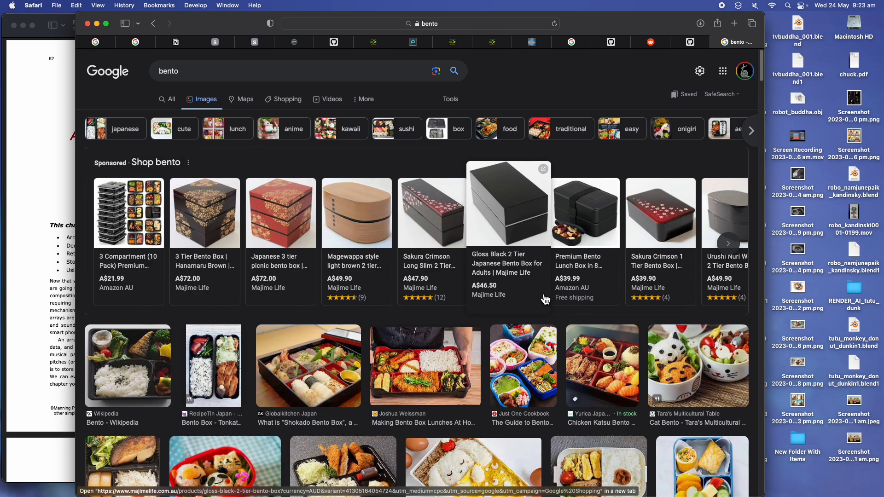
Browse the bento image results to study box shapes and compartment layouts for reference.
{"action": "scroll", "coordinate": [484, 318], "scroll_direction": "down", "scroll_amount": 1}
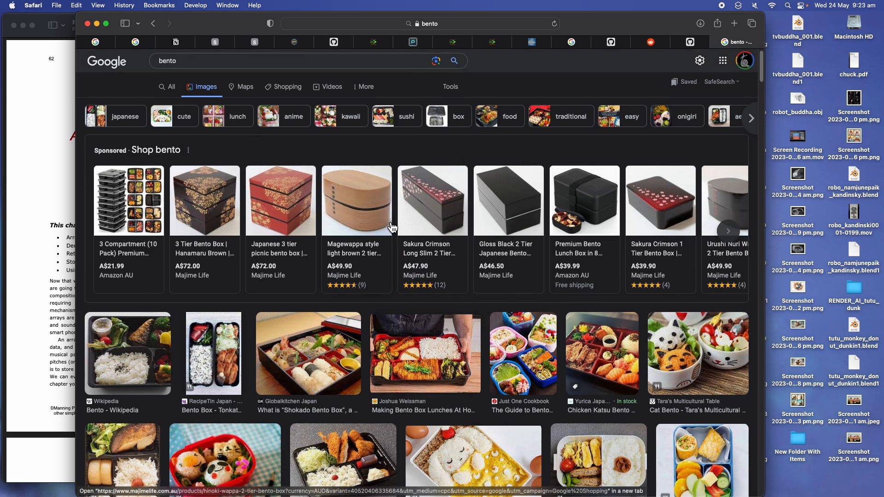
{"action": "scroll", "coordinate": [414, 225], "scroll_direction": "down", "scroll_amount": 1}
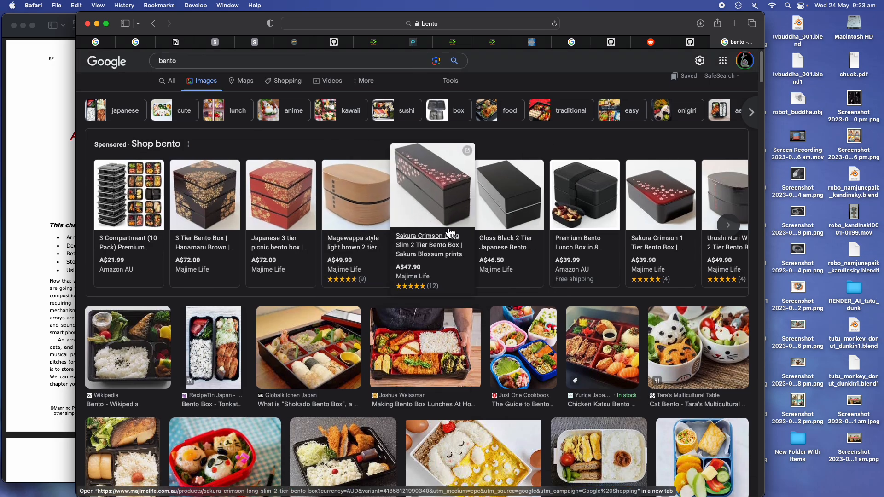
{"action": "scroll", "coordinate": [487, 220], "scroll_direction": "down", "scroll_amount": 3}
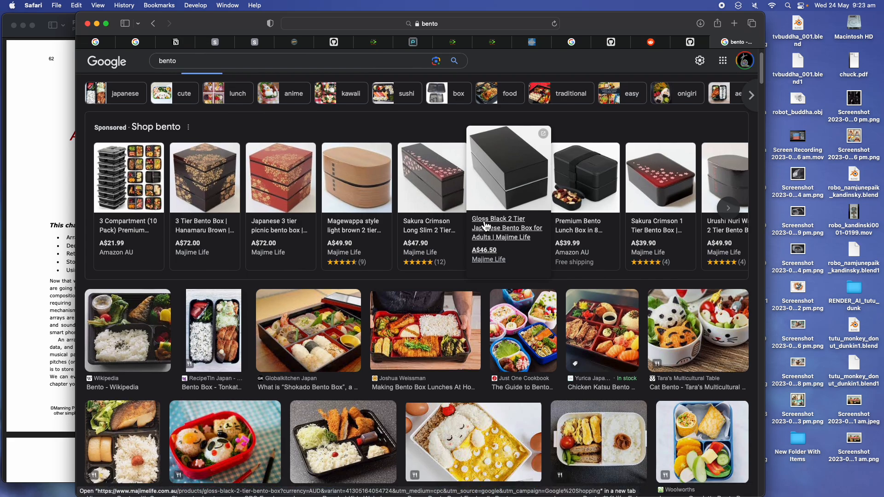
{"action": "scroll", "coordinate": [361, 308], "scroll_direction": "down", "scroll_amount": 2}
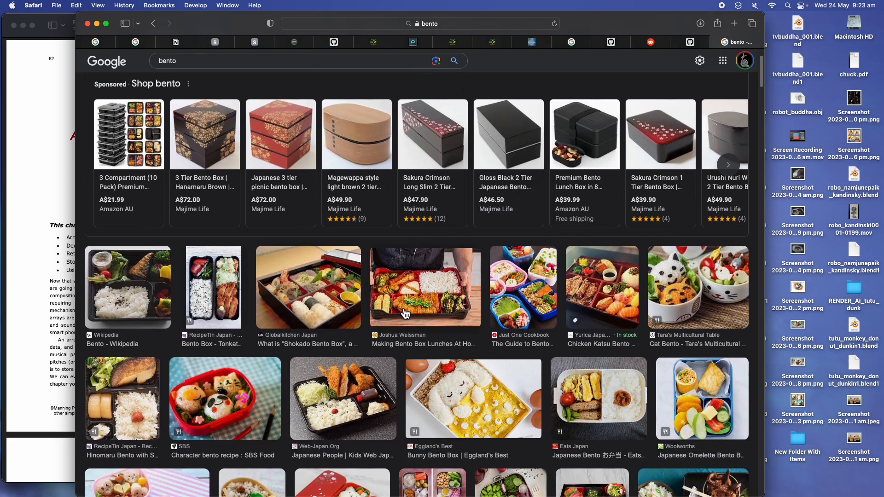
{"action": "scroll", "coordinate": [376, 289], "scroll_direction": "down", "scroll_amount": 3}
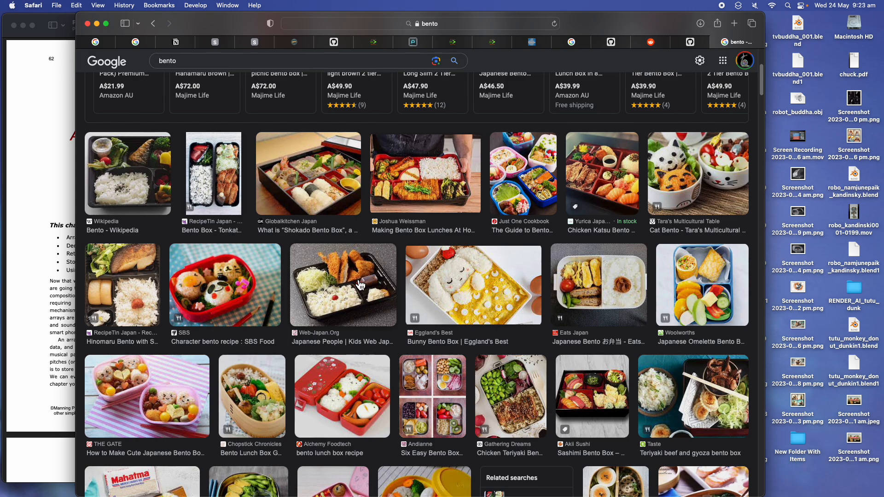
{"action": "scroll", "coordinate": [391, 290], "scroll_direction": "down", "scroll_amount": 1}
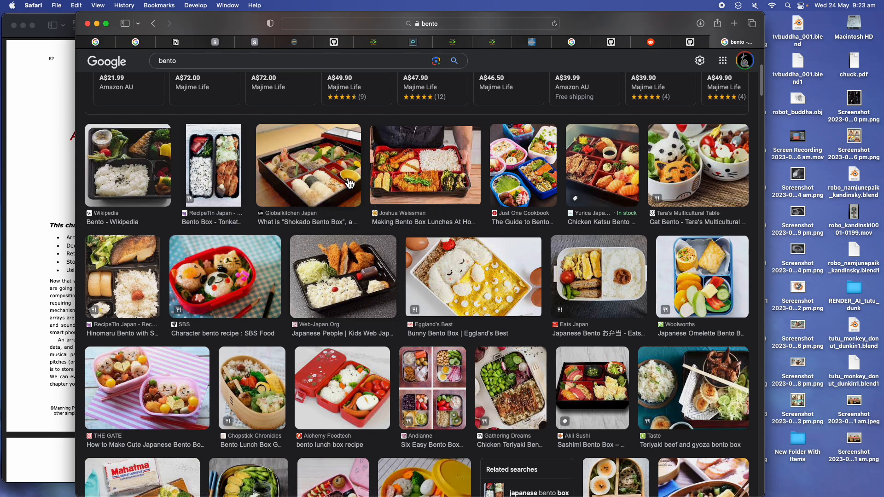
{"action": "scroll", "coordinate": [357, 240], "scroll_direction": "down", "scroll_amount": 2}
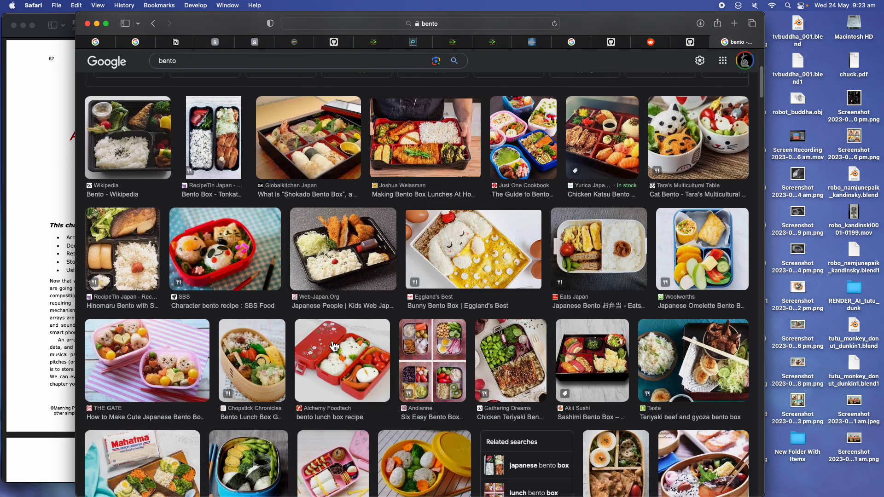
{"action": "scroll", "coordinate": [520, 306], "scroll_direction": "down", "scroll_amount": 5}
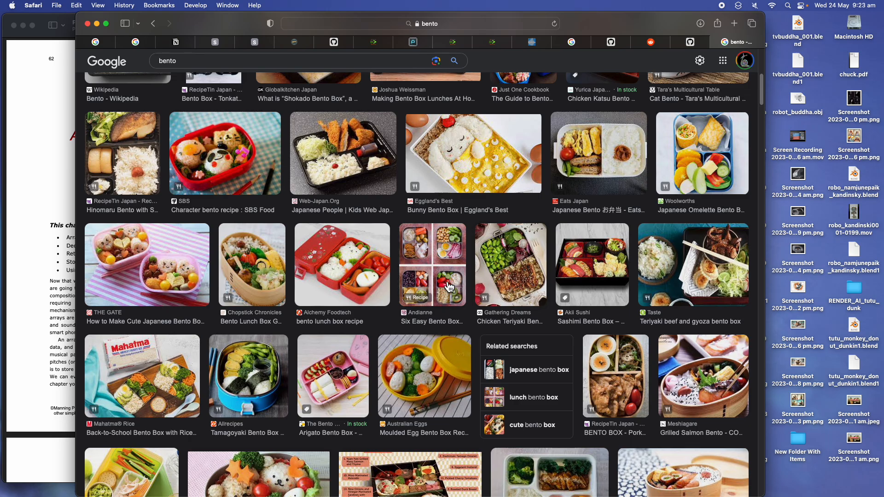
{"action": "scroll", "coordinate": [474, 295], "scroll_direction": "down", "scroll_amount": 2}
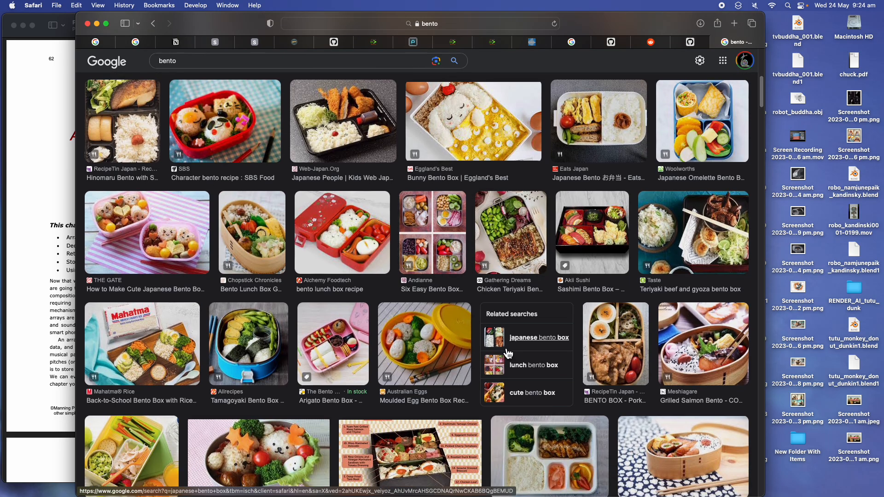
{"action": "scroll", "coordinate": [626, 343], "scroll_direction": "down", "scroll_amount": 3}
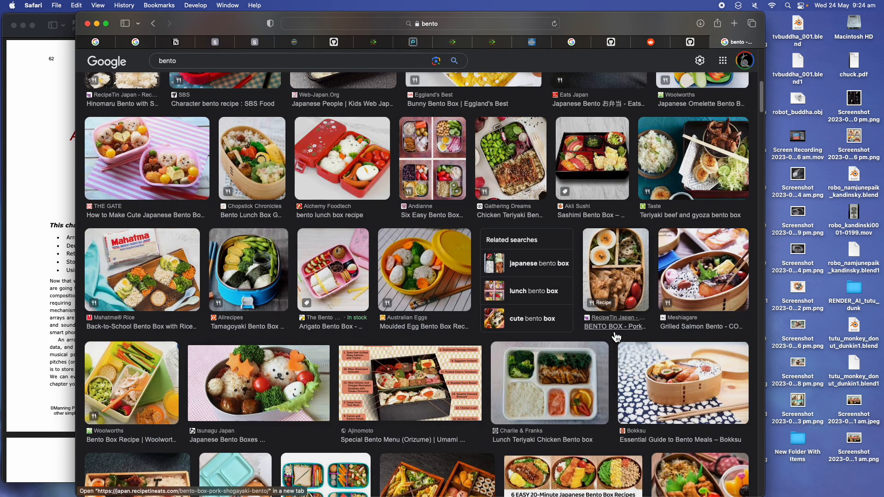
{"action": "scroll", "coordinate": [616, 337], "scroll_direction": "down", "scroll_amount": 3}
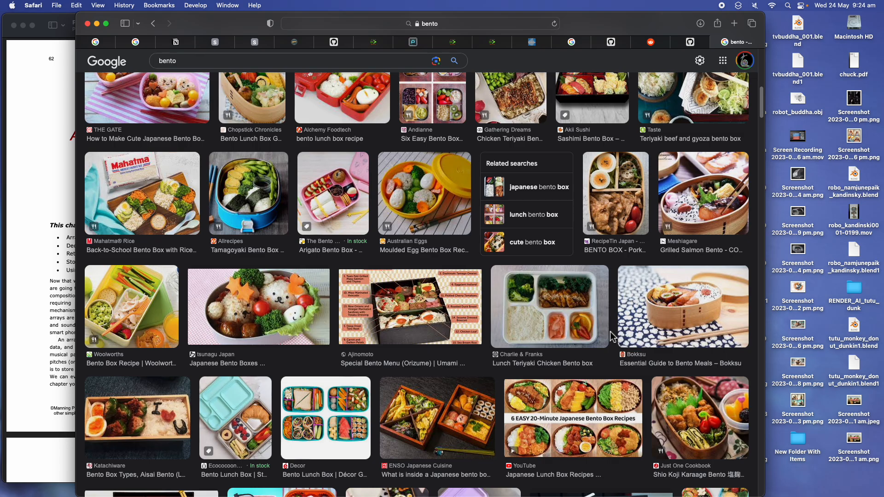
{"action": "scroll", "coordinate": [460, 336], "scroll_direction": "down", "scroll_amount": 4}
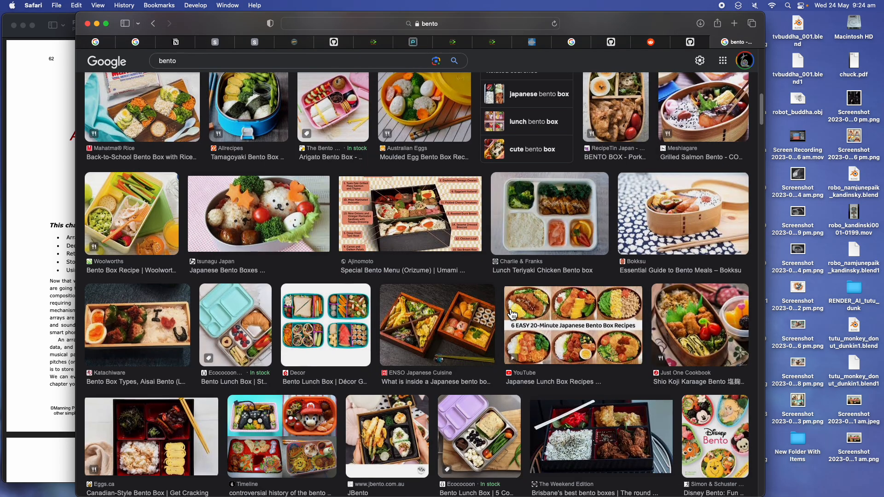
{"action": "scroll", "coordinate": [422, 337], "scroll_direction": "down", "scroll_amount": 6}
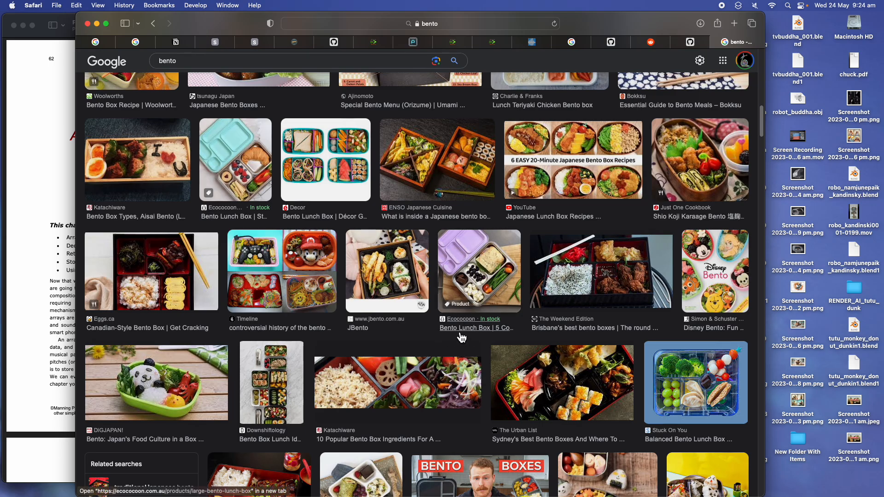
{"action": "scroll", "coordinate": [483, 368], "scroll_direction": "down", "scroll_amount": 3}
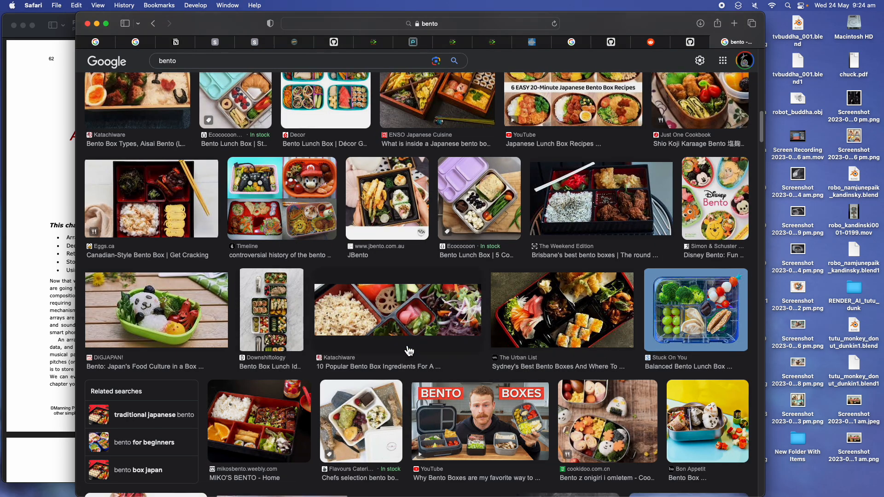
{"action": "scroll", "coordinate": [405, 350], "scroll_direction": "down", "scroll_amount": 3}
{"action": "scroll", "coordinate": [437, 347], "scroll_direction": "down", "scroll_amount": 6}
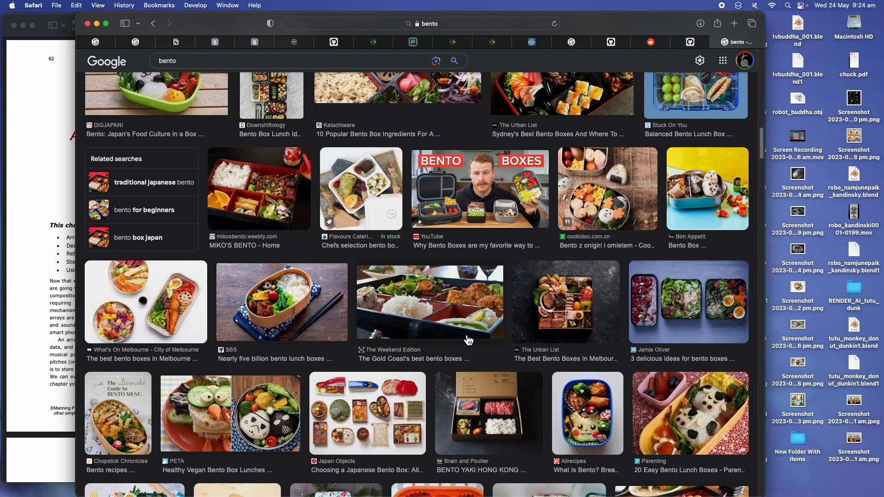
{"action": "scroll", "coordinate": [484, 336], "scroll_direction": "down", "scroll_amount": 3}
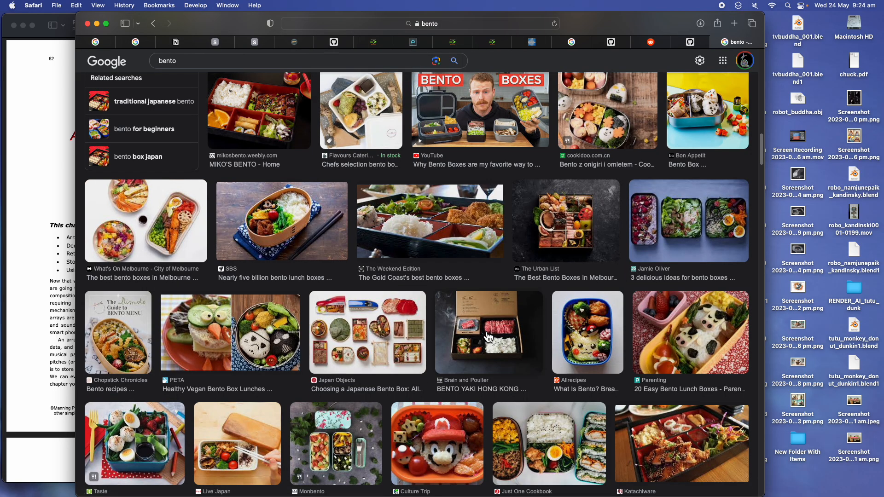
{"action": "scroll", "coordinate": [489, 336], "scroll_direction": "down", "scroll_amount": 7}
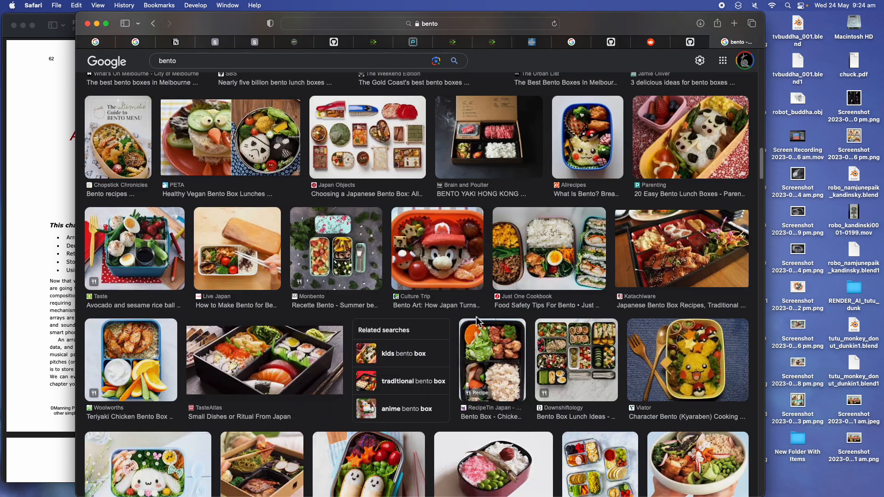
{"action": "scroll", "coordinate": [272, 384], "scroll_direction": "down", "scroll_amount": 2}
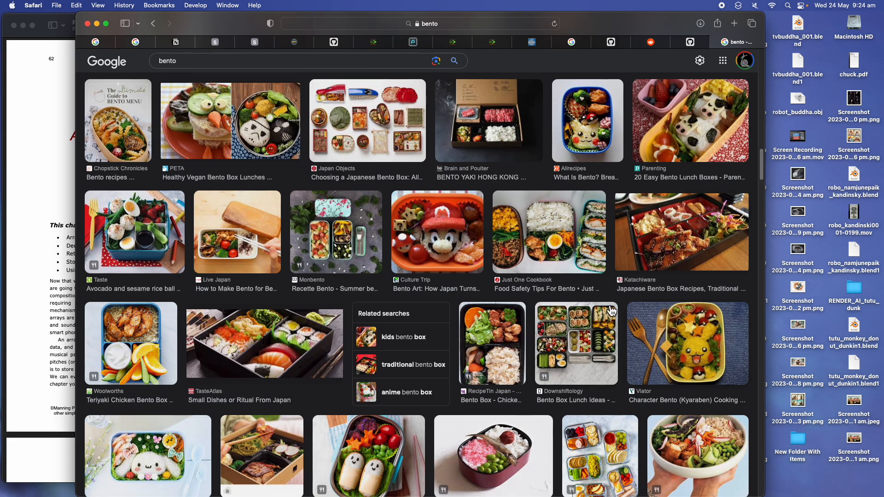
{"action": "scroll", "coordinate": [686, 401], "scroll_direction": "down", "scroll_amount": 5}
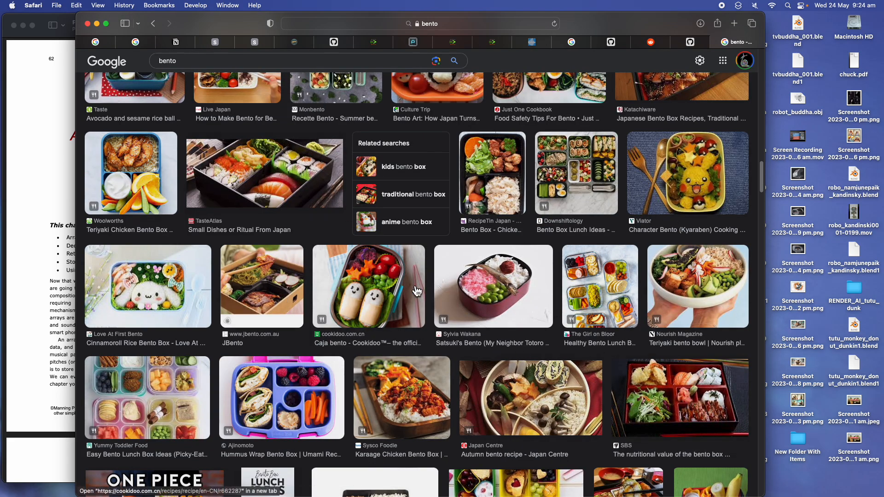
Switch to Plasticity and delete the existing cube to clear the scene.
{"action": "key", "text": "ctrl+Right"}
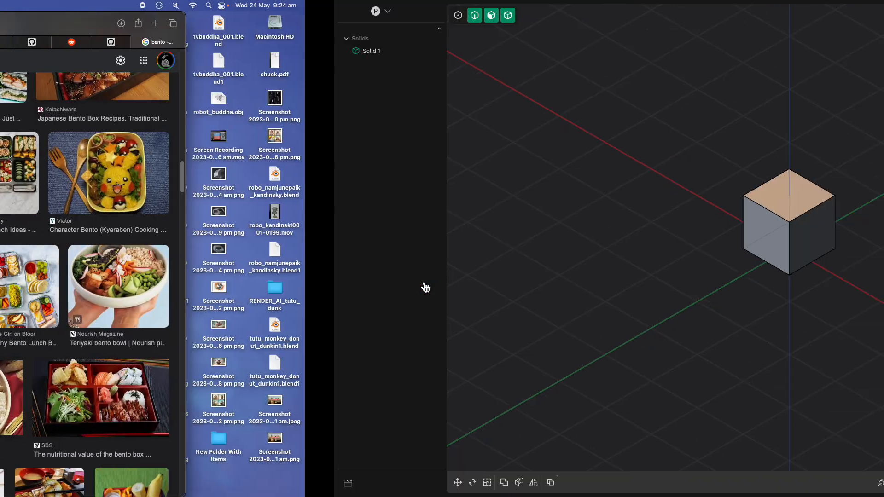
{"action": "middle_click_drag", "start_coordinate": [512, 273], "coordinate": [521, 294], "text": "shift"}
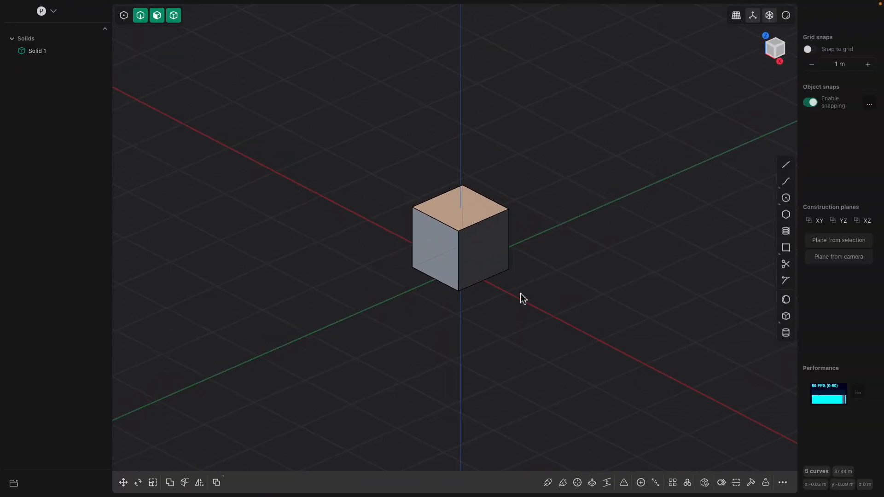
{"action": "key", "text": "ctrl+a"}
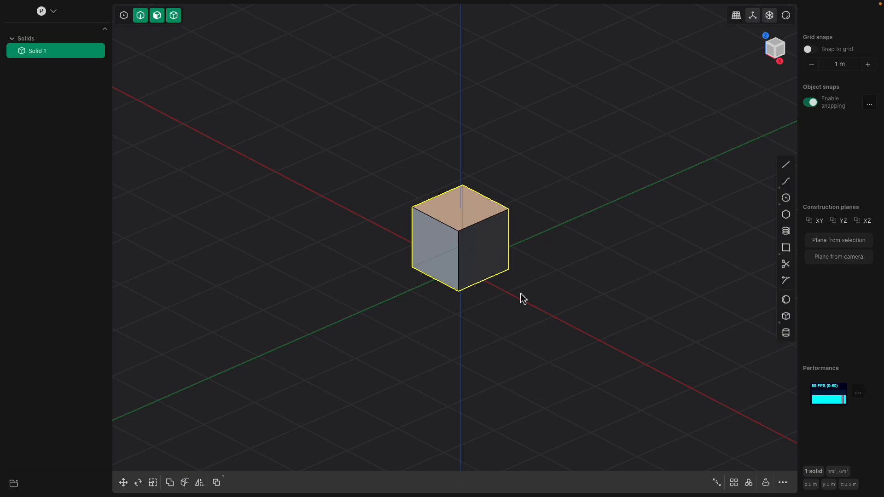
{"action": "key", "text": "Delete"}
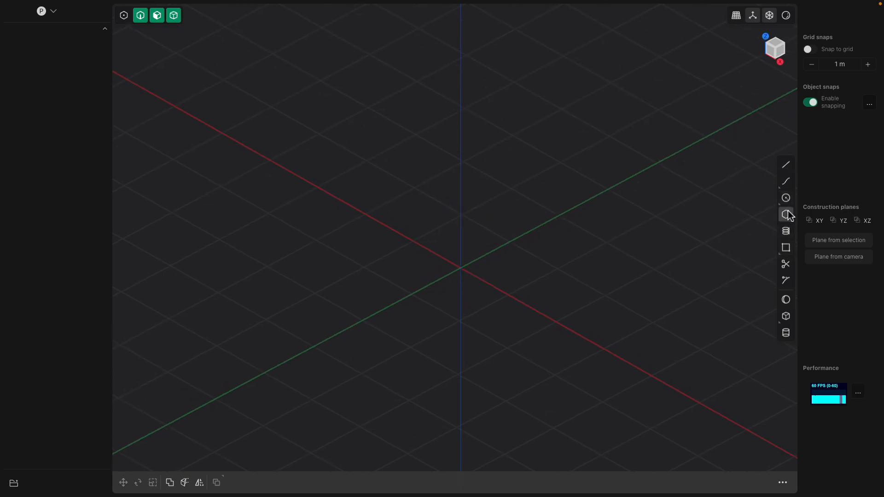
Draw a rectangle centred on the origin in the XY plane, about 4.83 m by 3.43 m.
{"action": "left_click", "coordinate": [785, 249]}
{"action": "middle_click_drag", "start_coordinate": [450, 243], "coordinate": [465, 268]}
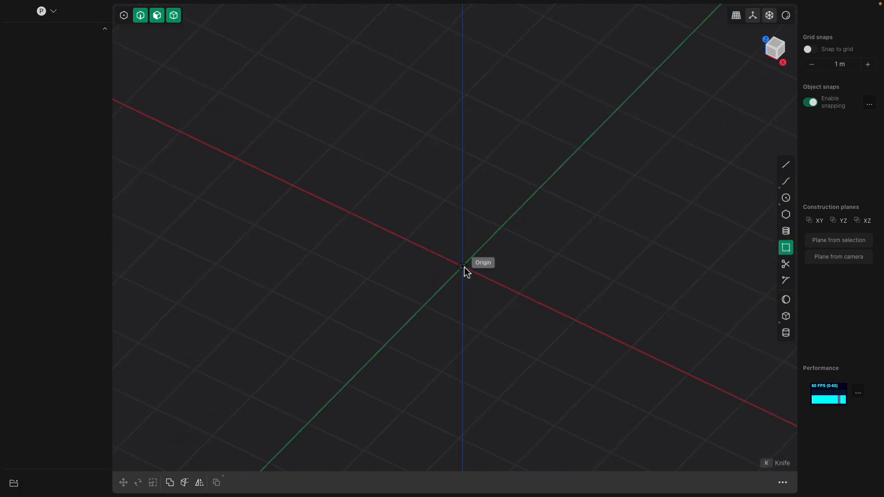
{"action": "left_click", "coordinate": [463, 267]}
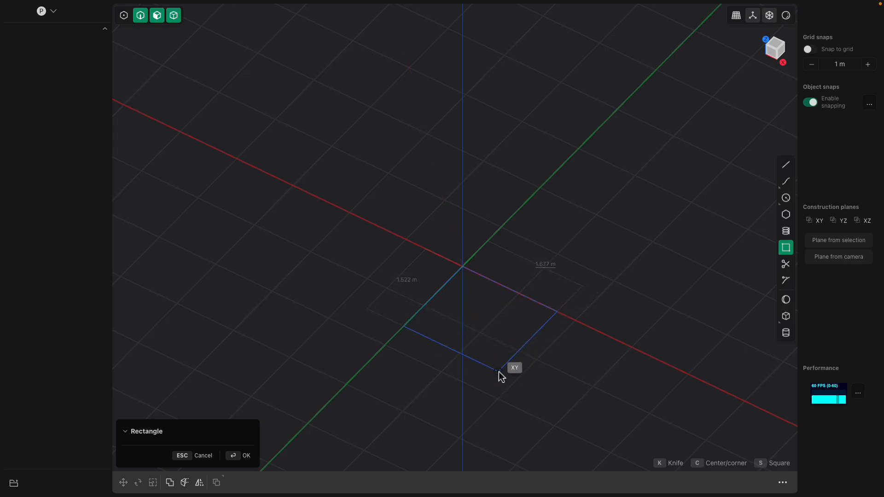
{"action": "key", "text": "c"}
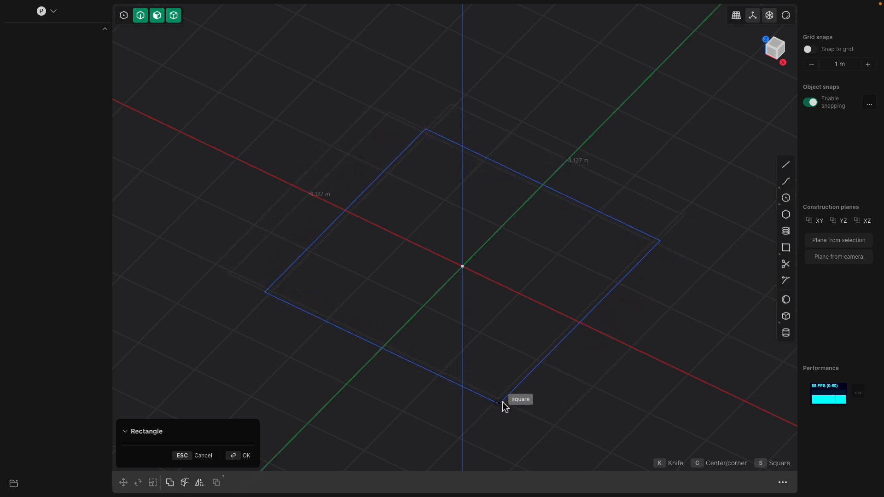
{"action": "left_click", "coordinate": [533, 398]}
{"action": "scroll", "coordinate": [502, 325], "scroll_direction": "up", "scroll_amount": 2}
{"action": "middle_click_drag", "start_coordinate": [466, 332], "coordinate": [501, 290]}
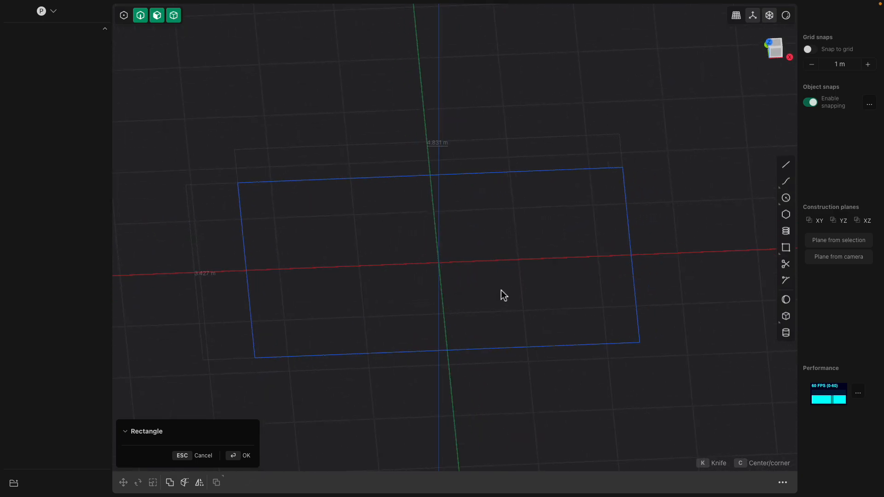
{"action": "key", "text": "Return"}
{"action": "middle_click_drag", "start_coordinate": [500, 297], "coordinate": [492, 293]}
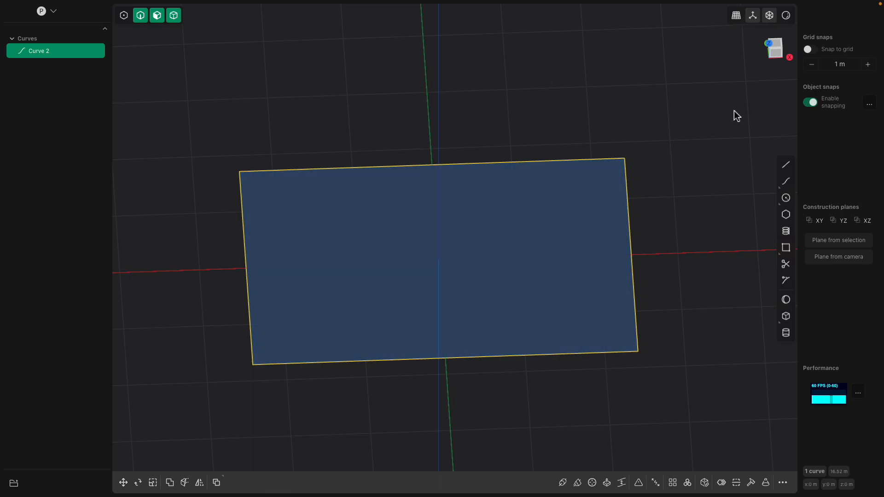
In top view, draw a horizontal line about 4.83 m long across the rectangle's full width, slightly above the X axis.
{"action": "left_click", "coordinate": [777, 48]}
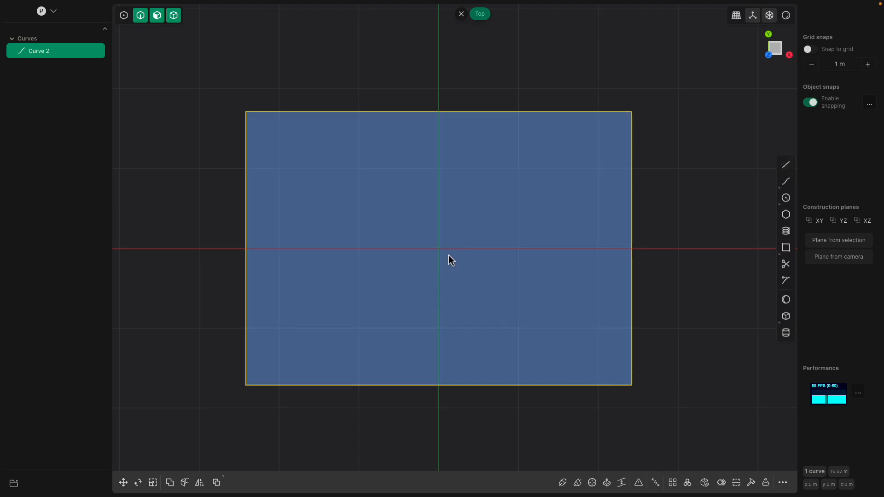
{"action": "left_click", "coordinate": [786, 165]}
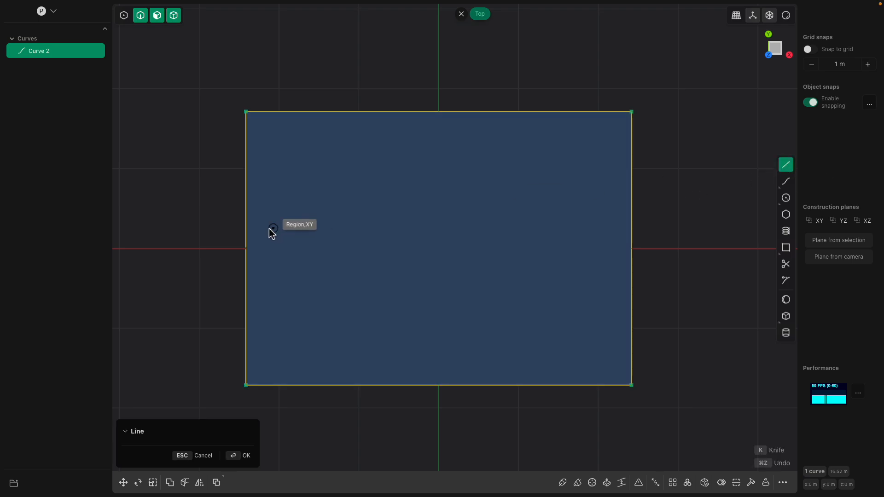
{"action": "left_click", "coordinate": [247, 219]}
{"action": "left_click", "coordinate": [631, 218]}
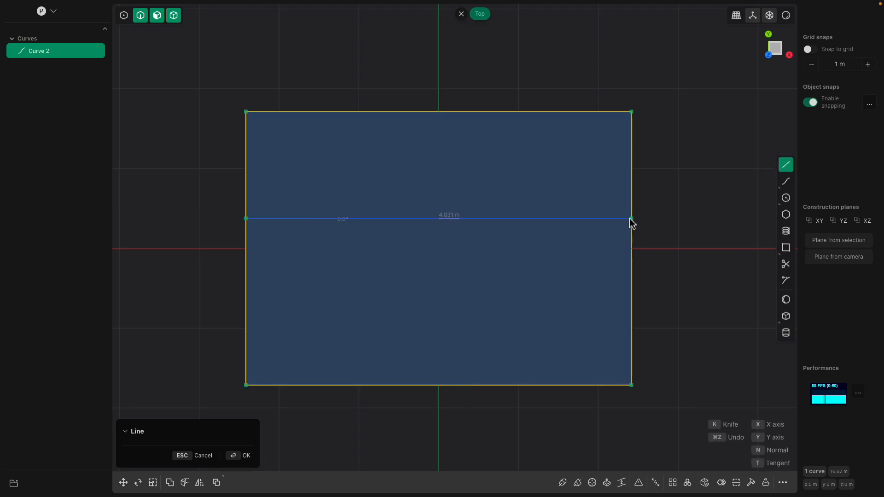
{"action": "key", "text": "Return"}
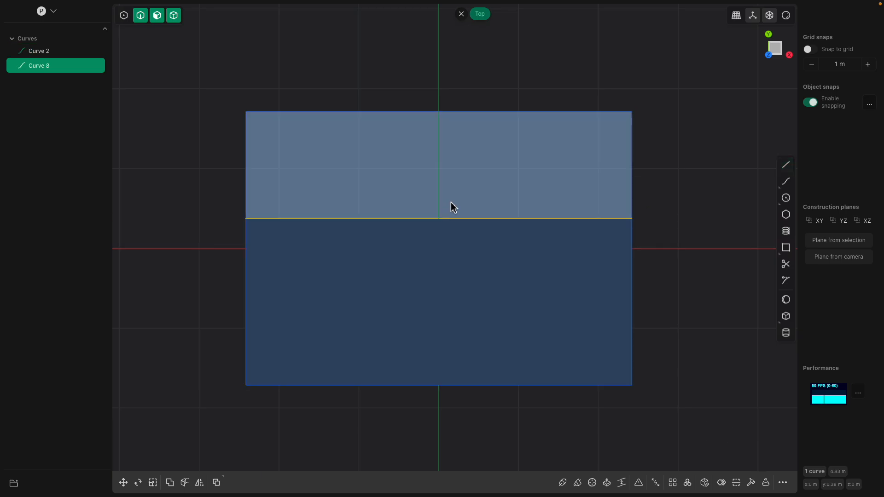
Draw a vertical divider about 2.09 m long from the horizontal line to the rectangle's lower edge, slightly right of centre.
{"action": "left_click", "coordinate": [786, 165]}
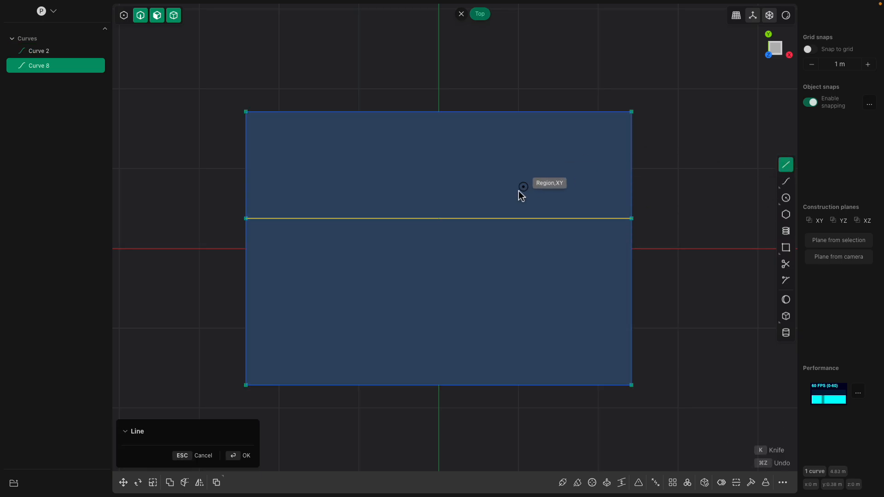
{"action": "left_click", "coordinate": [470, 218]}
{"action": "left_click", "coordinate": [475, 385]}
{"action": "key", "text": "Return"}
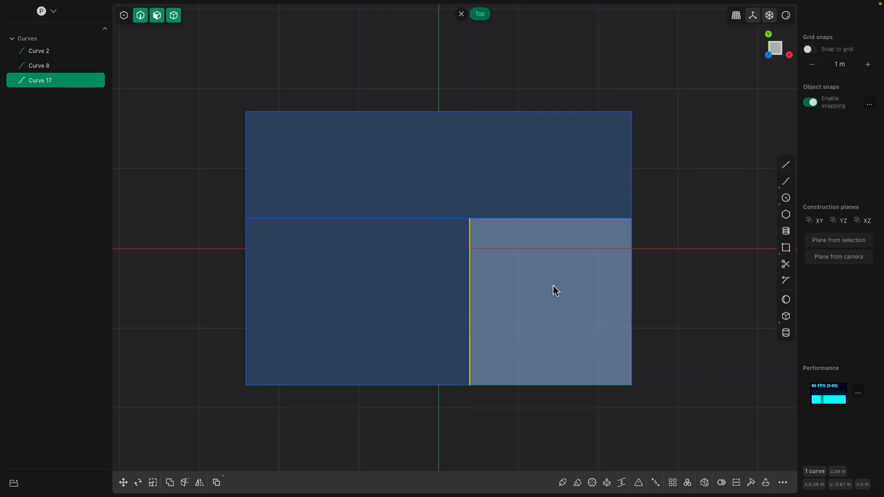
Draw an L-shaped line about 2.9 m long from the horizontal divider down and across to the vertical divider, enclosing an inner rectangular compartment.
{"action": "left_click", "coordinate": [785, 165]}
{"action": "left_click", "coordinate": [339, 219]}
{"action": "left_click", "coordinate": [338, 317]}
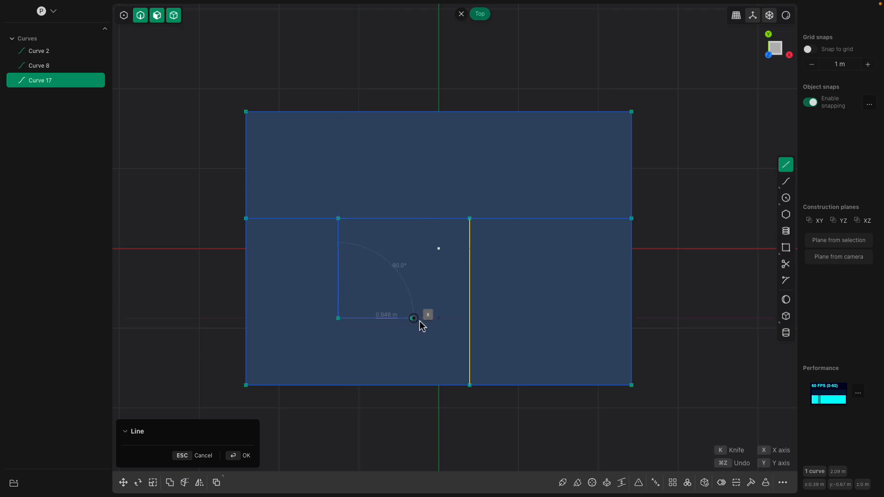
{"action": "left_click", "coordinate": [470, 318]}
{"action": "key", "text": "Return"}
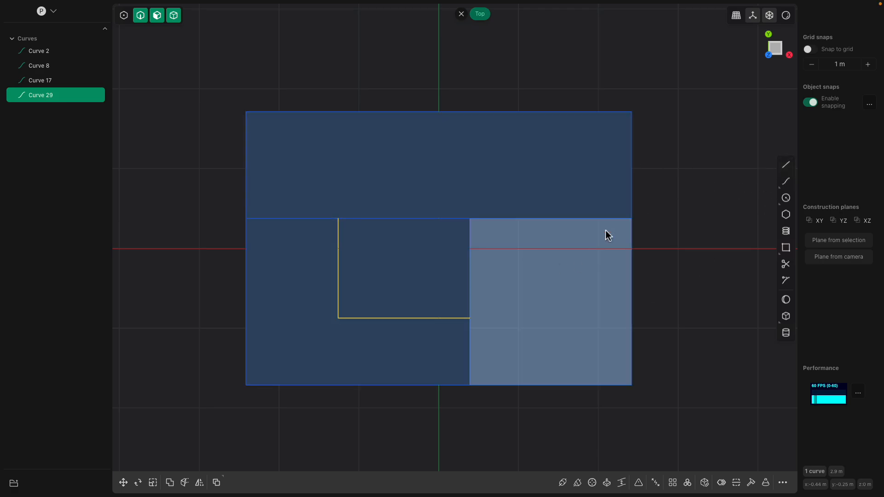
{"action": "left_click", "coordinate": [480, 75]}
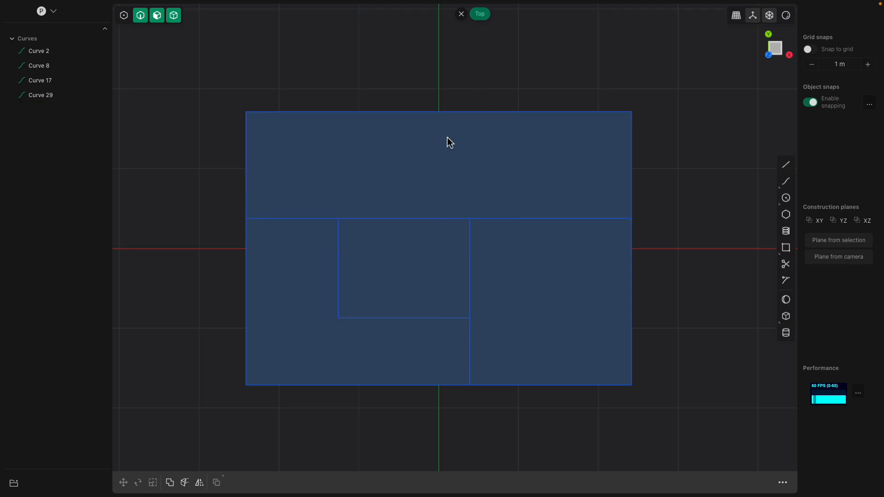
Save the file as basicbentobox.plasticity.
{"action": "key", "text": "super+s"}
{"action": "type", "text": "basicbento"}
{"action": "key", "text": "BackSpace"}
{"action": "type", "text": "box.plasticity"}
{"action": "key", "text": "Return"}
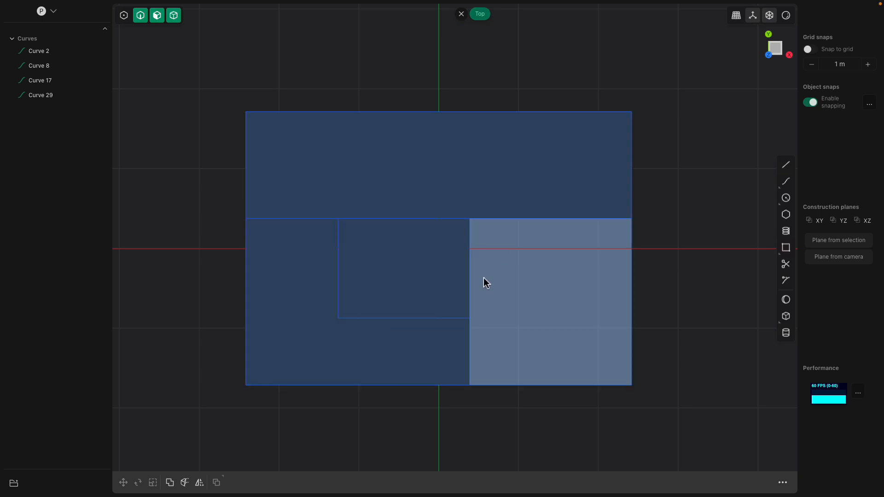
{"action": "scroll", "coordinate": [484, 278], "scroll_direction": "up", "scroll_amount": 1}
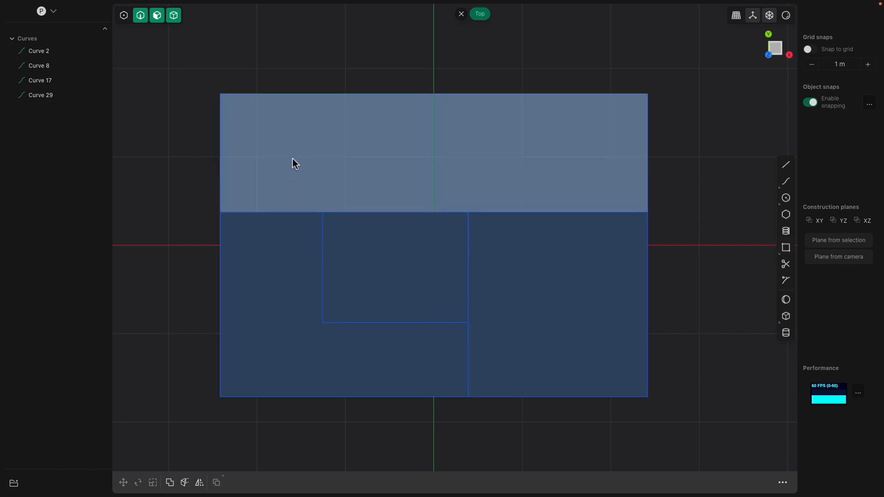
{"action": "left_click", "coordinate": [292, 158]}
{"action": "key", "text": "e"}
{"action": "key", "text": "Escape"}
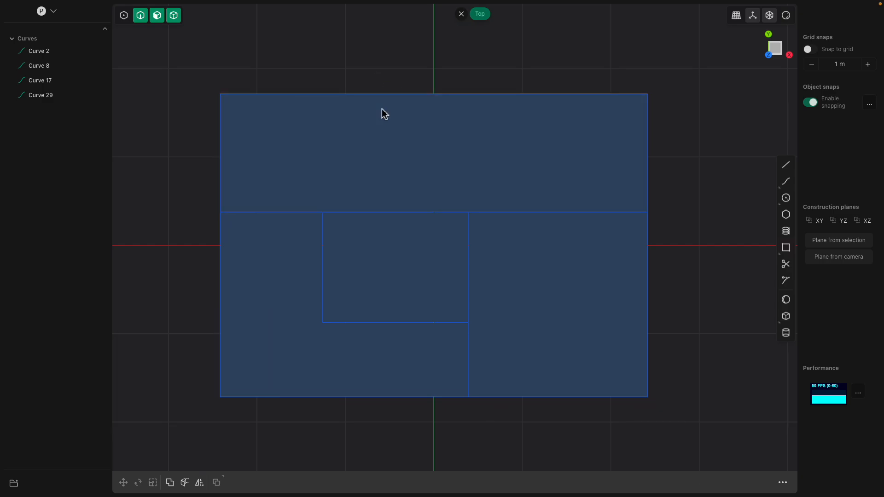
Offset the wide upper compartment's outline inward about 0.06 m and round its corners to about 0.12 m.
{"action": "left_click", "coordinate": [387, 115]}
{"action": "key", "text": "e"}
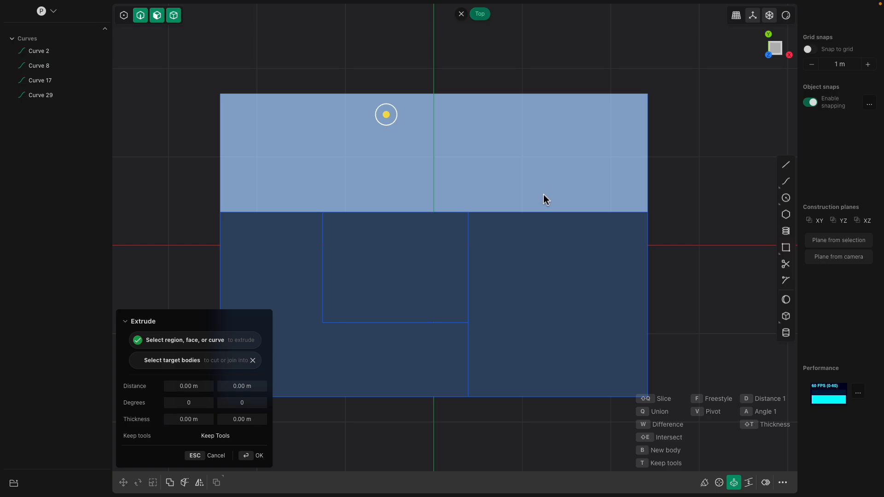
{"action": "key", "text": "o"}
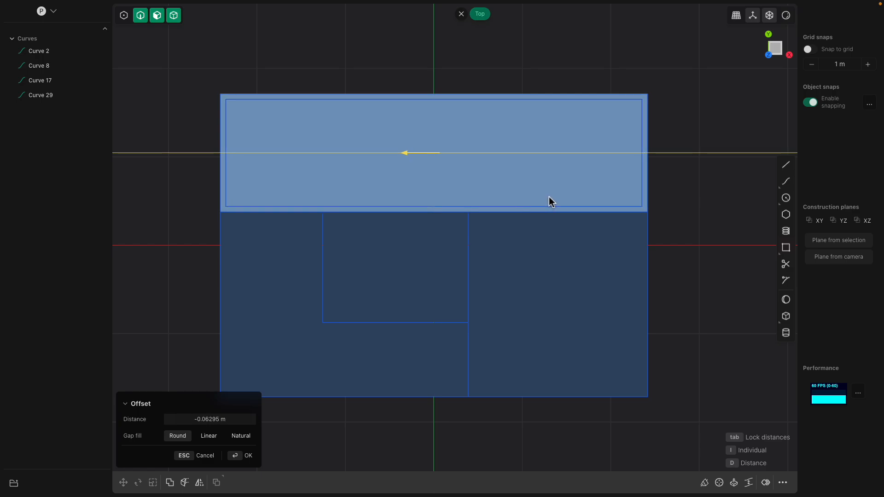
{"action": "left_click", "coordinate": [551, 201]}
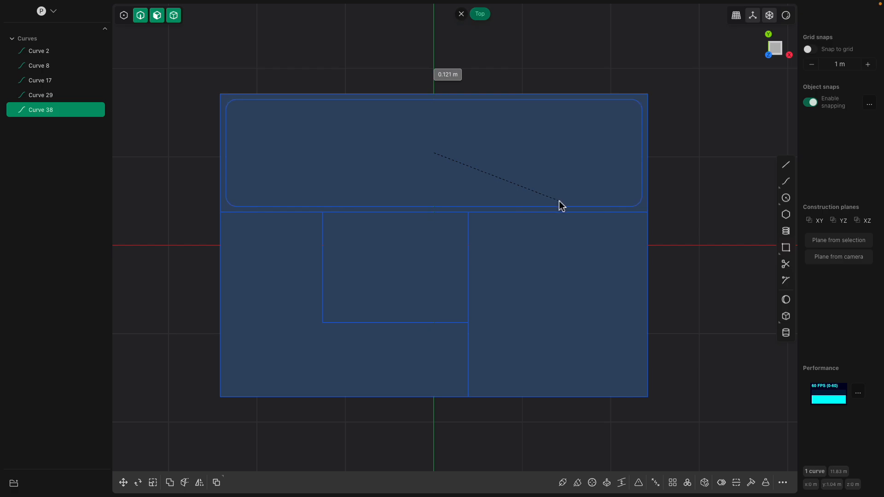
{"action": "left_click", "coordinate": [561, 206]}
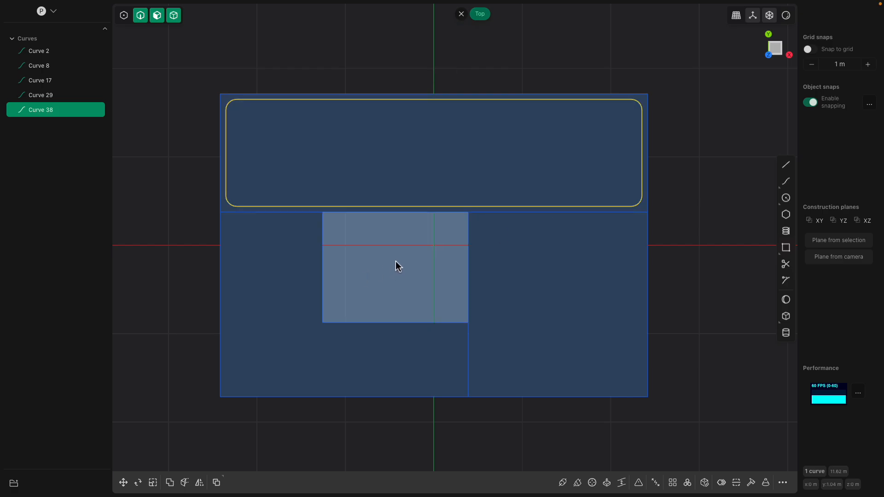
Offset the L-shaped compartment's outline slightly inward and round its sharp corners.
{"action": "left_click", "coordinate": [296, 253]}
{"action": "key", "text": "e"}
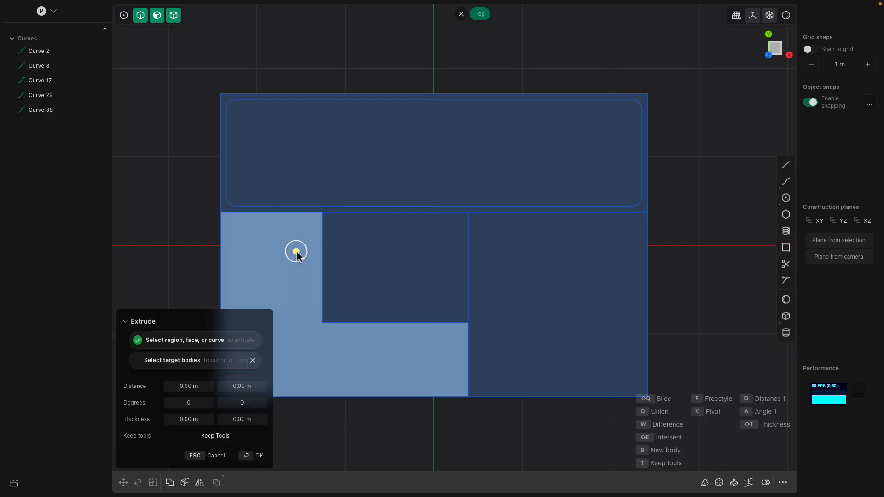
{"action": "key", "text": "o"}
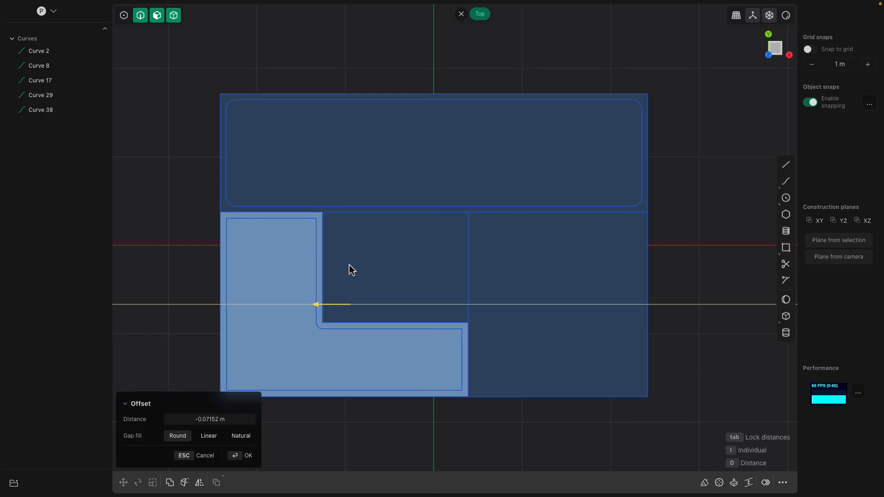
{"action": "left_click", "coordinate": [353, 270]}
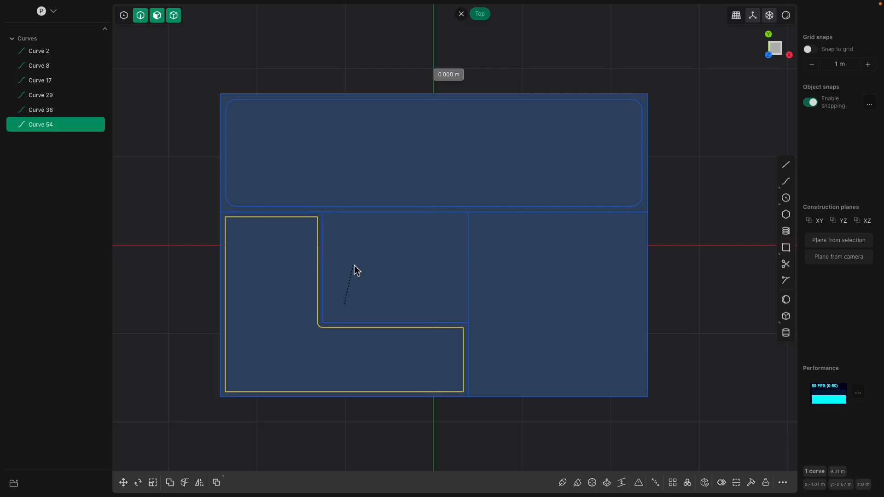
{"action": "left_click", "coordinate": [395, 271]}
Offset the small middle compartment's outline inward about 0.04 m and round its corners to about 0.09 m.
{"action": "left_click", "coordinate": [408, 269]}
{"action": "key", "text": "e"}
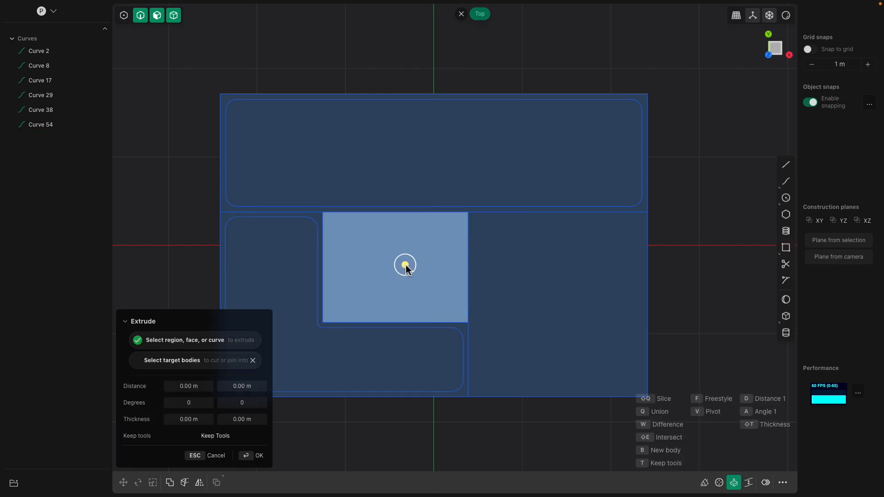
{"action": "key", "text": "o"}
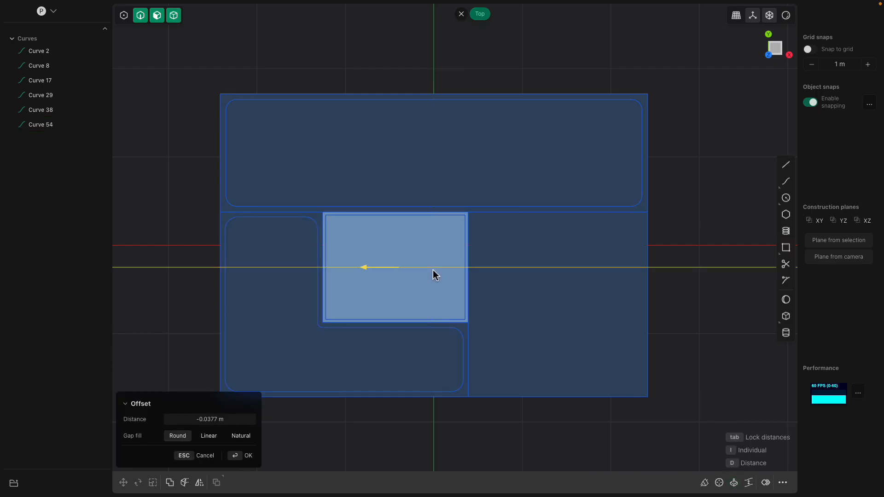
{"action": "left_click", "coordinate": [468, 279]}
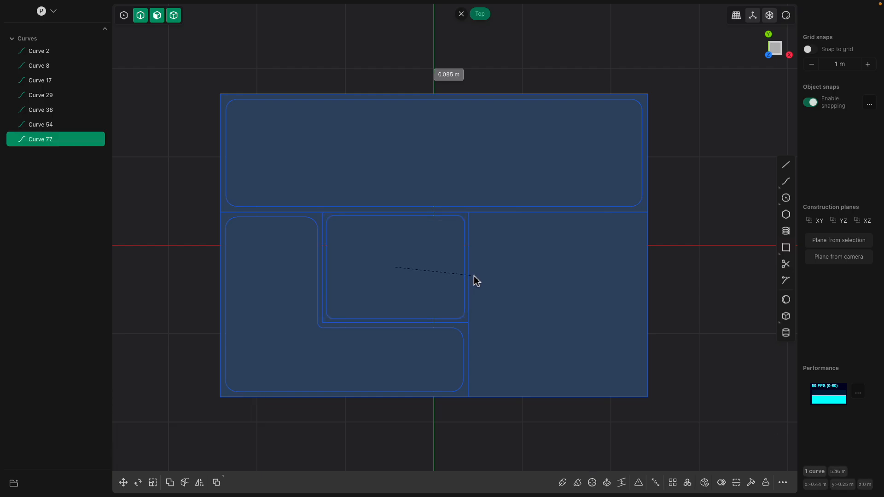
{"action": "left_click", "coordinate": [476, 277]}
Offset the large lower-right compartment's outline inward about 0.06 m and round its corners.
{"action": "key", "text": "e"}
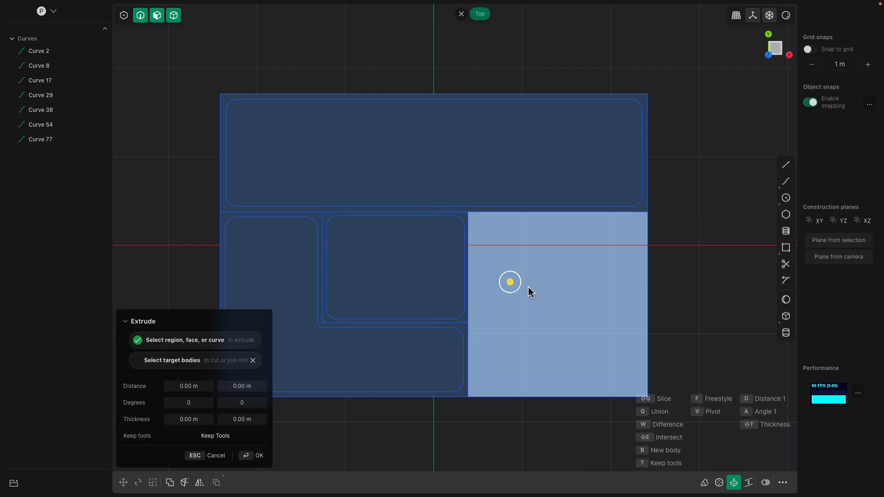
{"action": "key", "text": "o"}
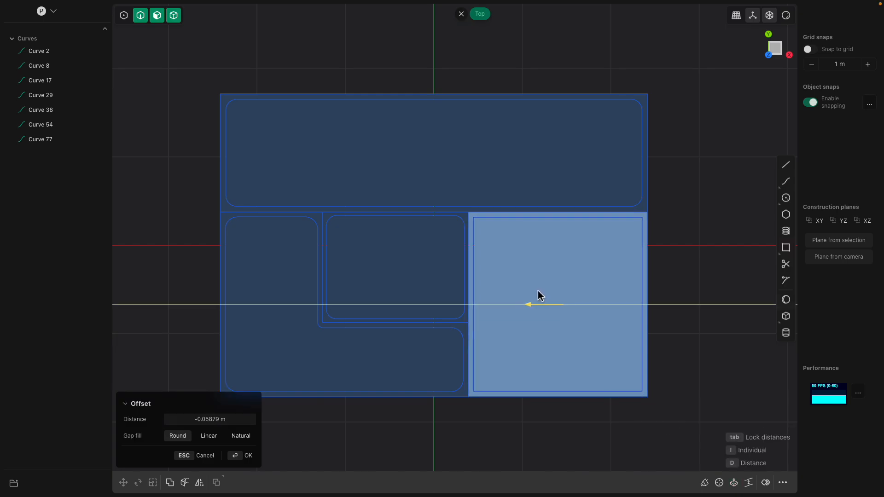
{"action": "left_click", "coordinate": [558, 305]}
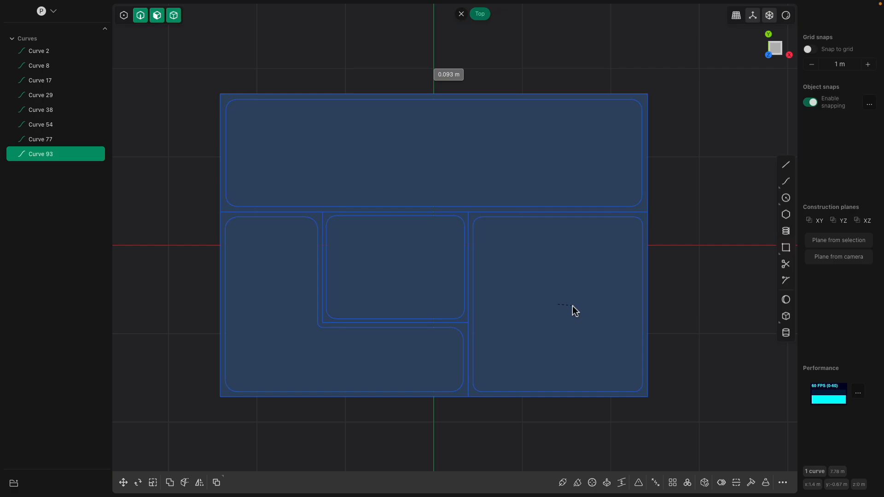
{"action": "key", "text": "Escape"}
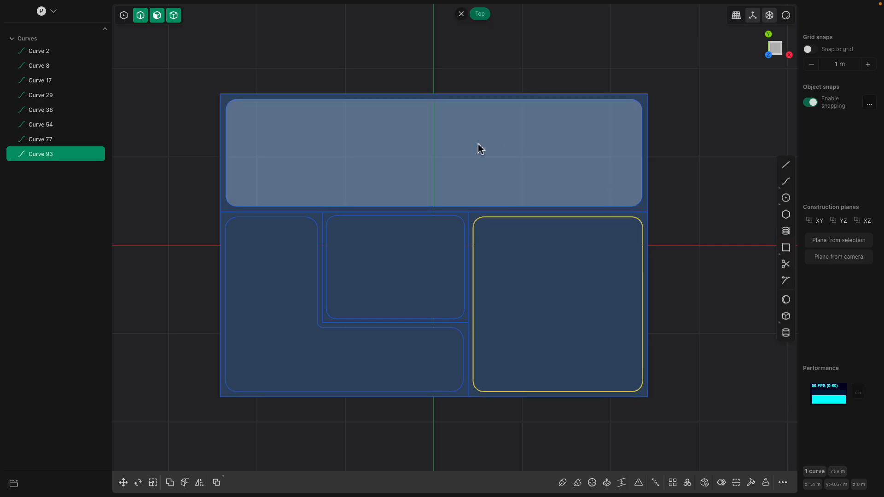
{"action": "left_click", "coordinate": [667, 239]}
Extrude the outer rectangle curve upward about 1.31 m to form the box's side walls as a sheet.
{"action": "middle_click_drag", "start_coordinate": [666, 239], "coordinate": [679, 187]}
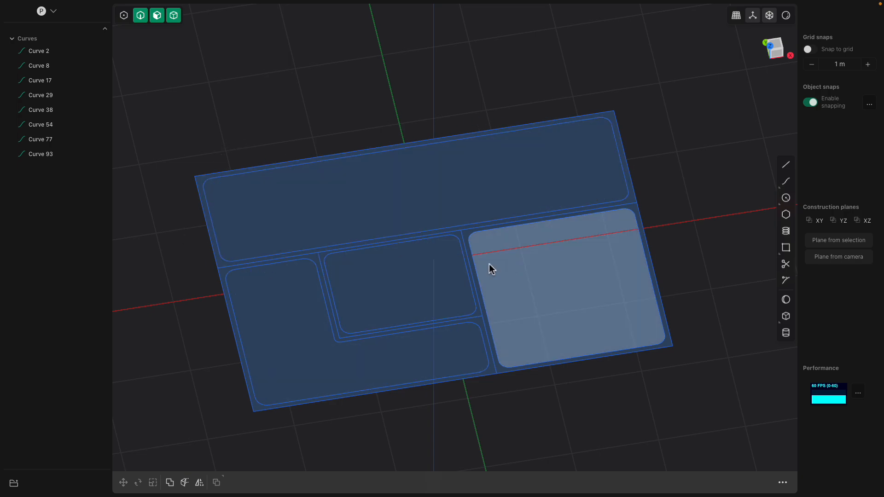
{"action": "middle_click_drag", "start_coordinate": [489, 265], "coordinate": [467, 212]}
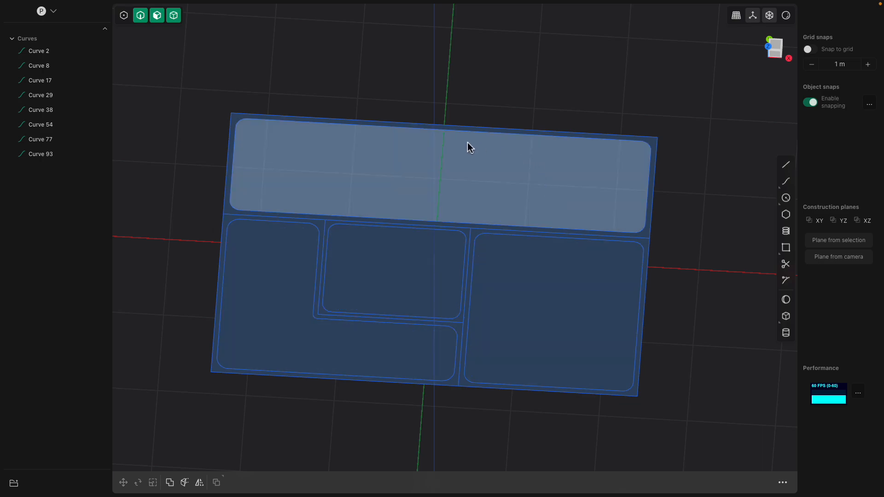
{"action": "middle_click_drag", "start_coordinate": [469, 146], "coordinate": [411, 243]}
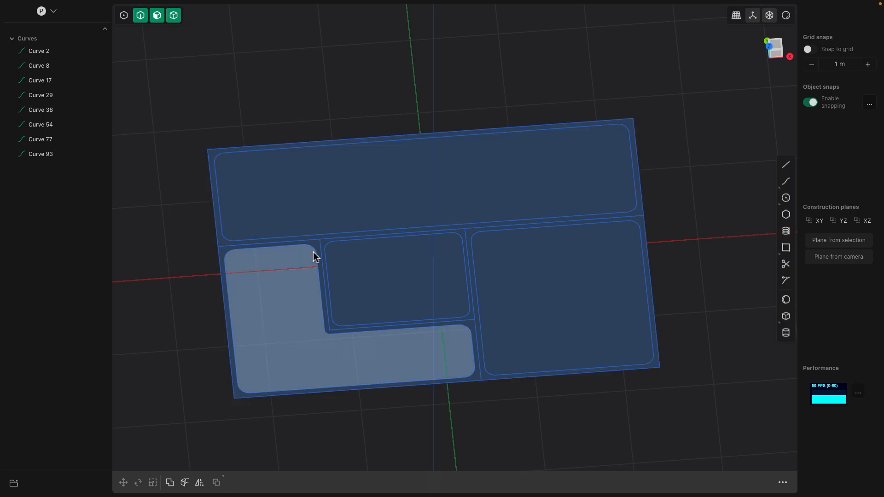
{"action": "left_click", "coordinate": [217, 227]}
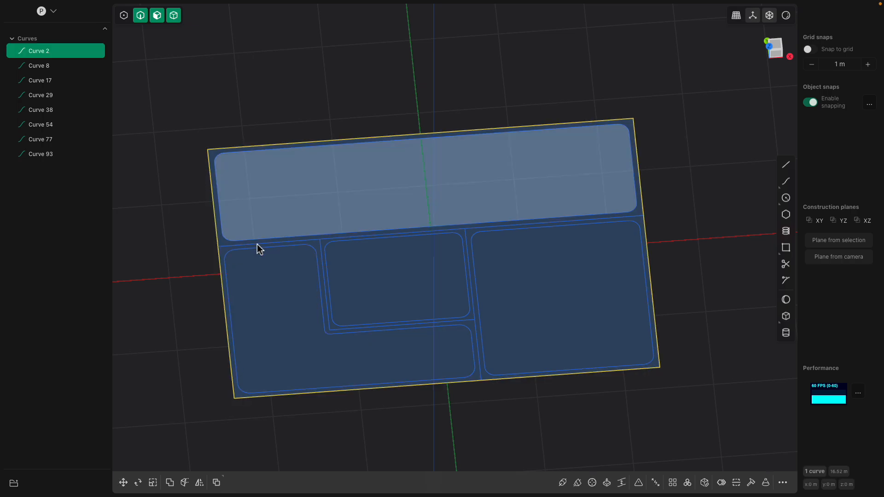
{"action": "middle_click_drag", "start_coordinate": [257, 244], "coordinate": [297, 227]}
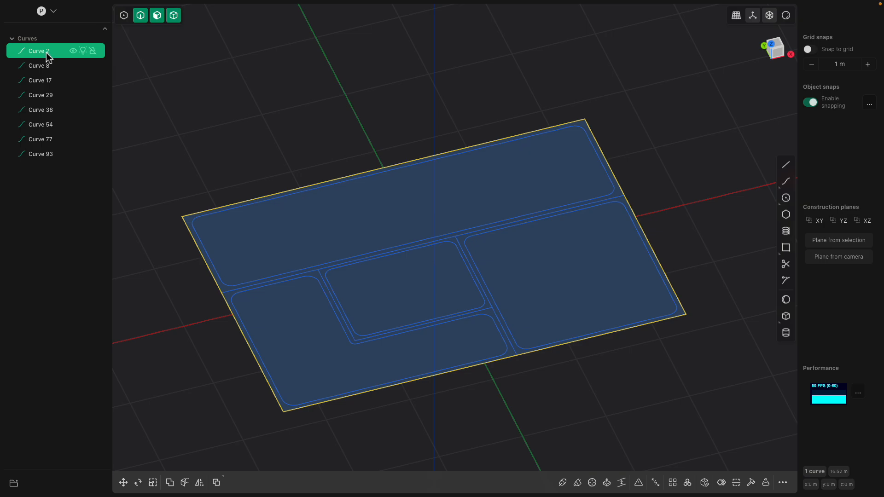
{"action": "middle_click_drag", "start_coordinate": [227, 129], "coordinate": [247, 93], "text": "shift"}
{"action": "middle_click_drag", "start_coordinate": [309, 154], "coordinate": [325, 149]}
{"action": "scroll", "coordinate": [396, 198], "scroll_direction": "down", "scroll_amount": 2}
{"action": "middle_click_drag", "start_coordinate": [527, 230], "coordinate": [601, 285]}
{"action": "key", "text": "e"}
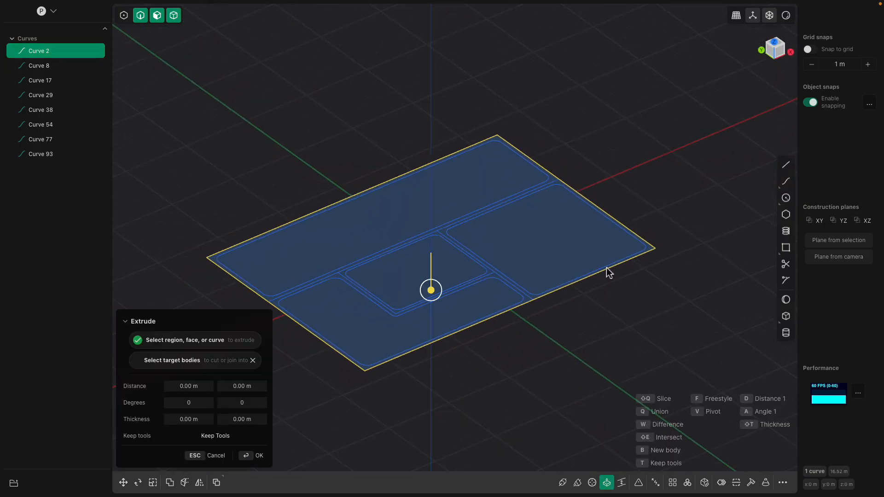
{"action": "left_click_drag", "start_coordinate": [433, 285], "coordinate": [458, 212]}
{"action": "middle_click_drag", "start_coordinate": [460, 211], "coordinate": [313, 151]}
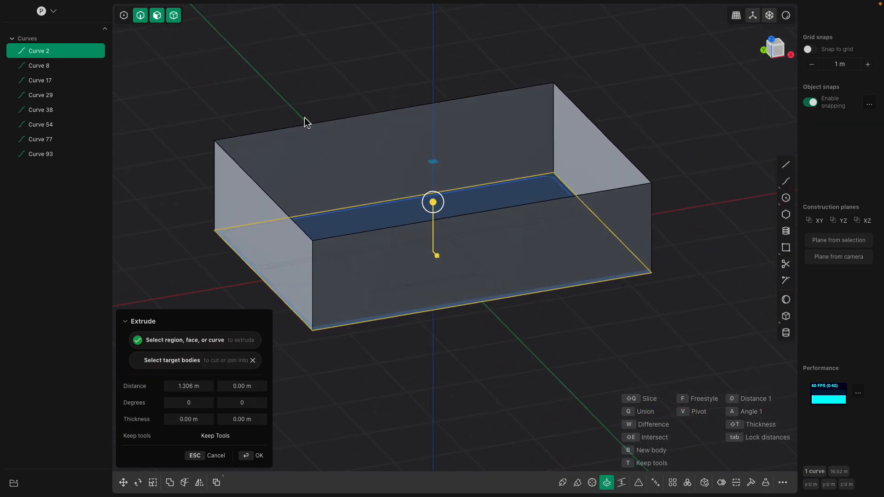
{"action": "key", "text": "Return"}
Hide all eight compartment and outline curves so only the wall sheet is displayed.
{"action": "middle_click_drag", "start_coordinate": [375, 231], "coordinate": [437, 273]}
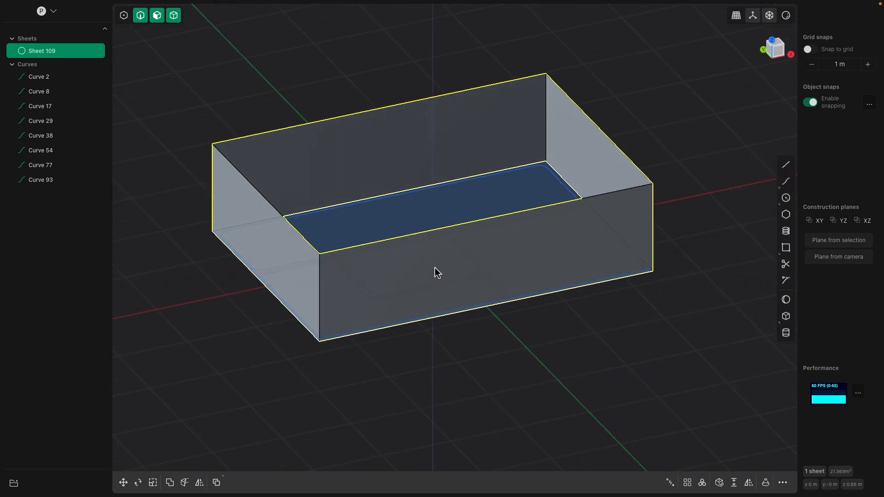
{"action": "left_click", "coordinate": [48, 80]}
{"action": "left_click", "coordinate": [46, 179], "text": "shift"}
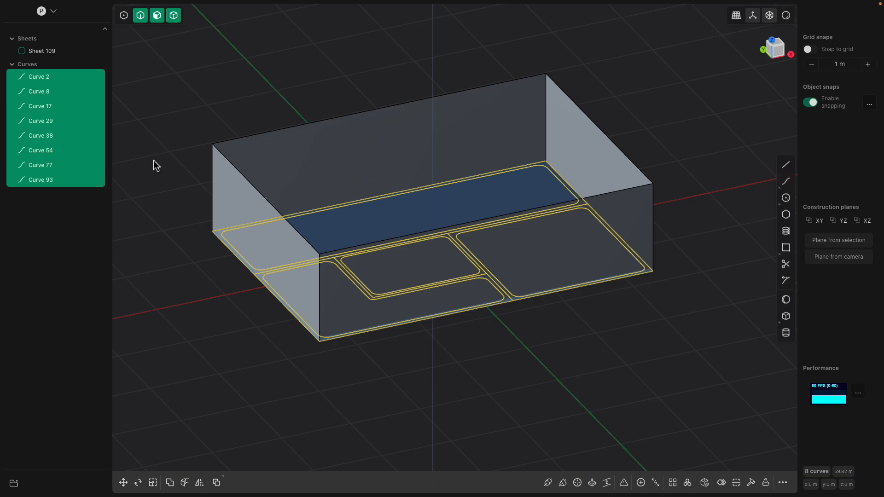
{"action": "left_click", "coordinate": [93, 150]}
Fillet the four vertical corner edges of the wall sheet with a small radius.
{"action": "middle_click_drag", "start_coordinate": [375, 207], "coordinate": [376, 280]}
{"action": "left_click", "coordinate": [375, 279]}
{"action": "left_click", "coordinate": [376, 281]}
{"action": "key", "text": "b"}
{"action": "middle_click_drag", "start_coordinate": [324, 302], "coordinate": [358, 326]}
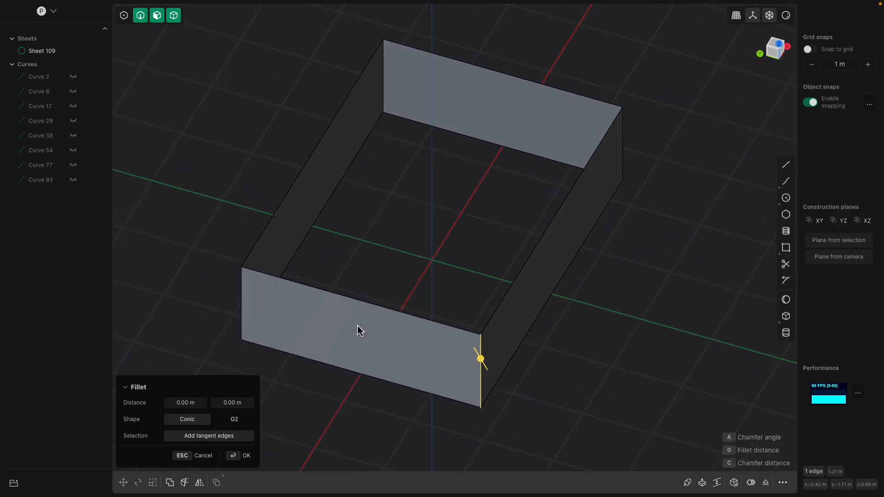
{"action": "left_click", "coordinate": [240, 298]}
{"action": "middle_click_drag", "start_coordinate": [534, 244], "coordinate": [417, 226]}
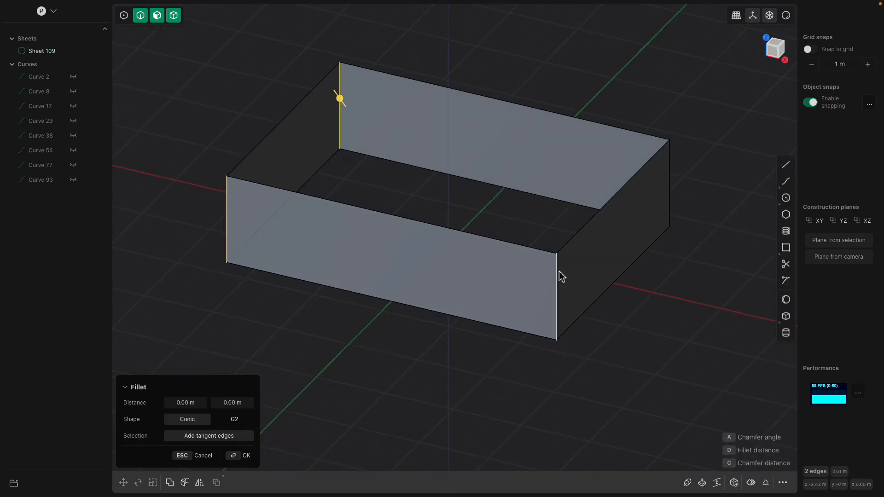
{"action": "left_click", "coordinate": [558, 271]}
{"action": "middle_click_drag", "start_coordinate": [622, 261], "coordinate": [578, 265]}
{"action": "left_click_drag", "start_coordinate": [669, 244], "coordinate": [663, 244]}
{"action": "key", "text": "Return"}
{"action": "middle_click_drag", "start_coordinate": [696, 249], "coordinate": [528, 198]}
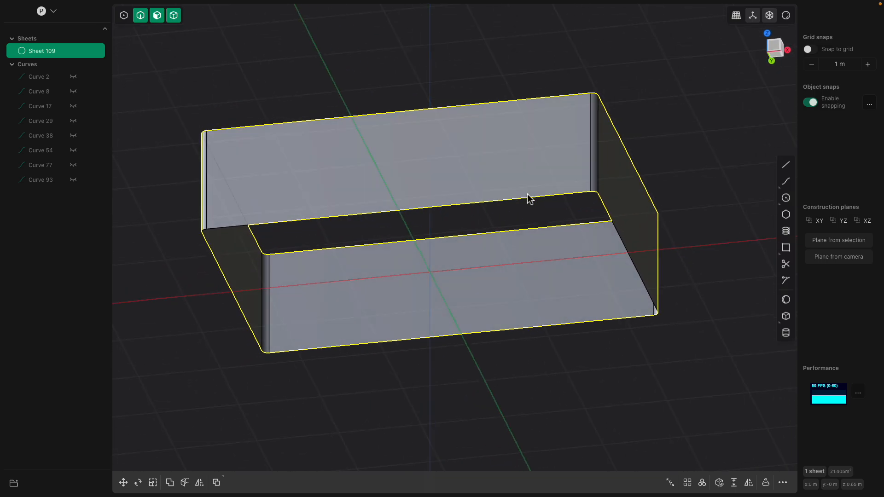
Close the open underside of the walls by patching the hole along the lower edge loop.
{"action": "double_click", "coordinate": [514, 200]}
{"action": "key", "text": "e"}
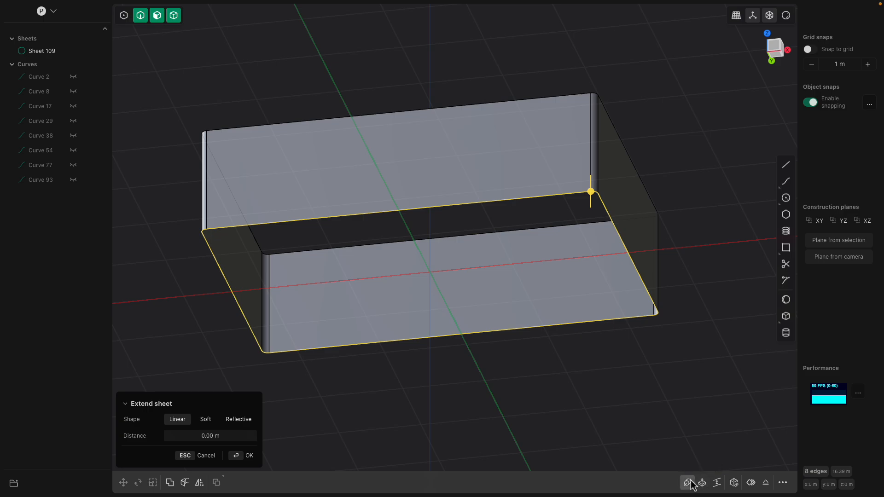
{"action": "left_click", "coordinate": [733, 483]}
{"action": "key", "text": "1"}
{"action": "middle_click_drag", "start_coordinate": [582, 302], "coordinate": [605, 265]}
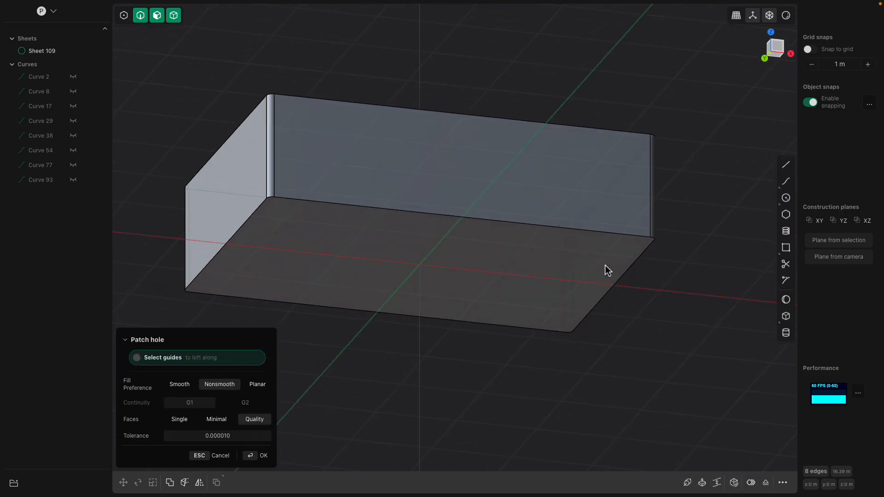
{"action": "key", "text": "Return"}
Fillet the perimeter edges of the box's bottom face with a distance of about 0.076 m.
{"action": "left_click", "coordinate": [506, 254]}
{"action": "middle_click_drag", "start_coordinate": [507, 256], "coordinate": [524, 262]}
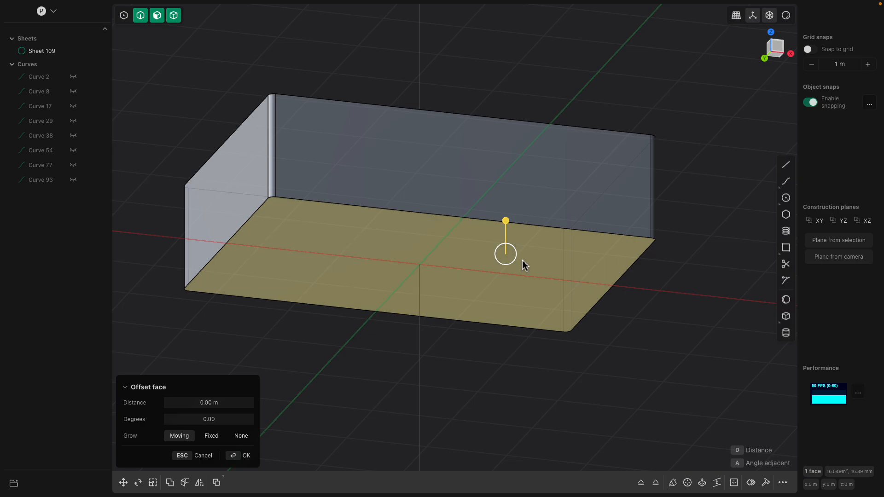
{"action": "key", "text": "f"}
{"action": "left_click_drag", "start_coordinate": [569, 335], "coordinate": [593, 321]}
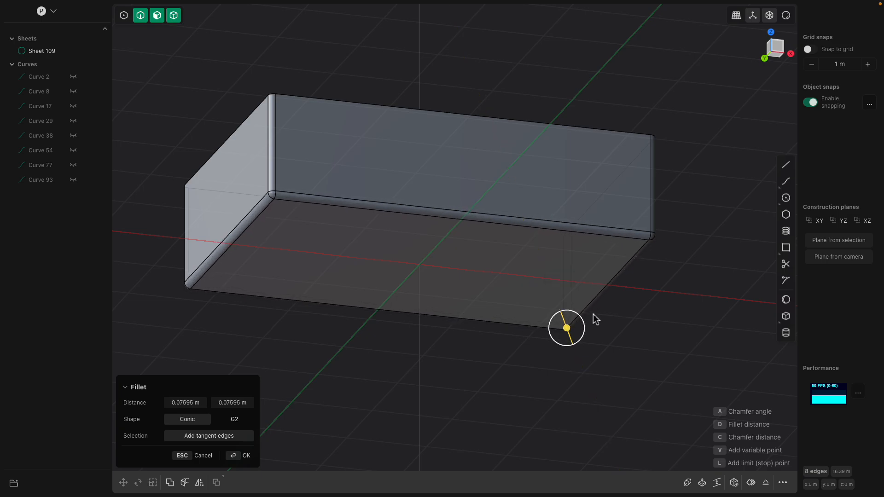
{"action": "key", "text": "Return"}
{"action": "middle_click_drag", "start_coordinate": [600, 298], "coordinate": [534, 348]}
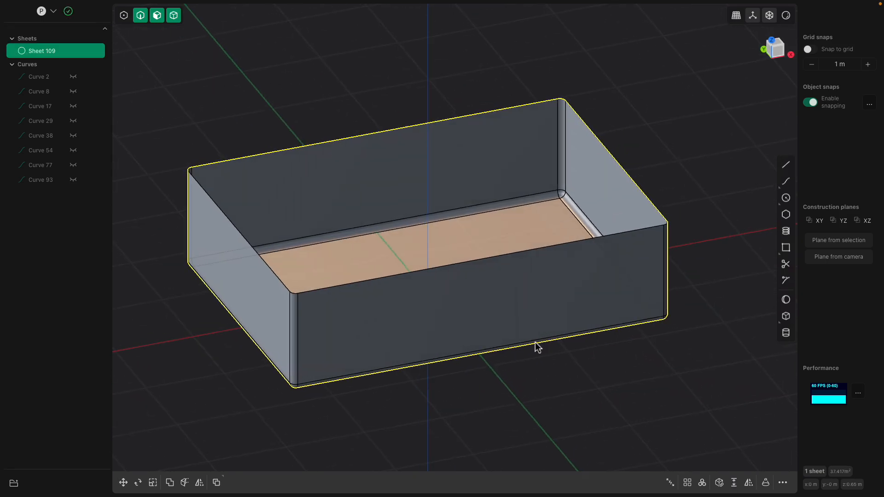
{"action": "left_click", "coordinate": [424, 119]}
{"action": "left_click", "coordinate": [429, 121]}
{"action": "left_click", "coordinate": [429, 121]}
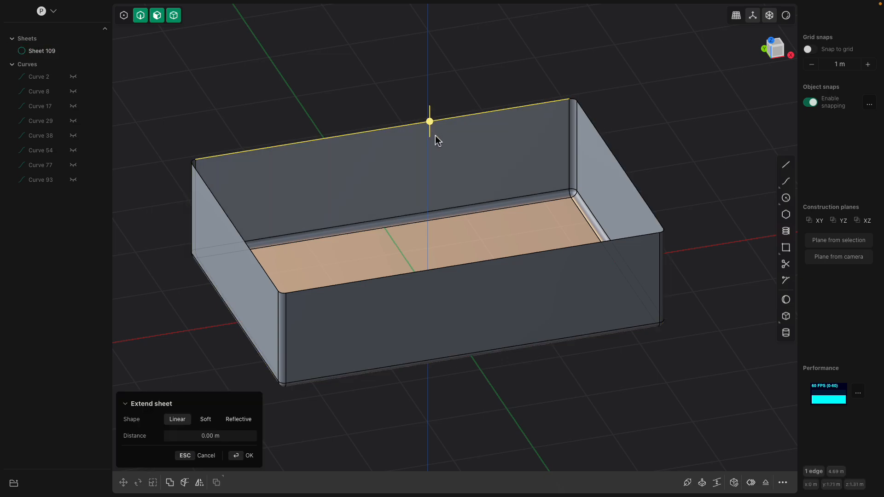
{"action": "key", "text": "Escape"}
Close the open top of the box by patching the hole along the upper edge loop, forming a solid.
{"action": "middle_click_drag", "start_coordinate": [551, 84], "coordinate": [486, 126]}
{"action": "left_click", "coordinate": [482, 125]}
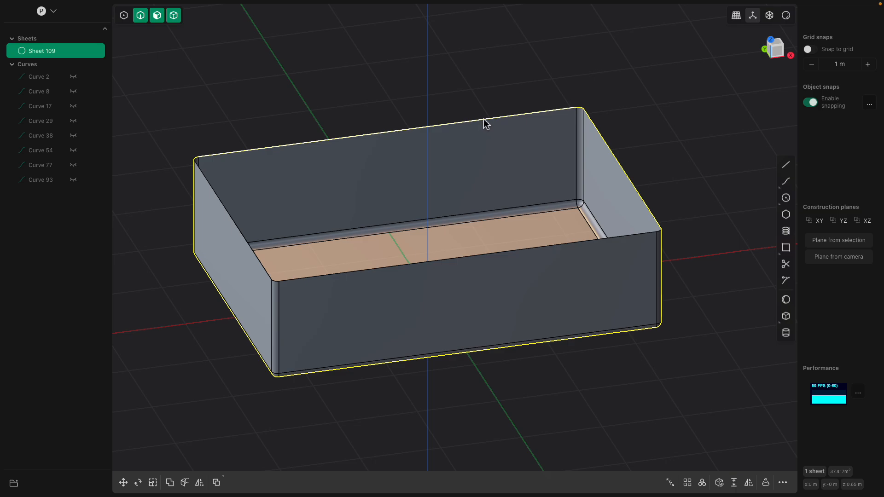
{"action": "left_click", "coordinate": [581, 247]}
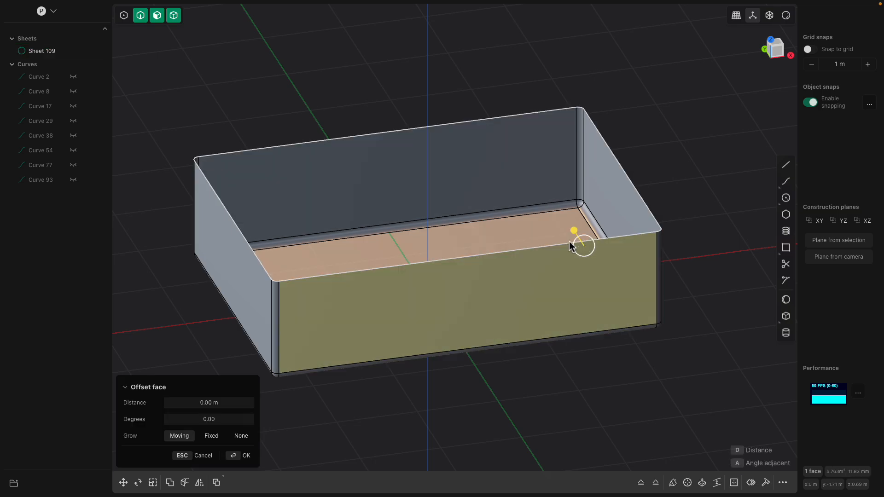
{"action": "left_click", "coordinate": [482, 230]}
{"action": "left_click", "coordinate": [509, 254]}
{"action": "middle_click_drag", "start_coordinate": [507, 251], "coordinate": [543, 247]}
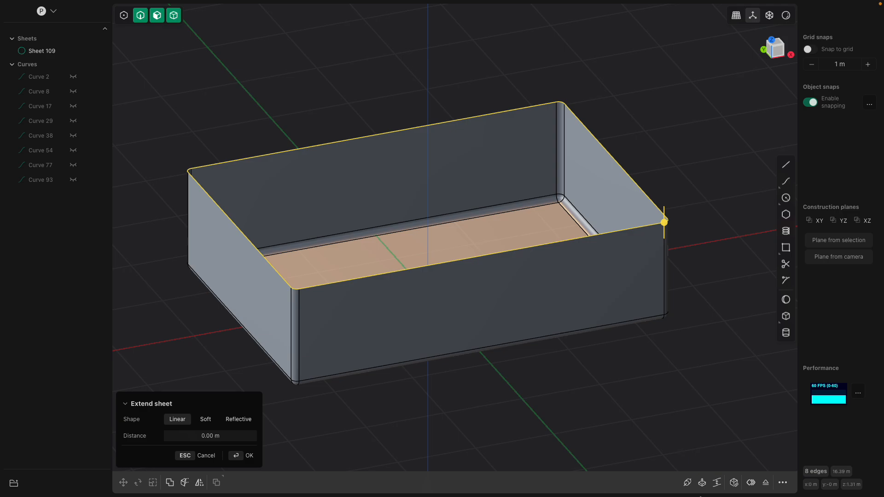
{"action": "left_click", "coordinate": [733, 483]}
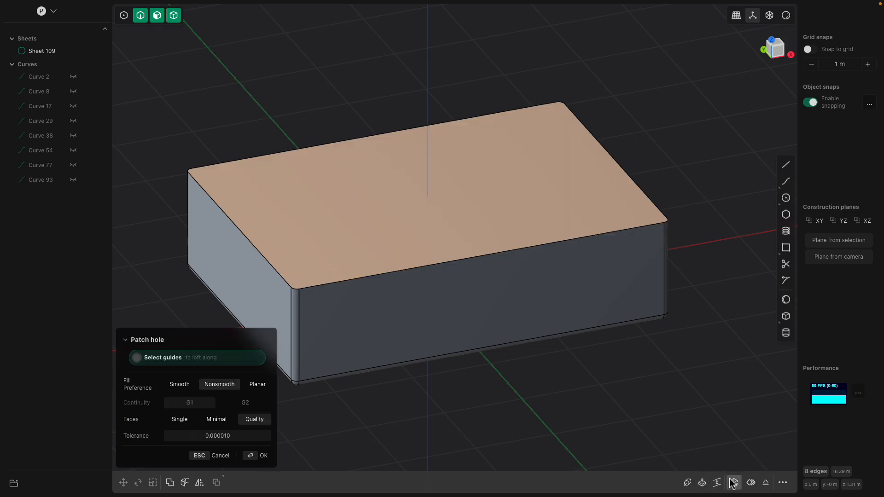
{"action": "key", "text": "Return"}
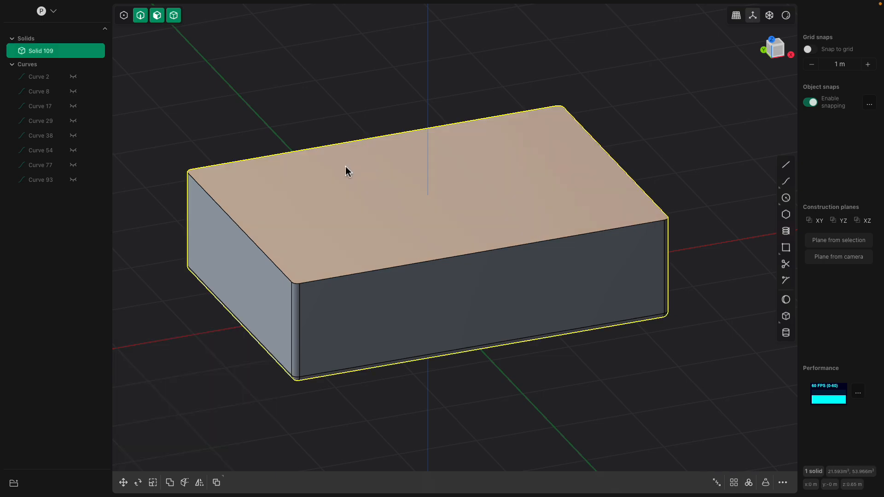
Show all eight compartment and outline curves again and hide the outer box solid.
{"action": "middle_click_drag", "start_coordinate": [135, 80], "coordinate": [236, 121]}
{"action": "left_click", "coordinate": [73, 77]}
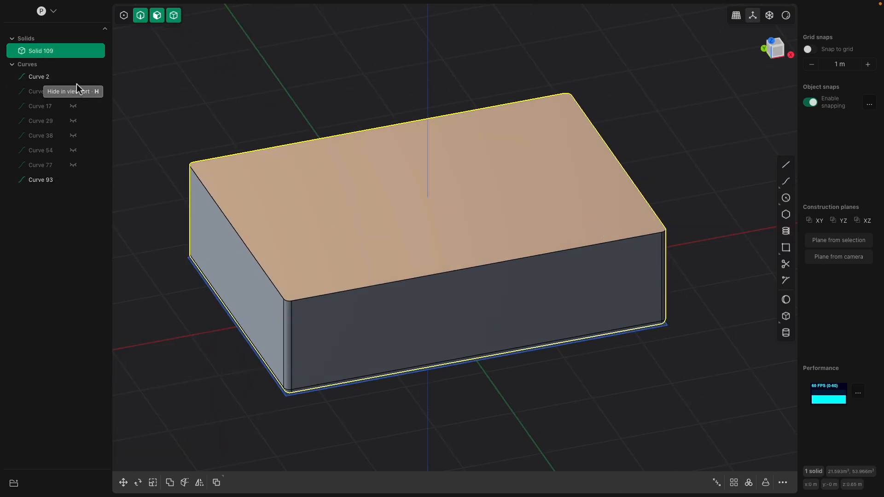
{"action": "left_click", "coordinate": [73, 135]}
{"action": "left_click", "coordinate": [73, 150]}
{"action": "left_click", "coordinate": [73, 164]}
{"action": "middle_click_drag", "start_coordinate": [253, 164], "coordinate": [278, 116]}
{"action": "left_click", "coordinate": [279, 115]}
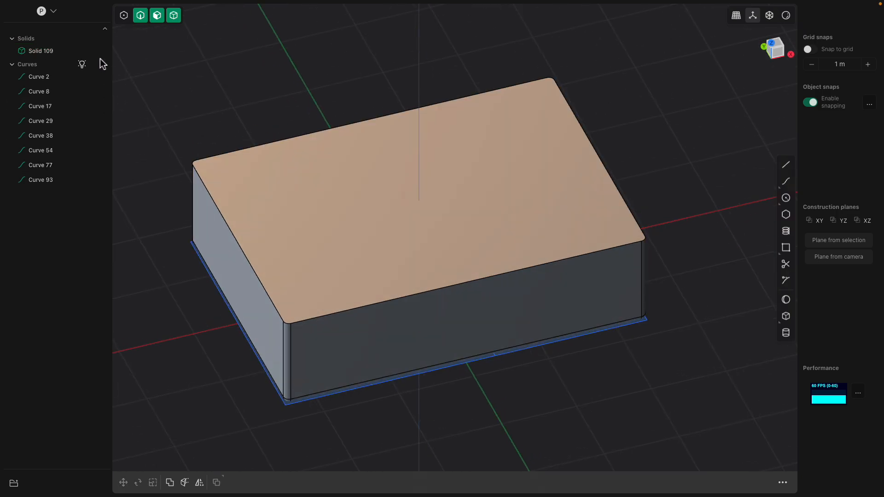
{"action": "left_click", "coordinate": [73, 50]}
Start an Extrude with the four rounded inner compartment regions as profiles.
{"action": "middle_click_drag", "start_coordinate": [300, 217], "coordinate": [359, 256]}
{"action": "left_click", "coordinate": [358, 257]}
{"action": "key", "text": "x"}
{"action": "left_click", "coordinate": [321, 367]}
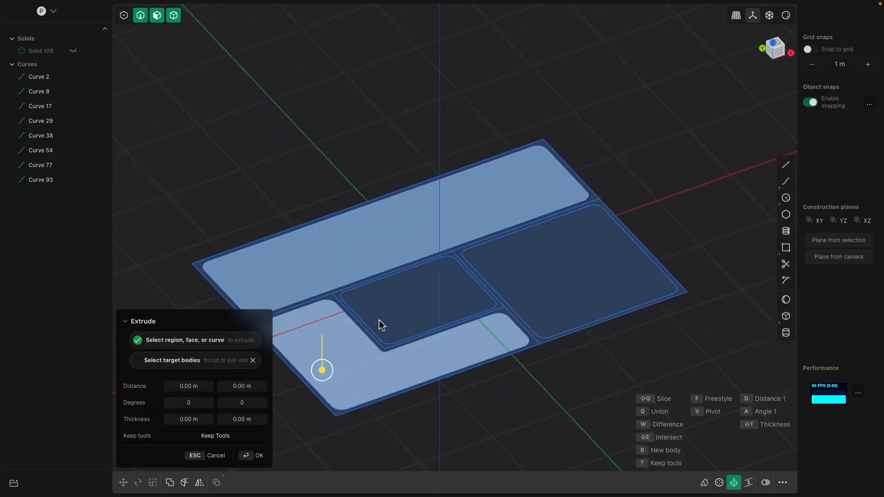
{"action": "left_click", "coordinate": [414, 339]}
{"action": "left_click", "coordinate": [518, 314]}
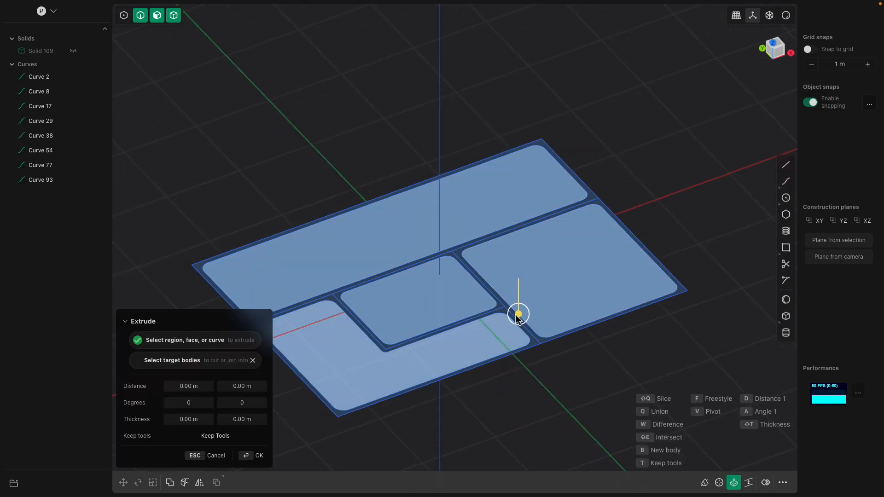
Check the regions against the outer box by toggling its visibility, and extrude them upward to slightly above the box's height as separate solids.
{"action": "middle_click_drag", "start_coordinate": [519, 312], "coordinate": [510, 244]}
{"action": "scroll", "coordinate": [508, 241], "scroll_direction": "down", "scroll_amount": 1}
{"action": "left_click", "coordinate": [73, 51]}
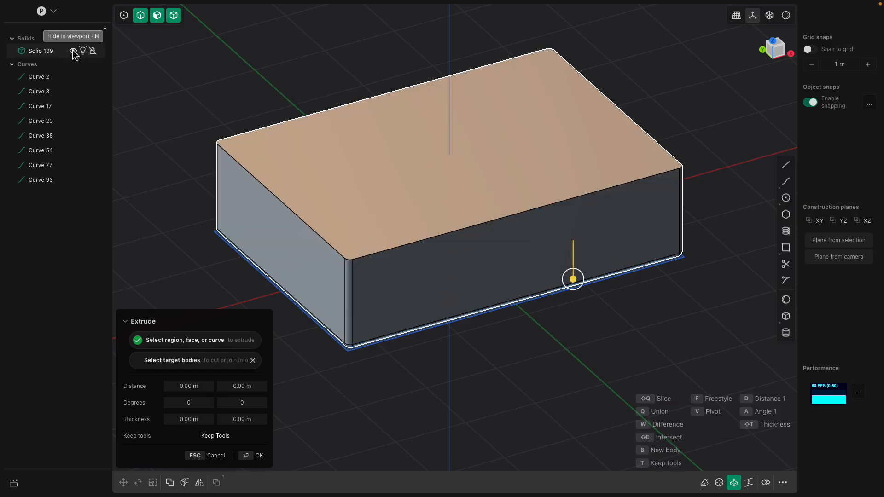
{"action": "left_click", "coordinate": [73, 51]}
{"action": "left_click", "coordinate": [74, 51]}
{"action": "left_click", "coordinate": [73, 50]}
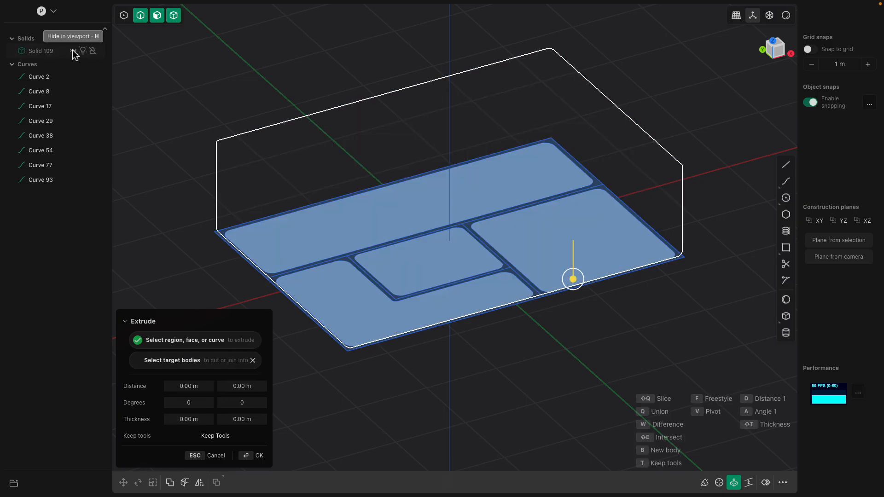
{"action": "left_click", "coordinate": [73, 51]}
{"action": "left_click", "coordinate": [73, 51]}
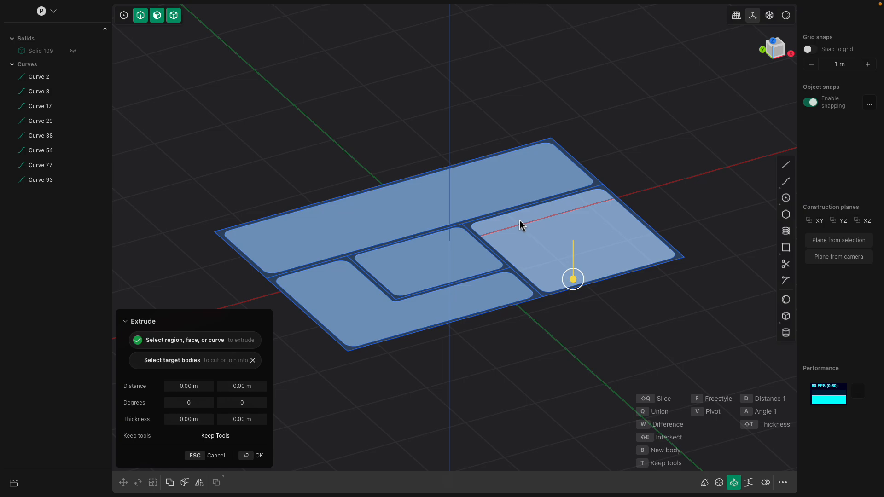
{"action": "scroll", "coordinate": [523, 228], "scroll_direction": "down", "scroll_amount": 1}
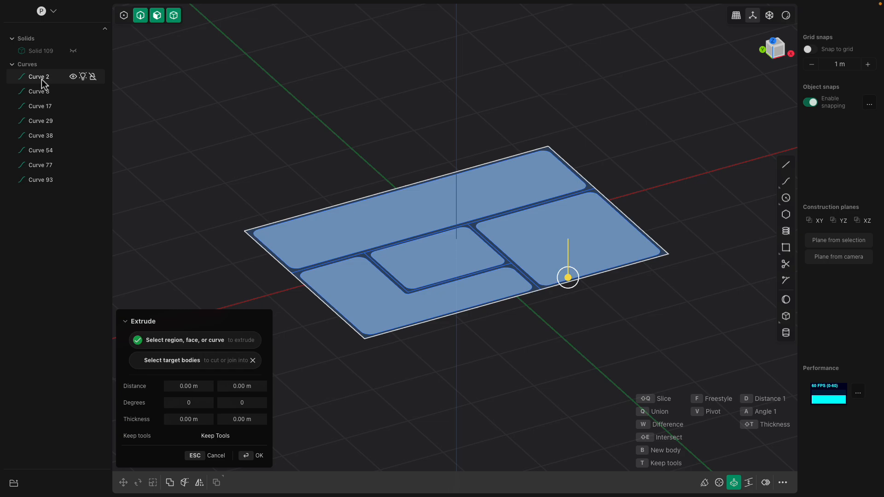
{"action": "left_click_drag", "start_coordinate": [570, 279], "coordinate": [591, 194]}
{"action": "key", "text": "Return"}
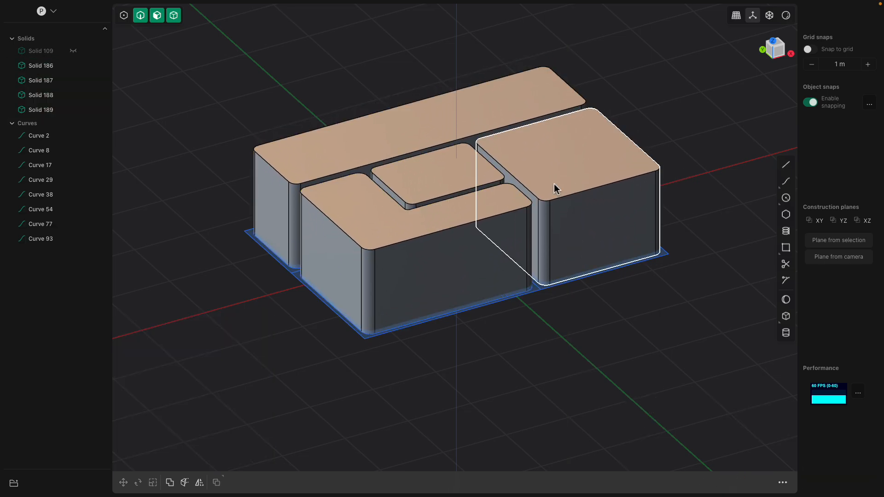
Hide all eight curves and show the outer box solid together with the compartment blocks.
{"action": "left_click", "coordinate": [51, 136]}
{"action": "left_click", "coordinate": [85, 238], "text": "shift"}
{"action": "key", "text": "h"}
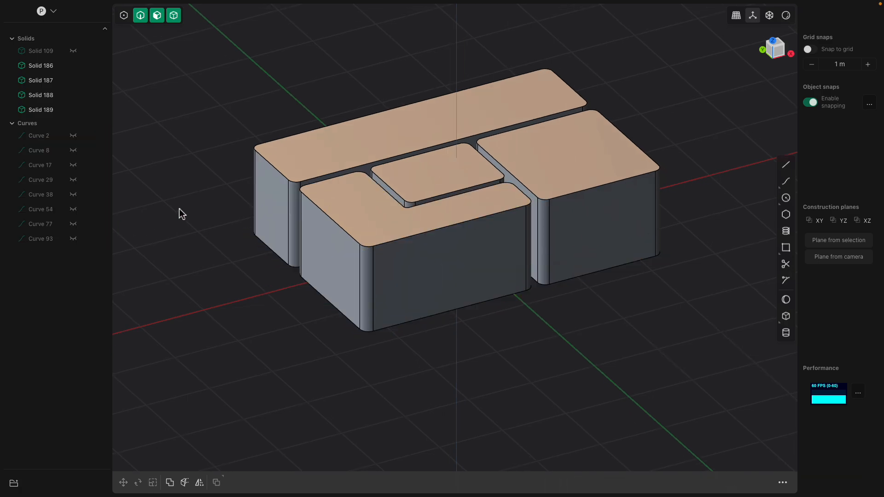
{"action": "right_click_drag", "start_coordinate": [297, 268], "coordinate": [322, 190]}
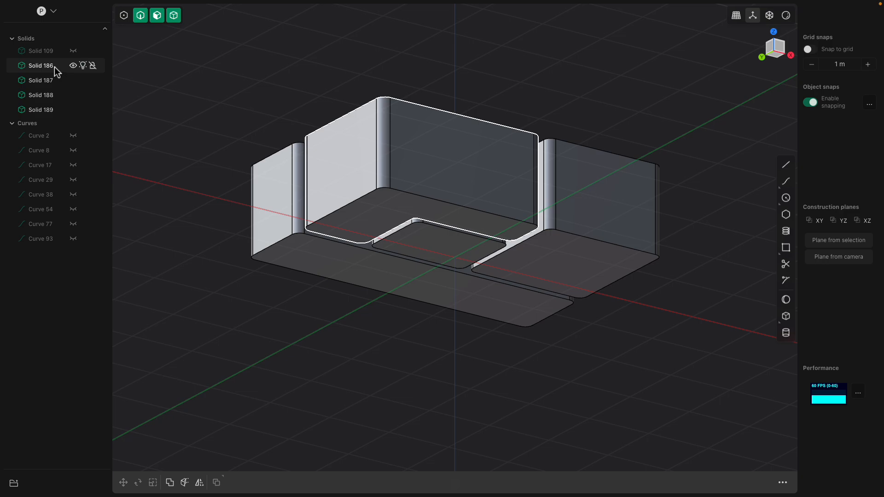
{"action": "left_click", "coordinate": [73, 51]}
{"action": "right_click_drag", "start_coordinate": [239, 139], "coordinate": [311, 142]}
Move the four compartment blocks up along Z by about 0.11 m so they sit above the box's floor.
{"action": "left_click", "coordinate": [311, 142]}
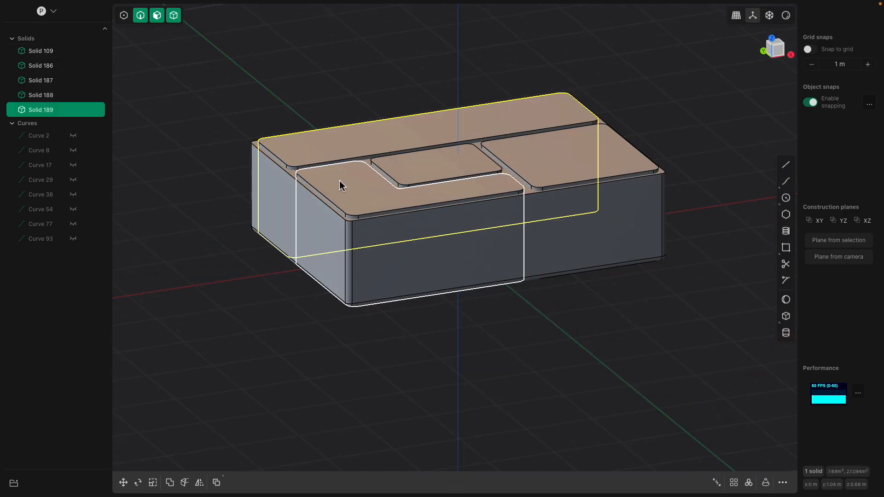
{"action": "left_click", "coordinate": [341, 183]}
{"action": "left_click", "coordinate": [407, 172]}
{"action": "left_click", "coordinate": [519, 167]}
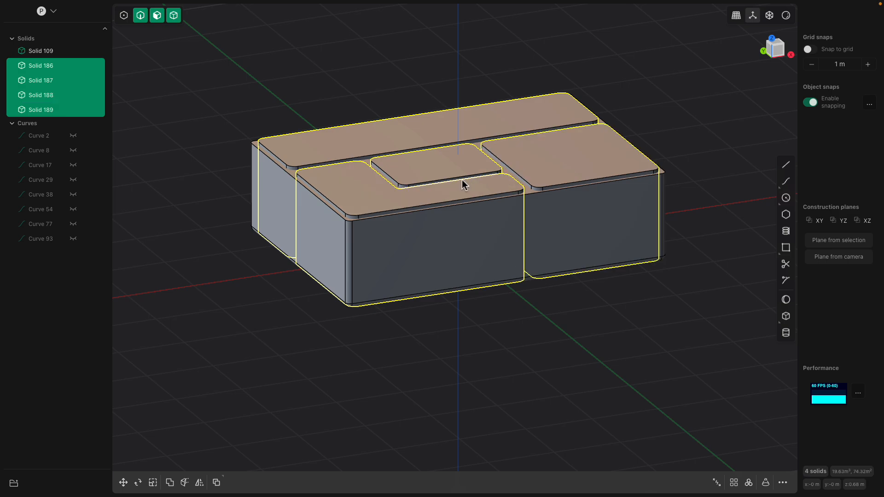
{"action": "right_click_drag", "start_coordinate": [465, 184], "coordinate": [490, 175]}
{"action": "left_click", "coordinate": [783, 55]}
{"action": "key", "text": "g"}
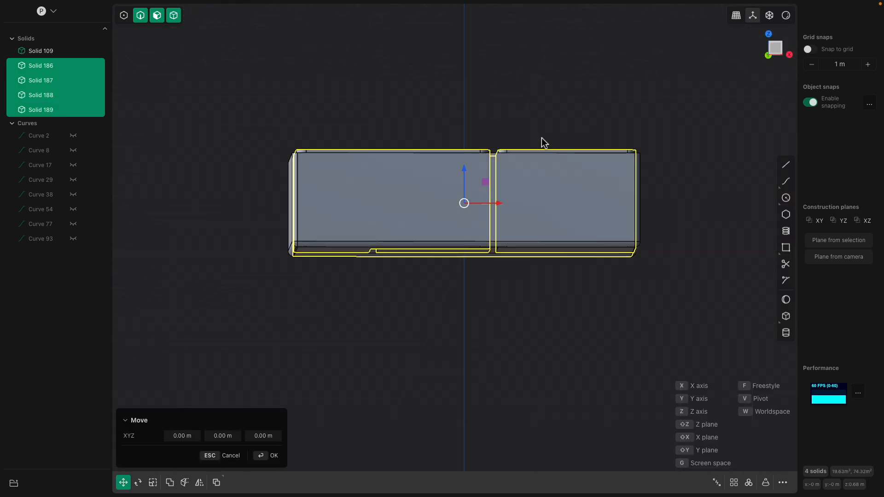
{"action": "left_click", "coordinate": [763, 58]}
{"action": "mouse_move", "coordinate": [465, 171]}
{"action": "left_mouse_down"}
{"action": "mouse_move", "coordinate": [470, 134]}
{"action": "mouse_move", "coordinate": [468, 160]}
{"action": "left_mouse_up"}
{"action": "middle_click_drag", "start_coordinate": [466, 187], "coordinate": [434, 224]}
{"action": "key", "text": "Return"}
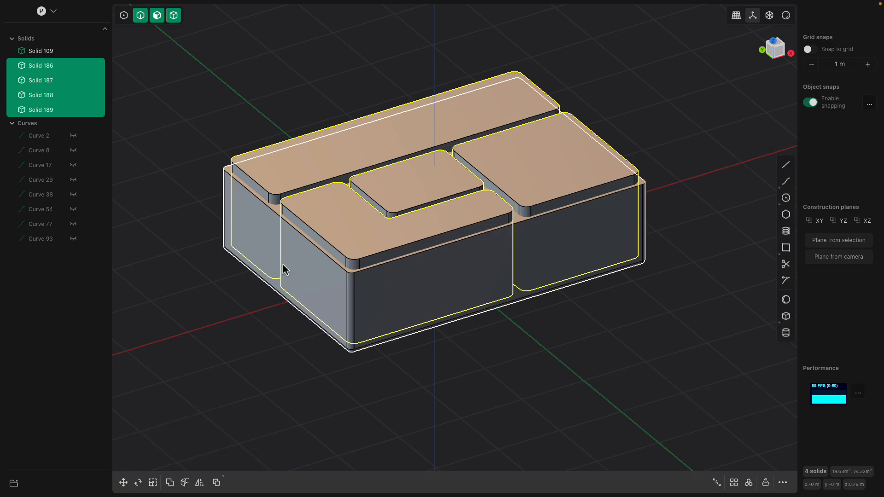
Start a Boolean difference with the outer box as target and the long compartment block as the cutting tool.
{"action": "left_click", "coordinate": [281, 264]}
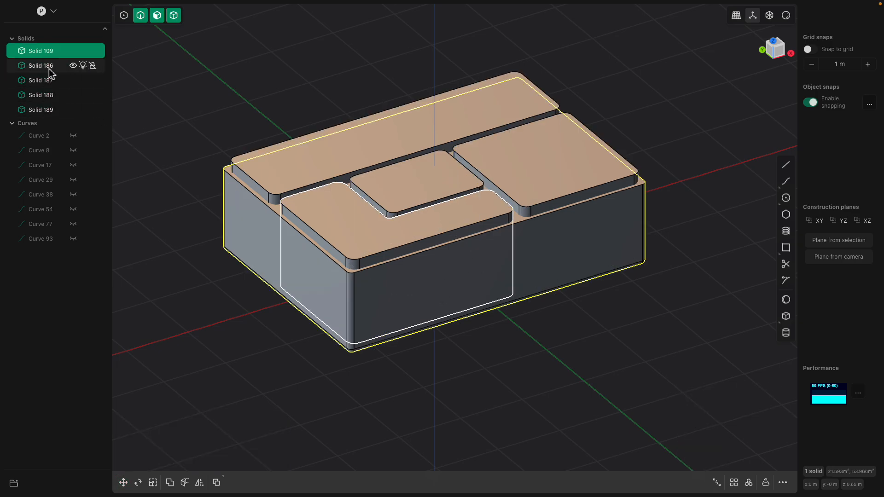
{"action": "key", "text": "ctrl+a"}
{"action": "middle_click_drag", "start_coordinate": [261, 129], "coordinate": [257, 138]}
{"action": "left_click", "coordinate": [256, 137]}
{"action": "left_click", "coordinate": [278, 250]}
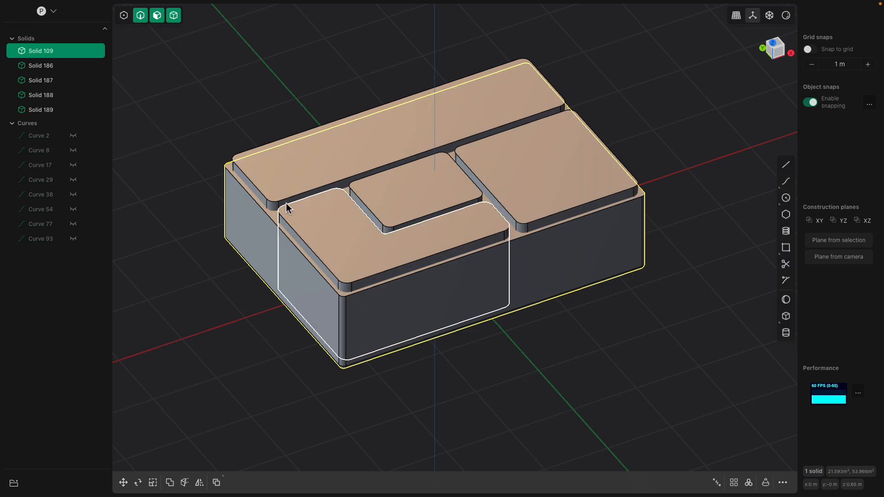
{"action": "left_click", "coordinate": [282, 181], "text": "shift"}
{"action": "key", "text": "q"}
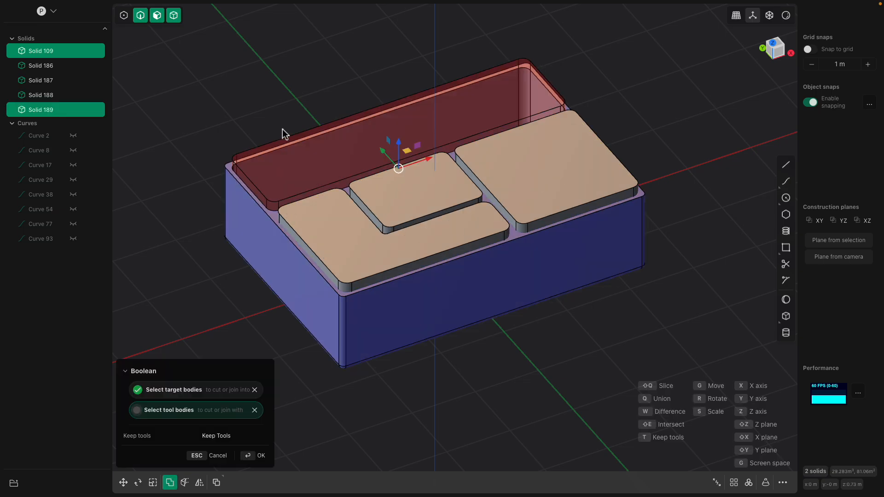
Add the other three compartment blocks as tools and subtract all four from the outer box.
{"action": "middle_click_drag", "start_coordinate": [283, 128], "coordinate": [285, 140]}
{"action": "scroll", "coordinate": [295, 171], "scroll_direction": "up", "scroll_amount": 1}
{"action": "left_click", "coordinate": [325, 229]}
{"action": "left_click", "coordinate": [484, 196]}
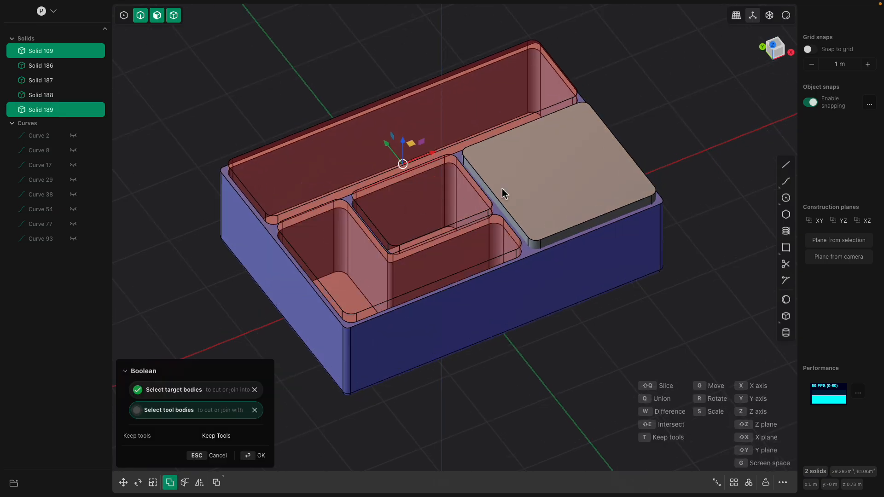
{"action": "left_click", "coordinate": [521, 185]}
{"action": "middle_click_drag", "start_coordinate": [554, 175], "coordinate": [531, 177]}
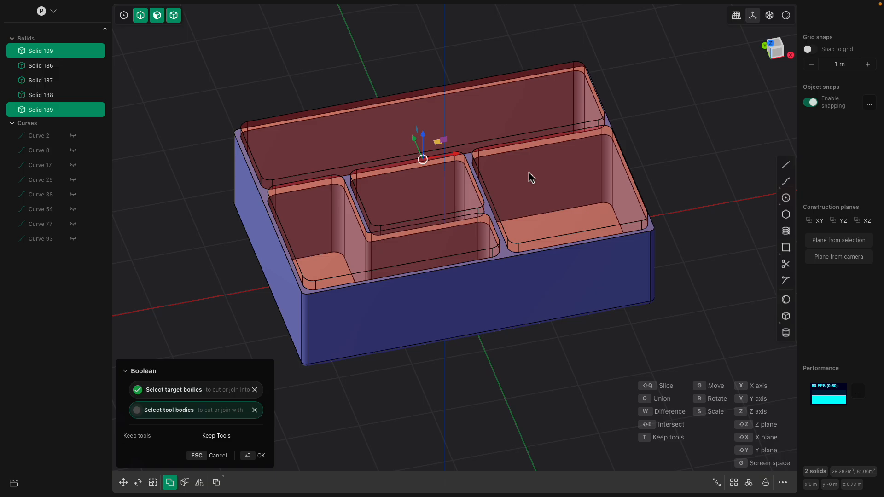
{"action": "middle_click_drag", "start_coordinate": [529, 173], "coordinate": [529, 106]}
{"action": "key", "text": "Return"}
Offset the three smaller compartments' wall faces bordering the long compartment by about -0.054 m to thin the divider.
{"action": "left_click", "coordinate": [499, 267]}
{"action": "middle_click_drag", "start_coordinate": [499, 272], "coordinate": [683, 137]}
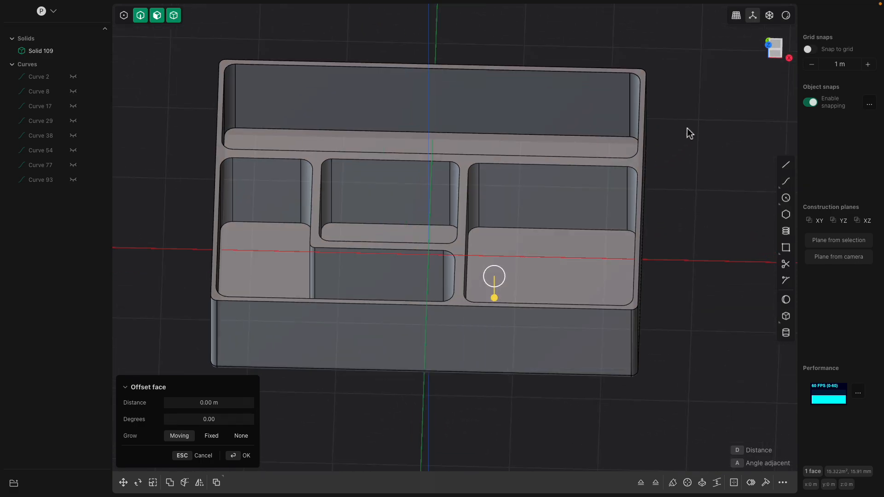
{"action": "left_click", "coordinate": [774, 49]}
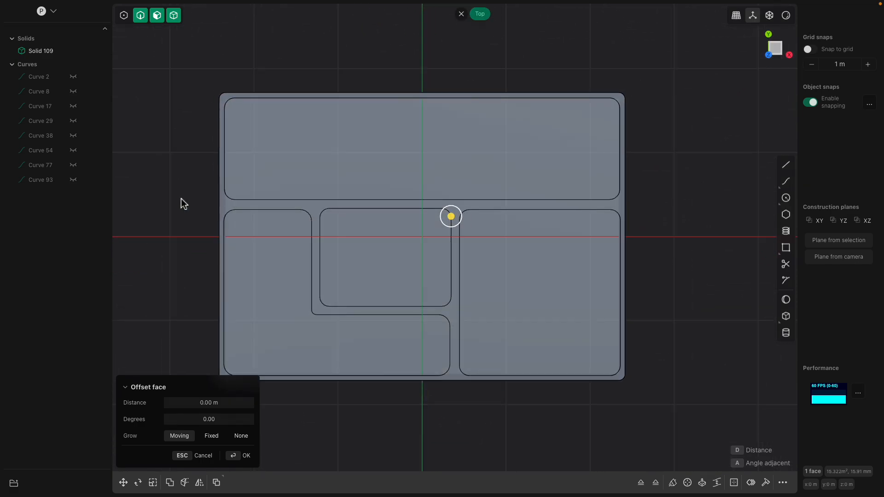
{"action": "middle_click_drag", "start_coordinate": [361, 206], "coordinate": [327, 192]}
{"action": "left_click", "coordinate": [501, 147], "text": "shift"}
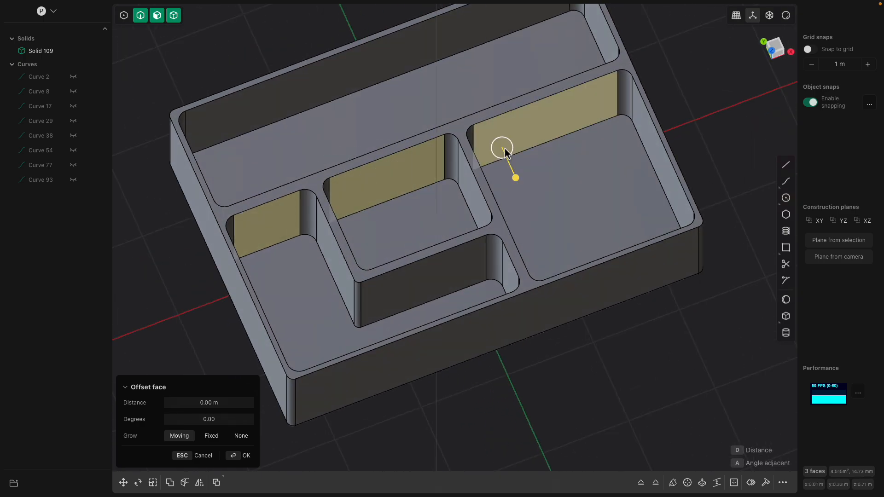
{"action": "left_click_drag", "start_coordinate": [514, 174], "coordinate": [514, 174]}
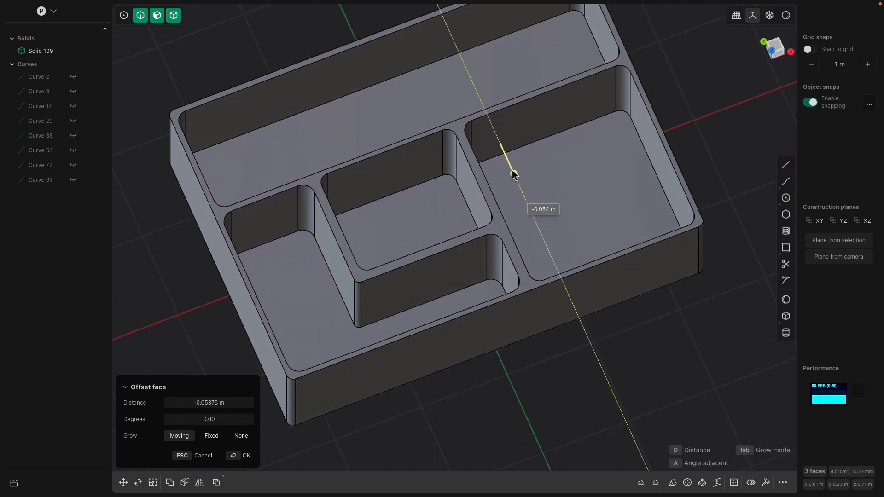
Offset the small middle compartment's side wall next to the L-shaped compartment by about -0.037 m.
{"action": "middle_click_drag", "start_coordinate": [454, 192], "coordinate": [365, 177]}
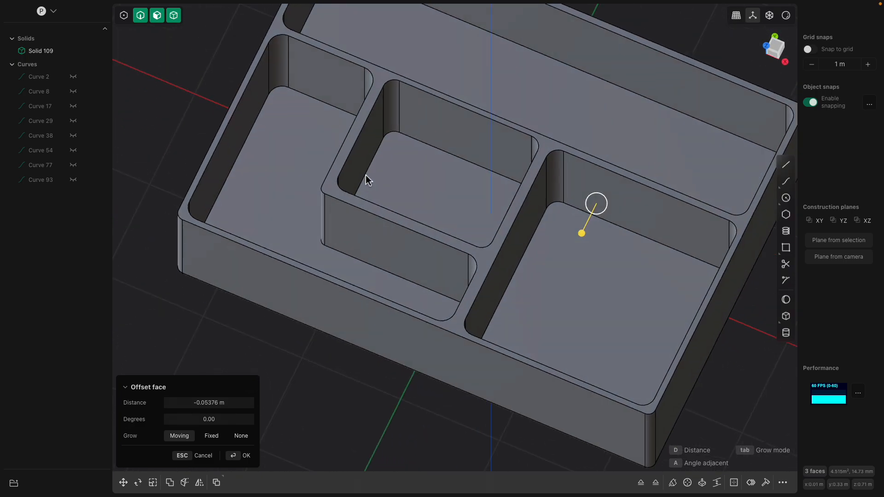
{"action": "left_click", "coordinate": [364, 164]}
{"action": "left_click_drag", "start_coordinate": [391, 171], "coordinate": [388, 172]}
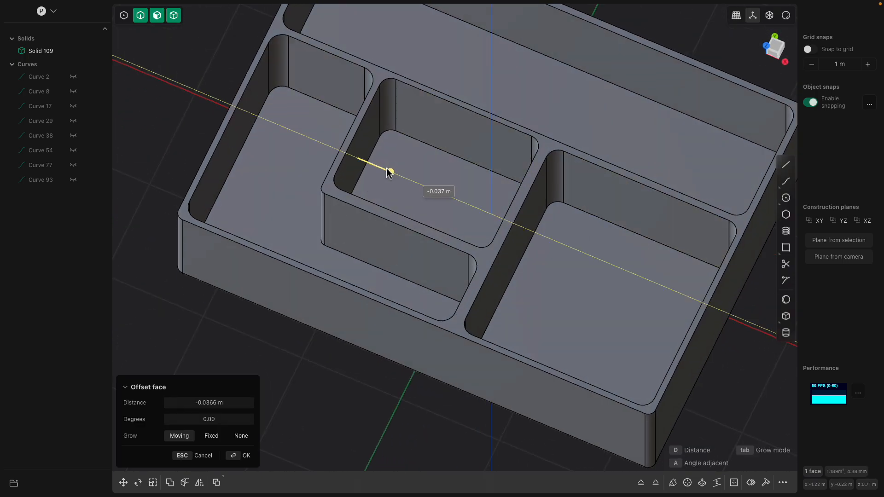
Offset the L-shaped compartment's inner long wall bordering the small middle compartment to even out the divider.
{"action": "middle_click_drag", "start_coordinate": [397, 180], "coordinate": [371, 244]}
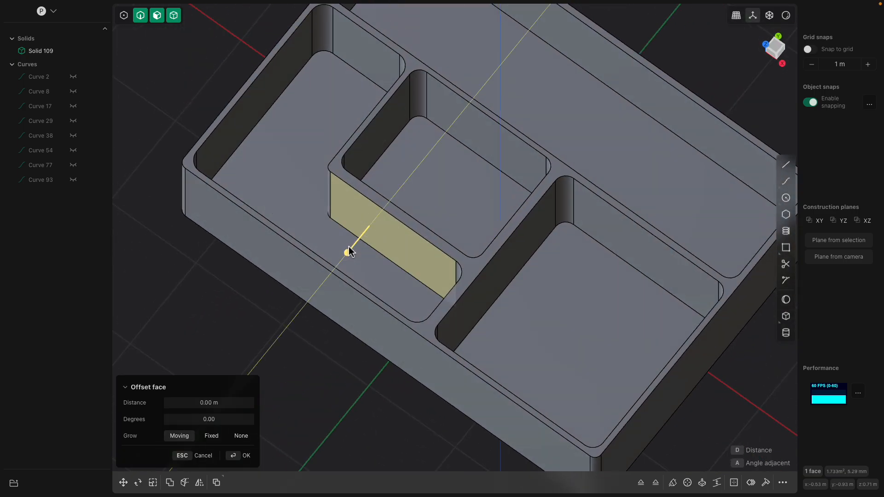
{"action": "left_click_drag", "start_coordinate": [349, 251], "coordinate": [351, 250]}
{"action": "middle_click_drag", "start_coordinate": [353, 250], "coordinate": [527, 275]}
Offset the L-shaped and small middle compartments' side walls facing the large square compartment together by about -0.042 m.
{"action": "left_click", "coordinate": [528, 272]}
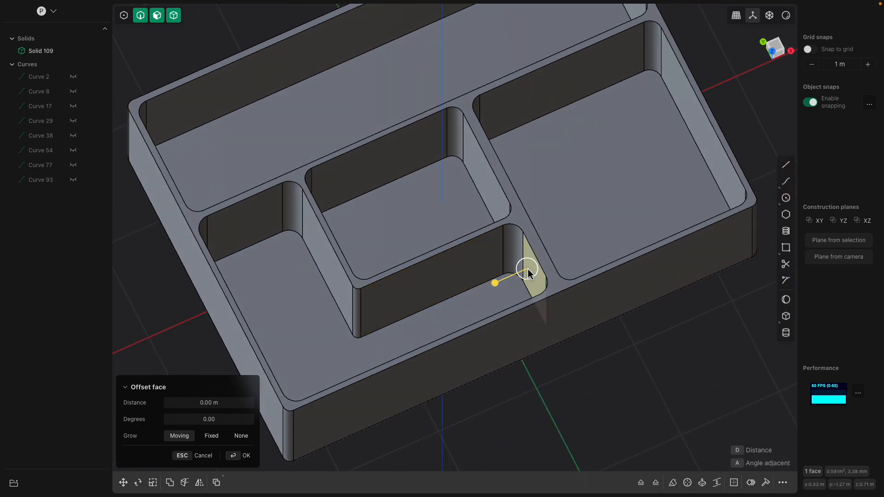
{"action": "left_click_drag", "start_coordinate": [514, 279], "coordinate": [501, 284]}
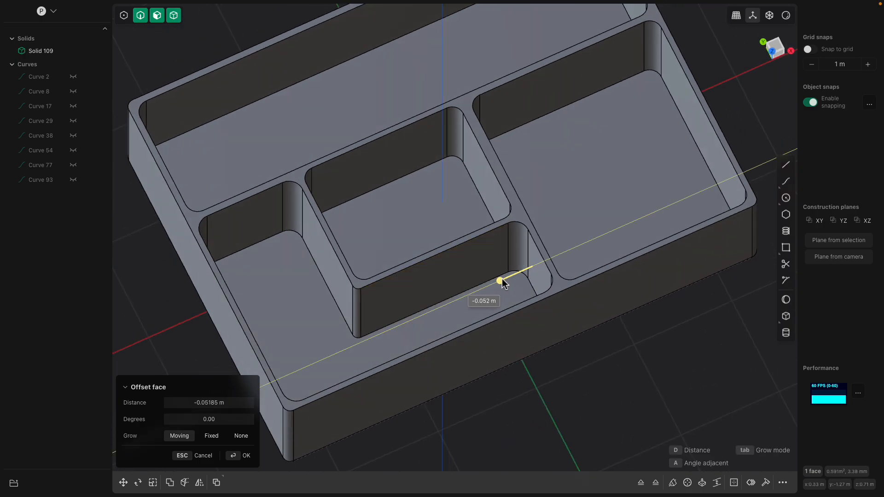
{"action": "key", "text": "Escape"}
{"action": "left_click", "coordinate": [489, 194], "text": "shift"}
{"action": "left_click_drag", "start_coordinate": [459, 203], "coordinate": [463, 201]}
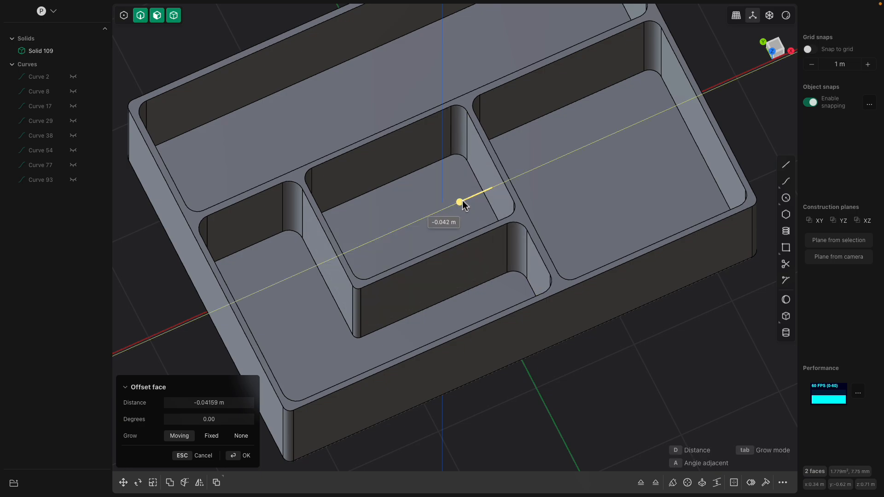
Fillet the bottom edges of all four compartments by about 0.077 m, using their floor faces as the selection.
{"action": "middle_click_drag", "start_coordinate": [517, 166], "coordinate": [359, 215]}
{"action": "left_click", "coordinate": [358, 210]}
{"action": "left_click", "coordinate": [446, 201], "text": "shift"}
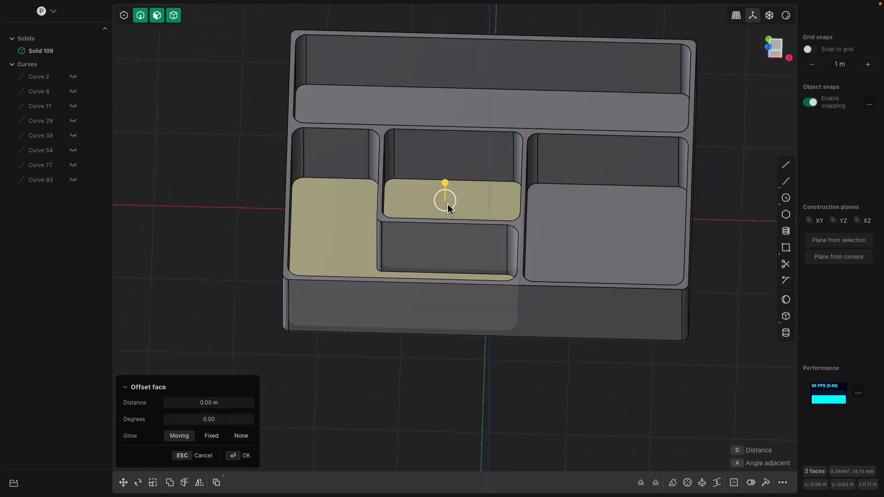
{"action": "middle_click_drag", "start_coordinate": [565, 201], "coordinate": [567, 224]}
{"action": "left_click", "coordinate": [567, 225], "text": "shift"}
{"action": "left_click", "coordinate": [557, 116], "text": "shift"}
{"action": "middle_click_drag", "start_coordinate": [557, 121], "coordinate": [479, 181]}
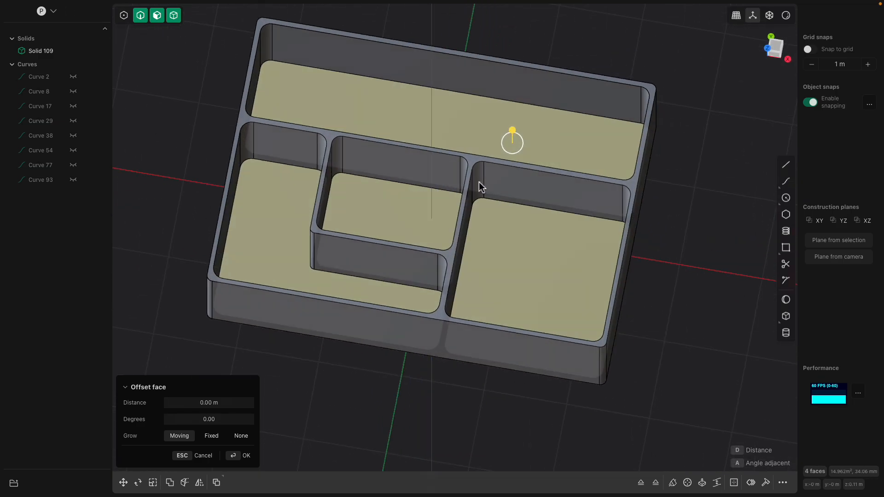
{"action": "key", "text": "f"}
{"action": "mouse_move", "coordinate": [640, 172]}
{"action": "left_mouse_down"}
{"action": "mouse_move", "coordinate": [648, 174]}
{"action": "mouse_move", "coordinate": [638, 172]}
{"action": "left_mouse_up"}
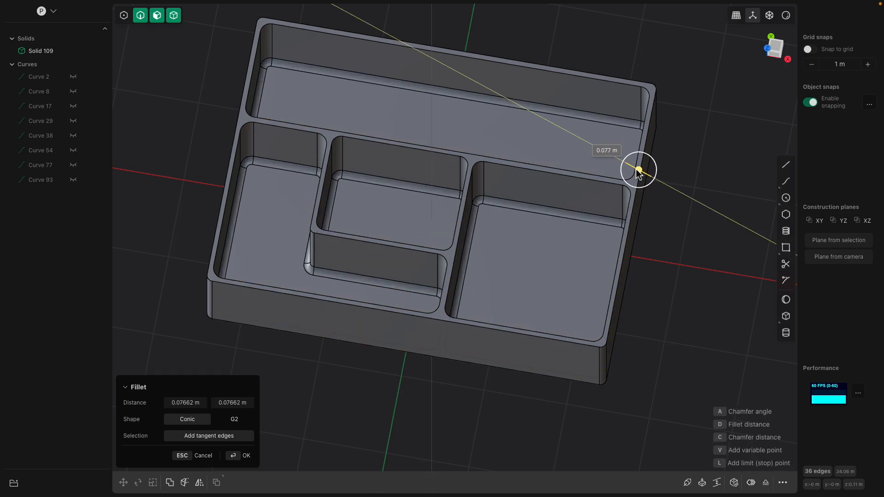
{"action": "key", "text": "Return"}
{"action": "middle_click_drag", "start_coordinate": [671, 167], "coordinate": [317, 192]}
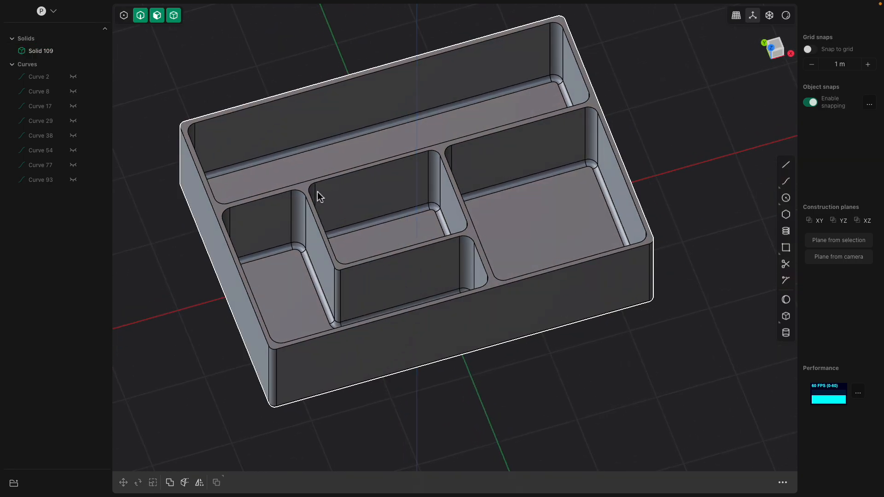
{"action": "middle_click_drag", "start_coordinate": [492, 172], "coordinate": [485, 241]}
{"action": "left_click", "coordinate": [468, 272]}
{"action": "middle_click_drag", "start_coordinate": [468, 272], "coordinate": [487, 295]}
{"action": "left_click", "coordinate": [472, 297]}
{"action": "left_click_drag", "start_coordinate": [485, 307], "coordinate": [490, 314]}
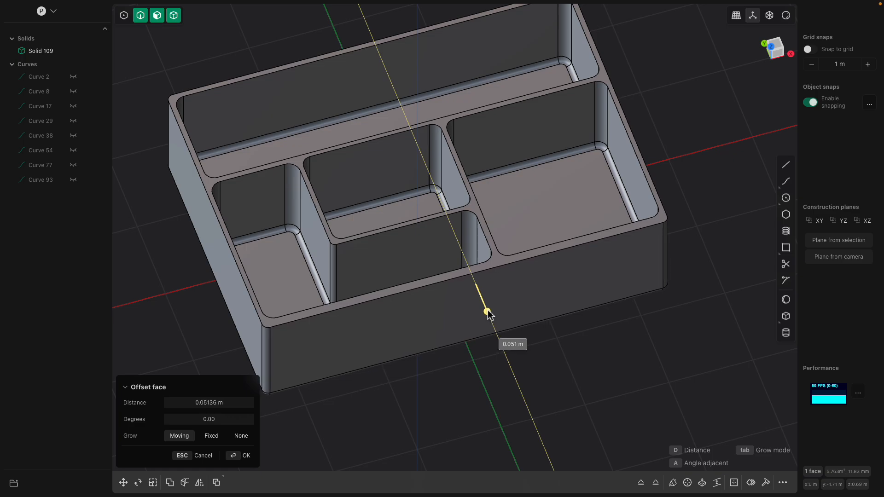
{"action": "key", "text": "Escape"}
Offset the box's four outer side walls outward by about 0.03 m.
{"action": "middle_click_drag", "start_coordinate": [488, 312], "coordinate": [482, 308]}
{"action": "middle_click_drag", "start_coordinate": [242, 278], "coordinate": [281, 263]}
{"action": "left_click", "coordinate": [232, 294], "text": "shift"}
{"action": "middle_click_drag", "start_coordinate": [232, 296], "coordinate": [401, 299]}
{"action": "left_click", "coordinate": [335, 310], "text": "shift"}
{"action": "middle_click_drag", "start_coordinate": [335, 309], "coordinate": [637, 312]}
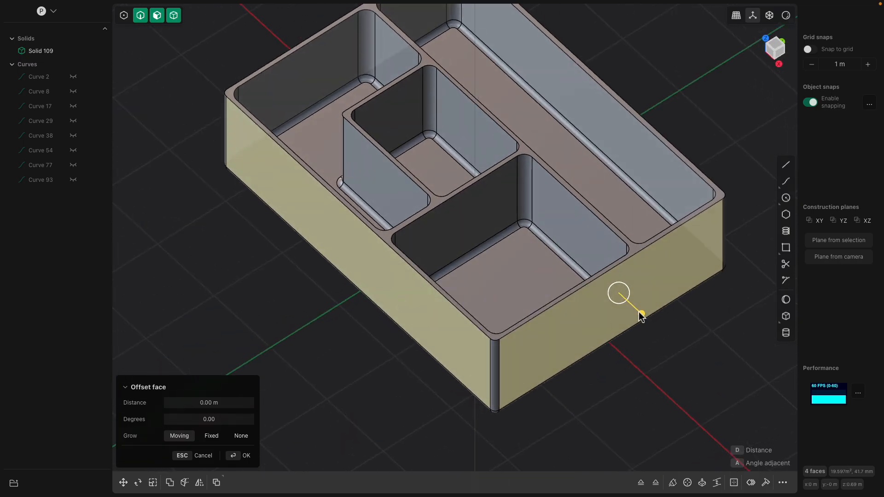
{"action": "left_click_drag", "start_coordinate": [642, 317], "coordinate": [647, 317]}
{"action": "middle_click_drag", "start_coordinate": [630, 304], "coordinate": [525, 276], "text": "shift"}
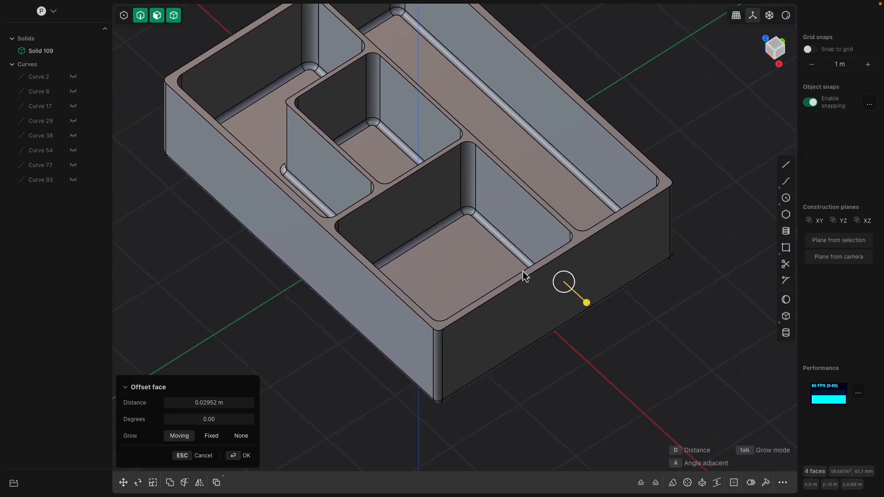
{"action": "key", "text": "Return"}
Try to bevel the loop of edges around the box's outer top rim with a distance of about -0.03 m.
{"action": "left_click", "coordinate": [525, 277]}
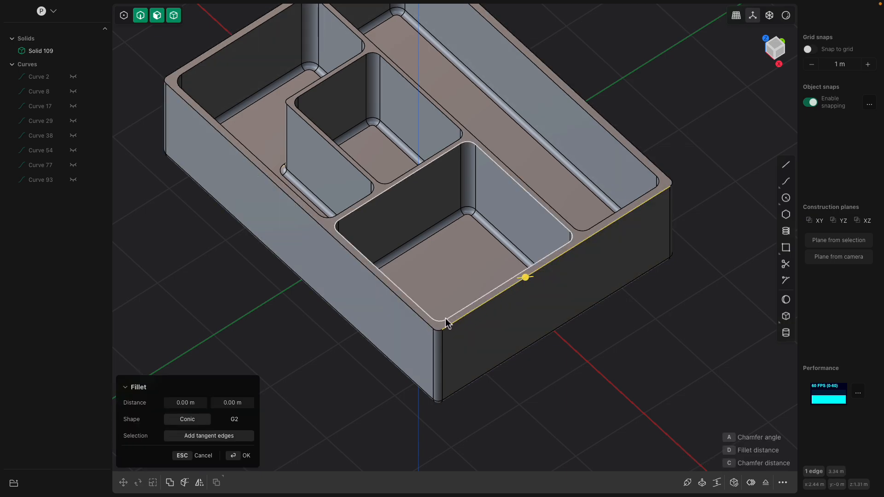
{"action": "left_click_drag", "start_coordinate": [444, 331], "coordinate": [438, 331]}
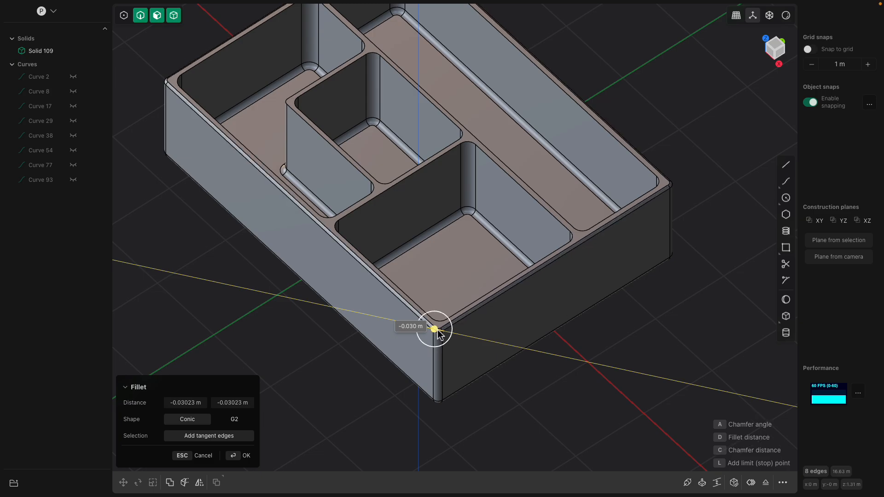
{"action": "middle_click_drag", "start_coordinate": [430, 328], "coordinate": [479, 308]}
{"action": "key", "text": "Return"}
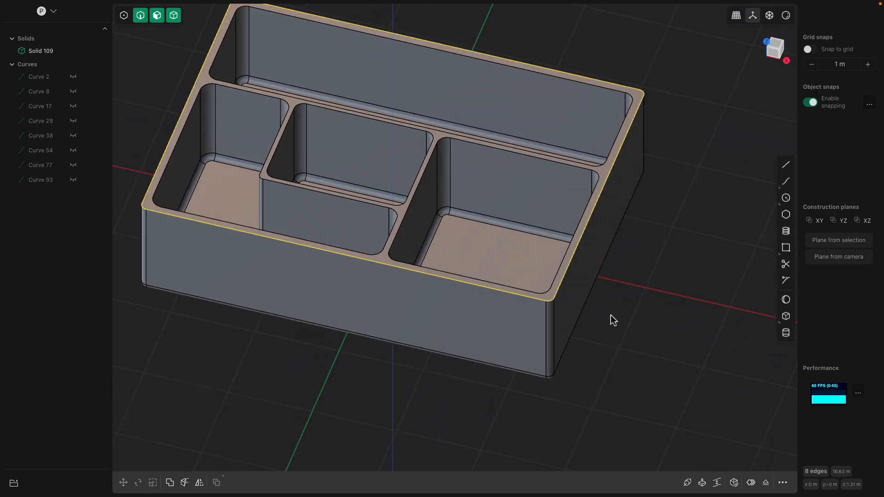
{"action": "middle_click_drag", "start_coordinate": [519, 306], "coordinate": [480, 306]}
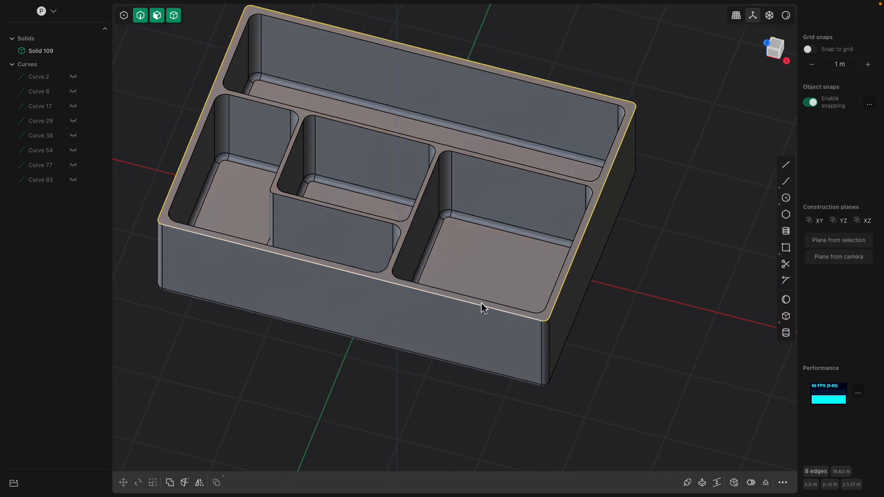
{"action": "left_click", "coordinate": [598, 276]}
{"action": "middle_click_drag", "start_coordinate": [598, 275], "coordinate": [407, 290]}
{"action": "left_click", "coordinate": [553, 271]}
{"action": "key", "text": "f"}
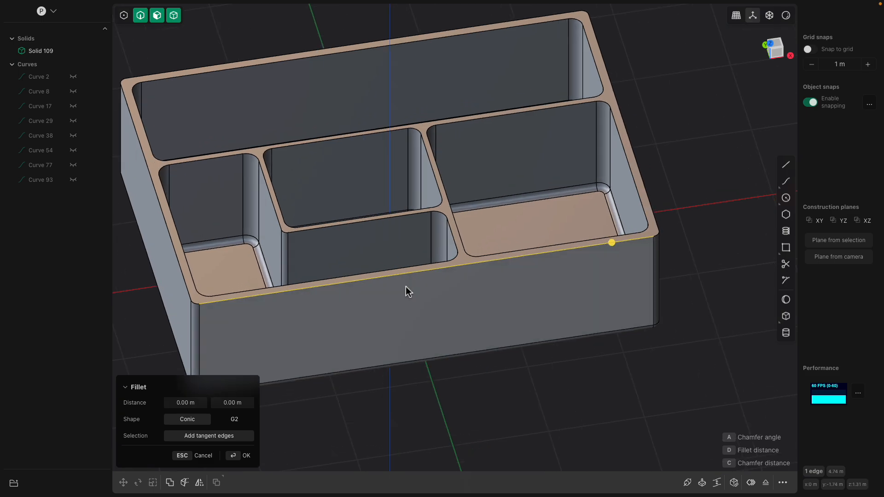
{"action": "scroll", "coordinate": [415, 279], "scroll_direction": "up", "scroll_amount": 2}
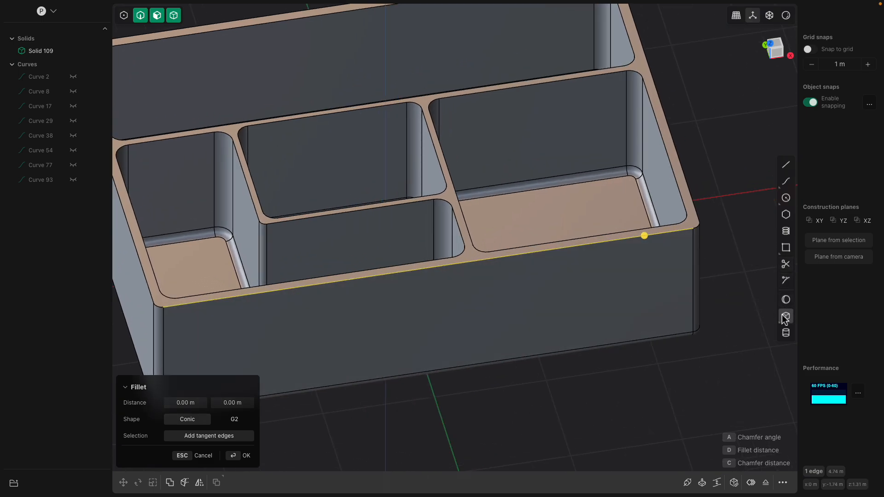
{"action": "left_click", "coordinate": [785, 316]}
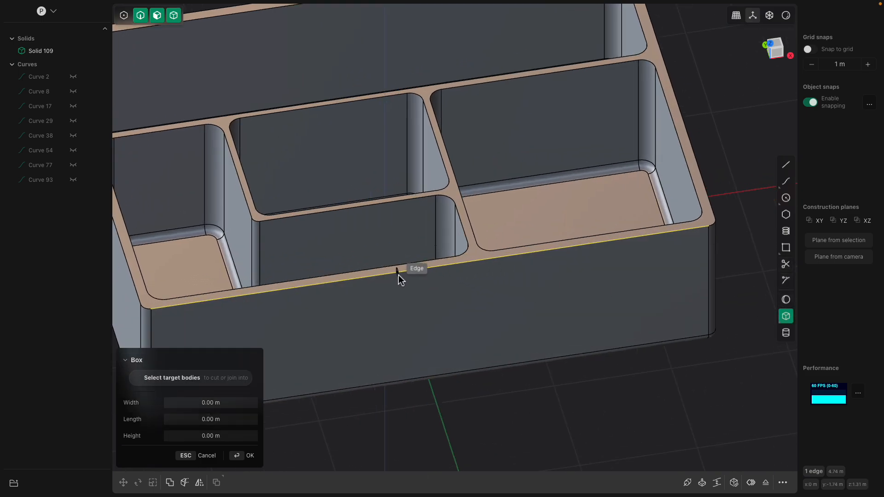
{"action": "scroll", "coordinate": [409, 282], "scroll_direction": "up", "scroll_amount": 3}
{"action": "scroll", "coordinate": [442, 283], "scroll_direction": "down", "scroll_amount": 3}
{"action": "left_click", "coordinate": [457, 300]}
{"action": "key", "text": "Escape"}
Offset the box's four outer side walls outward by about 0.066 m to thicken the walls.
{"action": "left_click", "coordinate": [488, 304]}
{"action": "middle_click_drag", "start_coordinate": [490, 304], "coordinate": [420, 255]}
{"action": "left_click", "coordinate": [363, 230]}
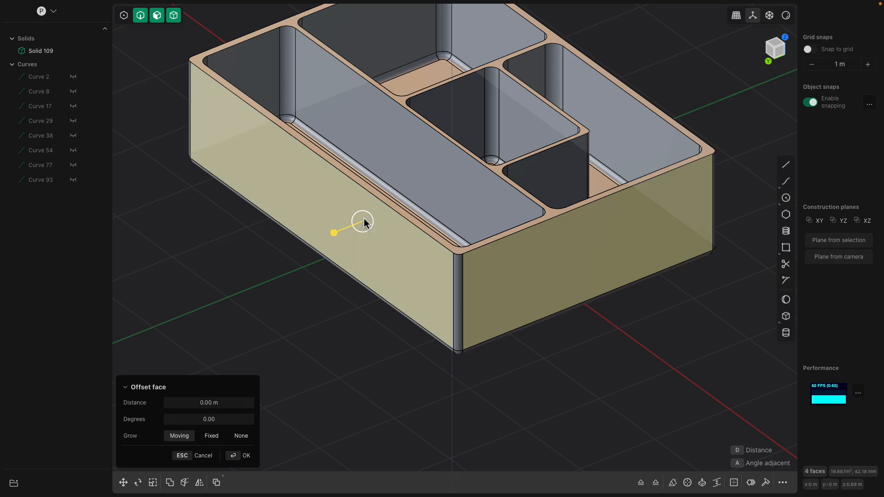
{"action": "middle_click_drag", "start_coordinate": [363, 226], "coordinate": [359, 248]}
{"action": "left_click_drag", "start_coordinate": [330, 264], "coordinate": [324, 268]}
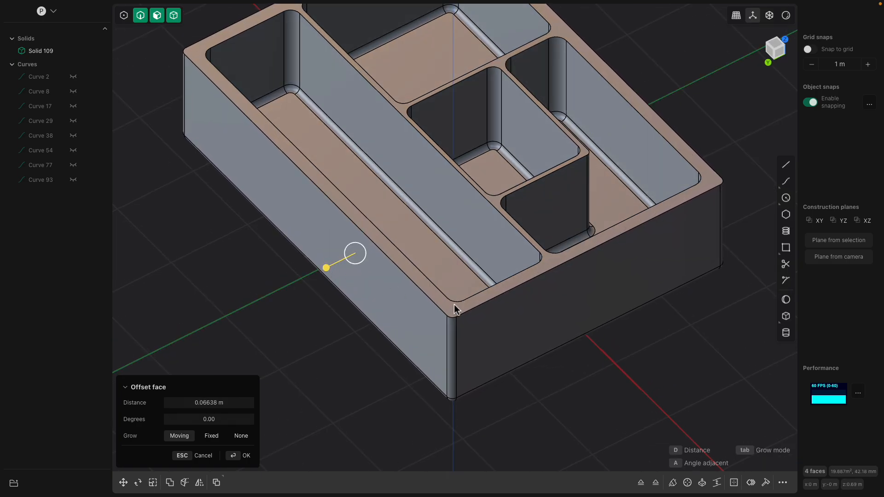
Try to change the radius of the box's four vertical outer corner fillets by offsetting their faces.
{"action": "left_click", "coordinate": [453, 333]}
{"action": "middle_click_drag", "start_coordinate": [484, 319], "coordinate": [446, 312]}
{"action": "left_click", "coordinate": [445, 288], "text": "shift"}
{"action": "left_click", "coordinate": [368, 352], "text": "shift"}
{"action": "left_click", "coordinate": [535, 309], "text": "shift"}
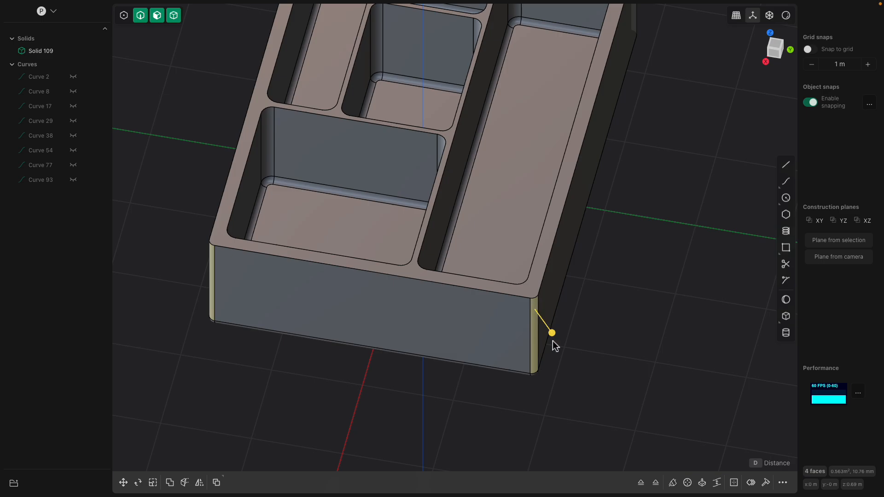
{"action": "mouse_move", "coordinate": [552, 335]}
{"action": "left_mouse_down"}
{"action": "mouse_move", "coordinate": [575, 351]}
{"action": "mouse_move", "coordinate": [564, 335]}
{"action": "left_mouse_up"}
{"action": "middle_click_drag", "start_coordinate": [564, 335], "coordinate": [569, 208]}
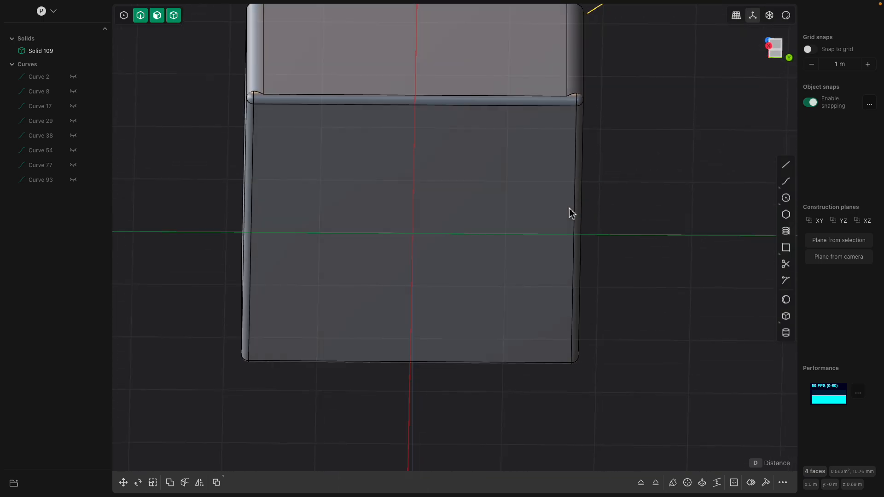
{"action": "key", "text": "Escape"}
Offset the box's underside face slightly inward.
{"action": "left_click", "coordinate": [516, 175]}
{"action": "middle_click_drag", "start_coordinate": [488, 186], "coordinate": [489, 206]}
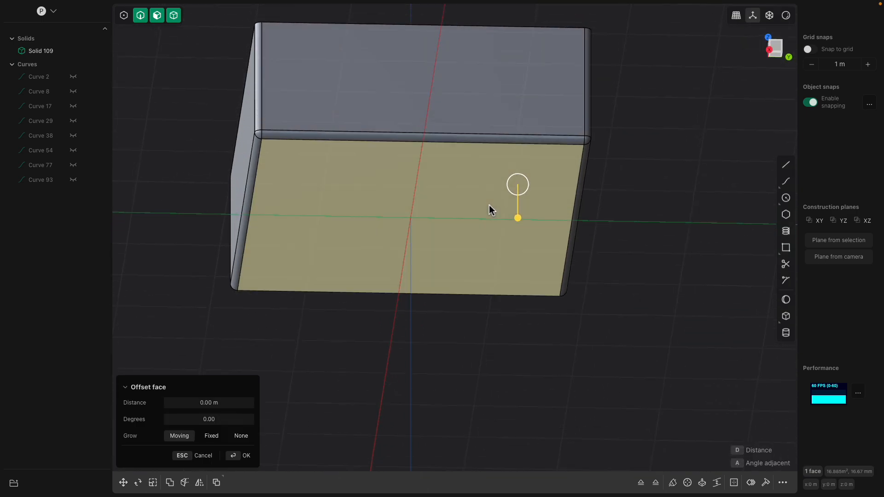
{"action": "mouse_move", "coordinate": [511, 215]}
{"action": "left_mouse_down"}
{"action": "mouse_move", "coordinate": [522, 232]}
{"action": "mouse_move", "coordinate": [521, 191]}
{"action": "mouse_move", "coordinate": [526, 216]}
{"action": "left_mouse_up"}
{"action": "middle_click_drag", "start_coordinate": [523, 195], "coordinate": [461, 225]}
{"action": "key", "text": "Return"}
{"action": "scroll", "coordinate": [434, 165], "scroll_direction": "up", "scroll_amount": 5}
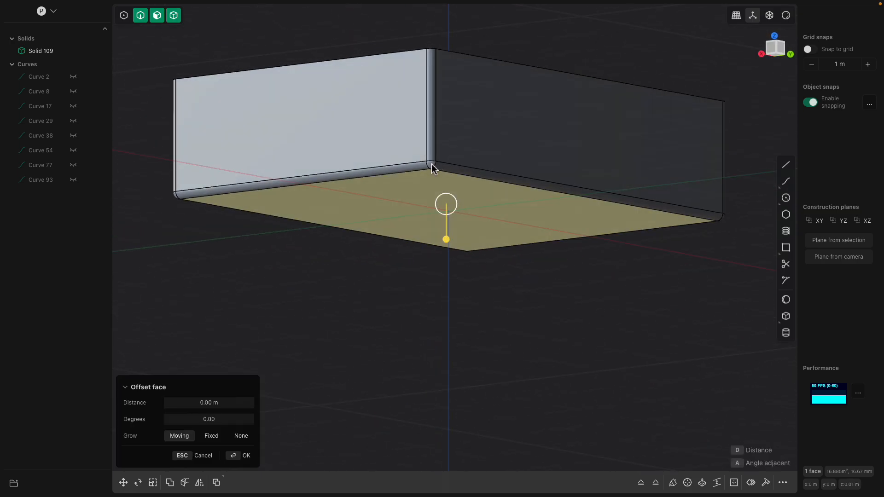
{"action": "left_click", "coordinate": [431, 168]}
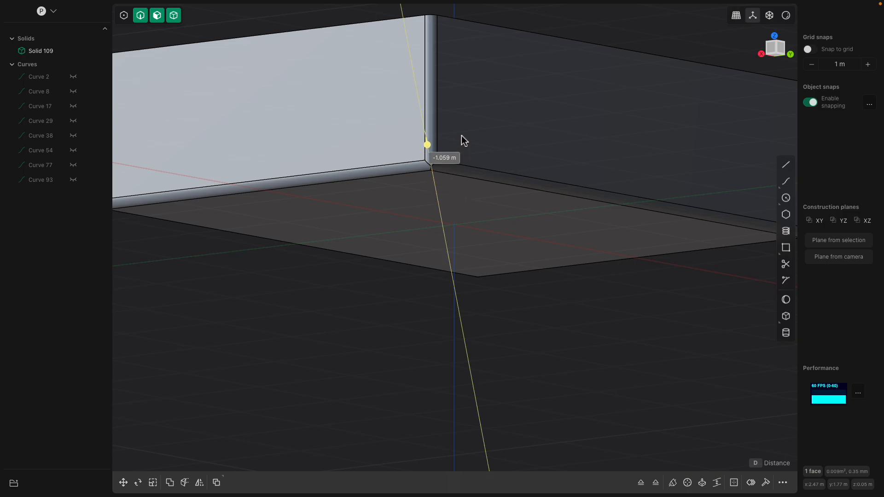
{"action": "middle_click_drag", "start_coordinate": [476, 130], "coordinate": [471, 154]}
{"action": "key", "text": "Escape"}
Try to offset four fillet faces on the outside of the box, including those around a lower corner.
{"action": "left_click", "coordinate": [486, 208]}
{"action": "left_click", "coordinate": [480, 175], "text": "shift"}
{"action": "left_click", "coordinate": [456, 172], "text": "shift"}
{"action": "left_click", "coordinate": [440, 178], "text": "shift"}
{"action": "mouse_move", "coordinate": [430, 183]}
{"action": "left_mouse_down"}
{"action": "mouse_move", "coordinate": [438, 174]}
{"action": "mouse_move", "coordinate": [426, 192]}
{"action": "left_mouse_up"}
Duplicate the full loop of the box's outer top rim edges as a separate curve.
{"action": "middle_click_drag", "start_coordinate": [428, 197], "coordinate": [523, 252]}
{"action": "scroll", "coordinate": [549, 263], "scroll_direction": "down", "scroll_amount": 2}
{"action": "scroll", "coordinate": [523, 253], "scroll_direction": "up", "scroll_amount": 3}
{"action": "scroll", "coordinate": [695, 243], "scroll_direction": "down", "scroll_amount": 1}
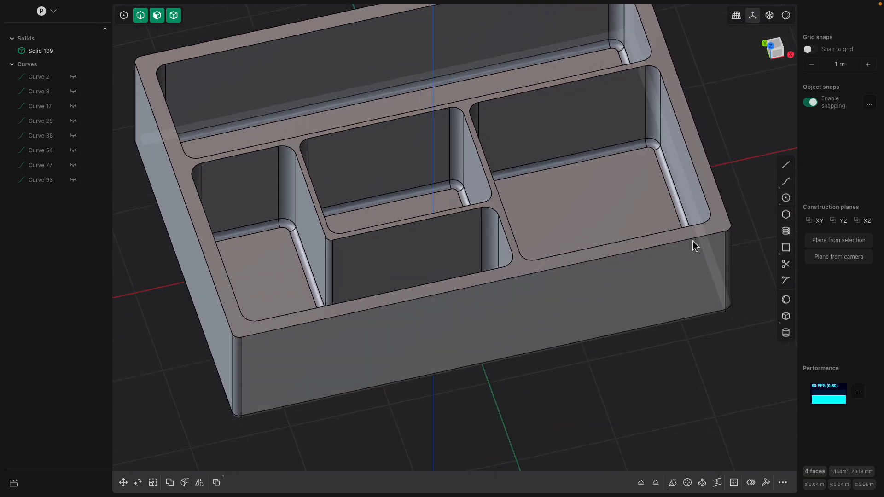
{"action": "left_click", "coordinate": [681, 240]}
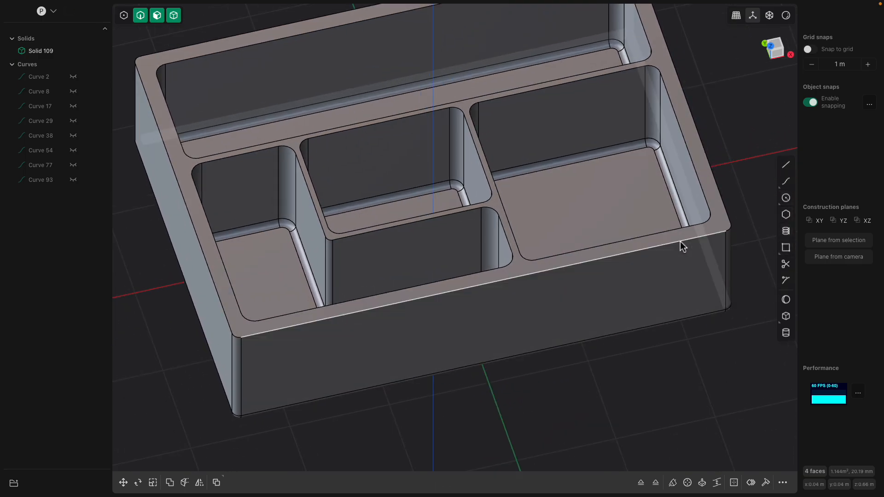
{"action": "key", "text": "f"}
{"action": "double_click", "coordinate": [711, 233]}
{"action": "scroll", "coordinate": [651, 226], "scroll_direction": "down", "scroll_amount": 2}
{"action": "middle_click_drag", "start_coordinate": [645, 225], "coordinate": [624, 236], "text": "shift"}
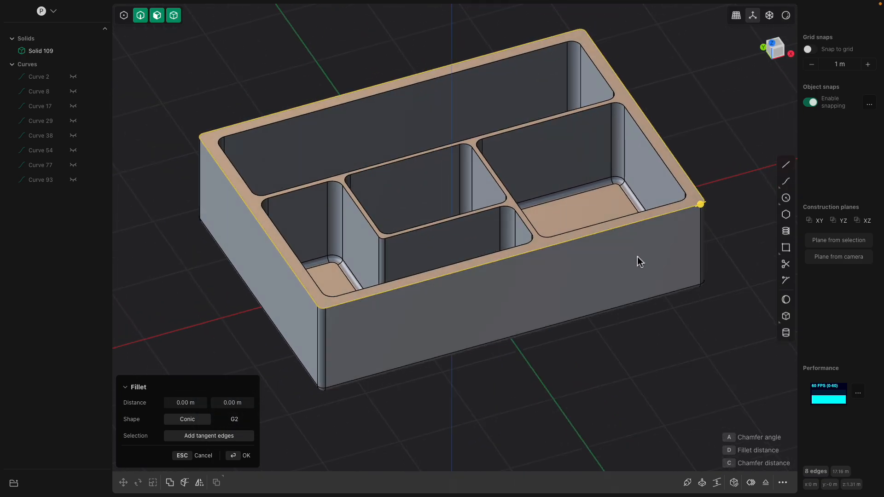
{"action": "key", "text": "shift+d"}
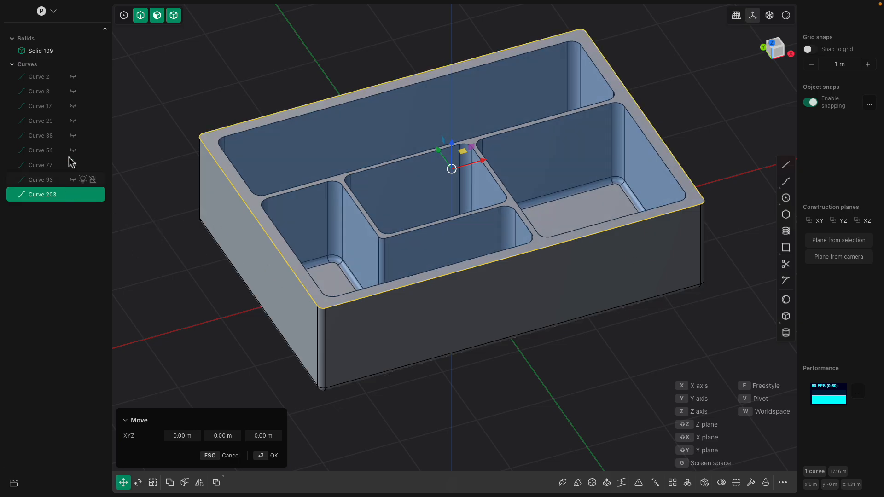
Hide the box solid and extrude the region inside the duplicated rim curve upward by about 0.173 m as a lid.
{"action": "left_click", "coordinate": [73, 52]}
{"action": "left_click", "coordinate": [304, 178]}
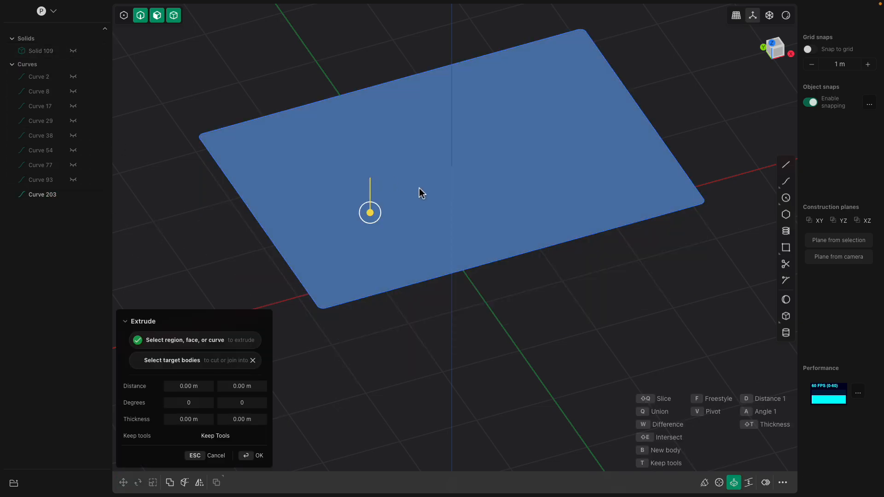
{"action": "middle_click_drag", "start_coordinate": [431, 186], "coordinate": [403, 199]}
{"action": "left_click_drag", "start_coordinate": [375, 218], "coordinate": [377, 208]}
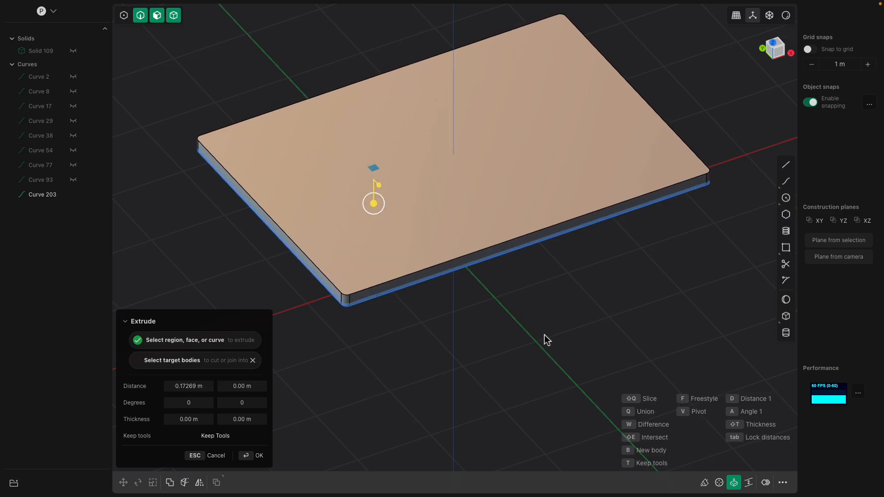
{"action": "key", "text": "Return"}
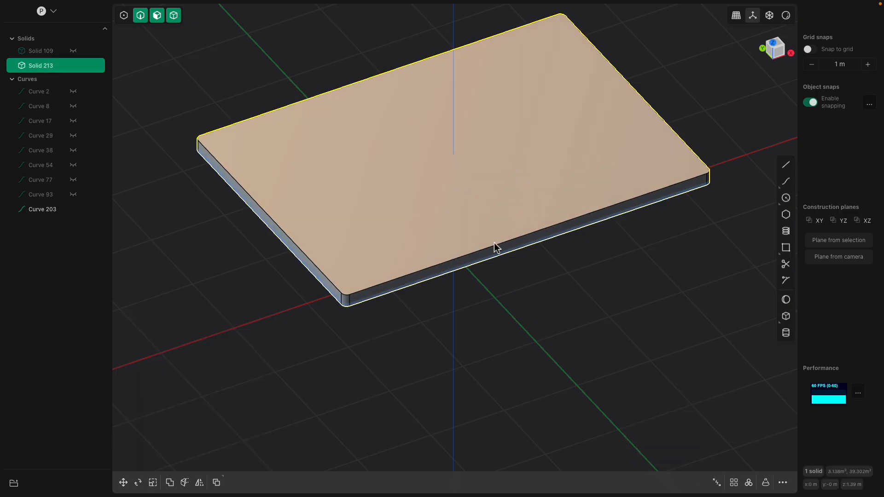
Fillet the loop of edges around the lid's top face by about 0.047 m.
{"action": "left_click", "coordinate": [495, 247]}
{"action": "key", "text": "f"}
{"action": "double_click", "coordinate": [429, 267]}
{"action": "left_click_drag", "start_coordinate": [709, 174], "coordinate": [713, 177]}
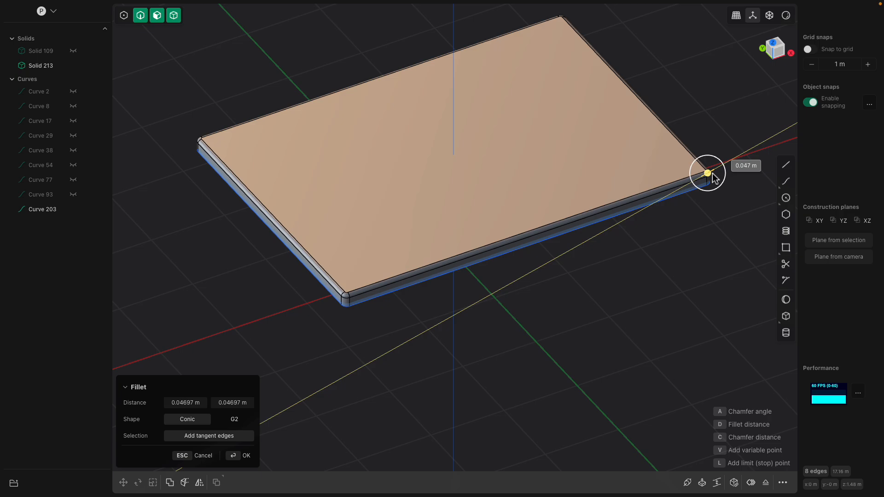
{"action": "key", "text": "Return"}
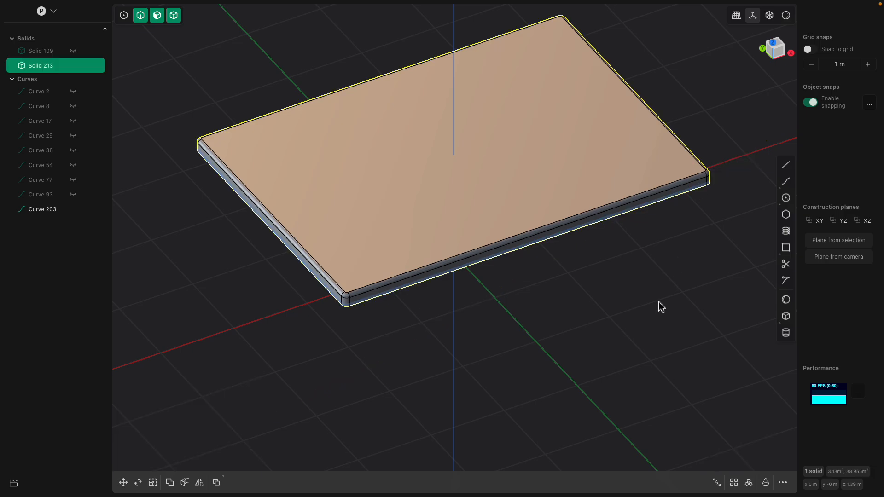
{"action": "key", "text": "Escape"}
{"action": "middle_click_drag", "start_coordinate": [539, 221], "coordinate": [498, 201]}
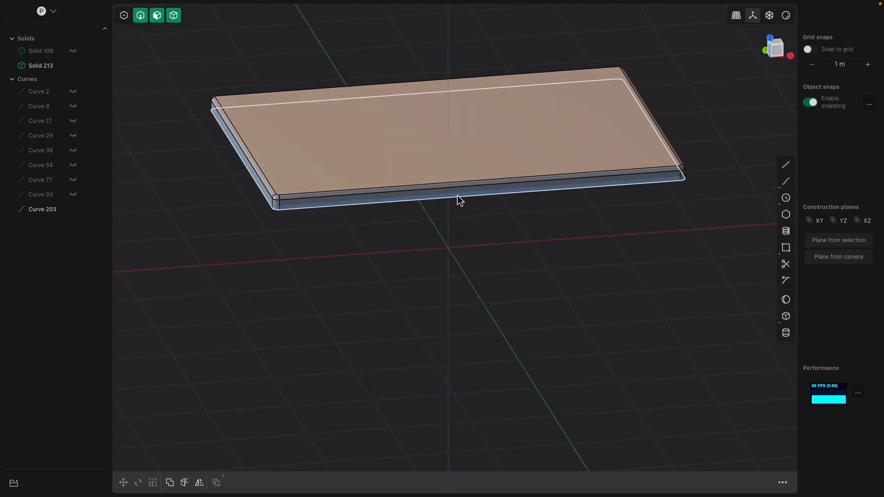
Hide the lid solid and show the box solid with its compartments again.
{"action": "scroll", "coordinate": [459, 211], "scroll_direction": "up", "scroll_amount": 5}
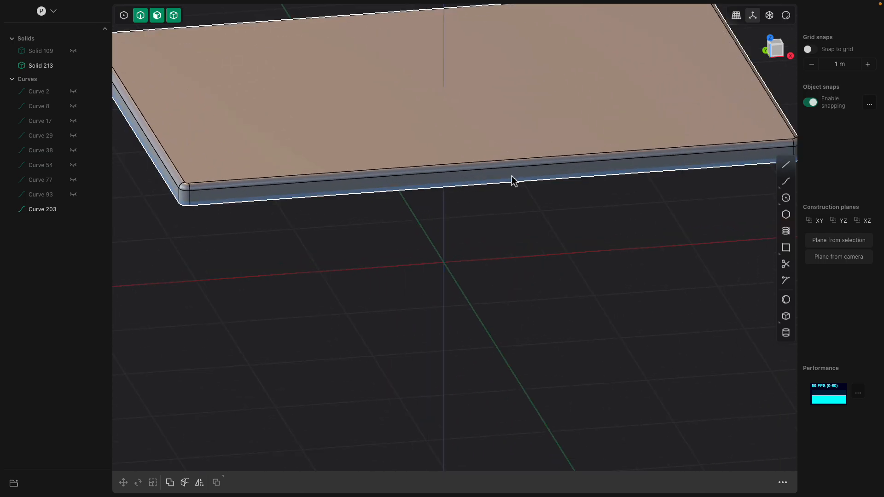
{"action": "scroll", "coordinate": [475, 192], "scroll_direction": "down", "scroll_amount": 2}
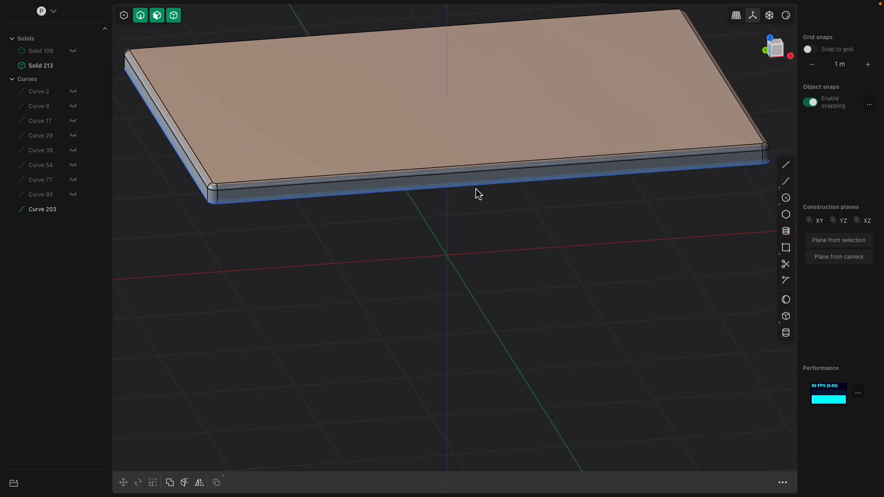
{"action": "left_click", "coordinate": [72, 65]}
{"action": "left_click", "coordinate": [73, 51]}
{"action": "middle_click_drag", "start_coordinate": [331, 211], "coordinate": [414, 255]}
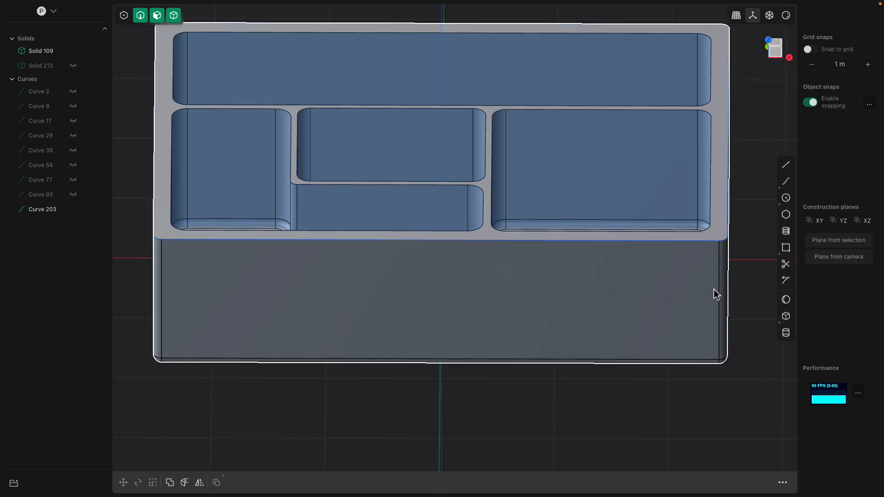
Cut a recess about 1.21 m by 1.14 m and 0.064 m deep into the front wall, centred on its upper edge.
{"action": "left_click", "coordinate": [786, 316]}
{"action": "middle_click_drag", "start_coordinate": [529, 263], "coordinate": [472, 290]}
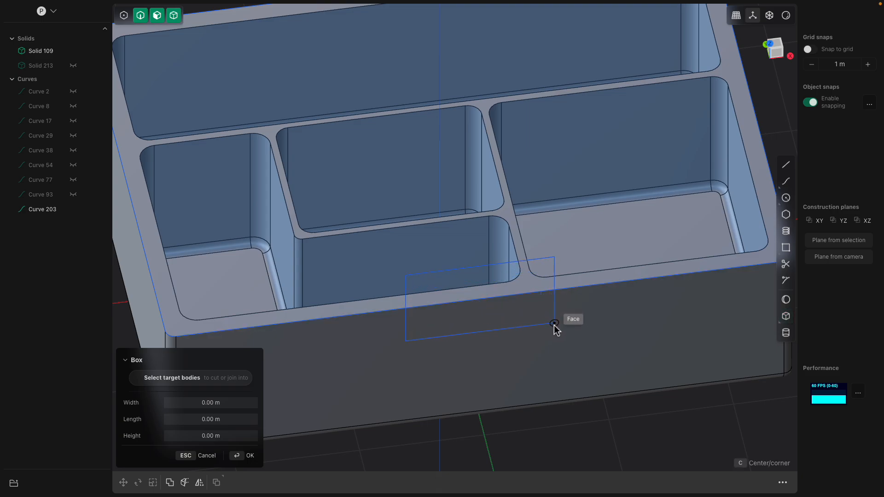
{"action": "left_click", "coordinate": [556, 343]}
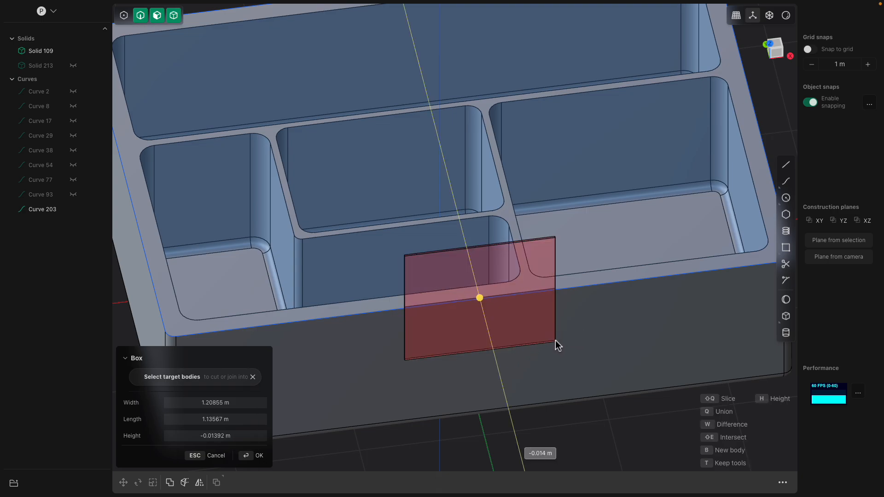
{"action": "left_click", "coordinate": [554, 337]}
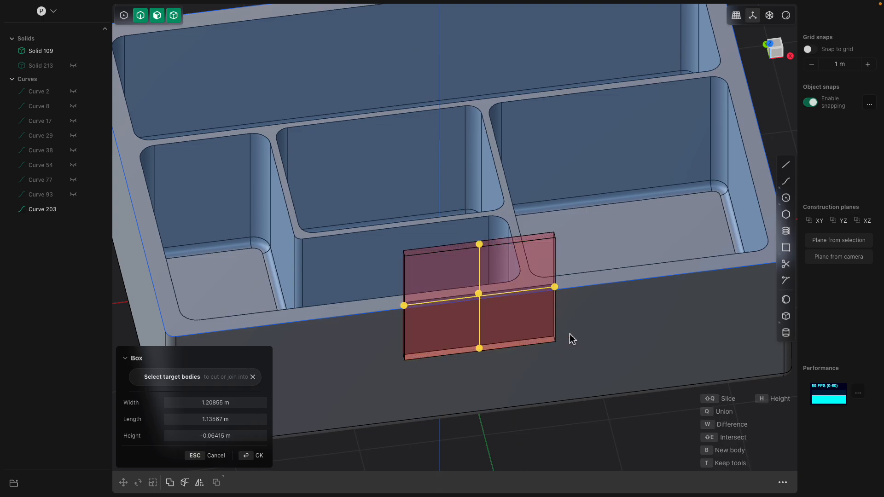
{"action": "right_click", "coordinate": [569, 338]}
Fillet the two short lower corner edges of the front recess by about 0.055 m.
{"action": "middle_click_drag", "start_coordinate": [539, 342], "coordinate": [401, 324]}
{"action": "scroll", "coordinate": [406, 301], "scroll_direction": "up", "scroll_amount": 3}
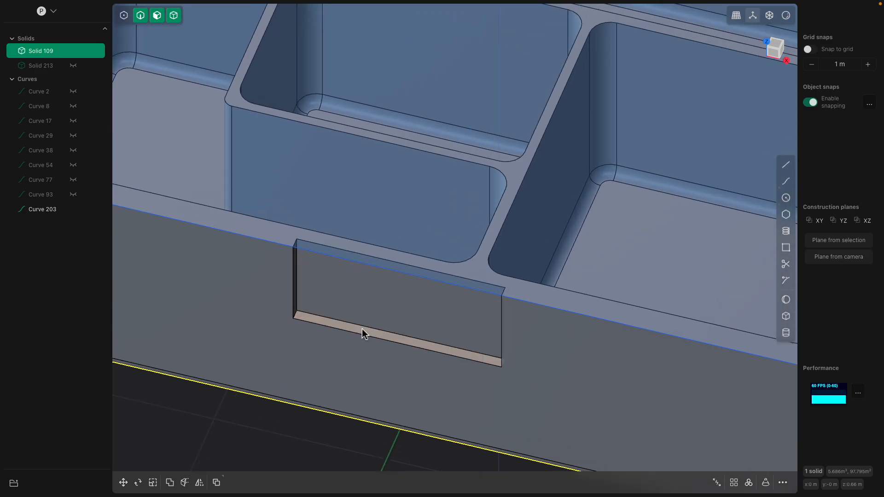
{"action": "scroll", "coordinate": [303, 317], "scroll_direction": "up", "scroll_amount": 3}
{"action": "middle_click_drag", "start_coordinate": [304, 316], "coordinate": [284, 309]}
{"action": "left_click", "coordinate": [246, 300]}
{"action": "key", "text": "f"}
{"action": "middle_click_drag", "start_coordinate": [391, 316], "coordinate": [649, 293]}
{"action": "left_click", "coordinate": [650, 286]}
{"action": "mouse_move", "coordinate": [650, 287]}
{"action": "left_mouse_down"}
{"action": "mouse_move", "coordinate": [667, 291]}
{"action": "mouse_move", "coordinate": [644, 284]}
{"action": "left_mouse_up"}
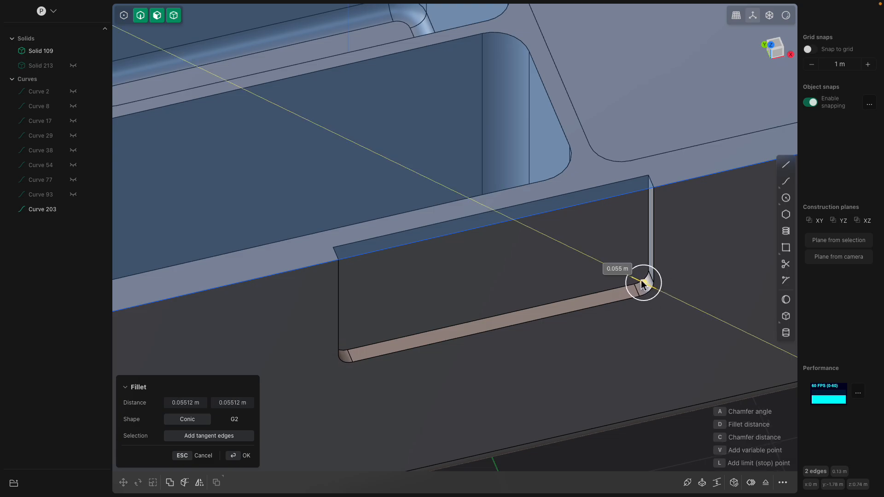
{"action": "right_click", "coordinate": [638, 279]}
Fillet all edges around the recess's back face by about 0.026 m.
{"action": "left_click", "coordinate": [583, 278]}
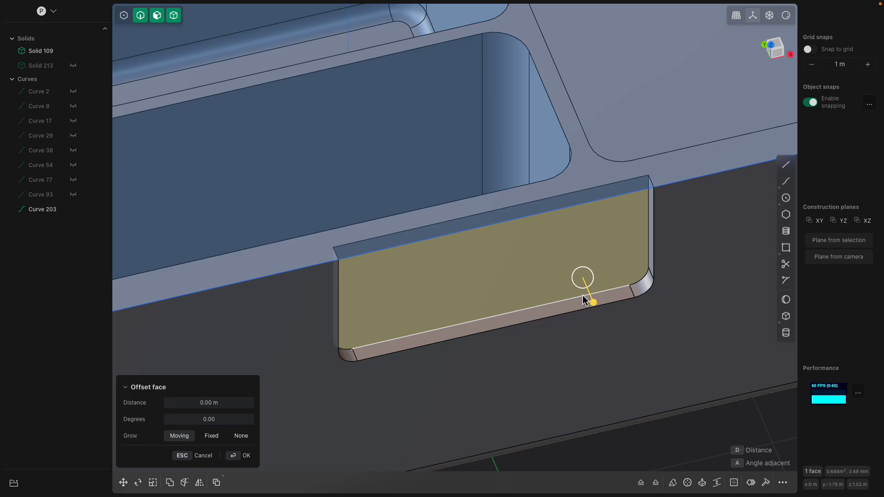
{"action": "key", "text": "ctrl+2"}
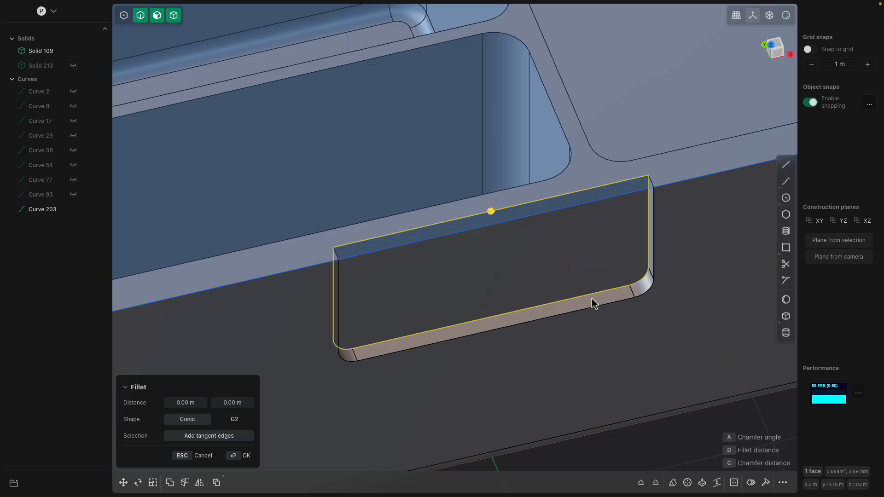
{"action": "left_click_drag", "start_coordinate": [492, 210], "coordinate": [493, 210]}
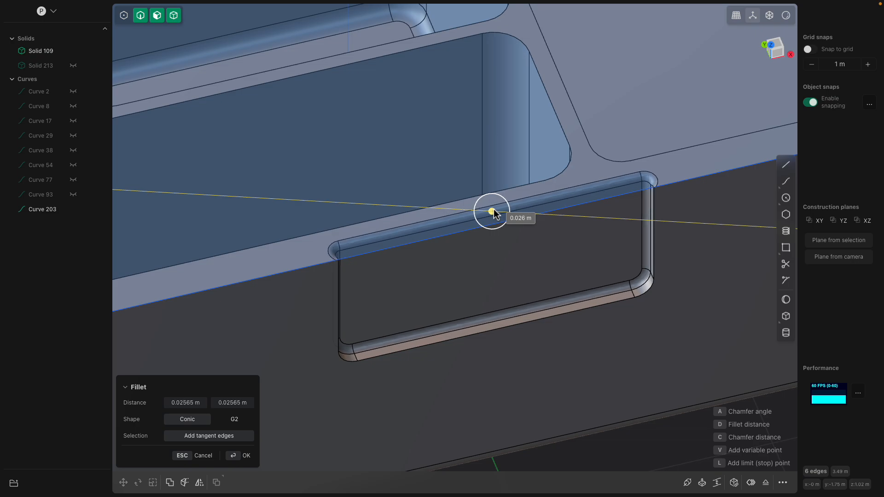
{"action": "key", "text": "Return"}
{"action": "scroll", "coordinate": [526, 290], "scroll_direction": "down", "scroll_amount": 5}
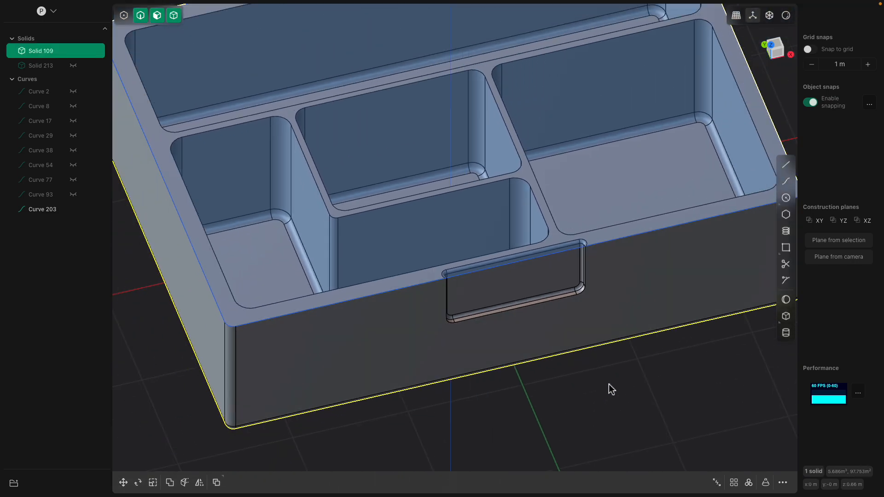
{"action": "left_click", "coordinate": [609, 384]}
Show the lid again and inspect how it sits above the front recess.
{"action": "middle_click_drag", "start_coordinate": [608, 382], "coordinate": [541, 355]}
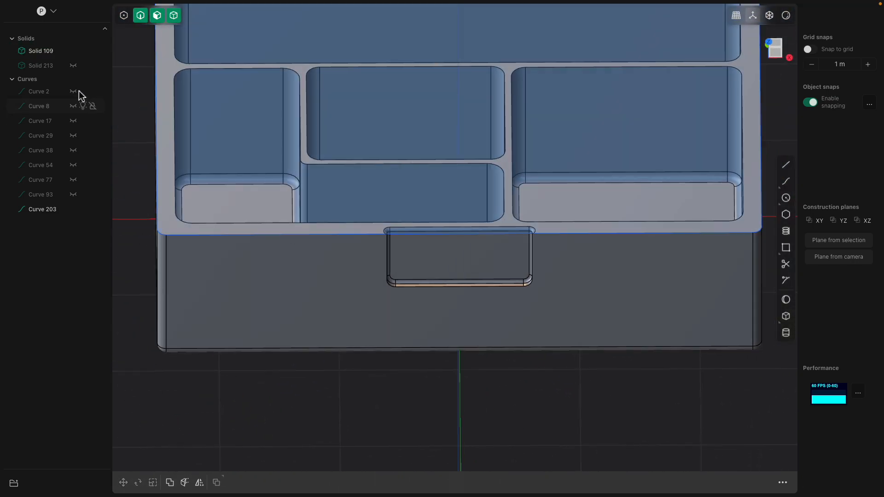
{"action": "left_click", "coordinate": [75, 65]}
{"action": "middle_click_drag", "start_coordinate": [298, 201], "coordinate": [481, 102]}
{"action": "middle_click_drag", "start_coordinate": [475, 70], "coordinate": [442, 133]}
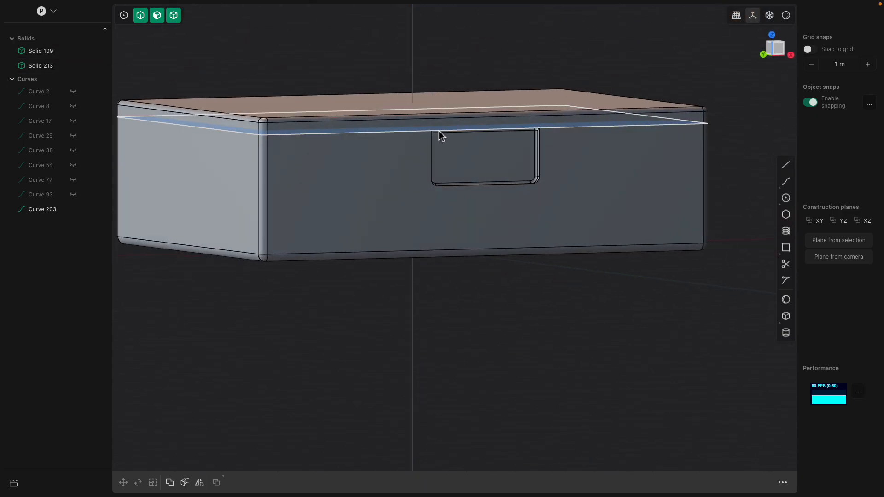
{"action": "left_click", "coordinate": [521, 214]}
{"action": "scroll", "coordinate": [512, 230], "scroll_direction": "up", "scroll_amount": 3}
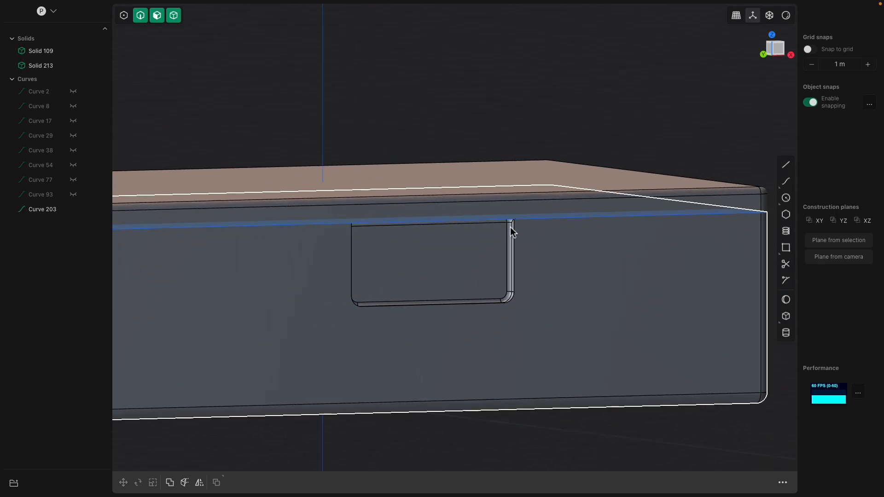
{"action": "middle_click_drag", "start_coordinate": [483, 211], "coordinate": [415, 257]}
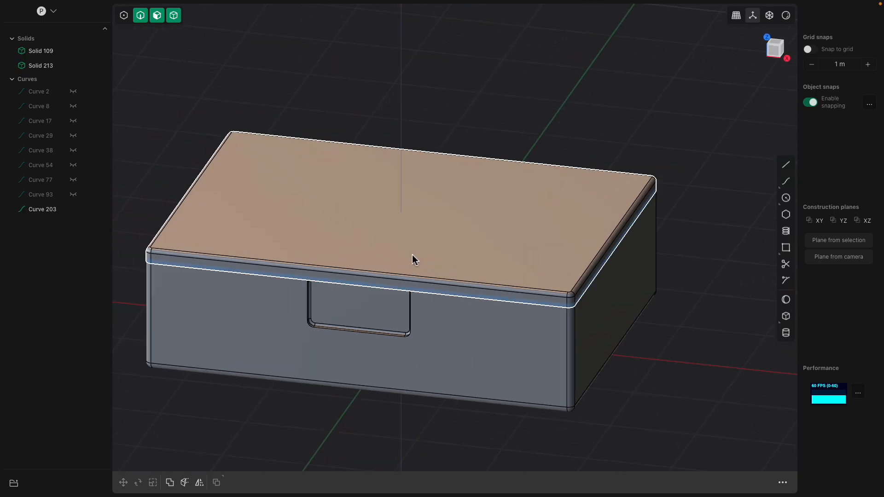
Move the lid about 2.13 m in the negative X direction and hide the duplicated rim curve.
{"action": "left_click", "coordinate": [416, 253]}
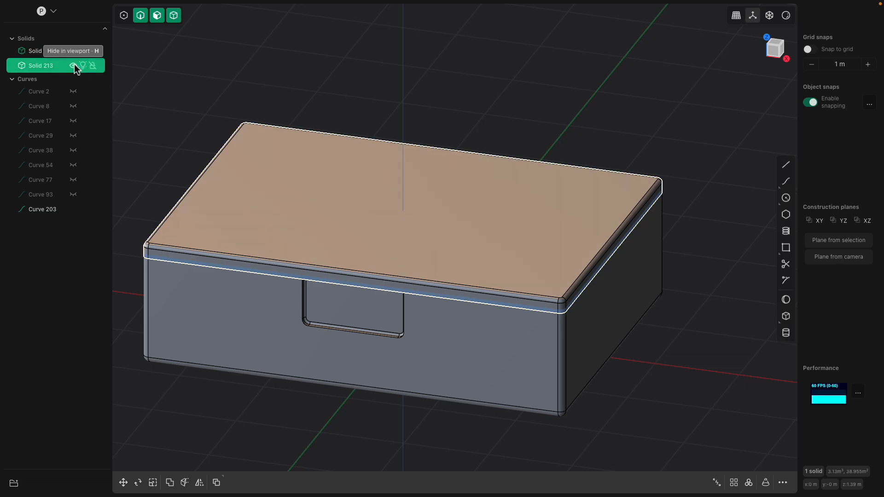
{"action": "middle_click_drag", "start_coordinate": [346, 177], "coordinate": [442, 169], "text": "shift"}
{"action": "scroll", "coordinate": [475, 193], "scroll_direction": "down", "scroll_amount": 3}
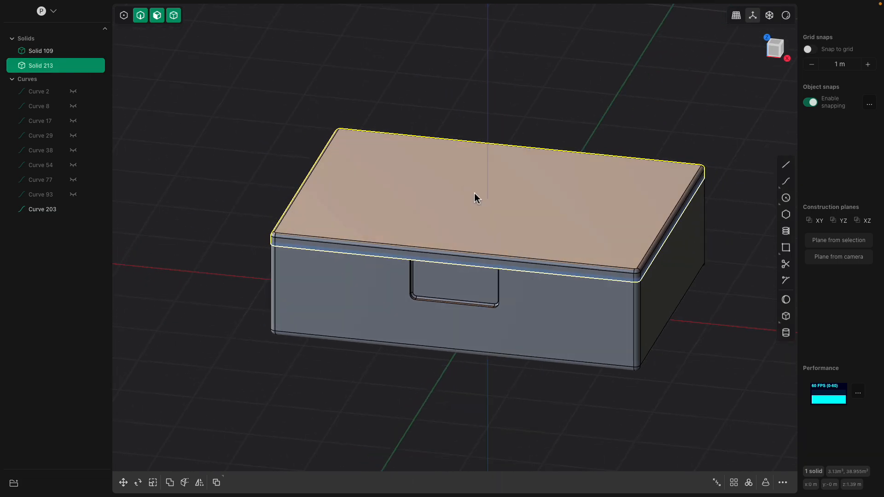
{"action": "key", "text": "g"}
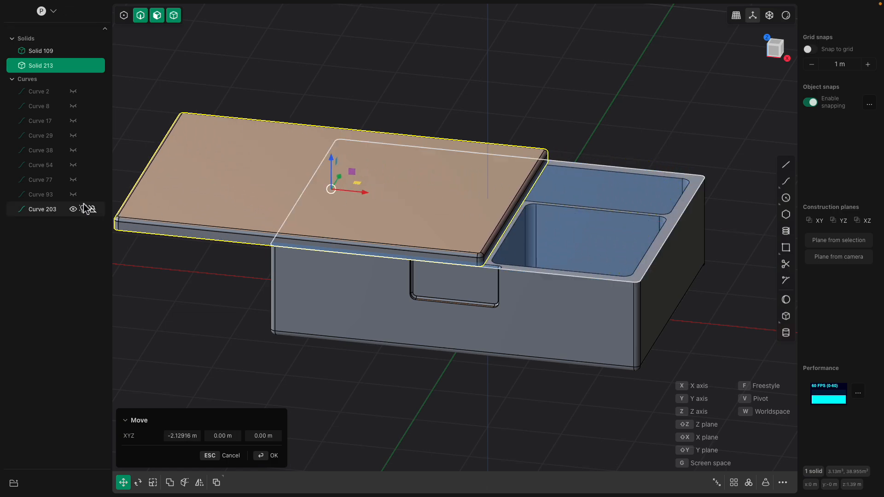
{"action": "key", "text": "Return"}
{"action": "left_click", "coordinate": [384, 192]}
{"action": "scroll", "coordinate": [408, 200], "scroll_direction": "down", "scroll_amount": 1}
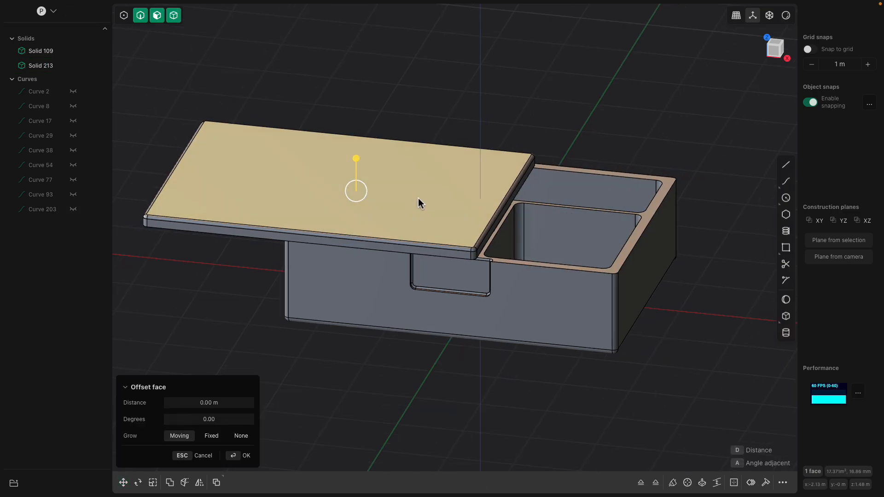
Undo the lid move and the hiding of the rim curve.
{"action": "middle_click_drag", "start_coordinate": [322, 114], "coordinate": [349, 142]}
{"action": "key", "text": "ctrl+z"}
{"action": "key", "text": "ctrl+z"}
{"action": "key", "text": "ctrl+z"}
{"action": "left_click", "coordinate": [346, 122]}
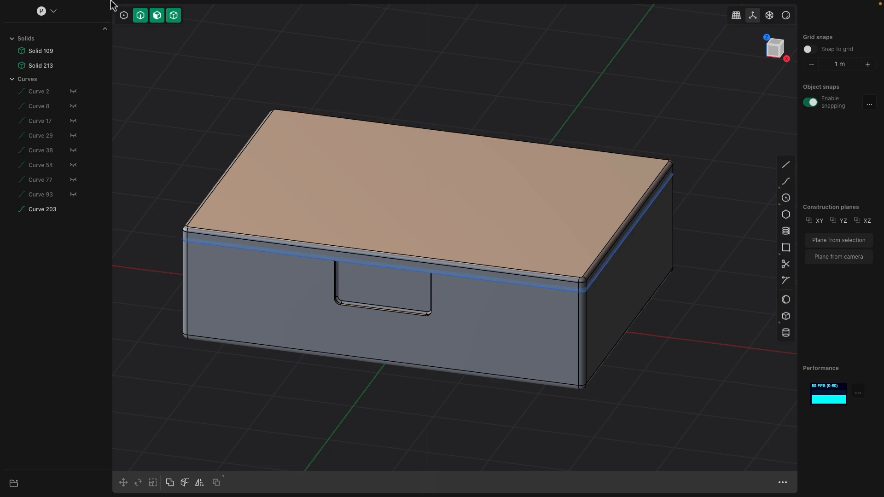
Hide the duplicated rim curve and select both the box and lid solids.
{"action": "left_click", "coordinate": [67, 7]}
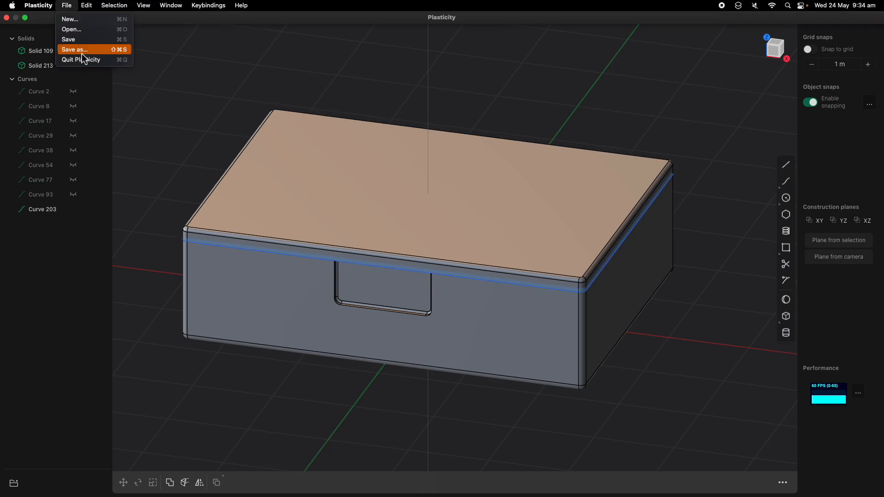
{"action": "left_click", "coordinate": [67, 213]}
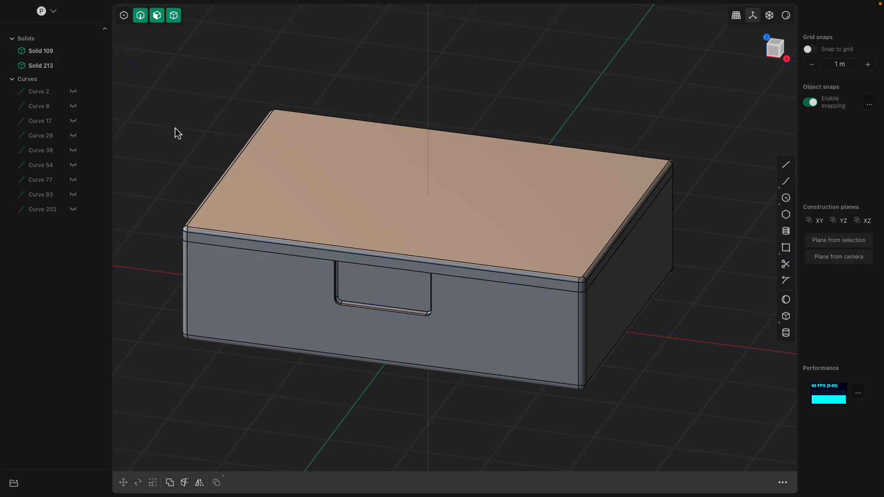
{"action": "key", "text": "super+a"}
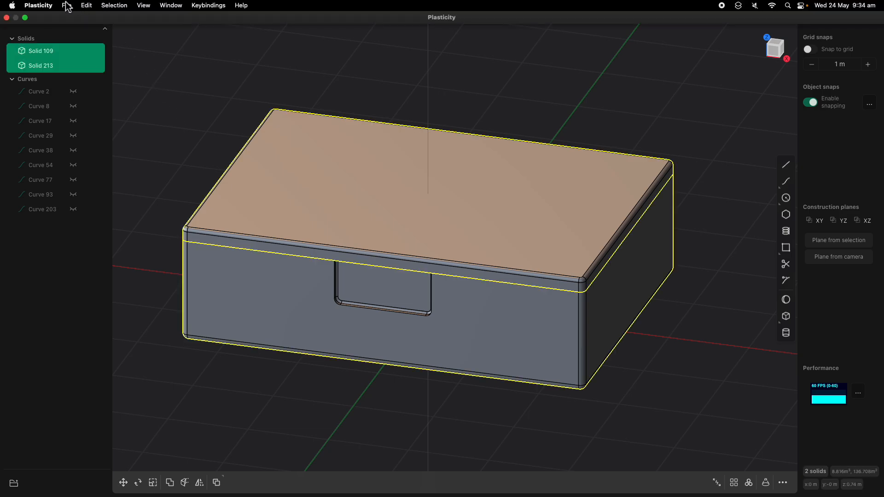
Set up saving the selected solids to the Desktop as bentobox in Wavefront OBJ format.
{"action": "left_click", "coordinate": [67, 5]}
{"action": "left_click", "coordinate": [261, 242]}
{"action": "key", "text": "super+s"}
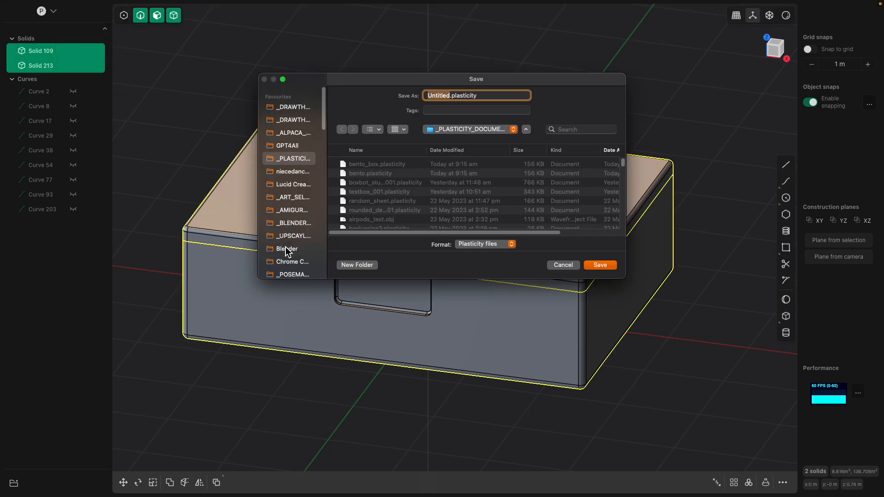
{"action": "scroll", "coordinate": [289, 235], "scroll_direction": "down", "scroll_amount": 10}
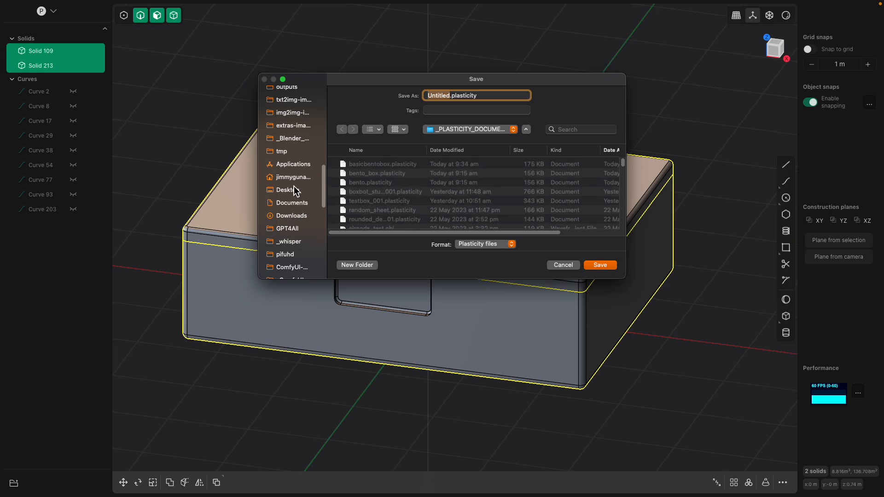
{"action": "left_click", "coordinate": [288, 190]}
{"action": "scroll", "coordinate": [294, 134], "scroll_direction": "up", "scroll_amount": 5}
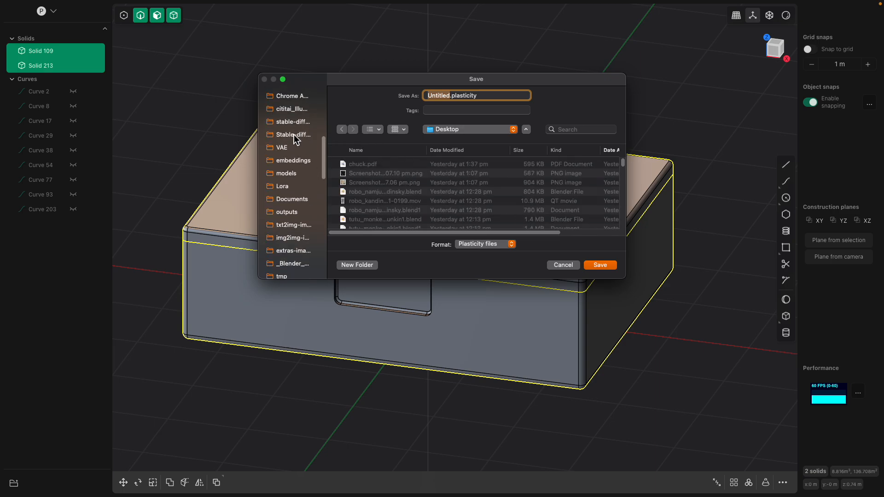
{"action": "type", "text": "bentobox"}
{"action": "left_click", "coordinate": [507, 246]}
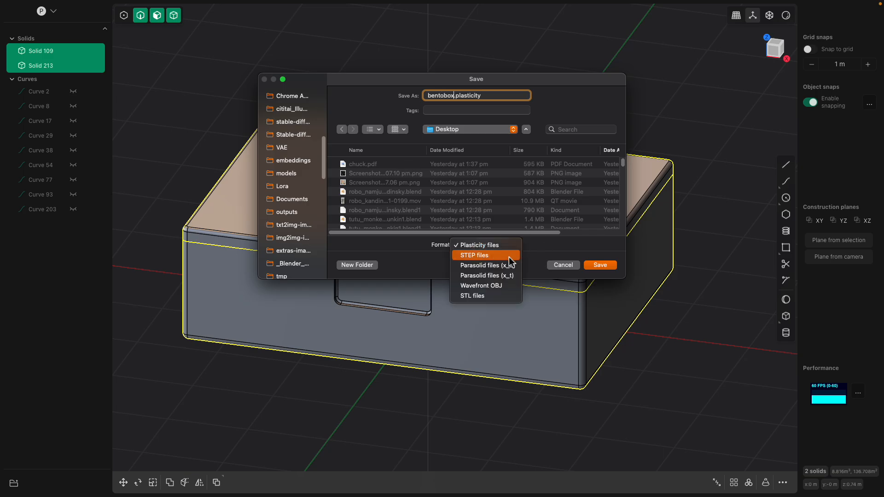
{"action": "left_click", "coordinate": [507, 286]}
Export the OBJ with Ngons topology at density 0.50 and clear the selection.
{"action": "left_click", "coordinate": [599, 266]}
{"action": "left_click", "coordinate": [206, 263]}
{"action": "left_click", "coordinate": [239, 264]}
{"action": "left_click", "coordinate": [206, 263]}
{"action": "left_click", "coordinate": [239, 263]}
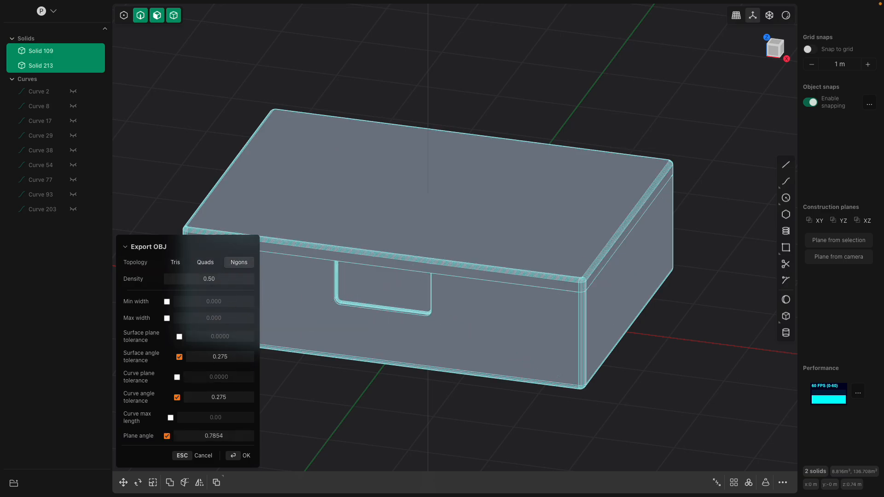
{"action": "left_click", "coordinate": [235, 459]}
{"action": "left_click", "coordinate": [304, 394]}
{"action": "middle_click_drag", "start_coordinate": [304, 394], "coordinate": [336, 395]}
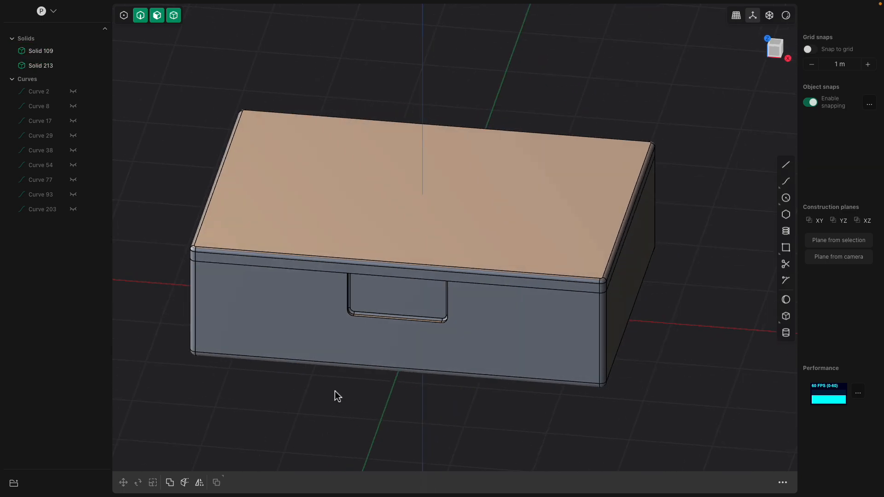
Switch to Blender, dismiss the splash screen and delete all default objects from the scene.
{"action": "key", "text": "ctrl+Left"}
{"action": "mouse_move", "coordinate": [392, 496]}
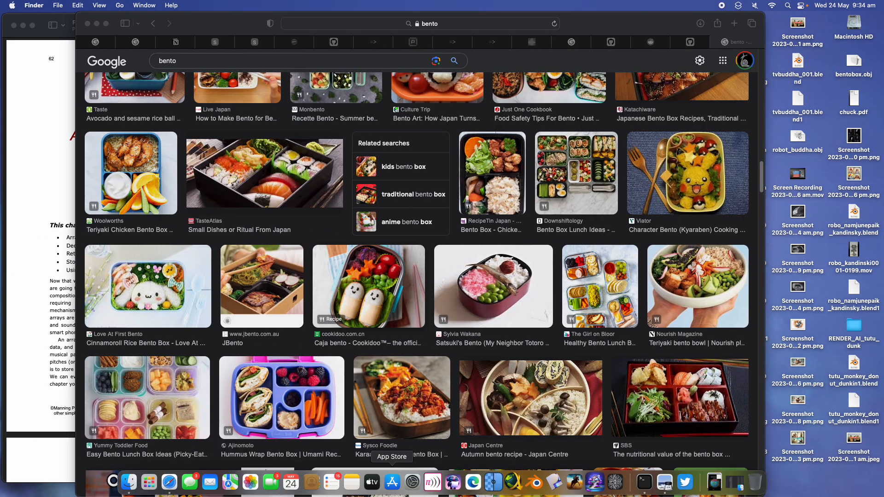
{"action": "left_click", "coordinate": [537, 483]}
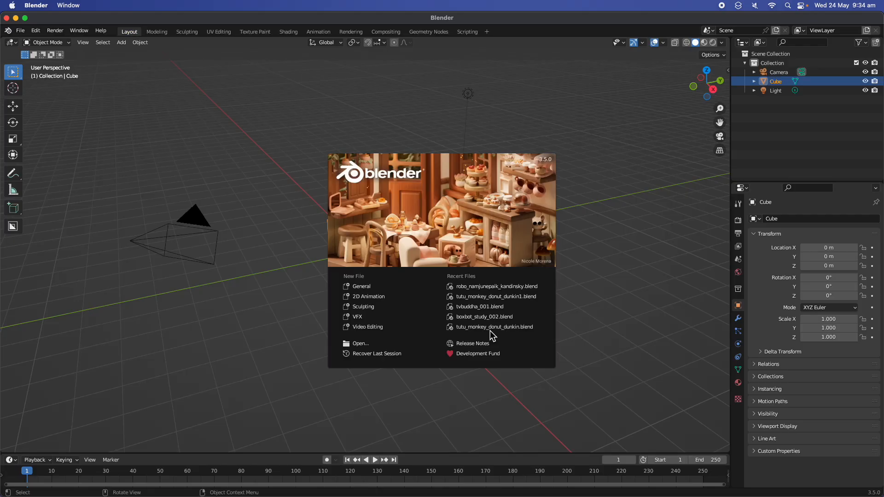
{"action": "left_click", "coordinate": [208, 148]}
{"action": "key", "text": "a"}
{"action": "key", "text": "Delete"}
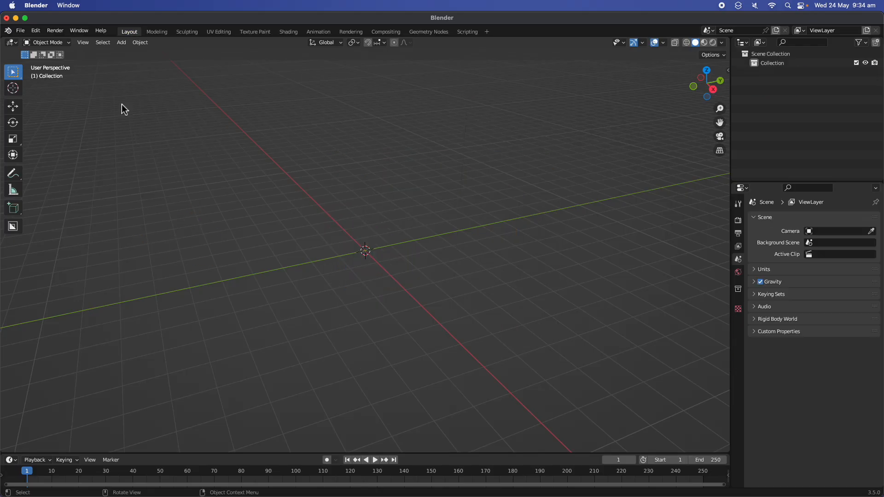
Import bentobox.obj from the Desktop using the legacy Wavefront OBJ importer.
{"action": "left_click", "coordinate": [22, 32]}
{"action": "mouse_move", "coordinate": [55, 155]}
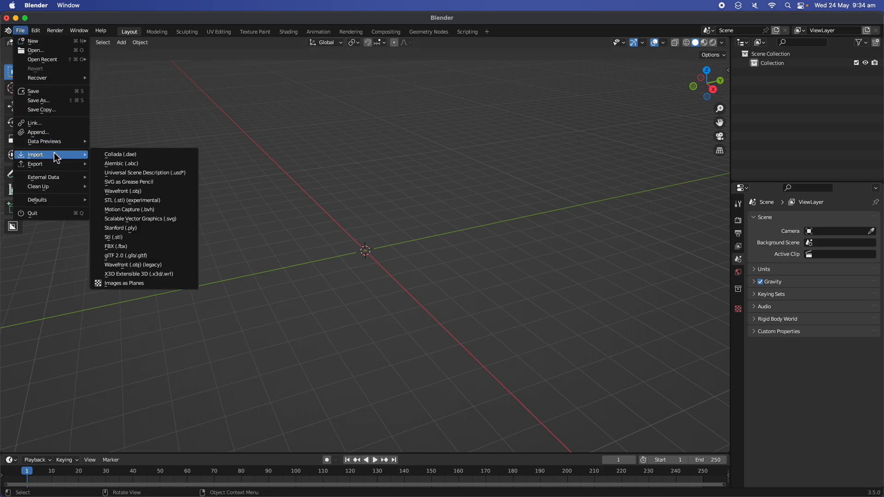
{"action": "left_click", "coordinate": [165, 265]}
{"action": "left_click", "coordinate": [260, 196]}
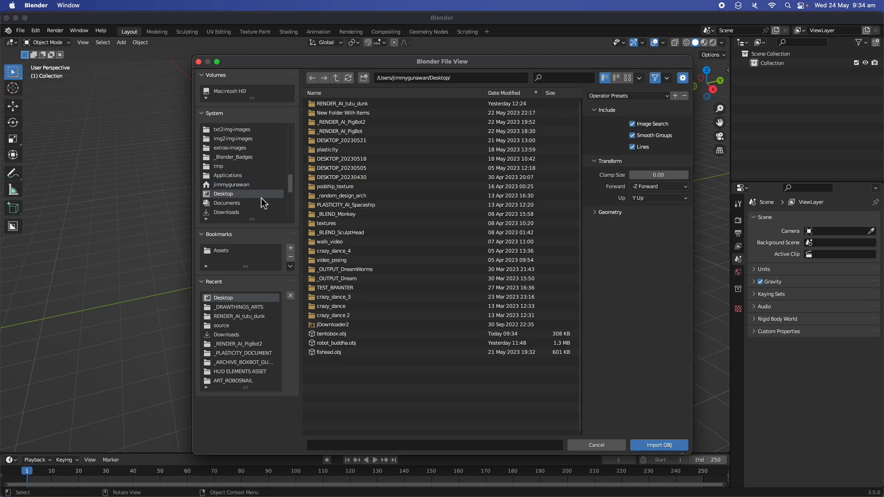
{"action": "double_click", "coordinate": [355, 338]}
Rotate both imported solids -90° about the global X axis so the box lies flat.
{"action": "middle_click_drag", "start_coordinate": [376, 317], "coordinate": [403, 297]}
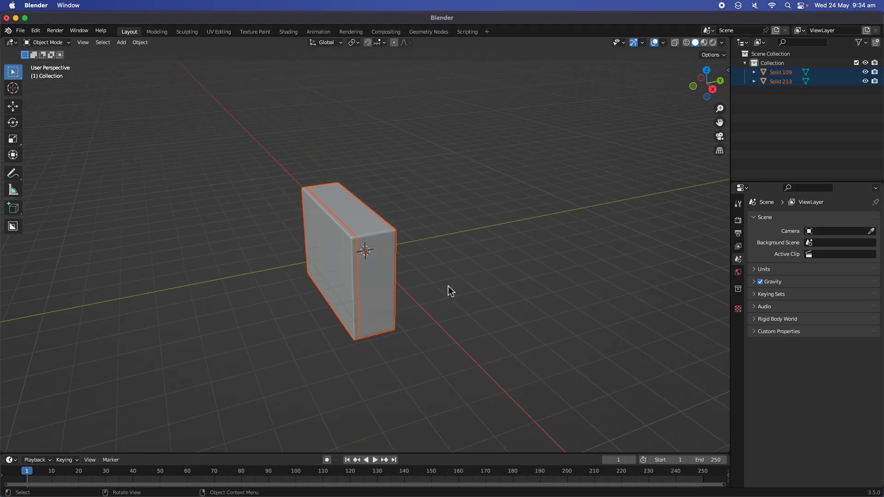
{"action": "type", "text": "rx-90"}
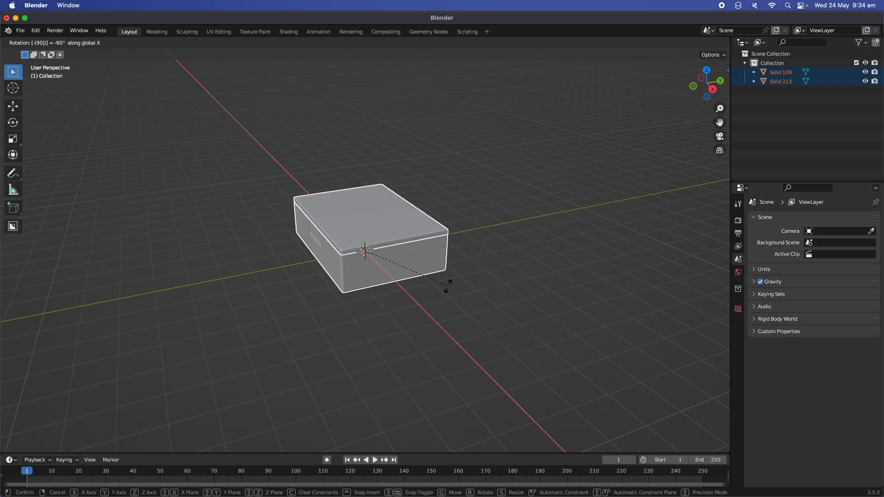
{"action": "key", "text": "Return"}
Enable Shadow and Cavity in the viewport shading and clear the selection.
{"action": "middle_click_drag", "start_coordinate": [448, 285], "coordinate": [540, 175]}
{"action": "left_click", "coordinate": [722, 43]}
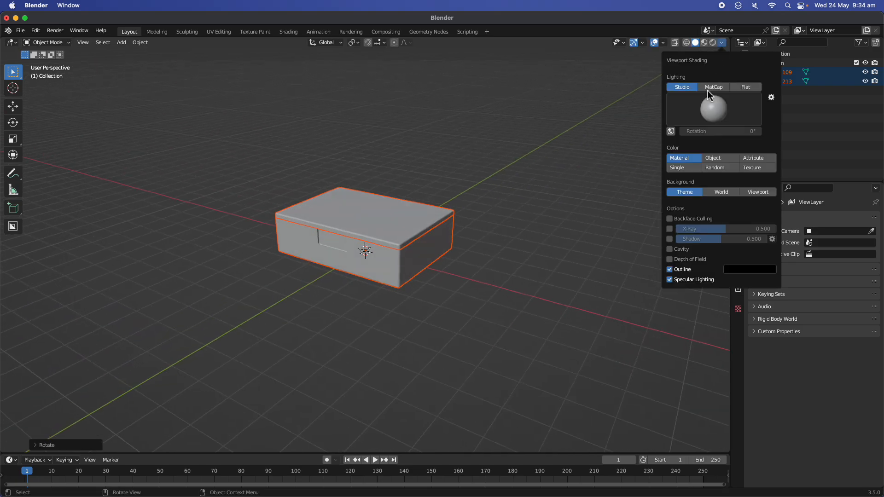
{"action": "left_click", "coordinate": [670, 239]}
{"action": "left_click", "coordinate": [670, 248]}
{"action": "middle_click_drag", "start_coordinate": [489, 187], "coordinate": [479, 213]}
{"action": "left_click", "coordinate": [488, 187]}
{"action": "scroll", "coordinate": [481, 187], "scroll_direction": "up", "scroll_amount": 5}
Save the scene to the Desktop as bento_001.blend.
{"action": "key", "text": "super+s"}
{"action": "left_click", "coordinate": [318, 445]}
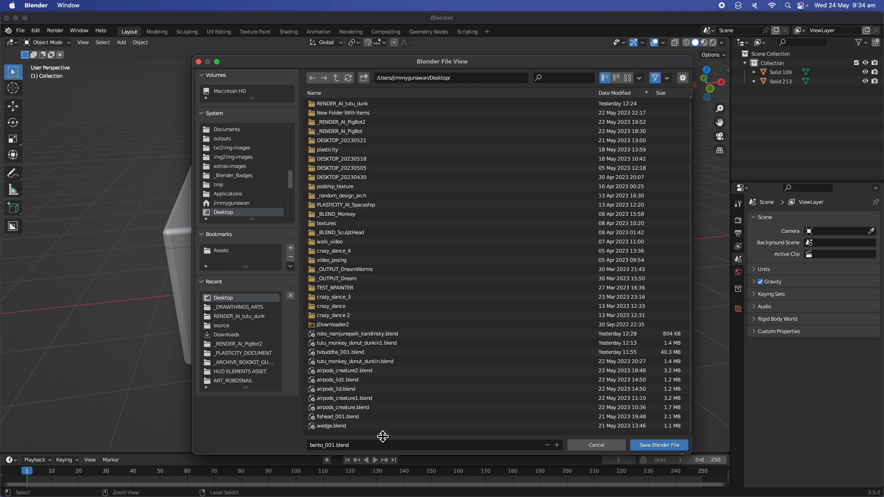
{"action": "left_click", "coordinate": [659, 444]}
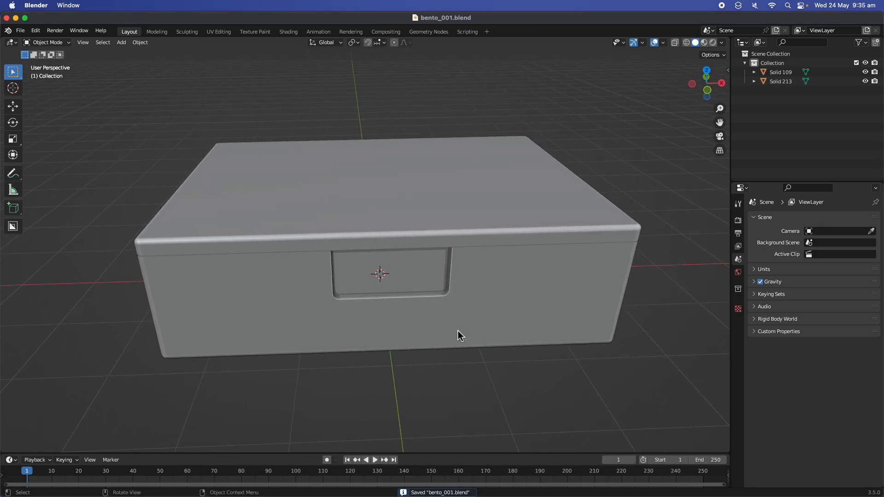
Slide the lid about -3.9 m along the X axis to uncover the compartments.
{"action": "scroll", "coordinate": [458, 328], "scroll_direction": "down", "scroll_amount": 3}
{"action": "left_click", "coordinate": [467, 244]}
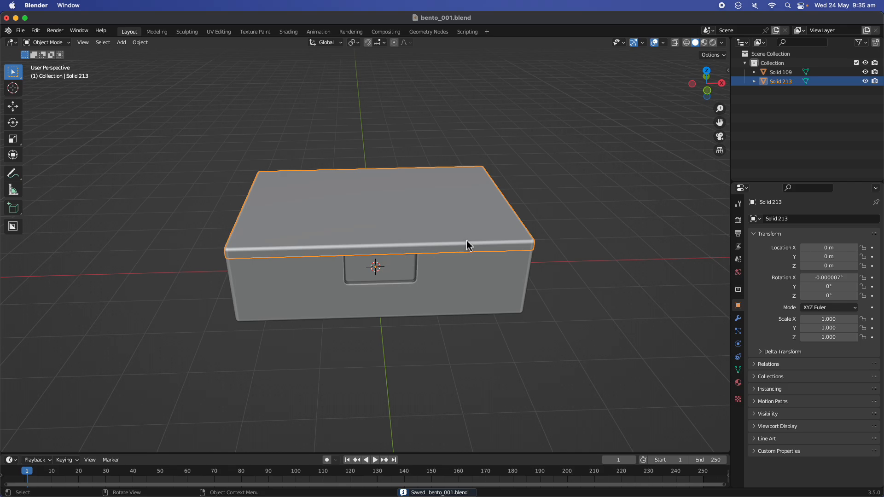
{"action": "key", "text": "g"}
{"action": "key", "text": "x"}
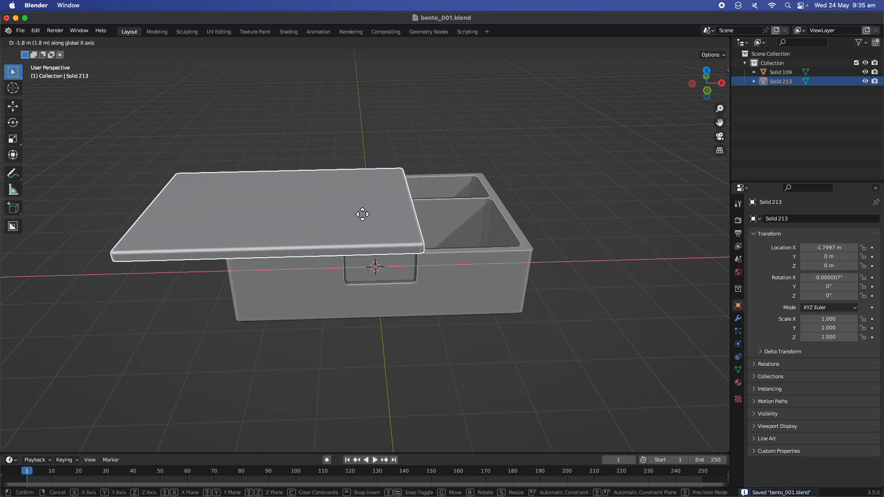
{"action": "left_click", "coordinate": [281, 223]}
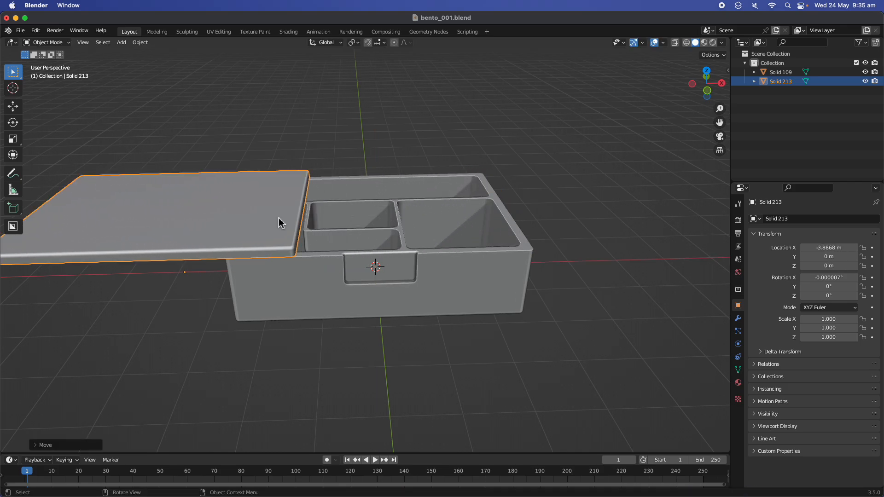
Tilt the lid in front view and shift it so it leans against the box's side edge.
{"action": "left_click", "coordinate": [707, 92]}
{"action": "key", "text": "r"}
{"action": "left_click", "coordinate": [422, 119]}
{"action": "key", "text": "g"}
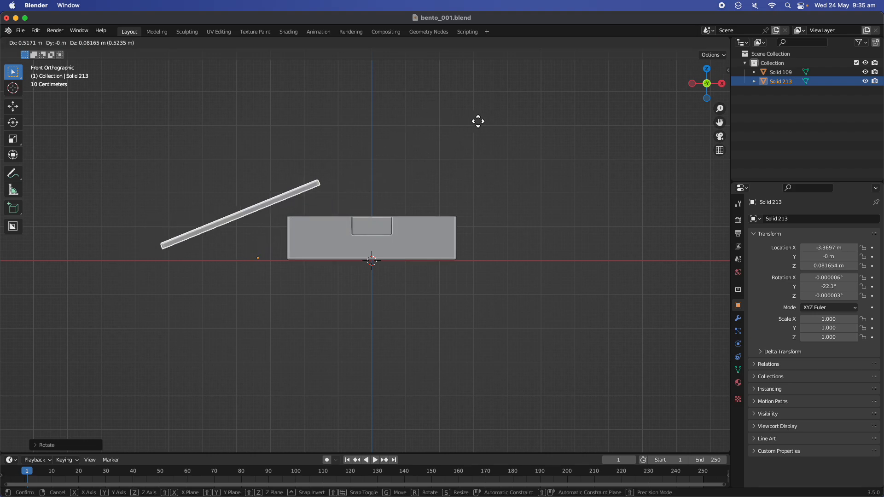
{"action": "left_click", "coordinate": [477, 121]}
{"action": "key", "text": "r"}
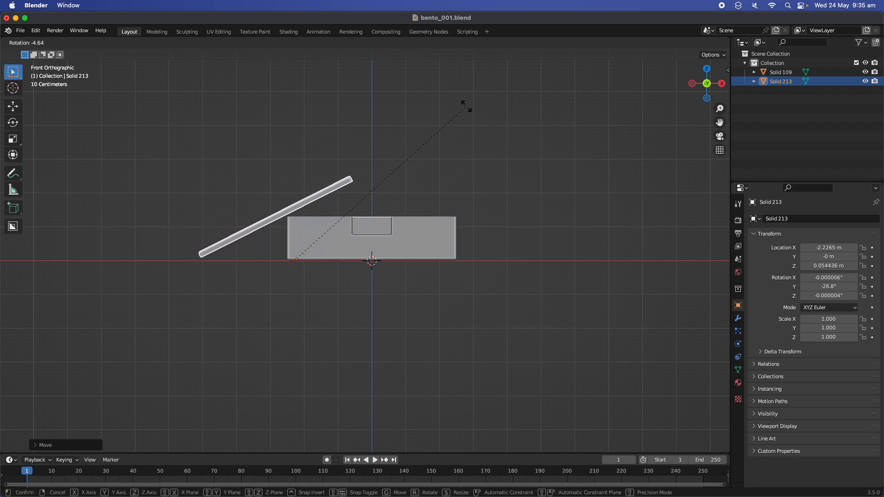
{"action": "left_click", "coordinate": [453, 105]}
Readjust the lid's tilt to about 17° and move it to rest on the box's rim.
{"action": "key", "text": "g"}
{"action": "left_click", "coordinate": [381, 103]}
{"action": "key", "text": "r"}
{"action": "left_click", "coordinate": [435, 158]}
{"action": "key", "text": "g"}
{"action": "left_click", "coordinate": [449, 180]}
Move the tilted lid about 0.87 m along the Y axis toward the back of the box.
{"action": "middle_click_drag", "start_coordinate": [449, 180], "coordinate": [338, 280]}
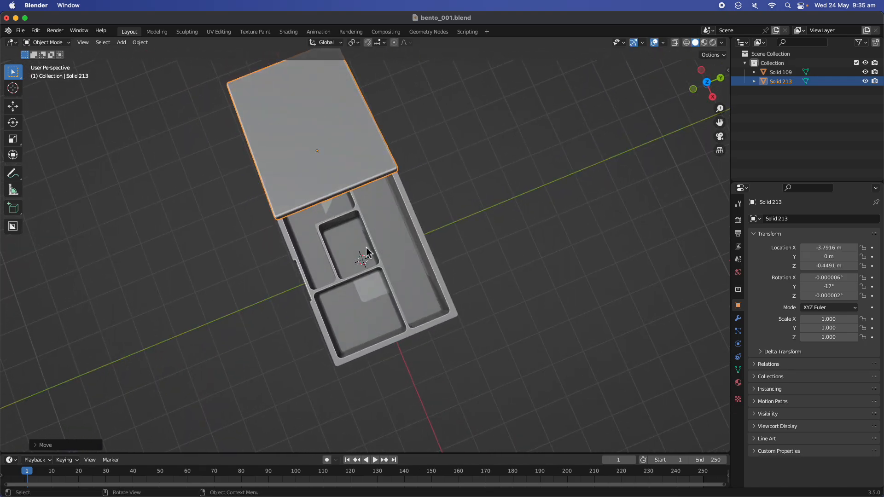
{"action": "key", "text": "g"}
{"action": "key", "text": "y"}
{"action": "left_click", "coordinate": [405, 234]}
Turn the lid clockwise in top view and shift it farther back to about Y 1.66 m.
{"action": "middle_click_drag", "start_coordinate": [404, 234], "coordinate": [490, 166]}
{"action": "middle_click_drag", "start_coordinate": [444, 189], "coordinate": [433, 235]}
{"action": "left_click", "coordinate": [706, 79]}
{"action": "key", "text": "r"}
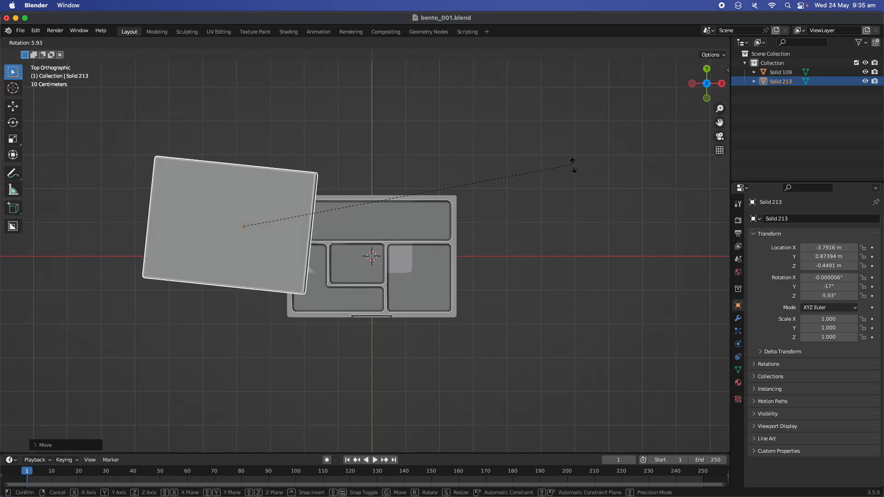
{"action": "left_click", "coordinate": [570, 229]}
{"action": "key", "text": "g"}
{"action": "left_click", "coordinate": [505, 199]}
{"action": "middle_click_drag", "start_coordinate": [505, 199], "coordinate": [477, 187]}
{"action": "key", "text": "r"}
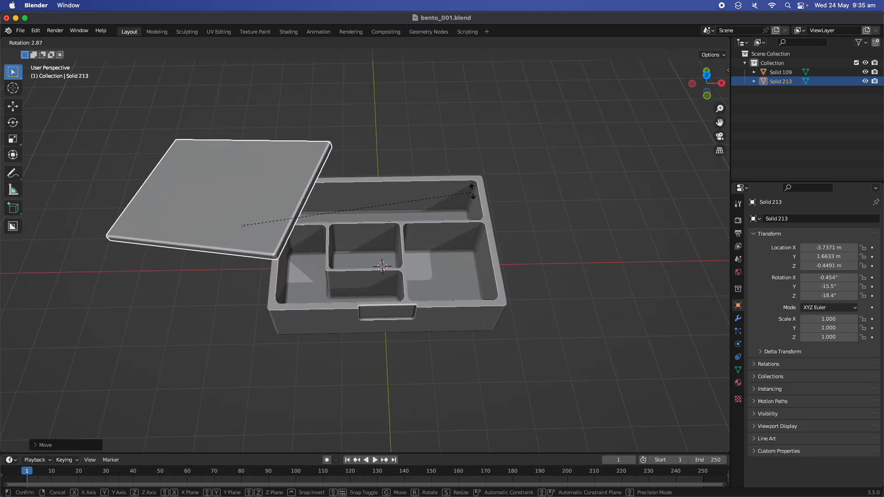
{"action": "key", "text": "Escape"}
Turn the lid in top view to about -23° around Z, nudge it into place and save the file.
{"action": "left_click", "coordinate": [707, 76]}
{"action": "key", "text": "r"}
{"action": "left_click", "coordinate": [579, 170]}
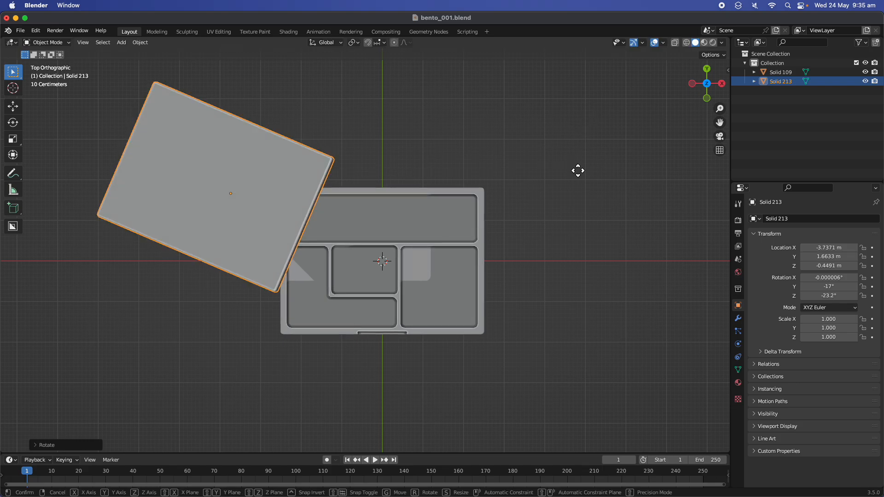
{"action": "middle_click_drag", "start_coordinate": [578, 170], "coordinate": [531, 153]}
{"action": "key", "text": "super+s"}
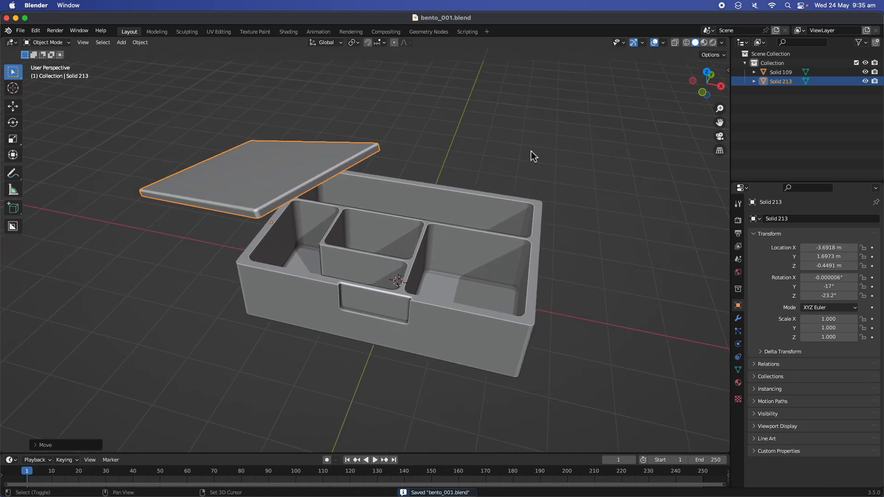
Set the output resolution to 512 × 768 px.
{"action": "left_click", "coordinate": [739, 220]}
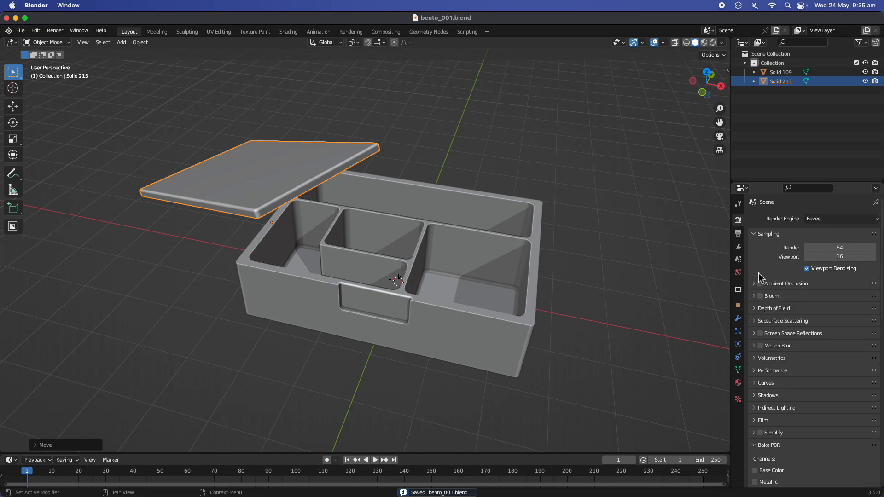
{"action": "left_click", "coordinate": [739, 234]}
{"action": "left_click", "coordinate": [831, 232]}
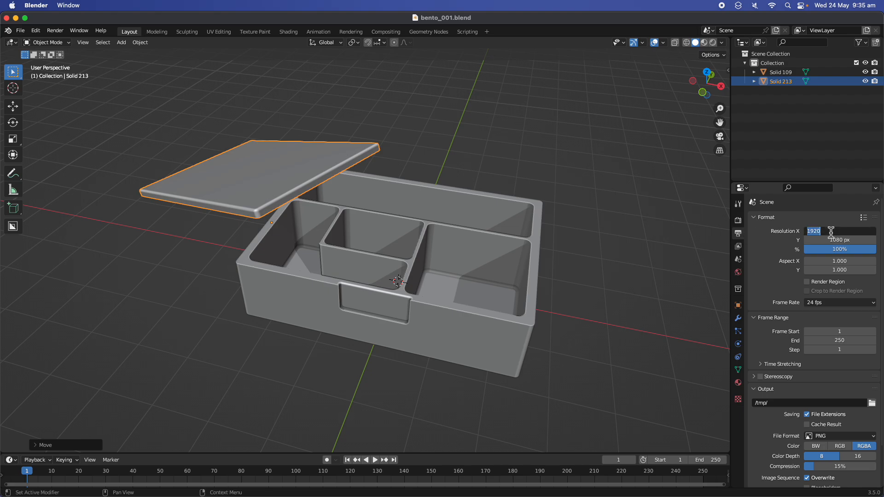
{"action": "type", "text": "512"}
{"action": "key", "text": "Tab"}
{"action": "type", "text": "768"}
{"action": "key", "text": "Return"}
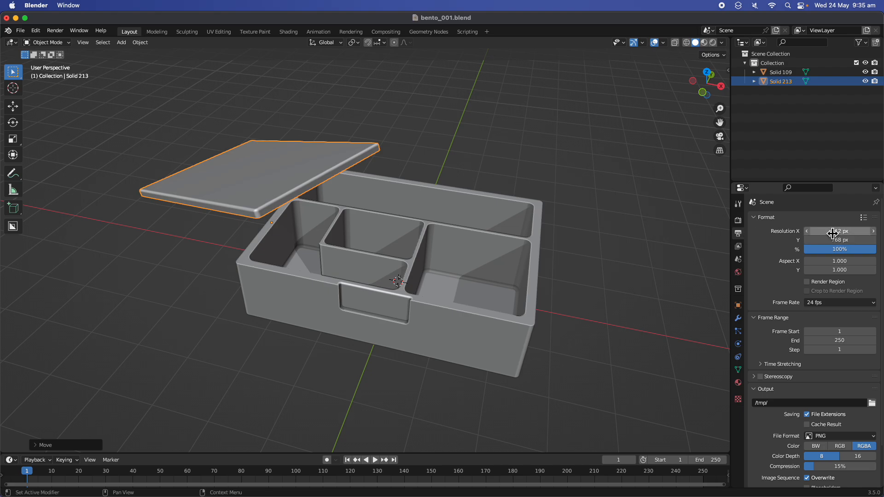
Set the output resolution to 768 × 512 px.
{"action": "left_click", "coordinate": [830, 231]}
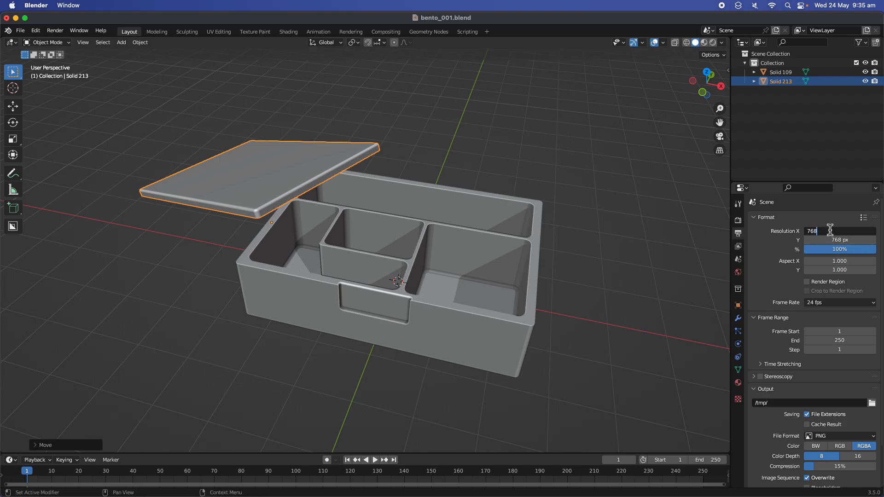
{"action": "key", "text": "Tab"}
{"action": "type", "text": "5"}
{"action": "key", "text": "Return"}
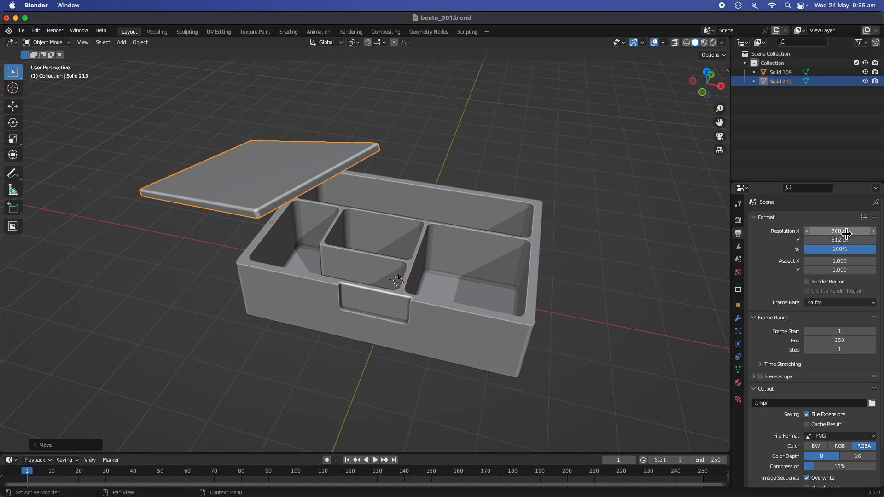
Add a camera and align it to the current view of the open bento box.
{"action": "middle_click_drag", "start_coordinate": [514, 220], "coordinate": [552, 201]}
{"action": "key", "text": "shift+a"}
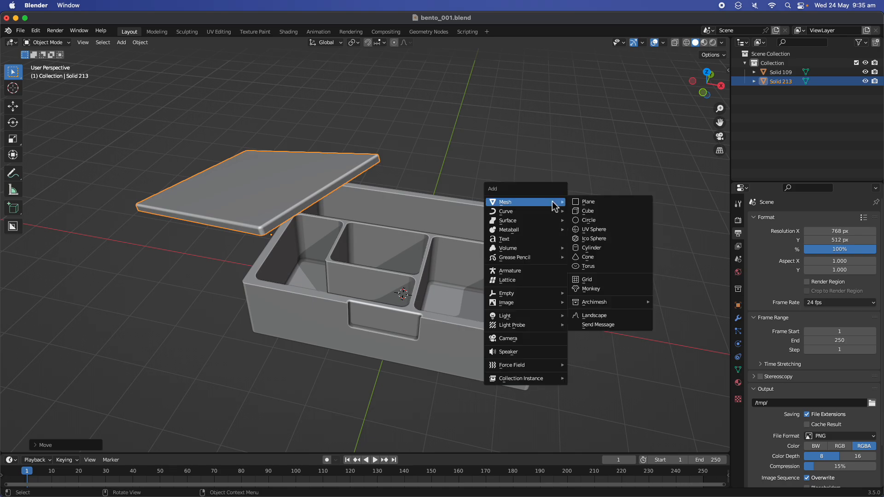
{"action": "left_click", "coordinate": [535, 341]}
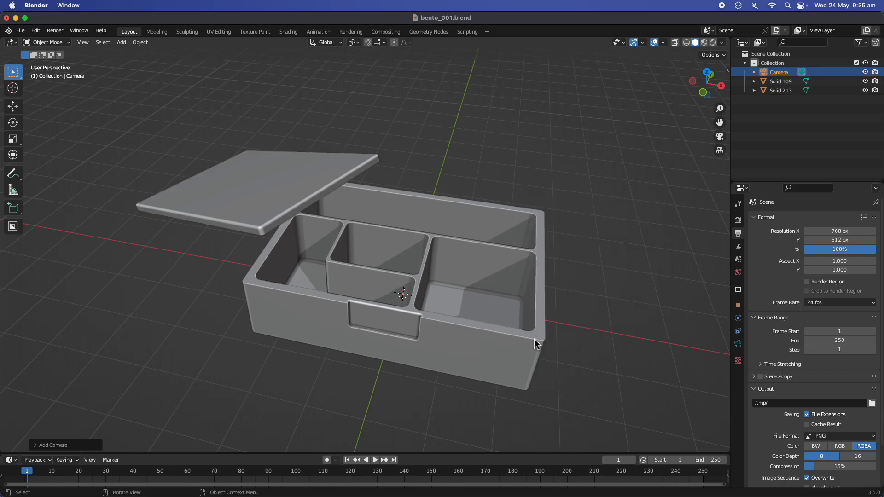
{"action": "left_click", "coordinate": [83, 42]}
{"action": "mouse_move", "coordinate": [128, 176]}
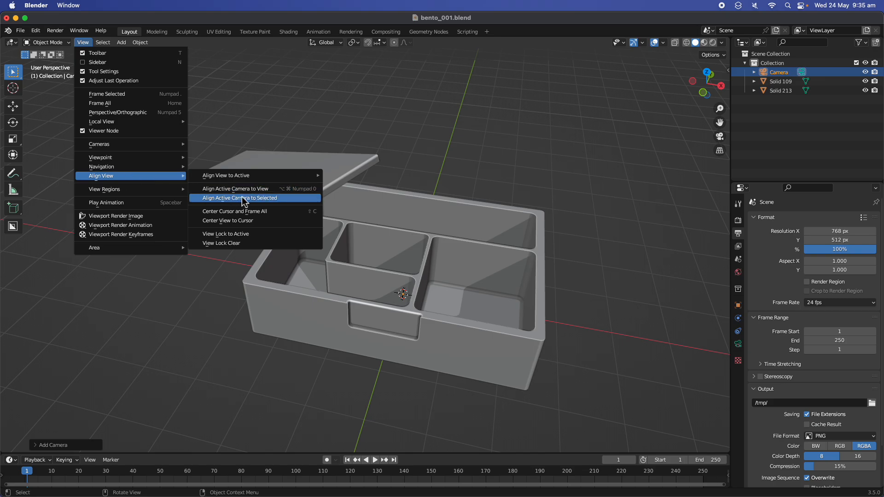
{"action": "left_click", "coordinate": [274, 189]}
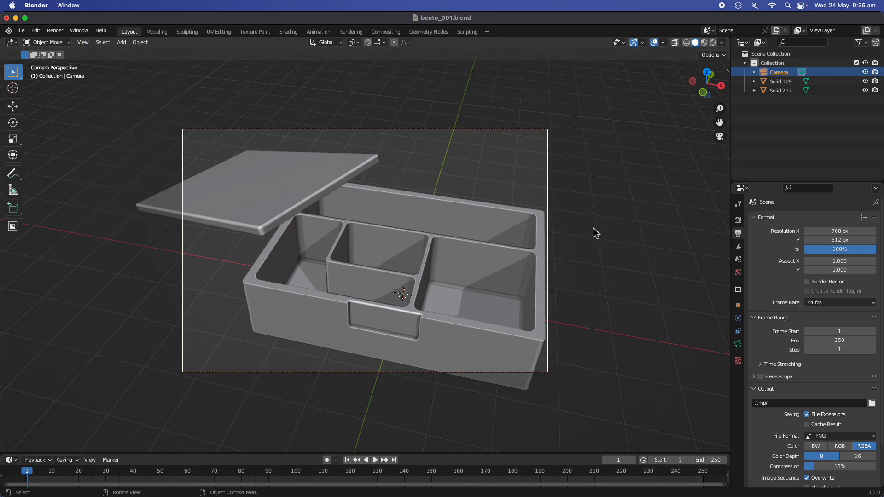
Lock the camera to the view, reframe the box within the camera border and save the file.
{"action": "left_click", "coordinate": [729, 70]}
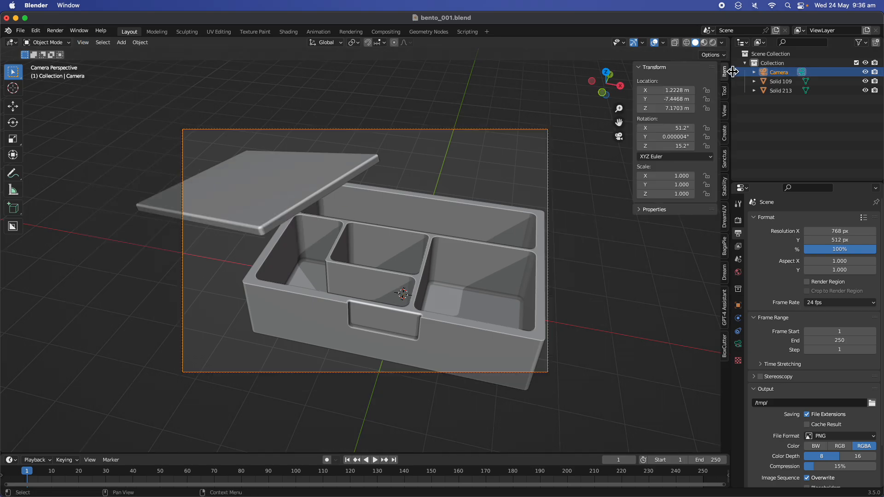
{"action": "left_click", "coordinate": [725, 109]}
{"action": "left_click", "coordinate": [673, 183]}
{"action": "middle_click_drag", "start_coordinate": [560, 184], "coordinate": [532, 164]}
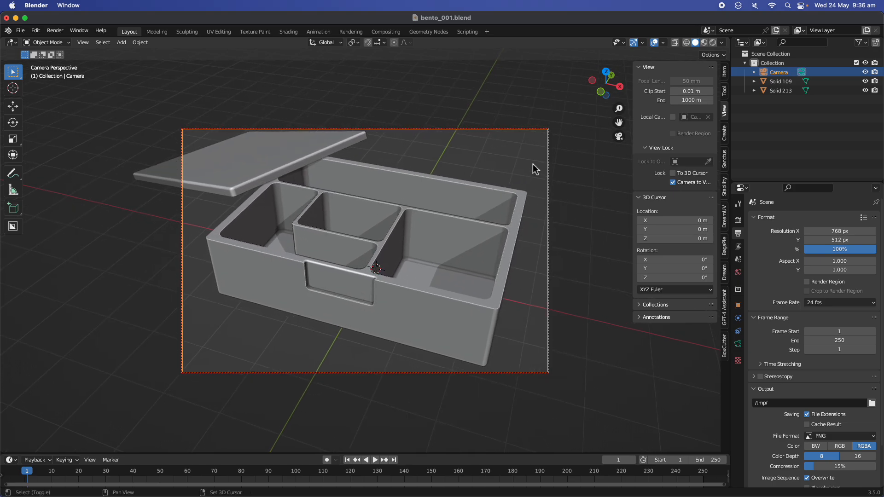
{"action": "key", "text": "super+s"}
{"action": "left_click", "coordinate": [559, 175]}
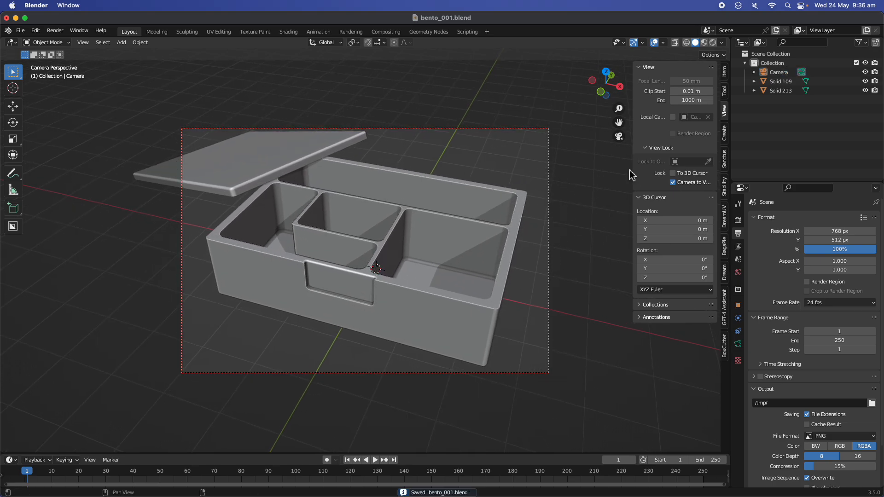
Finish the camera framing and unlock the camera from the view.
{"action": "middle_click_drag", "start_coordinate": [592, 192], "coordinate": [590, 186]}
{"action": "left_click", "coordinate": [673, 182]}
{"action": "scroll", "coordinate": [606, 187], "scroll_direction": "up", "scroll_amount": 2}
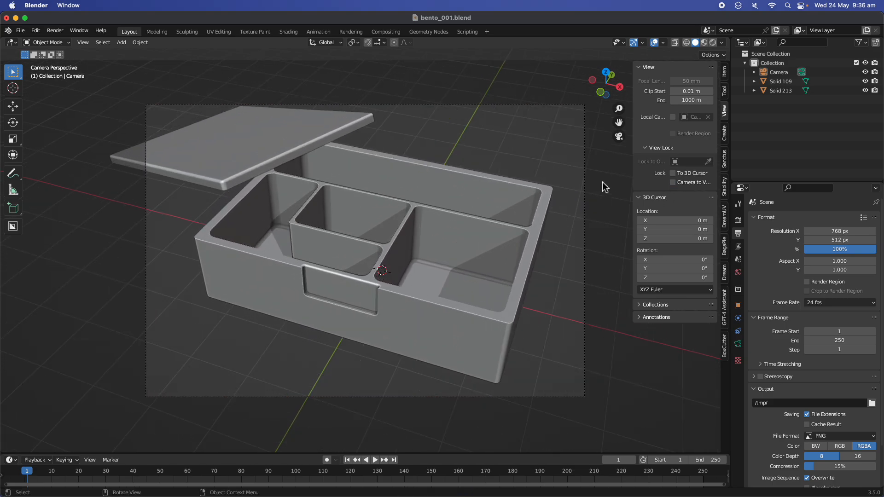
Save the scene as a new version named bento_002.blend and make the window full screen.
{"action": "left_click", "coordinate": [21, 31]}
{"action": "left_click", "coordinate": [38, 100]}
{"action": "left_click", "coordinate": [559, 445]}
{"action": "left_click", "coordinate": [647, 445]}
{"action": "left_click", "coordinate": [25, 19]}
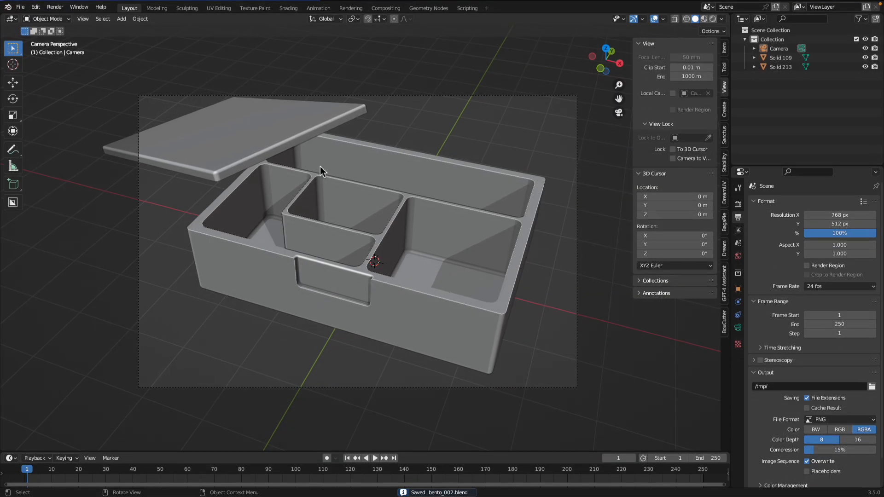
Draw an upright block with the Add Cube tool on the floor of the large front-right compartment.
{"action": "middle_click_drag", "start_coordinate": [410, 225], "coordinate": [433, 254]}
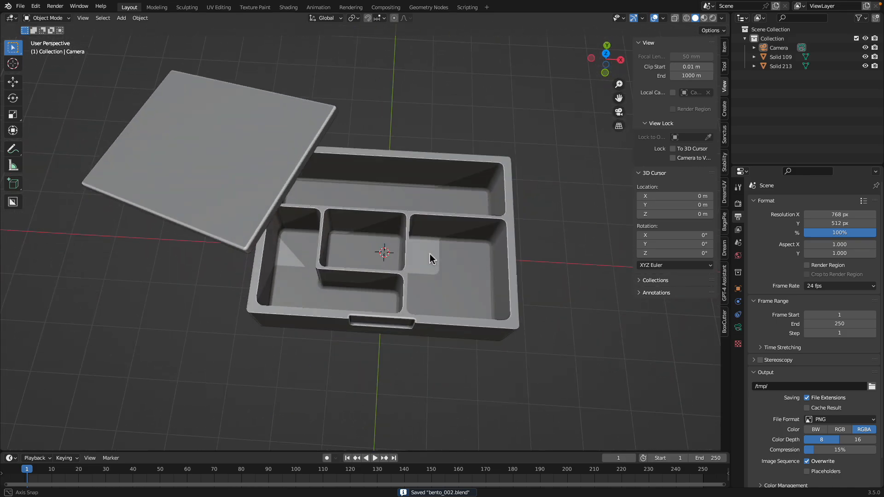
{"action": "key", "text": "shift+a"}
{"action": "mouse_move", "coordinate": [409, 122]}
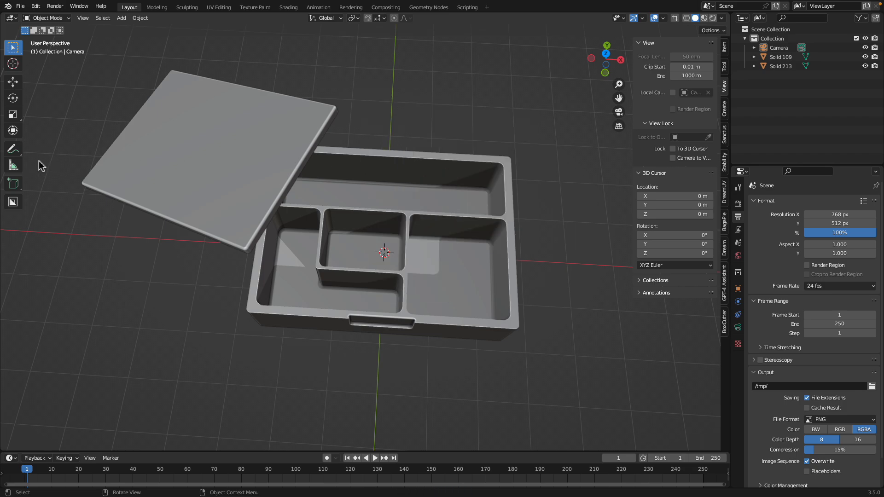
{"action": "left_click", "coordinate": [14, 184]}
{"action": "left_click", "coordinate": [441, 264]}
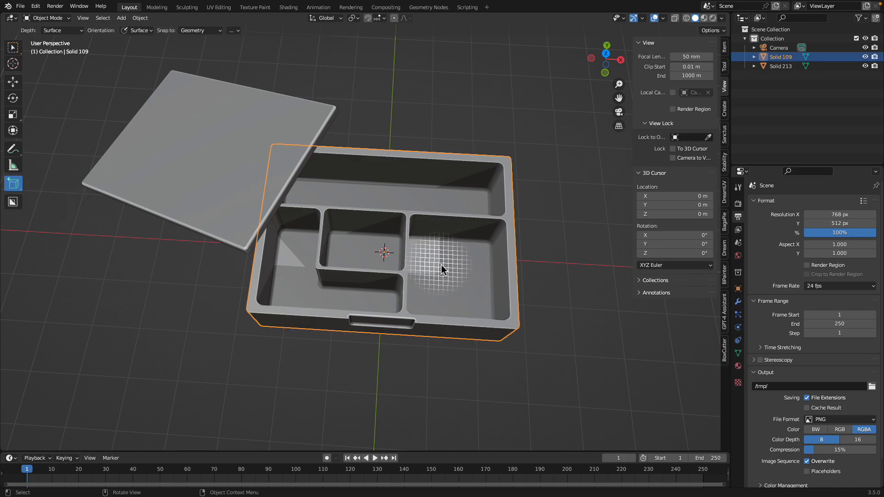
{"action": "left_click_drag", "start_coordinate": [430, 256], "coordinate": [487, 298]}
{"action": "left_click", "coordinate": [459, 255]}
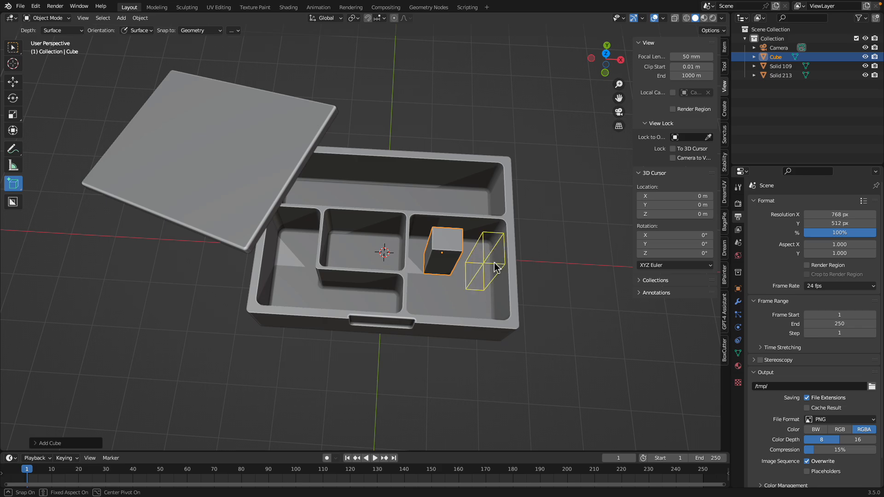
Undo the blocks drawn on the floor of the front-right compartment.
{"action": "left_click", "coordinate": [497, 233]}
{"action": "scroll", "coordinate": [448, 266], "scroll_direction": "up", "scroll_amount": 3}
{"action": "key", "text": "super+z"}
{"action": "key", "text": "super+z"}
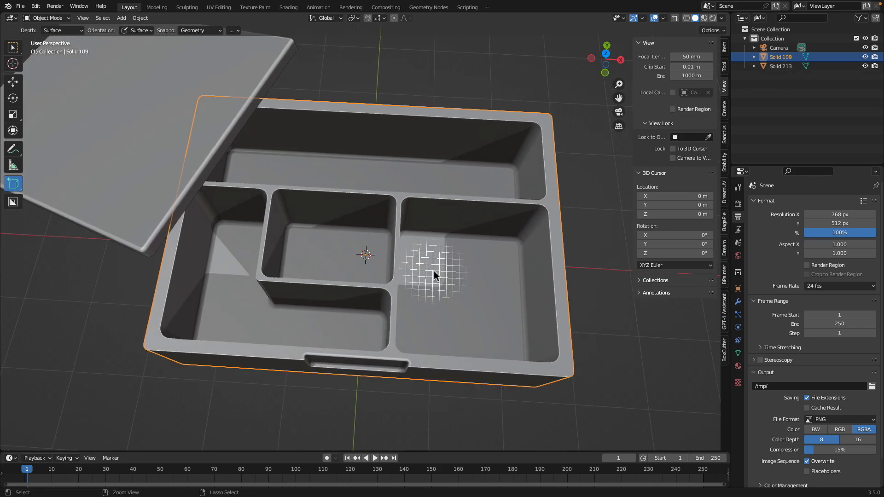
Draw three blocks with the Add Cube tool in the front-right compartment: a wide one at the back, a small front-left one and a larger front-right one.
{"action": "middle_click_drag", "start_coordinate": [434, 270], "coordinate": [433, 281]}
{"action": "left_click_drag", "start_coordinate": [414, 236], "coordinate": [516, 283]}
{"action": "left_click", "coordinate": [494, 288]}
{"action": "left_click_drag", "start_coordinate": [422, 308], "coordinate": [449, 350]}
{"action": "left_click", "coordinate": [461, 336]}
{"action": "key", "text": "super+z"}
{"action": "left_click_drag", "start_coordinate": [395, 294], "coordinate": [451, 332]}
{"action": "left_click", "coordinate": [457, 323]}
{"action": "left_click_drag", "start_coordinate": [475, 305], "coordinate": [517, 360]}
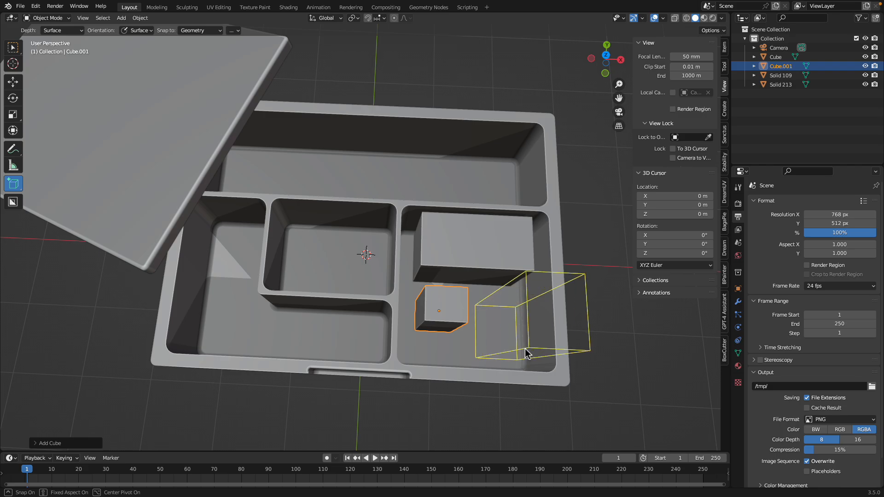
{"action": "left_click", "coordinate": [517, 361]}
Draw one small block with the Add Cube tool on the floor of the middle compartment, cancelling the second one beside it.
{"action": "middle_click_drag", "start_coordinate": [517, 361], "coordinate": [447, 261]}
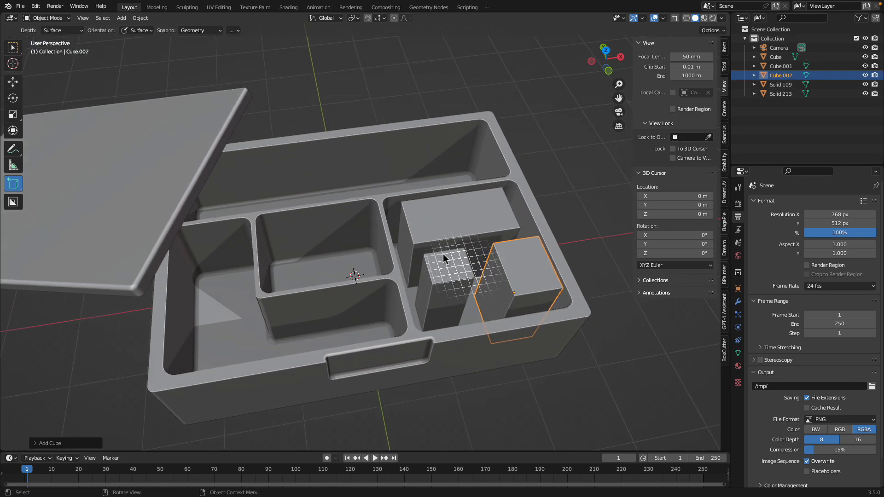
{"action": "middle_click_drag", "start_coordinate": [322, 253], "coordinate": [336, 263]}
{"action": "left_click_drag", "start_coordinate": [339, 257], "coordinate": [370, 269]}
{"action": "left_click", "coordinate": [371, 265]}
{"action": "left_click_drag", "start_coordinate": [284, 266], "coordinate": [323, 291]}
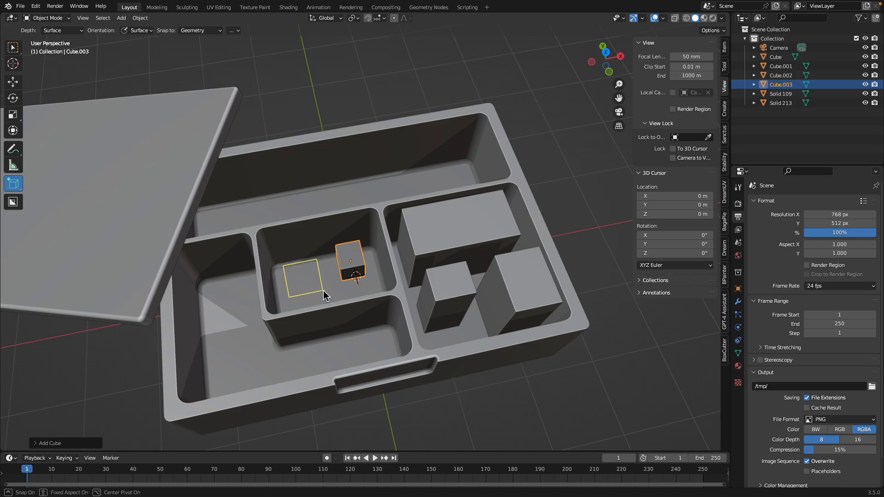
{"action": "right_click", "coordinate": [326, 267]}
{"action": "middle_click_drag", "start_coordinate": [326, 267], "coordinate": [313, 261]}
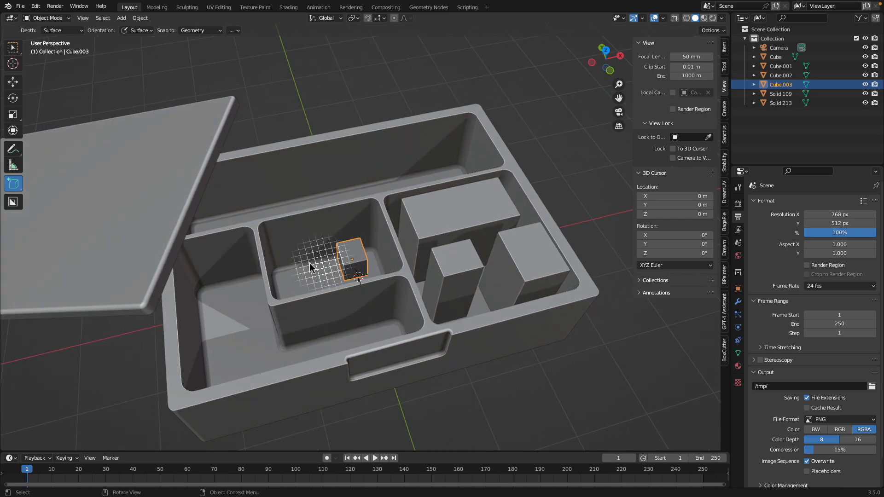
Search the add-ons in the preferences for "sca", enable Object: Scatter Objects and close the preferences.
{"action": "middle_click_drag", "start_coordinate": [251, 297], "coordinate": [284, 299], "text": "shift"}
{"action": "left_click", "coordinate": [36, 6]}
{"action": "left_click", "coordinate": [55, 136]}
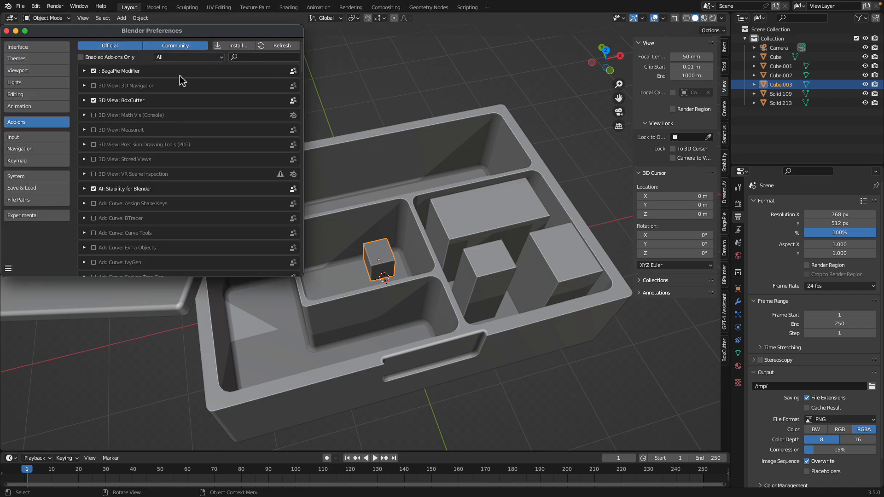
{"action": "left_click", "coordinate": [263, 57]}
{"action": "type", "text": "sca"}
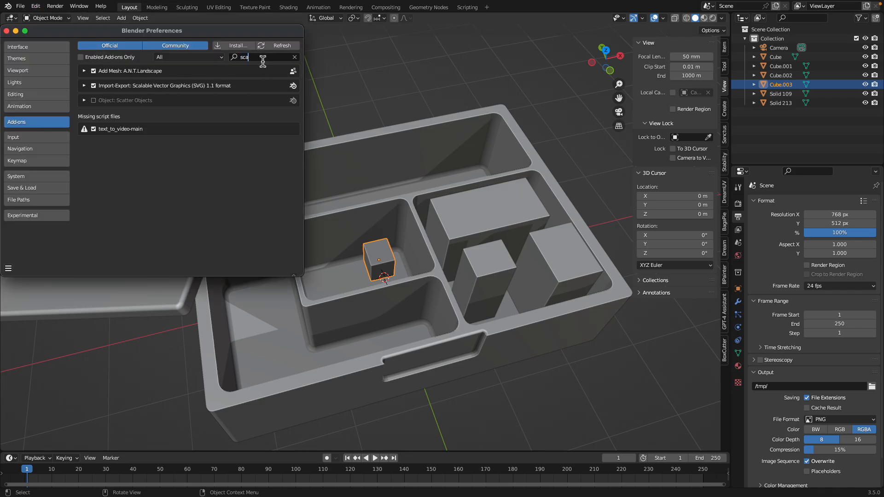
{"action": "left_click", "coordinate": [93, 101]}
{"action": "left_click", "coordinate": [6, 30]}
{"action": "middle_click_drag", "start_coordinate": [414, 148], "coordinate": [331, 183]}
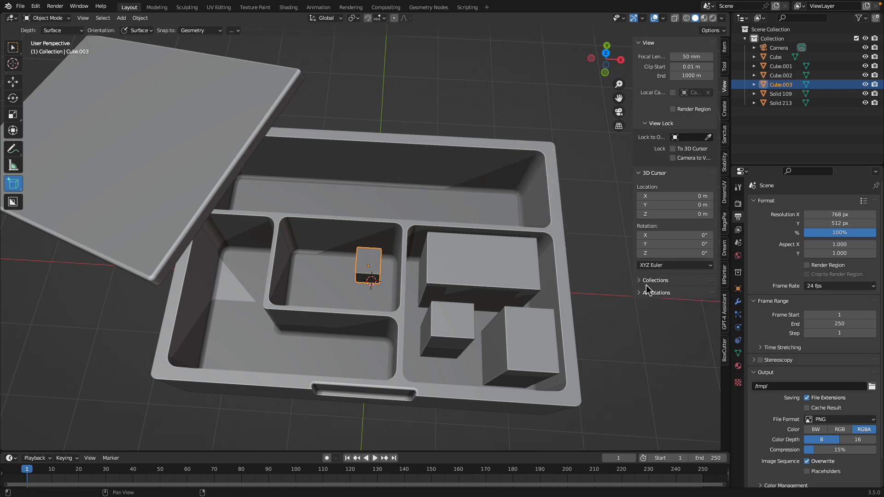
{"action": "middle_click_drag", "start_coordinate": [556, 157], "coordinate": [573, 169], "text": "shift"}
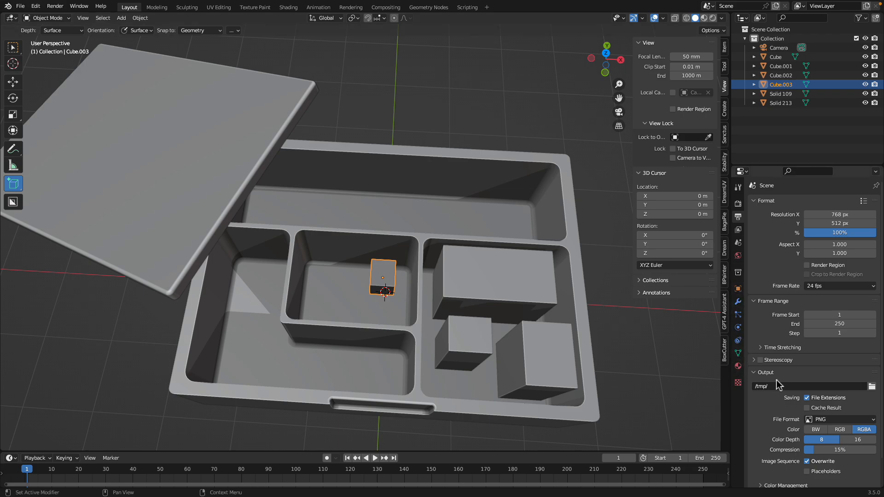
{"action": "scroll", "coordinate": [775, 386], "scroll_direction": "down", "scroll_amount": 2}
{"action": "left_click", "coordinate": [738, 288]}
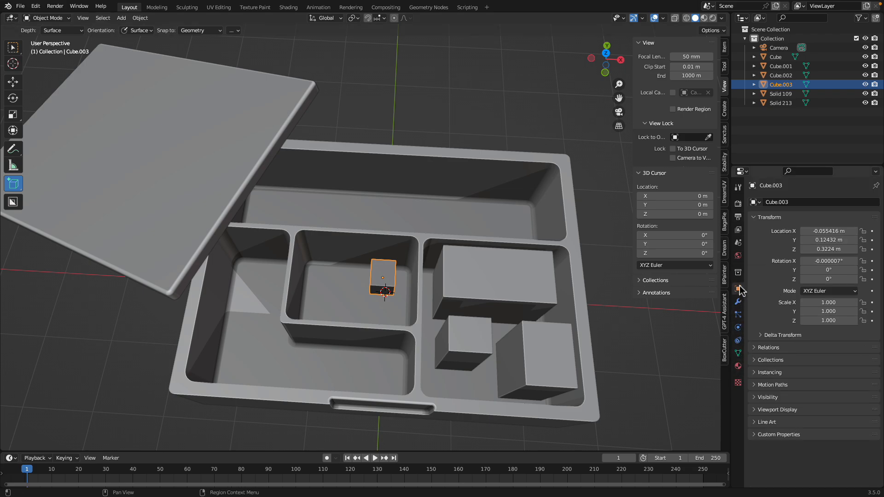
{"action": "scroll", "coordinate": [428, 162], "scroll_direction": "down", "scroll_amount": 1}
{"action": "middle_click_drag", "start_coordinate": [426, 165], "coordinate": [424, 169]}
{"action": "scroll", "coordinate": [392, 237], "scroll_direction": "up", "scroll_amount": 1}
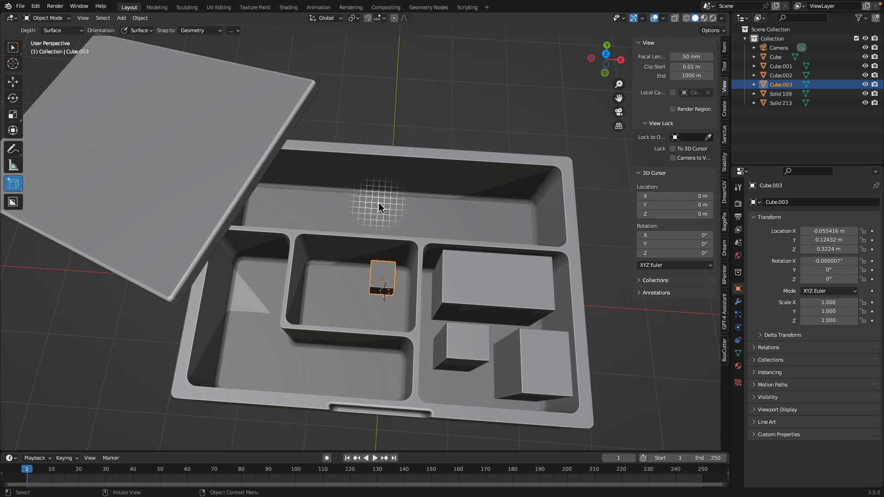
Round the three blocks in the front-right compartment with a level 2 Subdivision Surface modifier.
{"action": "left_click", "coordinate": [14, 47]}
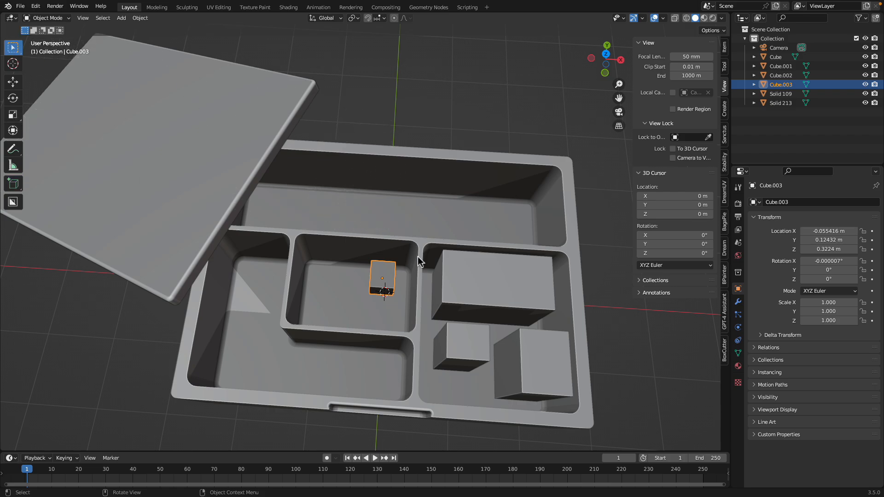
{"action": "left_click", "coordinate": [448, 288]}
{"action": "left_click", "coordinate": [466, 351], "text": "shift"}
{"action": "left_click", "coordinate": [539, 367], "text": "shift"}
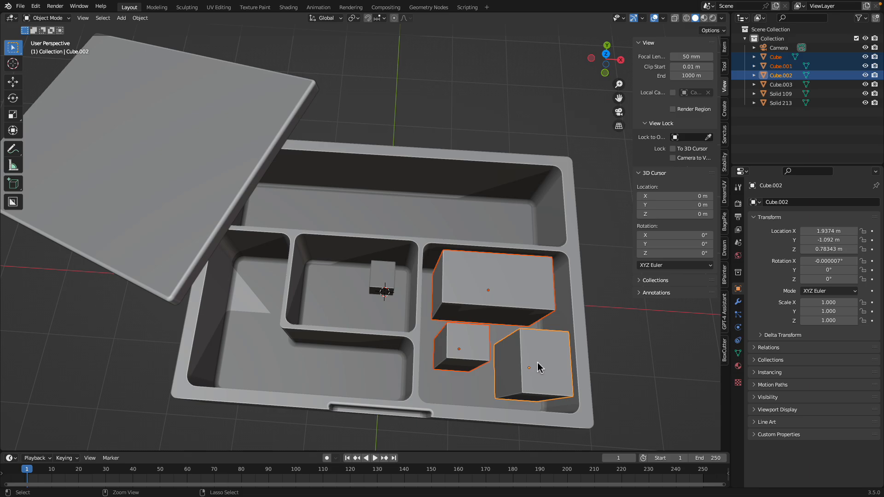
{"action": "key", "text": "ctrl+2"}
Rotate the smallest rounded shape freely in top view so that it lies tilted in the front-right compartment.
{"action": "left_click", "coordinate": [459, 351]}
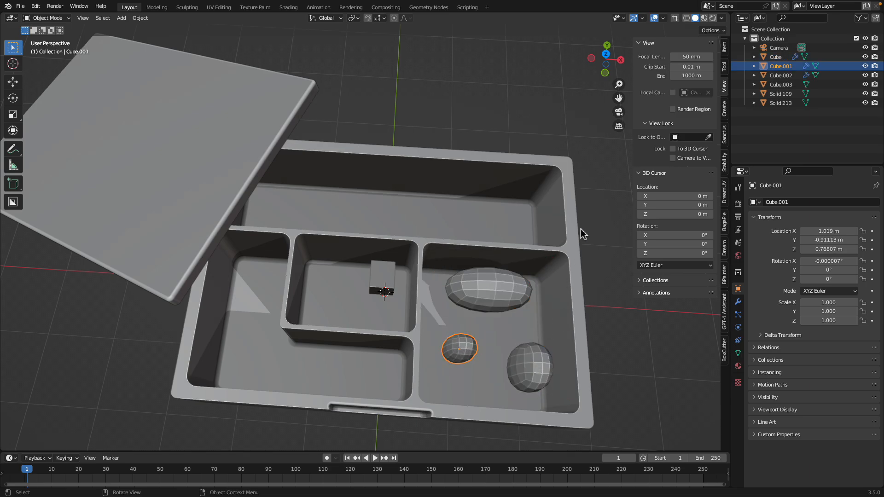
{"action": "left_click", "coordinate": [606, 54]}
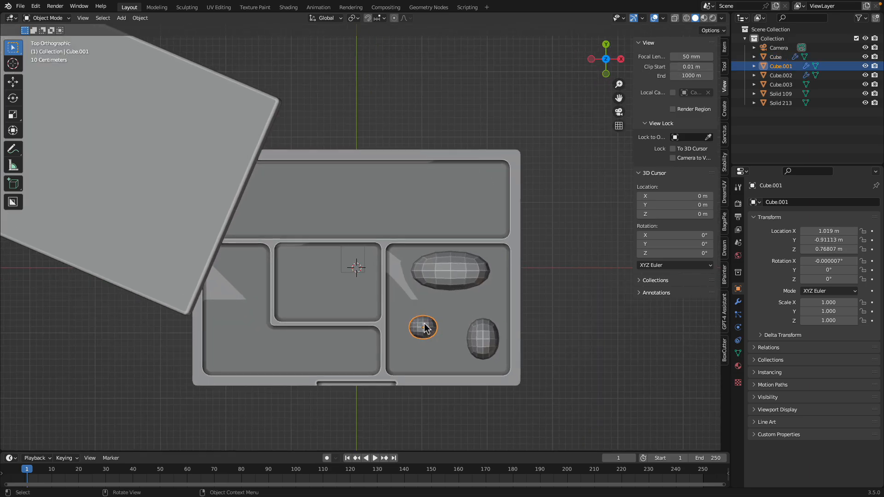
{"action": "key", "text": "r"}
{"action": "key", "text": "r"}
{"action": "left_click", "coordinate": [451, 273]}
Rotate the wide rounded shape to about 4.7°, -12.6° and -32.3°, and position it in the compartment's upper right corner.
{"action": "left_click", "coordinate": [451, 270]}
{"action": "key", "text": "r"}
{"action": "key", "text": "r"}
{"action": "left_click", "coordinate": [472, 272]}
{"action": "key", "text": "r"}
{"action": "left_click", "coordinate": [503, 299]}
{"action": "key", "text": "g"}
{"action": "left_click", "coordinate": [506, 308]}
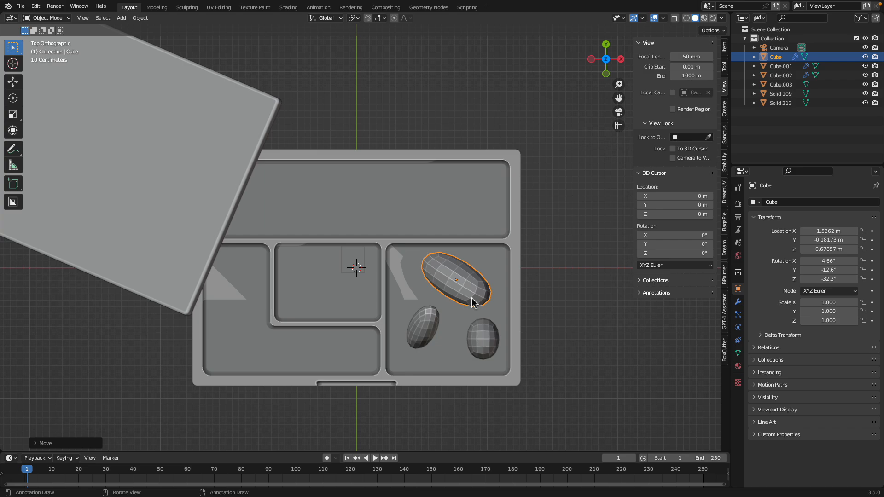
Duplicate the wide rounded shape twice, one copy turned the other way at the compartment's left wall and one near its front.
{"action": "key", "text": "shift+d"}
{"action": "left_click", "coordinate": [449, 316]}
{"action": "key", "text": "r"}
{"action": "left_click", "coordinate": [475, 277]}
{"action": "key", "text": "shift+d"}
{"action": "left_click", "coordinate": [484, 314]}
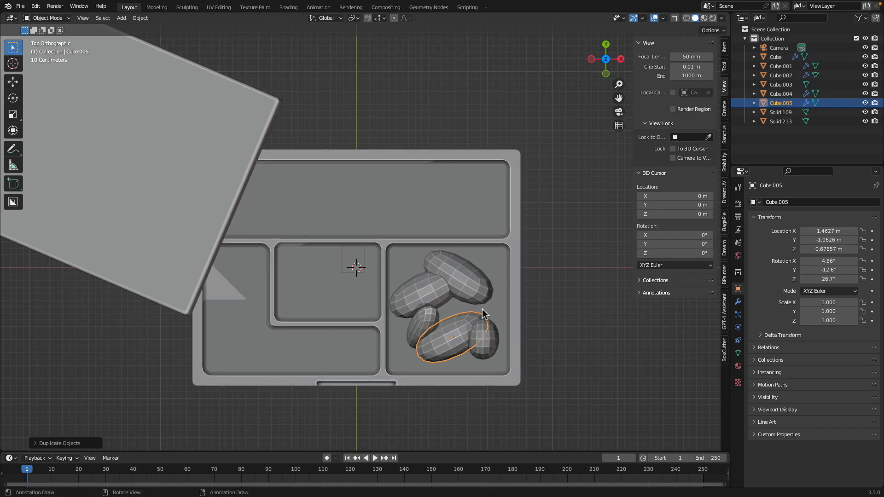
Add a re-rotated, tilted copy in the middle of the front-right pile and another copy in the compartment's front-left corner.
{"action": "key", "text": "shift+d"}
{"action": "left_click", "coordinate": [497, 289]}
{"action": "key", "text": "r"}
{"action": "left_click", "coordinate": [492, 336]}
{"action": "key", "text": "g"}
{"action": "left_click", "coordinate": [489, 332]}
{"action": "key", "text": "r"}
{"action": "key", "text": "r"}
{"action": "left_click", "coordinate": [497, 336]}
{"action": "key", "text": "shift+d"}
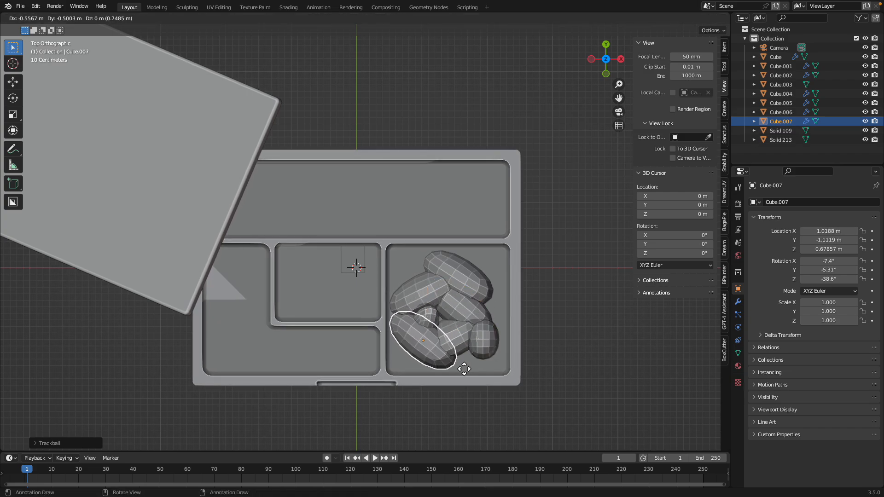
{"action": "left_click", "coordinate": [464, 371]}
Place two copies of the rounded shape in the L-shaped compartment, one in its front-left corner and one turned upright behind it.
{"action": "key", "text": "shift+d"}
{"action": "left_click", "coordinate": [274, 372]}
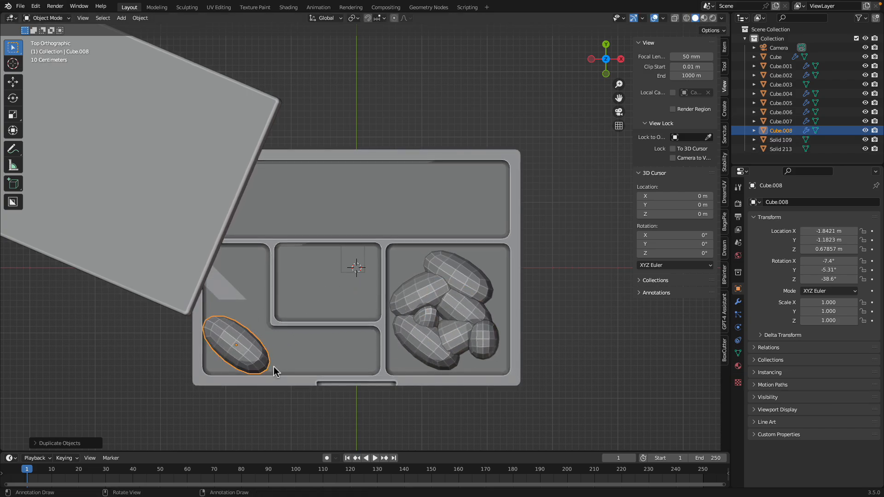
{"action": "key", "text": "shift+d"}
{"action": "left_click", "coordinate": [294, 302]}
{"action": "key", "text": "r"}
{"action": "left_click", "coordinate": [274, 341]}
{"action": "key", "text": "g"}
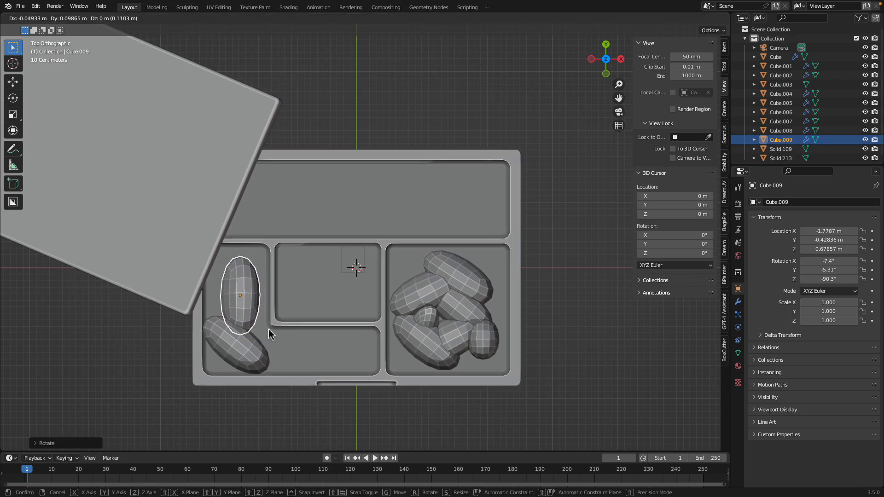
{"action": "left_click", "coordinate": [272, 337]}
Place another copy of the rounded shape lengthwise in the front arm of the L-shaped compartment, rotated to about -5° around Z.
{"action": "key", "text": "shift+d"}
{"action": "left_click", "coordinate": [339, 377]}
{"action": "key", "text": "r"}
{"action": "left_click", "coordinate": [324, 282]}
{"action": "key", "text": "g"}
{"action": "left_click", "coordinate": [325, 297]}
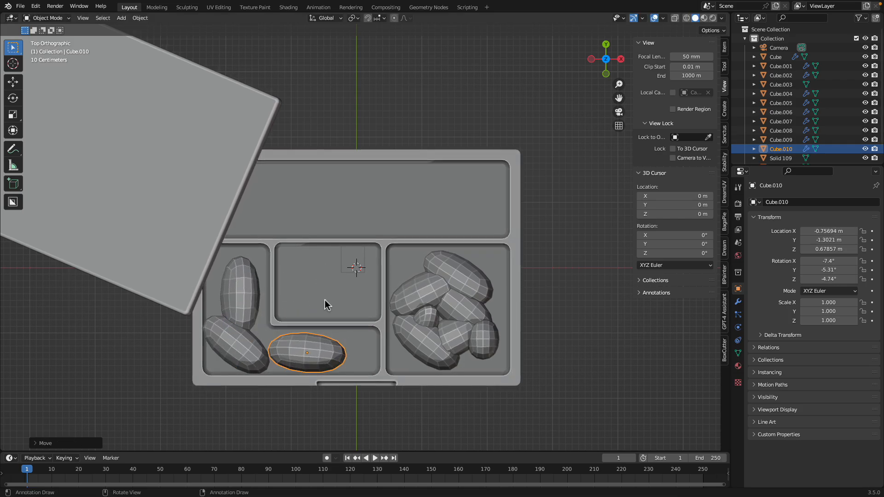
Duplicate the rounded shape five times and spread the copies from right to left along the rear compartment.
{"action": "key", "text": "shift+d"}
{"action": "left_click", "coordinate": [483, 186]}
{"action": "key", "text": "shift+d"}
{"action": "left_click", "coordinate": [437, 166]}
{"action": "key", "text": "shift+d"}
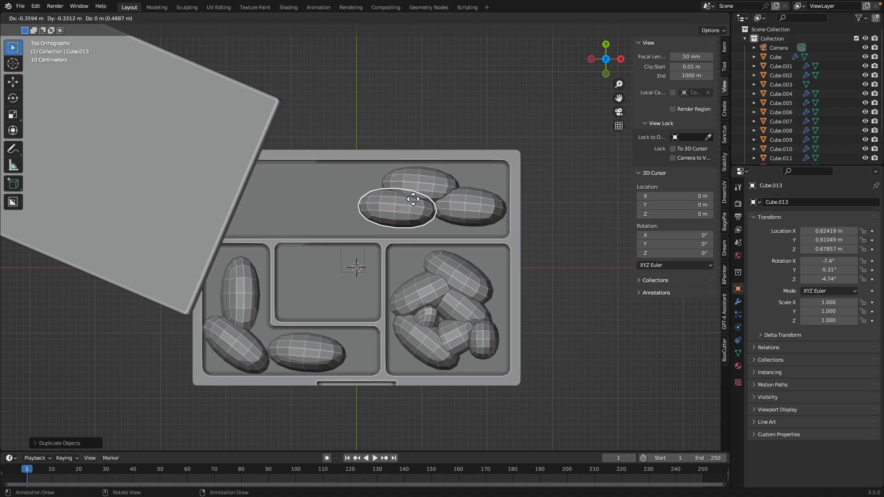
{"action": "left_click", "coordinate": [400, 197]}
{"action": "key", "text": "shift+d"}
{"action": "left_click", "coordinate": [340, 164]}
{"action": "key", "text": "shift+d"}
{"action": "left_click", "coordinate": [315, 197]}
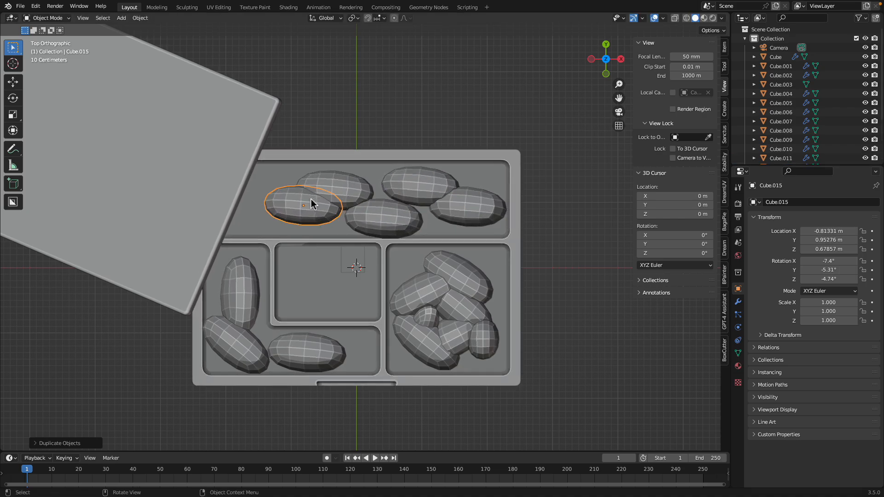
Duplicate the small block in the middle compartment four times and scatter the copies around it.
{"action": "middle_click_drag", "start_coordinate": [311, 203], "coordinate": [332, 235]}
{"action": "left_click", "coordinate": [354, 253]}
{"action": "key", "text": "shift+d"}
{"action": "left_click", "coordinate": [300, 248]}
{"action": "key", "text": "shift+d"}
{"action": "left_click", "coordinate": [318, 255]}
{"action": "key", "text": "shift+d"}
{"action": "left_click", "coordinate": [284, 261]}
{"action": "key", "text": "shift+d"}
{"action": "left_click", "coordinate": [397, 273]}
Add five more copies of the small block to fill the rest of the middle compartment.
{"action": "middle_click_drag", "start_coordinate": [366, 271], "coordinate": [334, 294]}
{"action": "key", "text": "shift+d"}
{"action": "left_click", "coordinate": [282, 283]}
{"action": "key", "text": "shift+d"}
{"action": "left_click", "coordinate": [264, 290]}
{"action": "key", "text": "shift+d"}
{"action": "left_click", "coordinate": [314, 293]}
{"action": "key", "text": "shift+d"}
{"action": "left_click", "coordinate": [345, 316]}
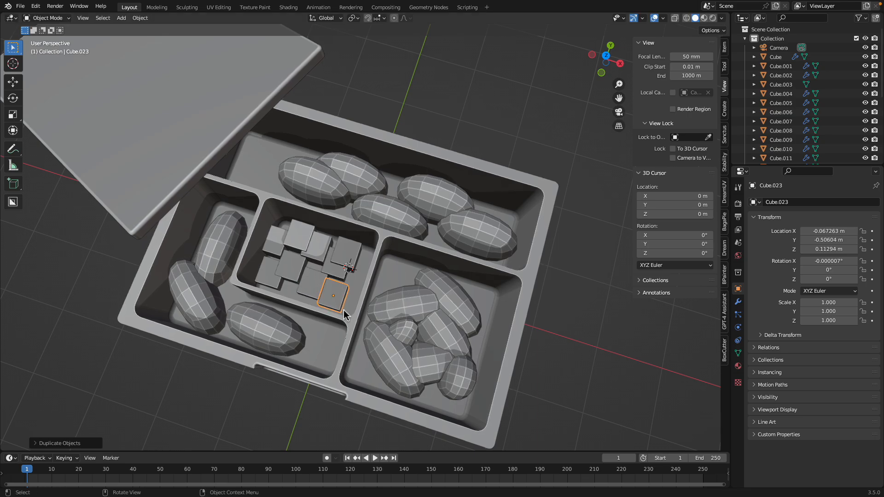
{"action": "key", "text": "shift+d"}
{"action": "left_click", "coordinate": [322, 280]}
Duplicate the leftmost rounded shape in the rear compartment six times and distribute the copies along it to fill the gaps.
{"action": "middle_click_drag", "start_coordinate": [212, 292], "coordinate": [216, 253]}
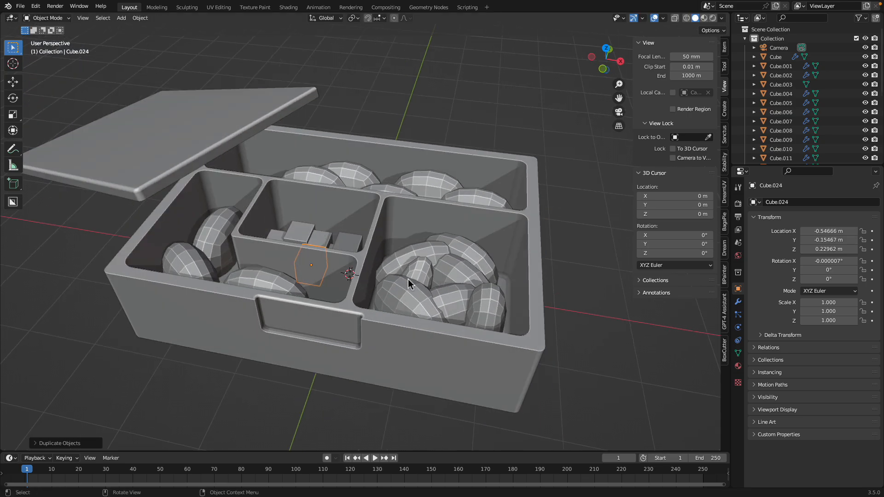
{"action": "middle_click_drag", "start_coordinate": [407, 279], "coordinate": [407, 266]}
{"action": "middle_click_drag", "start_coordinate": [407, 206], "coordinate": [402, 246]}
{"action": "left_click", "coordinate": [304, 180]}
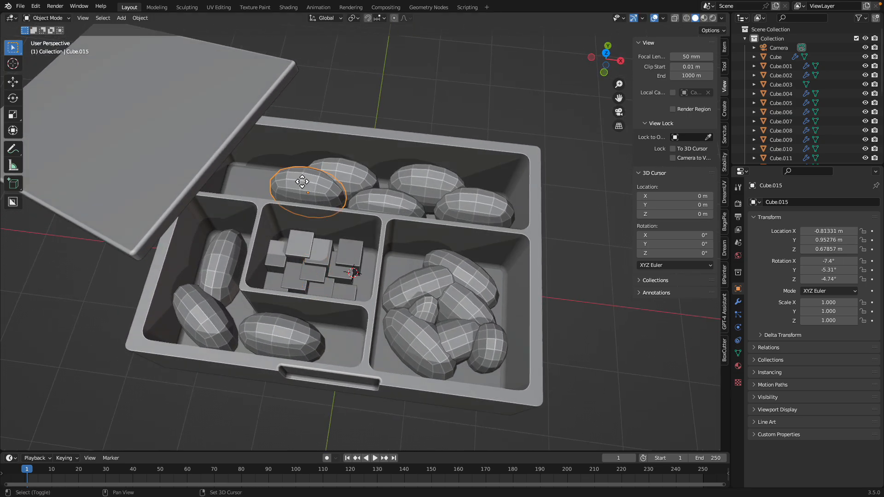
{"action": "key", "text": "shift+d"}
{"action": "left_click", "coordinate": [243, 170]}
{"action": "middle_click_drag", "start_coordinate": [275, 173], "coordinate": [318, 217]}
{"action": "key", "text": "shift+d"}
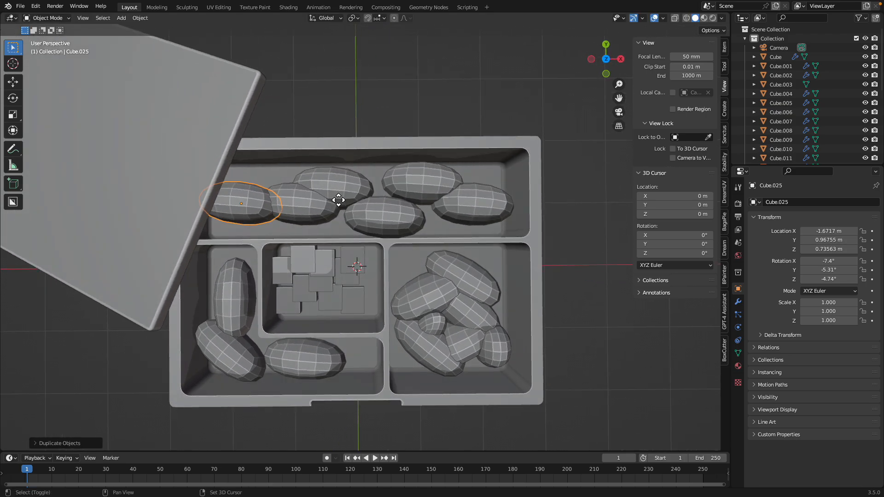
{"action": "left_click", "coordinate": [318, 231]}
{"action": "key", "text": "shift+d"}
{"action": "left_click", "coordinate": [401, 225]}
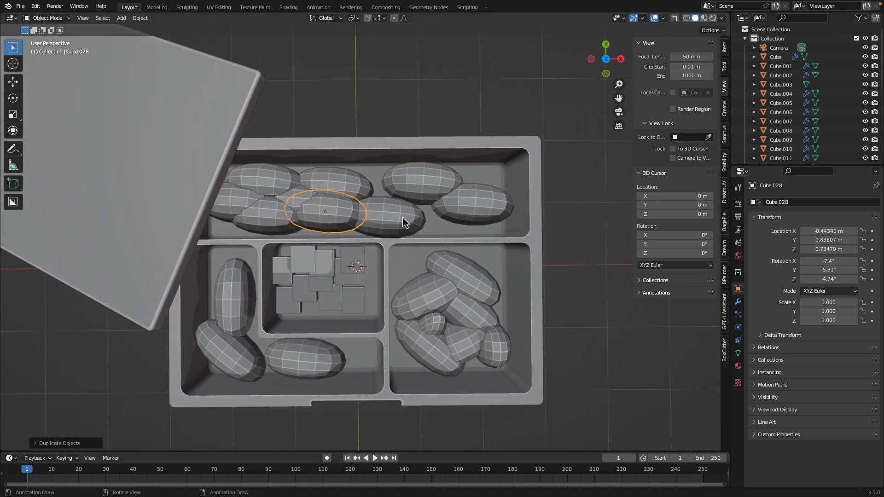
{"action": "key", "text": "shift+d"}
{"action": "left_click", "coordinate": [460, 198]}
{"action": "key", "text": "shift+d"}
{"action": "left_click", "coordinate": [528, 225]}
Save the file and switch to the camera view.
{"action": "middle_click_drag", "start_coordinate": [527, 226], "coordinate": [386, 239]}
{"action": "key", "text": "ctrl+s"}
{"action": "key", "text": "KP_0"}
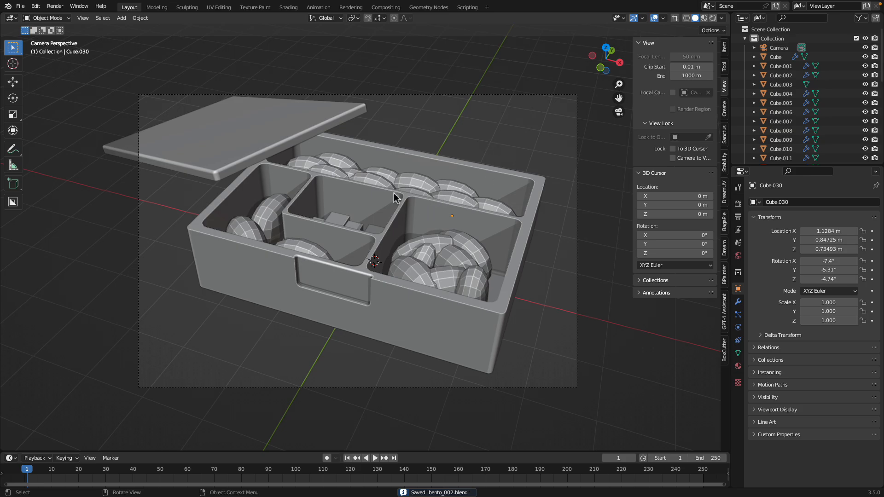
Select the small blocks in the middle compartment, duplicate them and raise the copies about 0.6 m as a second layer.
{"action": "left_click", "coordinate": [345, 221]}
{"action": "middle_click_drag", "start_coordinate": [346, 225], "coordinate": [375, 263]}
{"action": "scroll", "coordinate": [378, 258], "scroll_direction": "up", "scroll_amount": 2}
{"action": "left_click", "coordinate": [386, 245], "text": "shift"}
{"action": "left_click", "coordinate": [375, 261], "text": "shift"}
{"action": "left_click", "coordinate": [356, 240], "text": "shift"}
{"action": "left_click", "coordinate": [347, 258], "text": "shift"}
{"action": "left_click", "coordinate": [330, 261], "text": "shift"}
{"action": "left_click", "coordinate": [353, 278], "text": "shift"}
{"action": "left_click", "coordinate": [373, 284], "text": "shift"}
{"action": "left_click", "coordinate": [317, 267], "text": "shift"}
{"action": "middle_click_drag", "start_coordinate": [316, 266], "coordinate": [387, 231]}
{"action": "left_click", "coordinate": [313, 238], "text": "shift"}
{"action": "key", "text": "shift+d"}
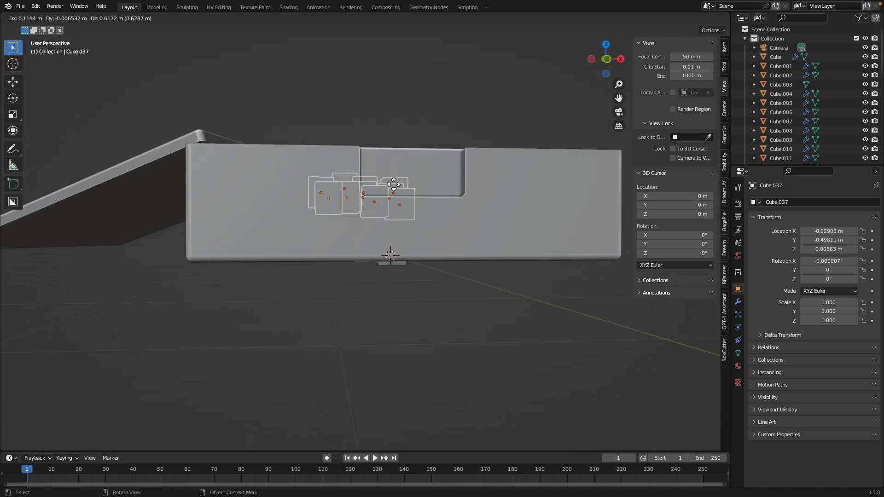
{"action": "left_click", "coordinate": [393, 186]}
Select the four small blocks sticking out below the box floor and move them up into the box.
{"action": "middle_click_drag", "start_coordinate": [384, 264], "coordinate": [384, 254]}
{"action": "left_click", "coordinate": [383, 252]}
{"action": "left_click", "coordinate": [369, 252], "text": "shift"}
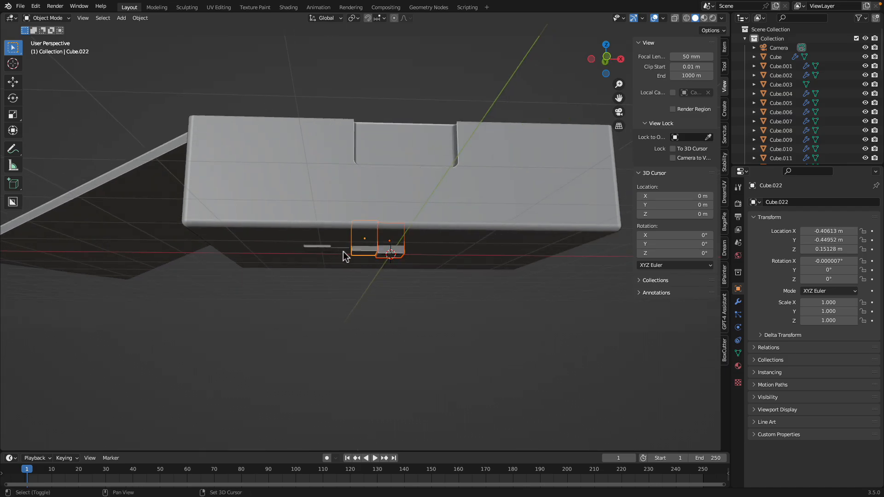
{"action": "left_click", "coordinate": [341, 249], "text": "shift"}
{"action": "scroll", "coordinate": [338, 248], "scroll_direction": "up", "scroll_amount": 3}
{"action": "left_click", "coordinate": [276, 255], "text": "shift"}
{"action": "key", "text": "g"}
{"action": "left_click", "coordinate": [363, 239]}
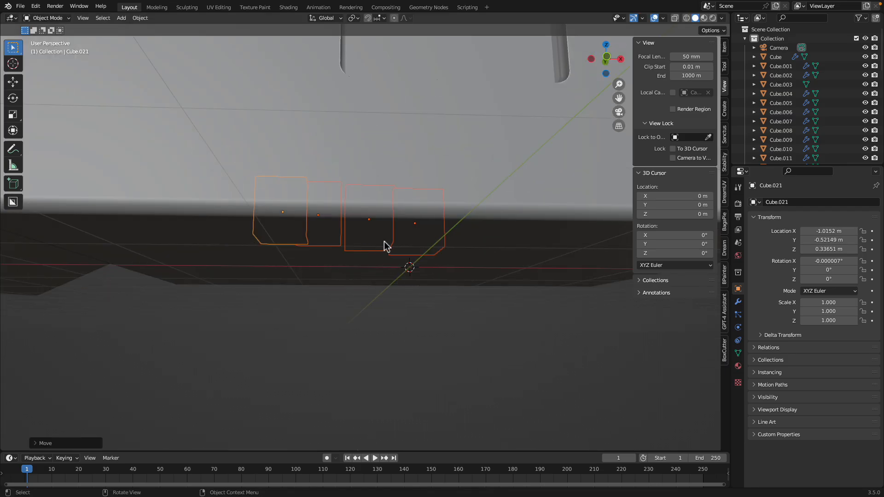
Duplicate the selected small blocks several times and spread the copies around the middle compartment to fill it.
{"action": "middle_click_drag", "start_coordinate": [383, 242], "coordinate": [470, 277]}
{"action": "scroll", "coordinate": [383, 318], "scroll_direction": "down", "scroll_amount": 3}
{"action": "key", "text": "shift+d"}
{"action": "left_click", "coordinate": [431, 248]}
{"action": "key", "text": "g"}
{"action": "left_click", "coordinate": [433, 230]}
{"action": "key", "text": "shift+d"}
{"action": "left_click", "coordinate": [455, 213]}
{"action": "key", "text": "shift+d"}
{"action": "left_click", "coordinate": [449, 203]}
{"action": "left_click", "coordinate": [469, 276]}
Save the file and return to the camera view.
{"action": "middle_click_drag", "start_coordinate": [497, 138], "coordinate": [469, 121]}
{"action": "key", "text": "ctrl+s"}
{"action": "key", "text": "KP_0"}
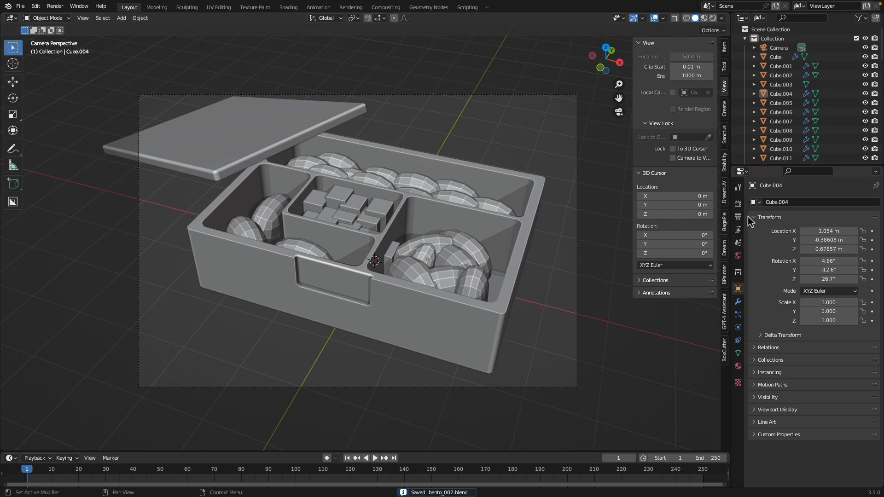
Change the scene's render engine to Dream Textures.
{"action": "left_click", "coordinate": [738, 203]}
{"action": "left_click", "coordinate": [822, 202]}
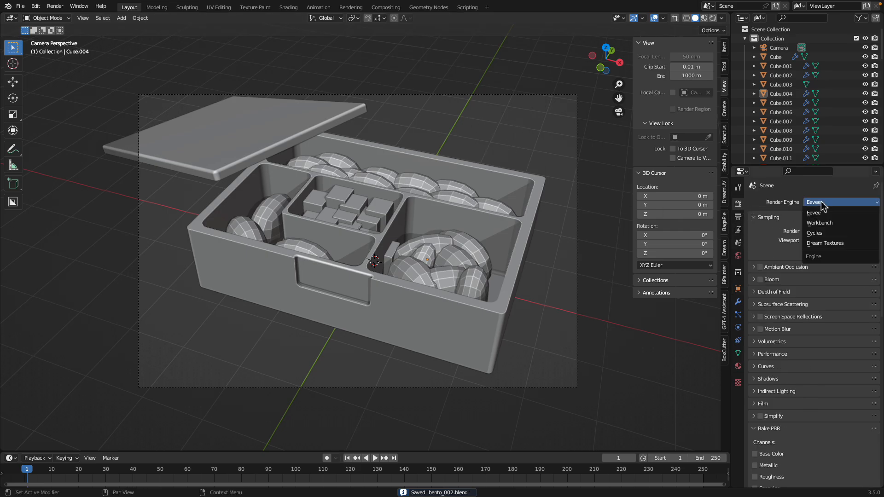
{"action": "left_click", "coordinate": [837, 246]}
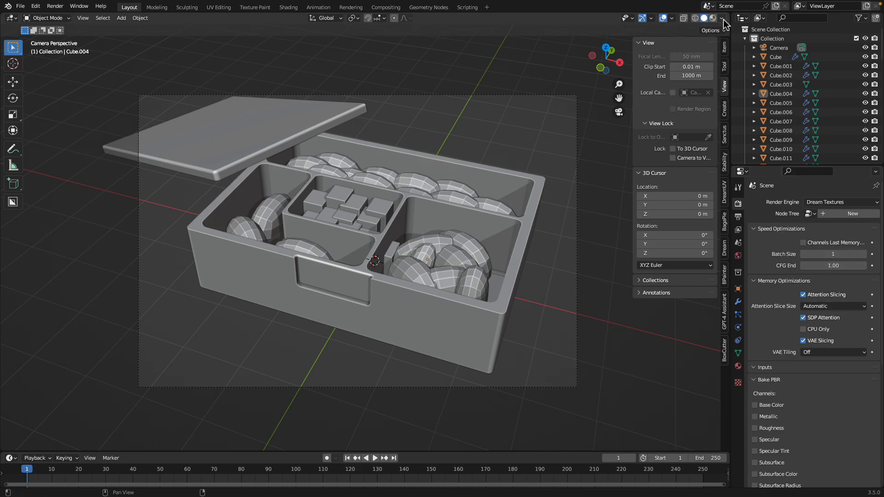
Split the 3D viewport horizontally and turn the upper half into a Dream Textures node editor with a new node tree.
{"action": "left_click_drag", "start_coordinate": [729, 18], "coordinate": [234, 231]}
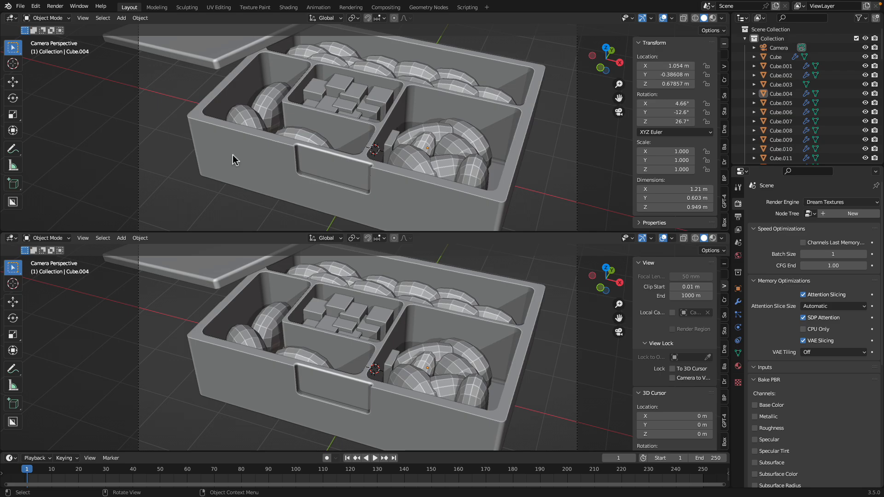
{"action": "left_click", "coordinate": [12, 18]}
{"action": "left_click", "coordinate": [54, 108]}
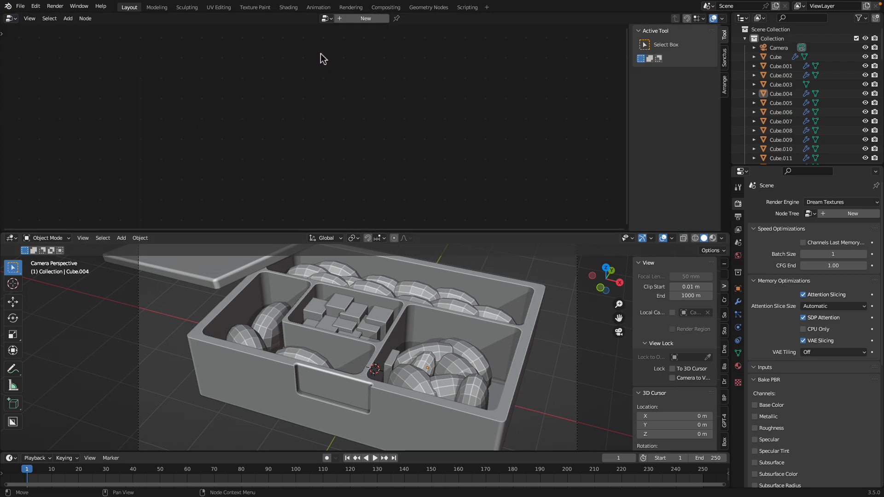
{"action": "left_click", "coordinate": [342, 18]}
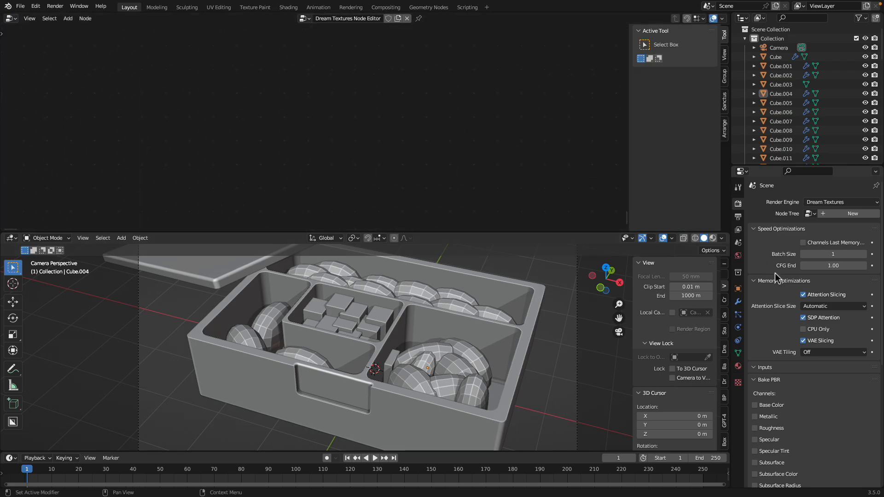
Collapse the Inputs and Bake PBR render sections and assign the Dream Textures Node Editor tree to the render engine.
{"action": "left_click", "coordinate": [758, 383]}
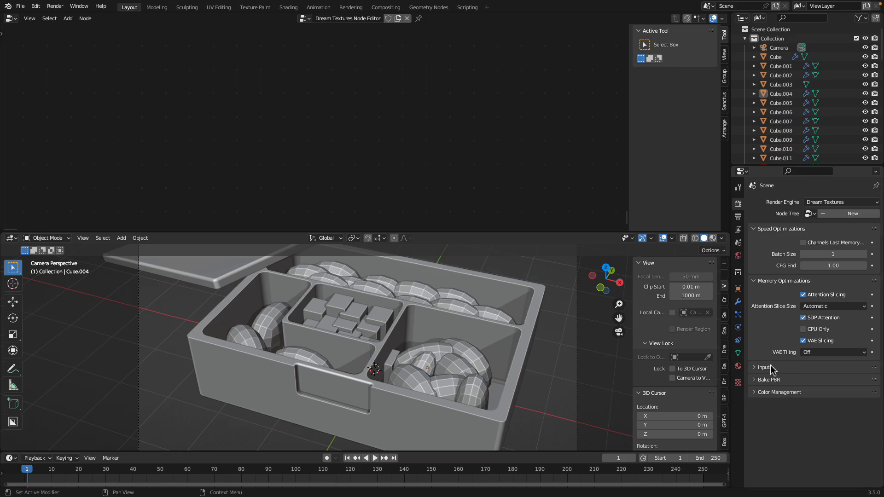
{"action": "left_click", "coordinate": [739, 244]}
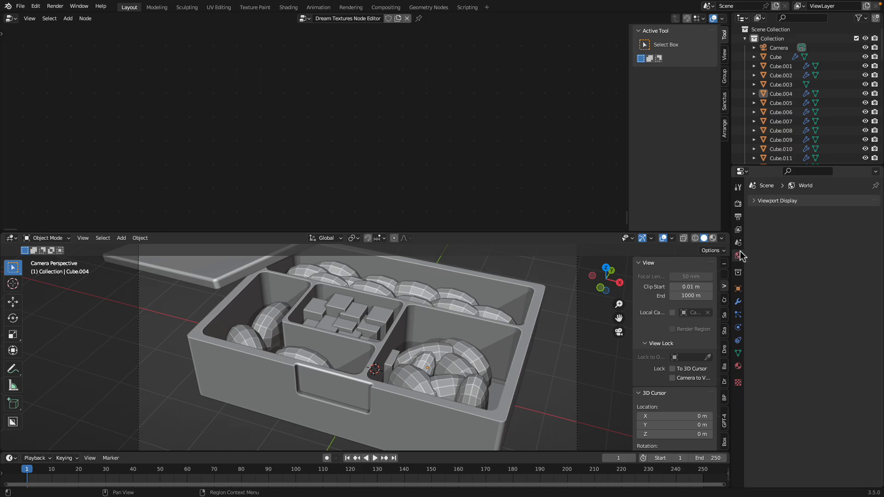
{"action": "left_click", "coordinate": [739, 217]}
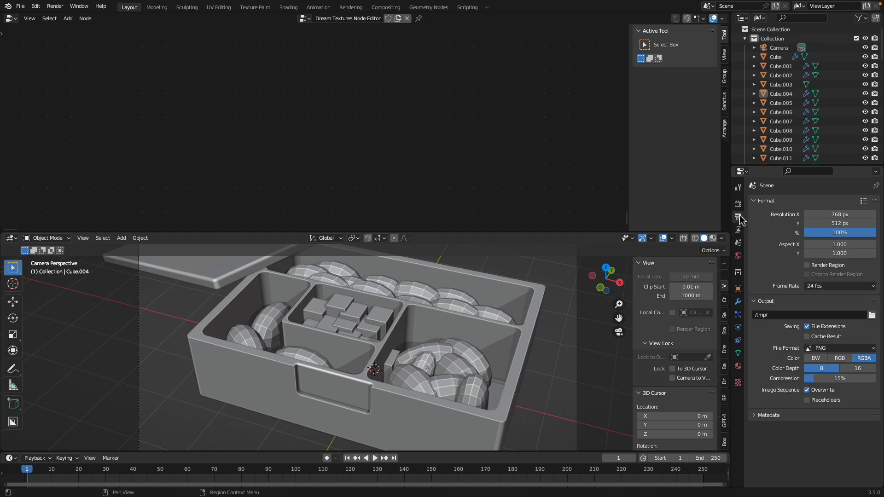
{"action": "left_click", "coordinate": [738, 204]}
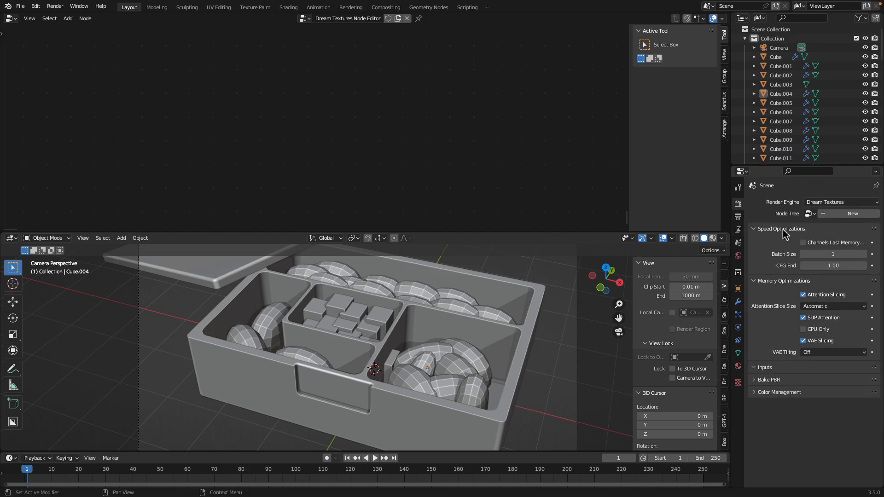
{"action": "left_click", "coordinate": [810, 214]}
{"action": "left_click", "coordinate": [787, 227]}
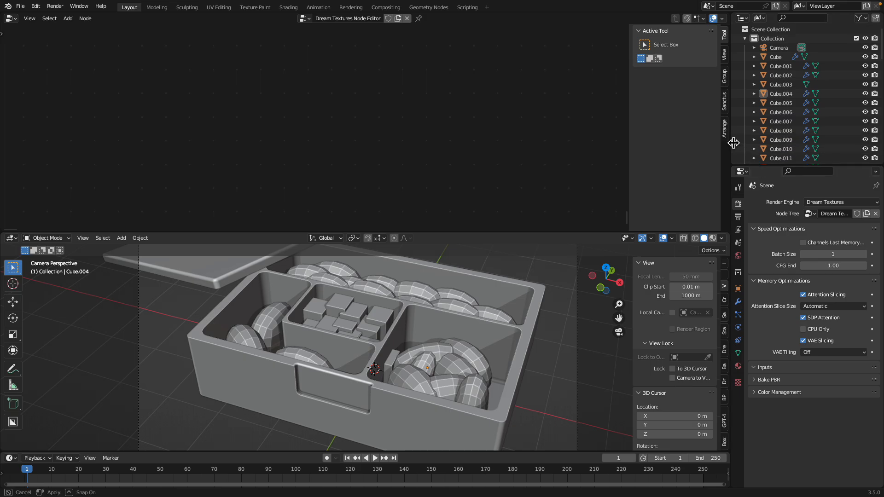
Widen the outliner and properties area and save the file.
{"action": "left_click_drag", "start_coordinate": [735, 145], "coordinate": [661, 145]}
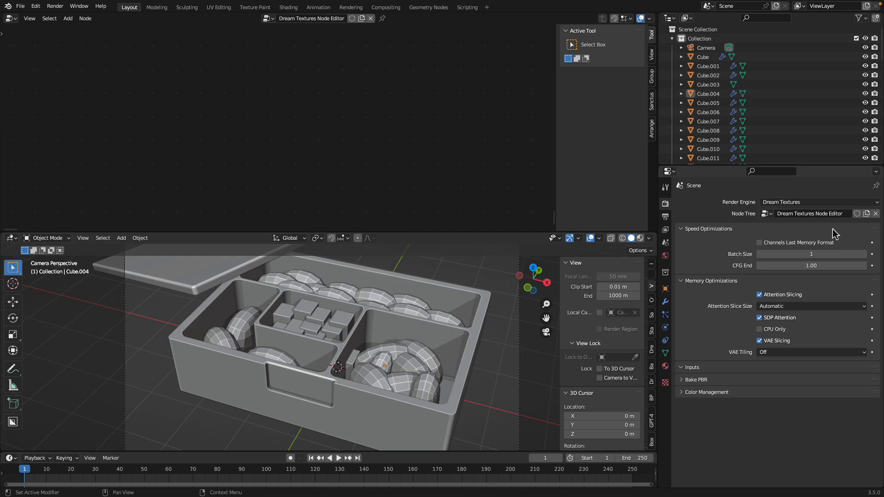
{"action": "left_click", "coordinate": [665, 217]}
{"action": "left_click", "coordinate": [665, 204]}
{"action": "key", "text": "ctrl+s"}
Add a Group Output node to the Dream Textures node tree.
{"action": "key", "text": "shift+a"}
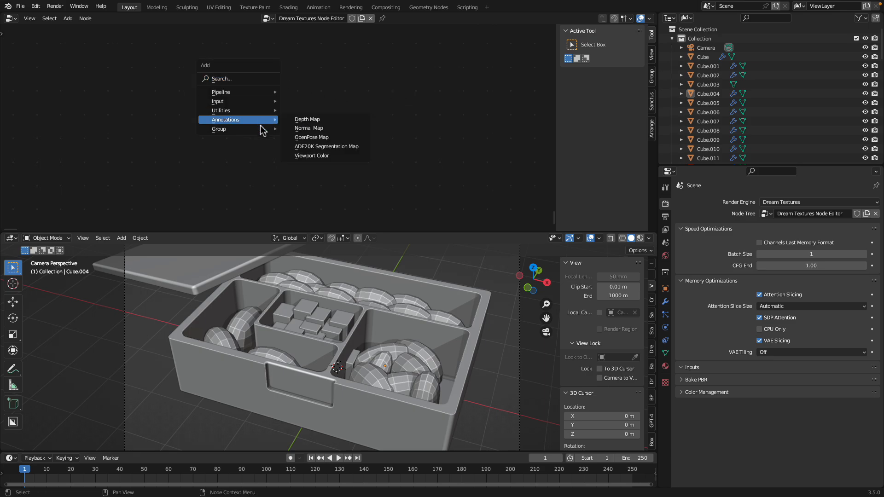
{"action": "left_click", "coordinate": [288, 130]}
{"action": "left_click", "coordinate": [383, 103]}
{"action": "scroll", "coordinate": [352, 104], "scroll_direction": "up", "scroll_amount": 8}
{"action": "middle_click_drag", "start_coordinate": [345, 112], "coordinate": [278, 120]}
{"action": "scroll", "coordinate": [272, 117], "scroll_direction": "up", "scroll_amount": 2}
Add a Stable Diffusion node before the Group Output and a ControlNet node before the Stable Diffusion node.
{"action": "key", "text": "shift+a"}
{"action": "mouse_move", "coordinate": [260, 85]}
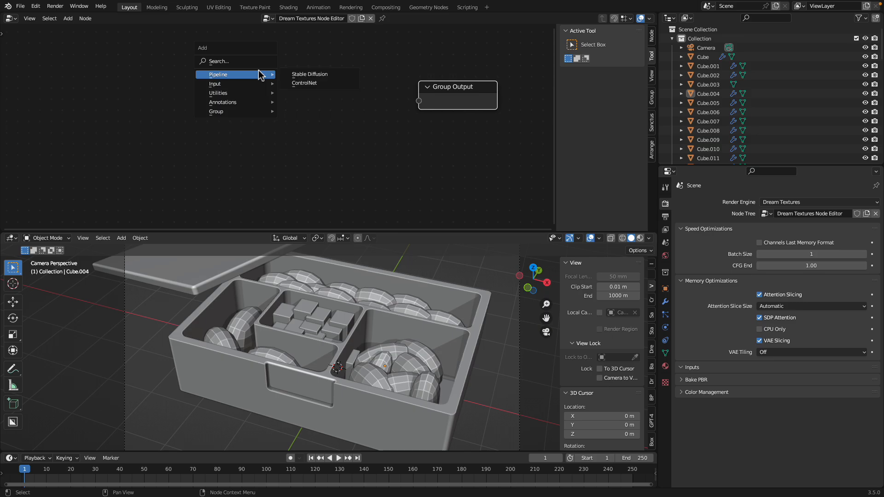
{"action": "left_click", "coordinate": [295, 74]}
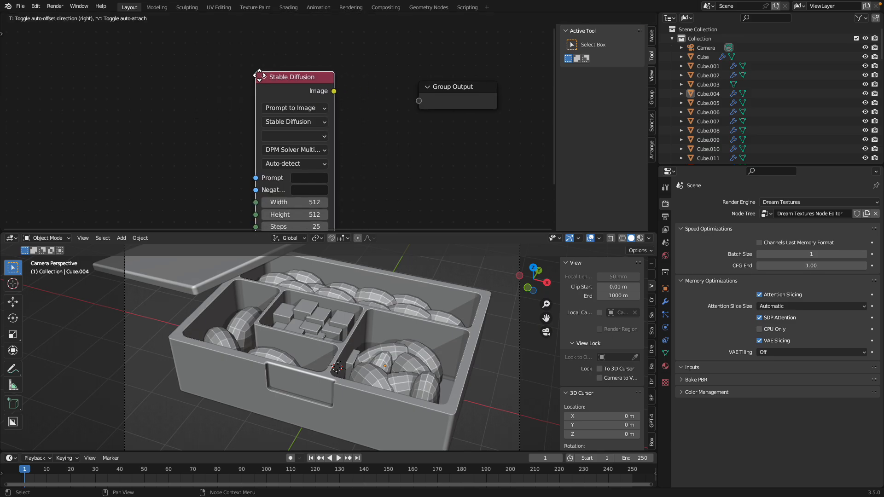
{"action": "left_click", "coordinate": [295, 79]}
{"action": "key", "text": "shift+a"}
{"action": "left_click", "coordinate": [267, 82]}
{"action": "left_click", "coordinate": [138, 90]}
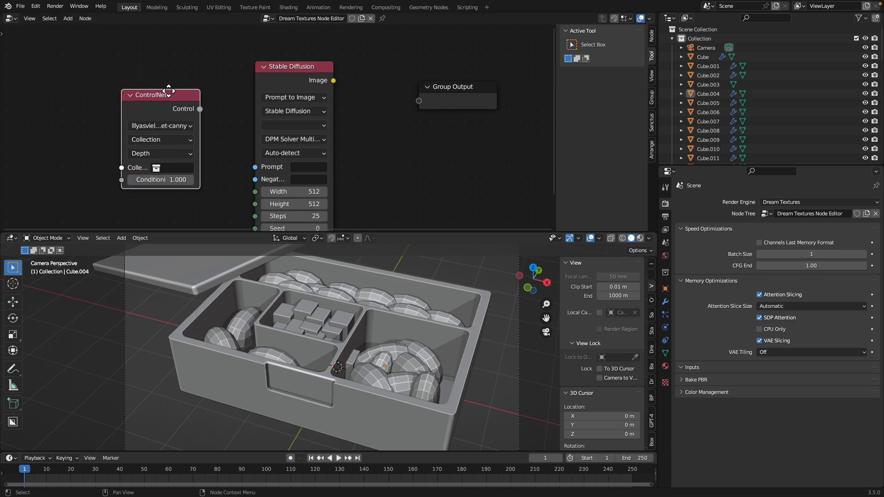
Widen the ControlNet node and set it to the lllyasviel/sd-controlnet-depth model with Collection as its input type.
{"action": "scroll", "coordinate": [117, 98], "scroll_direction": "up", "scroll_amount": 1}
{"action": "left_click_drag", "start_coordinate": [115, 94], "coordinate": [48, 94]}
{"action": "scroll", "coordinate": [69, 99], "scroll_direction": "down", "scroll_amount": 1}
{"action": "left_click", "coordinate": [115, 97]}
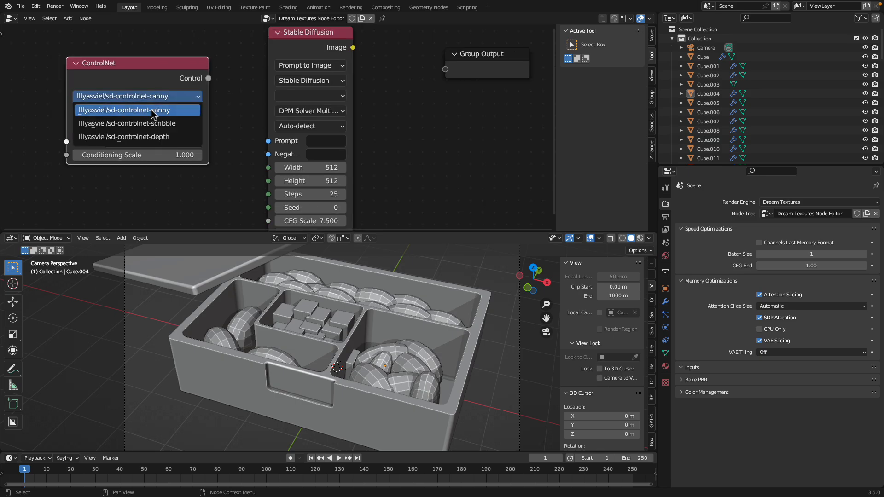
{"action": "left_click", "coordinate": [179, 136]}
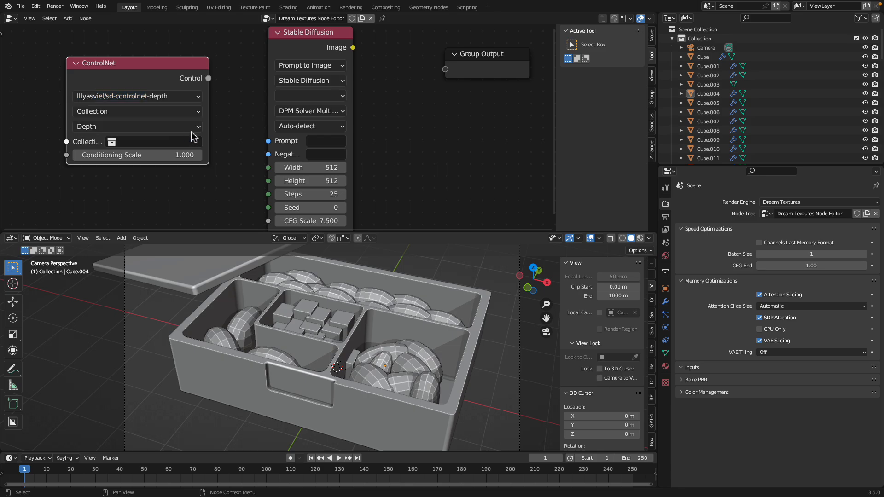
{"action": "scroll", "coordinate": [213, 116], "scroll_direction": "down", "scroll_amount": 2}
{"action": "left_click", "coordinate": [165, 108]}
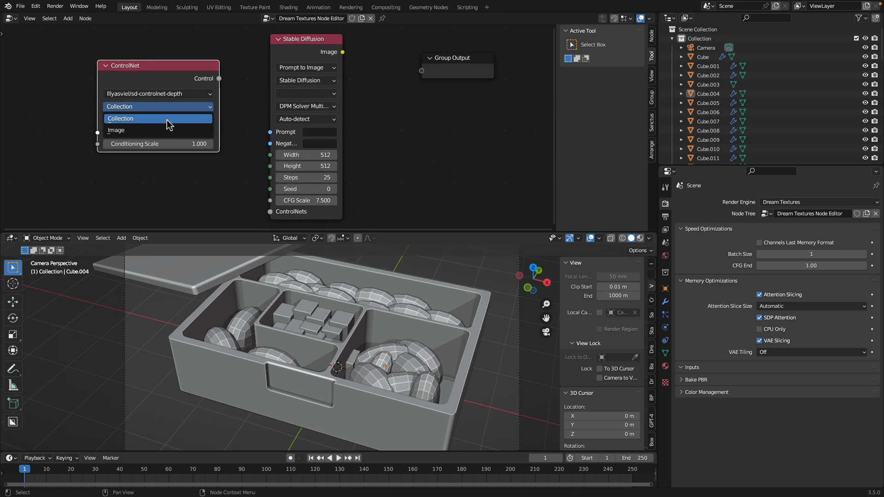
{"action": "left_click", "coordinate": [163, 118]}
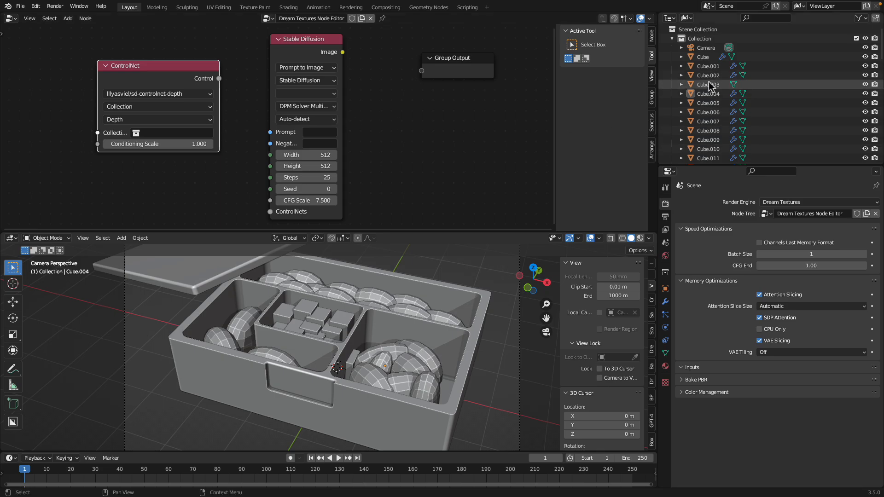
Move all the cube objects of the bento box, from Cube to the last one, into a new collection named BENTO.
{"action": "left_click", "coordinate": [706, 59]}
{"action": "scroll", "coordinate": [721, 112], "scroll_direction": "down", "scroll_amount": 20}
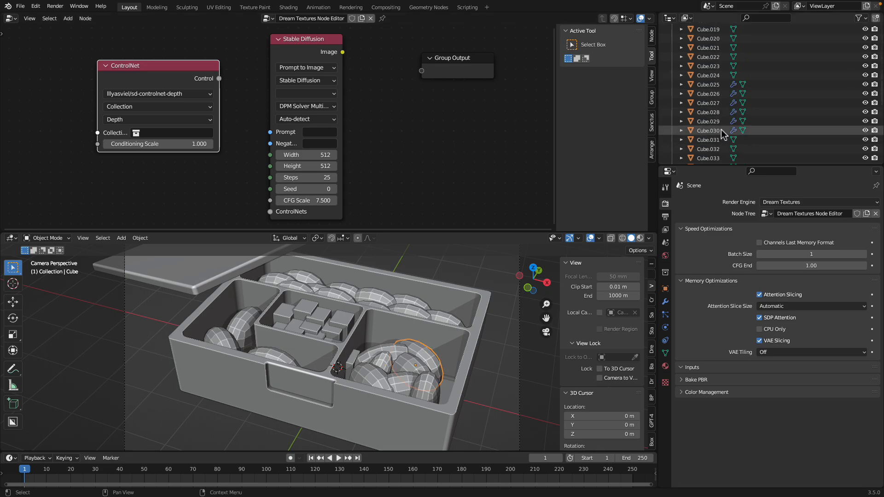
{"action": "left_click", "coordinate": [717, 156], "text": "shift"}
{"action": "scroll", "coordinate": [714, 138], "scroll_direction": "up", "scroll_amount": 20}
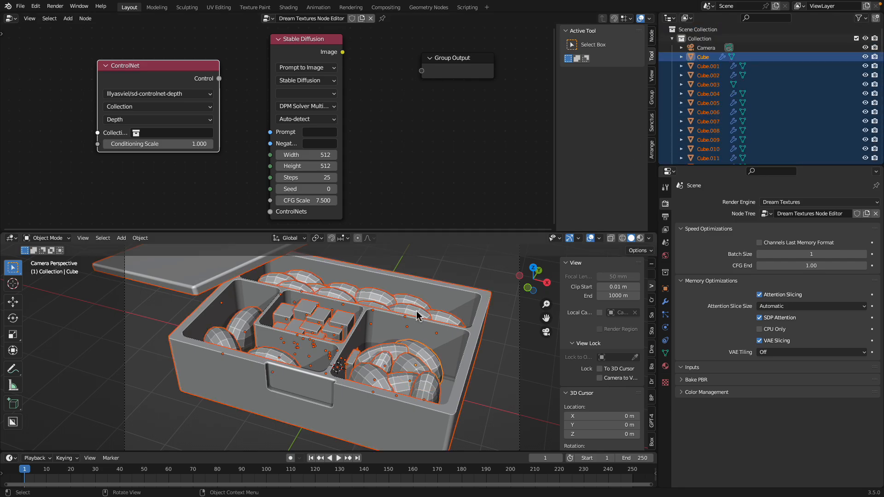
{"action": "key", "text": "m"}
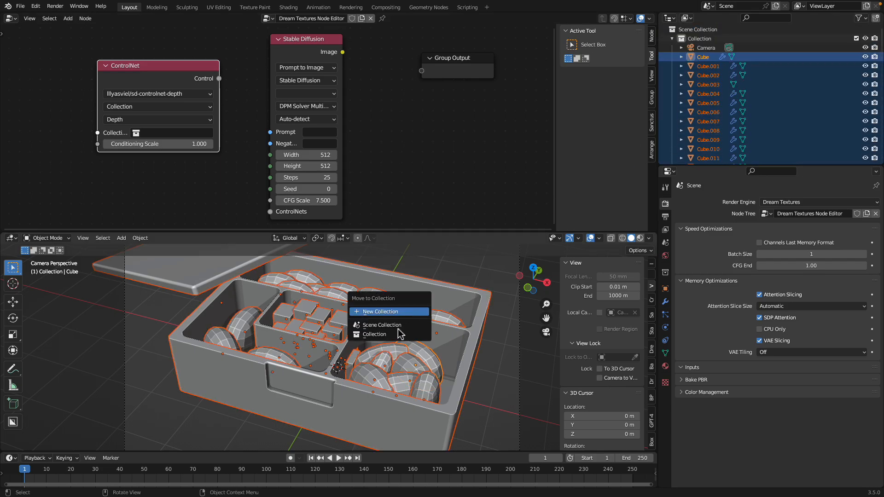
{"action": "left_click", "coordinate": [400, 311]}
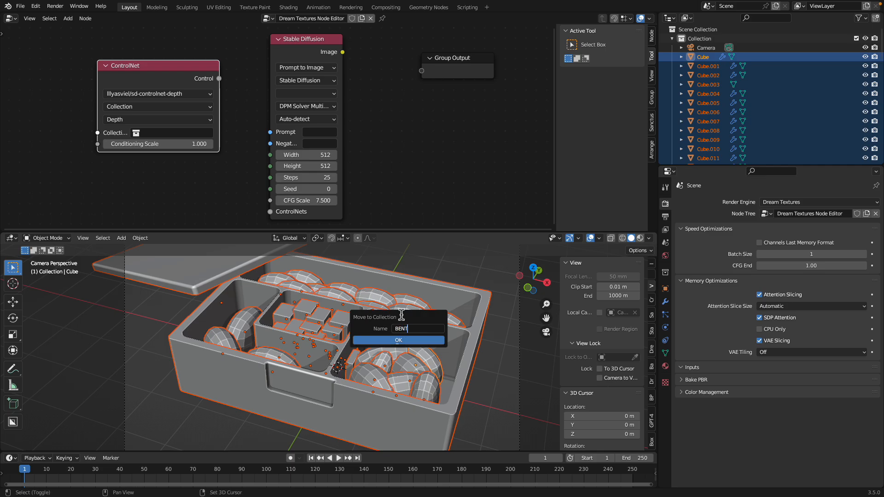
{"action": "left_click", "coordinate": [377, 341]}
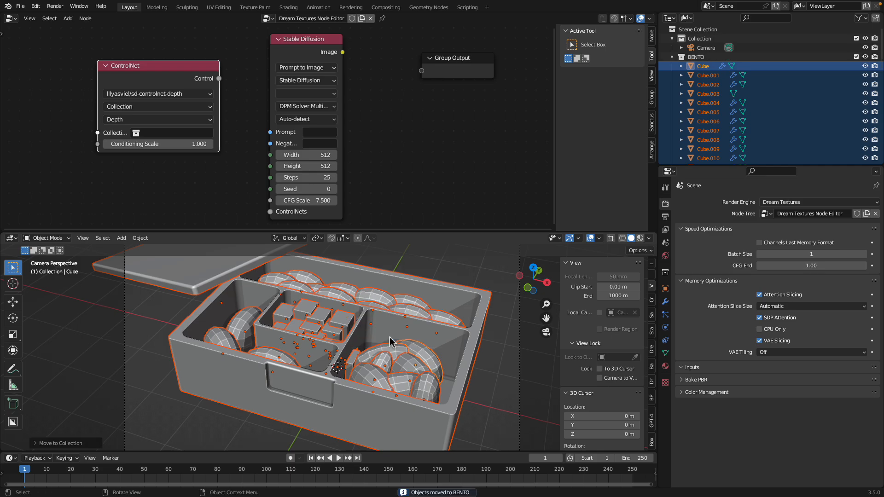
Assign the BENTO collection as the ControlNet node's depth source and save the file.
{"action": "left_click", "coordinate": [167, 121]}
{"action": "left_click", "coordinate": [150, 132]}
{"action": "left_click", "coordinate": [150, 145]}
{"action": "key", "text": "ctrl+s"}
Connect ControlNet's Control output to Stable Diffusion's ControlNets input, and Stable Diffusion's Image output to the Group Output.
{"action": "left_click_drag", "start_coordinate": [220, 80], "coordinate": [240, 97]}
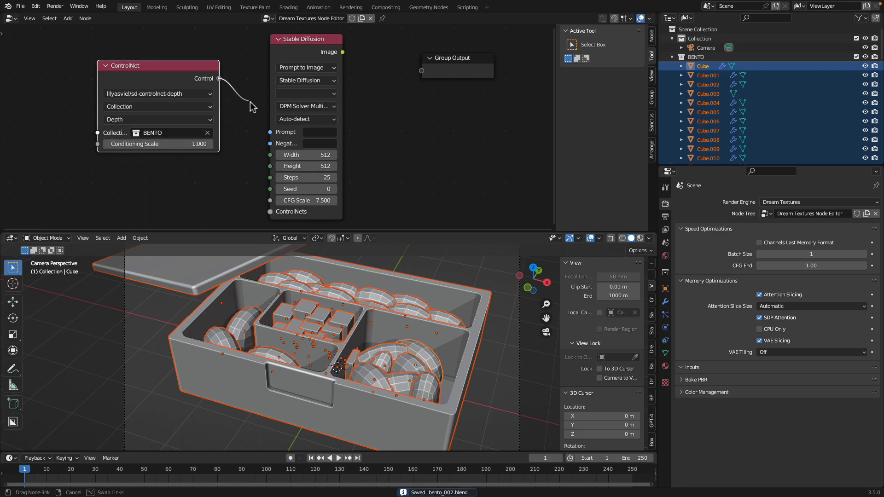
{"action": "left_click_drag", "start_coordinate": [252, 134], "coordinate": [276, 215]}
{"action": "left_click", "coordinate": [274, 122]}
{"action": "left_click_drag", "start_coordinate": [274, 121], "coordinate": [246, 121]}
{"action": "left_click_drag", "start_coordinate": [343, 52], "coordinate": [454, 64]}
Widen the Stable Diffusion node and set its model to dreamlike-art/dreamlike-photoreal-1.0.
{"action": "left_click_drag", "start_coordinate": [345, 91], "coordinate": [417, 87]}
{"action": "left_click_drag", "start_coordinate": [313, 54], "coordinate": [337, 44]}
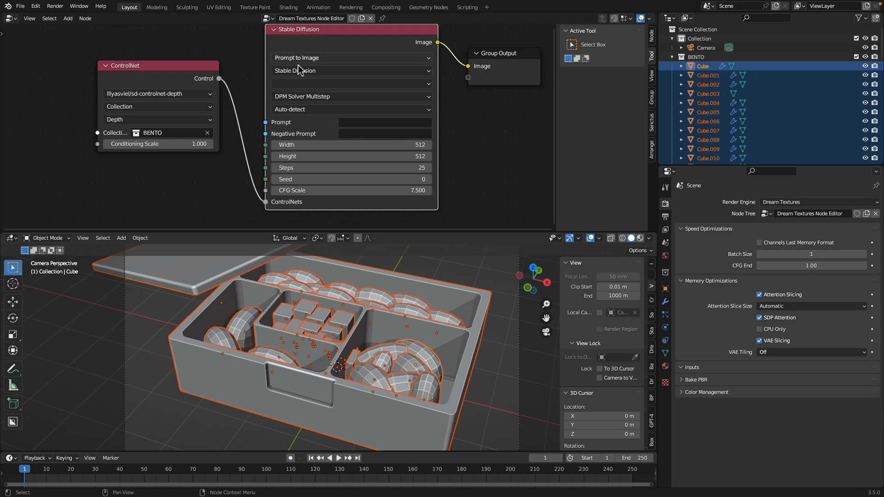
{"action": "left_click", "coordinate": [324, 72]}
{"action": "left_click", "coordinate": [305, 83]}
{"action": "left_click", "coordinate": [312, 84]}
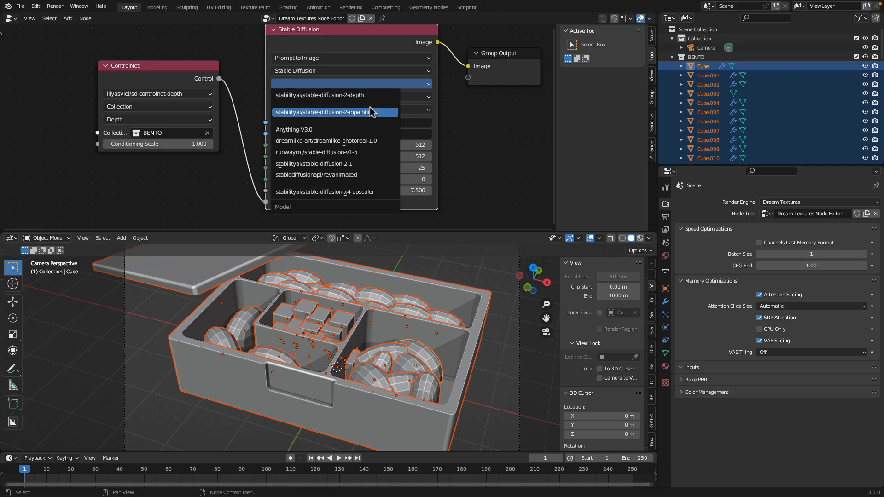
{"action": "left_click", "coordinate": [371, 140]}
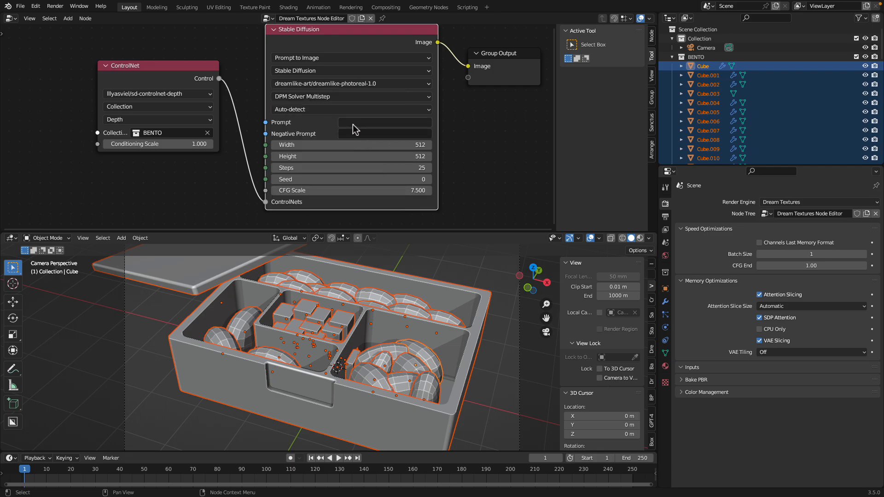
Add a Random Seed node below ControlNet, connect its Value to Stable Diffusion's Seed input, and save the file.
{"action": "scroll", "coordinate": [205, 163], "scroll_direction": "down", "scroll_amount": 1}
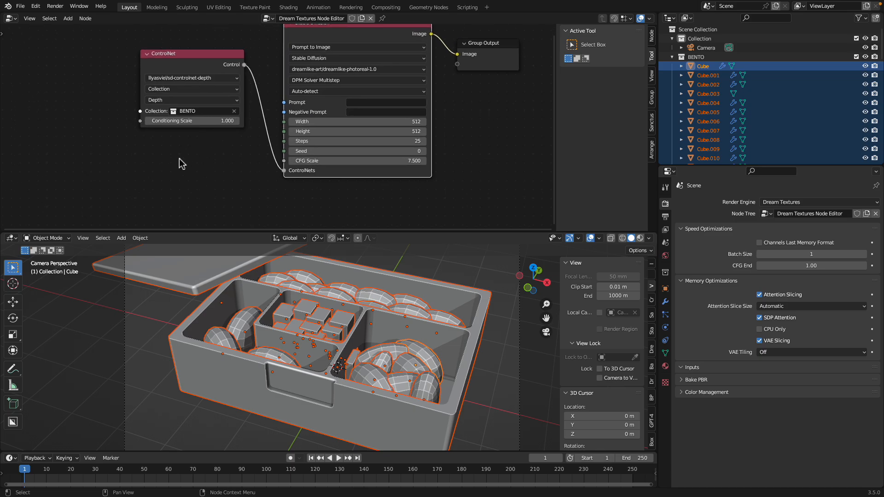
{"action": "key", "text": "shift+a"}
{"action": "left_click", "coordinate": [180, 146]}
{"action": "type", "text": "rac"}
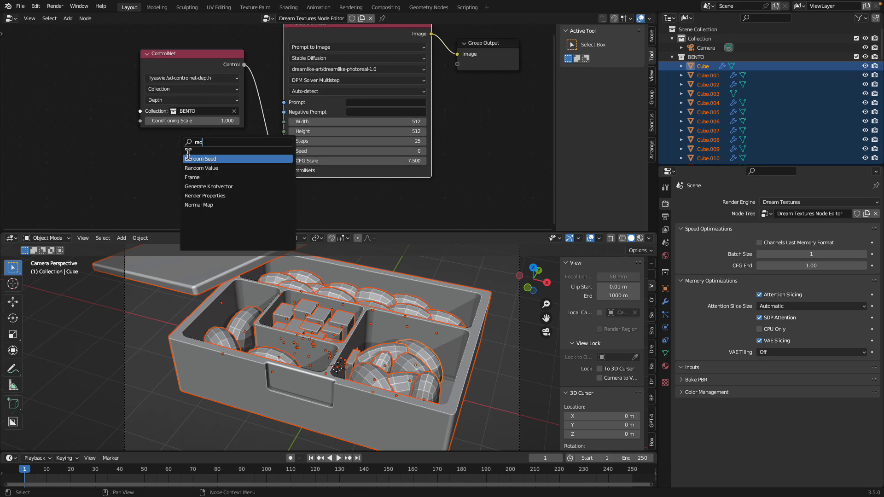
{"action": "left_click", "coordinate": [189, 157]}
{"action": "left_click", "coordinate": [184, 158]}
{"action": "left_click_drag", "start_coordinate": [233, 146], "coordinate": [286, 153]}
{"action": "left_click_drag", "start_coordinate": [202, 137], "coordinate": [195, 152]}
{"action": "middle_click_drag", "start_coordinate": [252, 133], "coordinate": [244, 141]}
{"action": "key", "text": "ctrl+s"}
Set the prompt to "masterpiece, bento foods, sushi, beautiful" and the negative prompt to "ugly, blurry, worst quality", then save the file.
{"action": "scroll", "coordinate": [244, 147], "scroll_direction": "up", "scroll_amount": 1}
{"action": "left_click", "coordinate": [373, 112]}
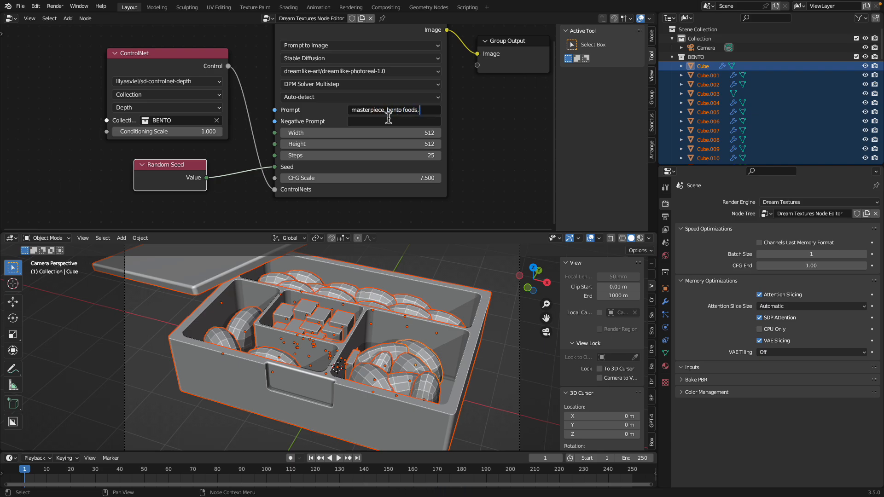
{"action": "type", "text": "nbeau"}
{"action": "key", "text": "BackSpace"}
{"action": "type", "text": "bneautiful"}
{"action": "key", "text": "Return"}
{"action": "left_click", "coordinate": [389, 122]}
{"action": "key", "text": "Return"}
{"action": "key", "text": "ctrl+s"}
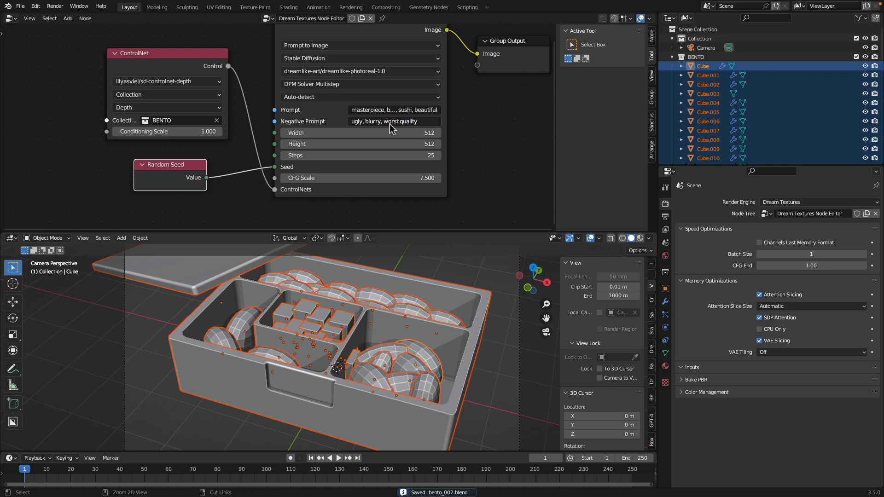
Set the Stable Diffusion node's image width to 768.
{"action": "left_click", "coordinate": [360, 136]}
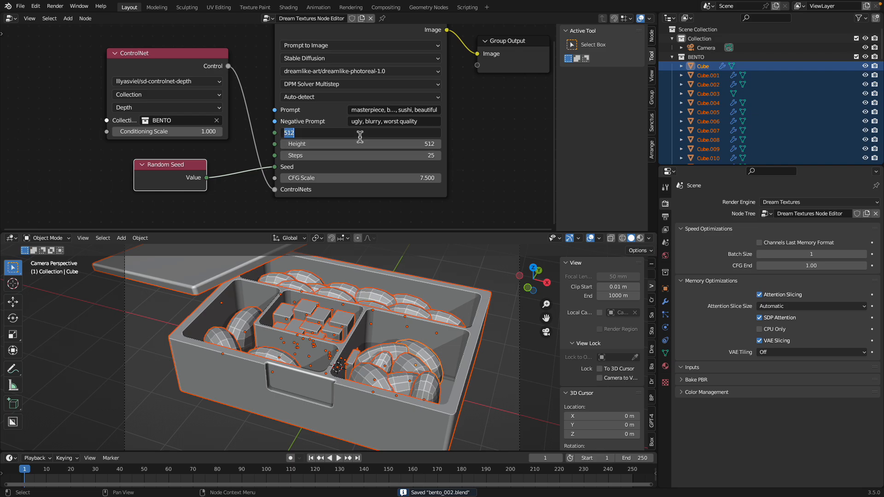
{"action": "type", "text": "768"}
{"action": "key", "text": "Return"}
{"action": "middle_click_drag", "start_coordinate": [466, 142], "coordinate": [487, 172]}
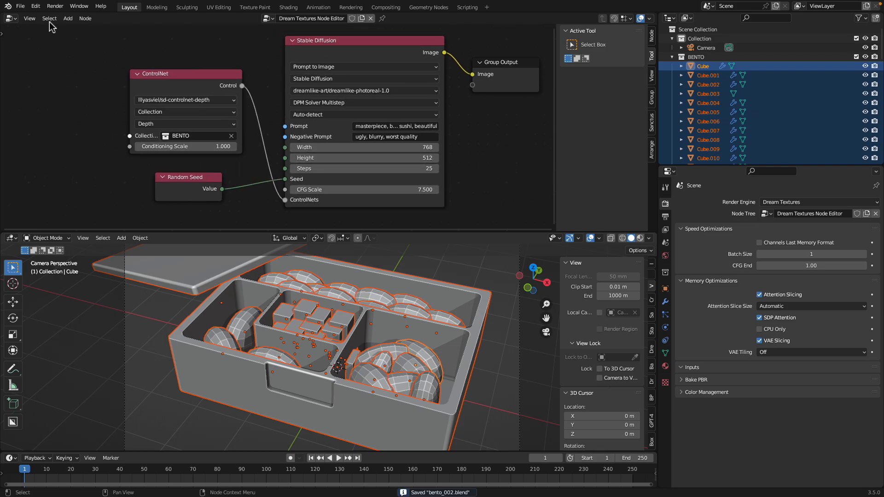
Close the Blender session and minimize the browser and PDF windows to reveal the desktop.
{"action": "left_click", "coordinate": [25, 18]}
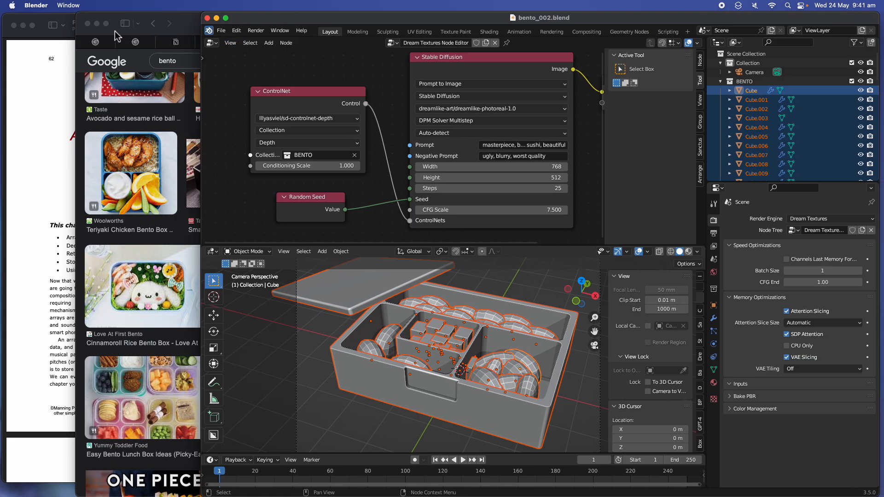
{"action": "left_click", "coordinate": [255, 30]}
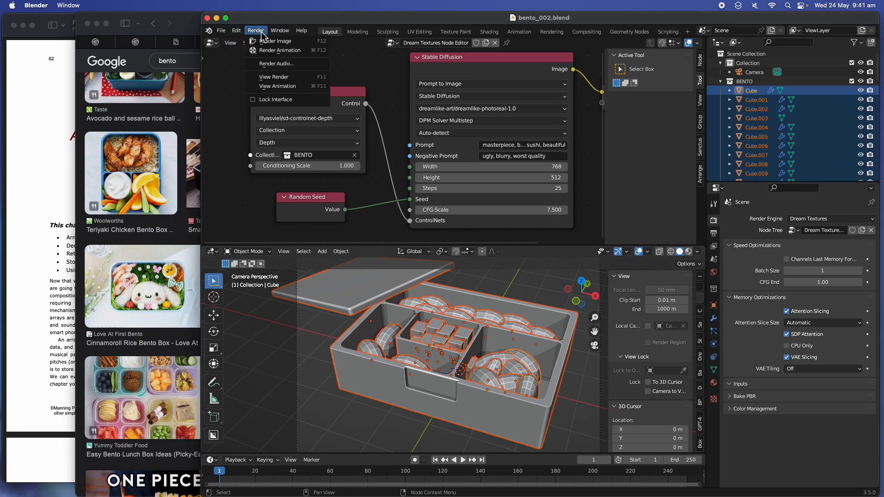
{"action": "left_click", "coordinate": [209, 18]}
{"action": "left_click", "coordinate": [95, 24]}
{"action": "left_click", "coordinate": [22, 25]}
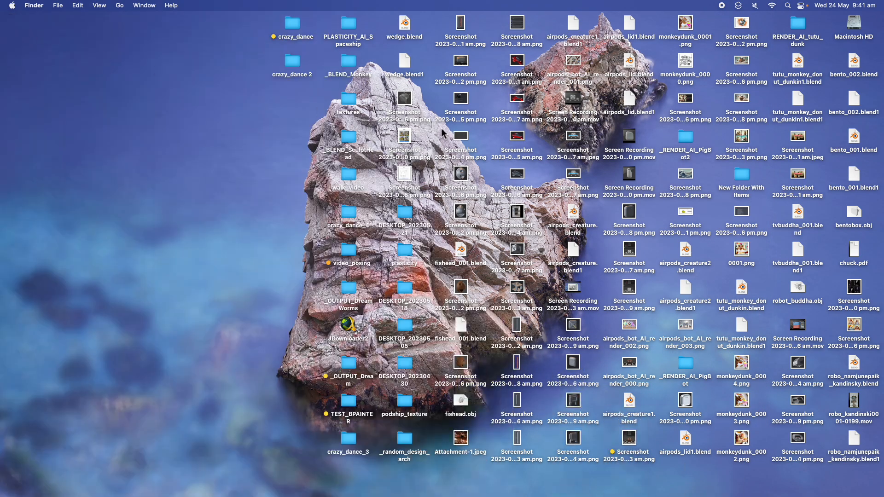
Switch to Finder and show the package contents of Blender.app in the Applications folder.
{"action": "double_click", "coordinate": [346, 136]}
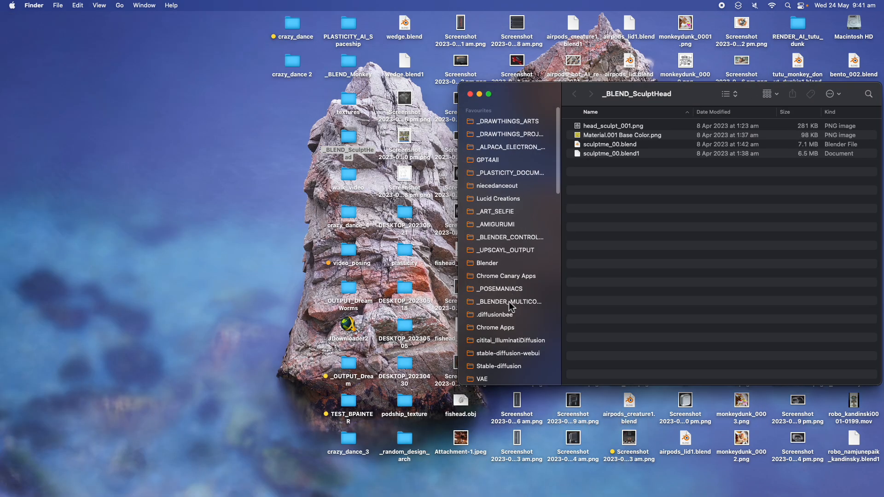
{"action": "scroll", "coordinate": [511, 322], "scroll_direction": "down", "scroll_amount": 8}
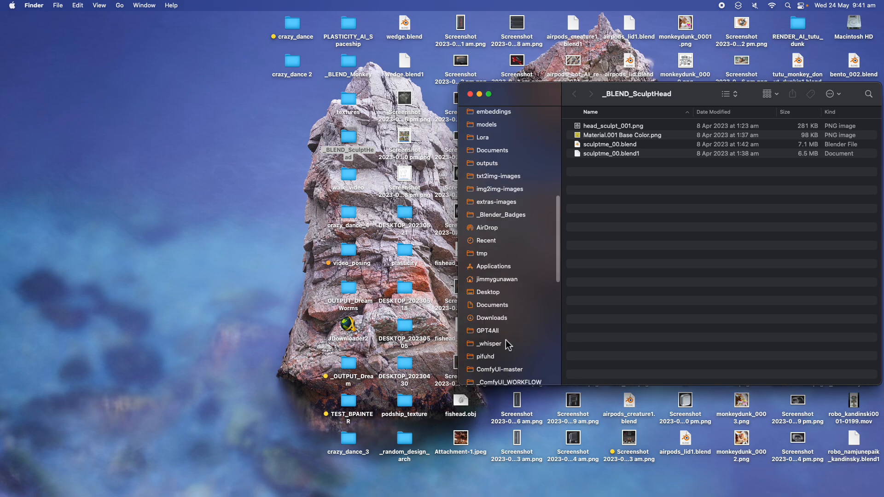
{"action": "left_click", "coordinate": [494, 266]}
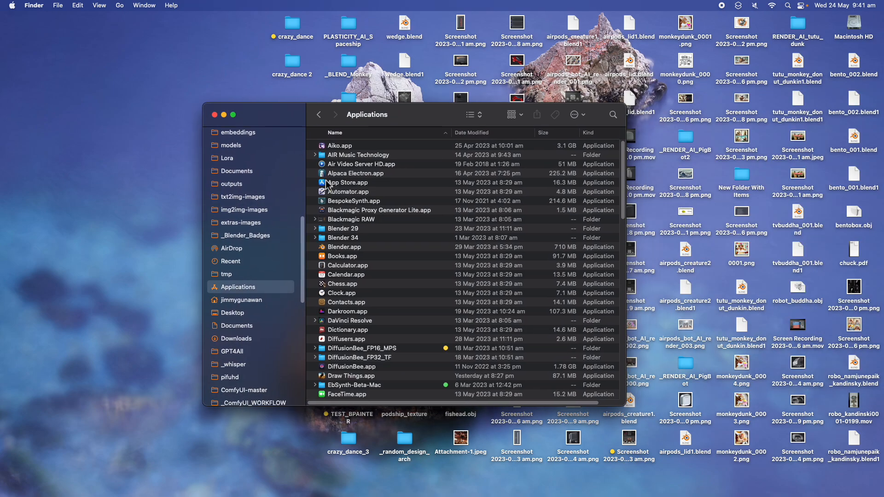
{"action": "left_click", "coordinate": [355, 239]}
{"action": "left_click", "coordinate": [357, 248]}
{"action": "right_click", "coordinate": [355, 248]}
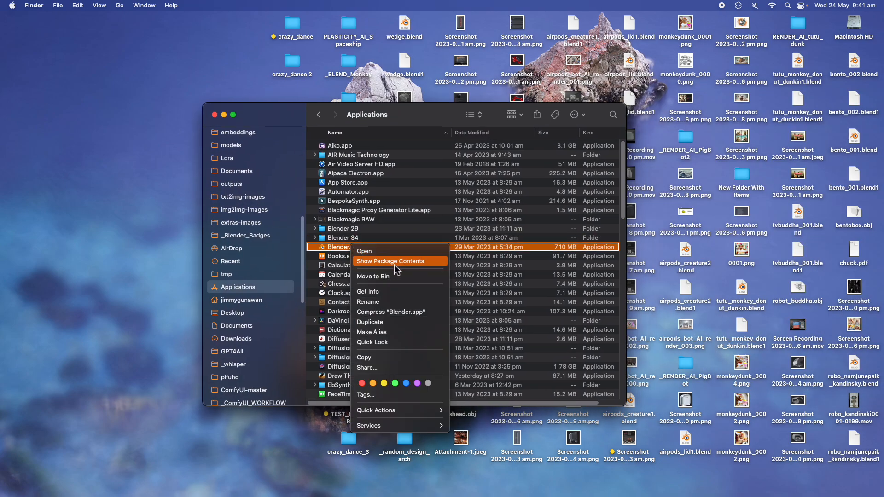
{"action": "left_click", "coordinate": [395, 262]}
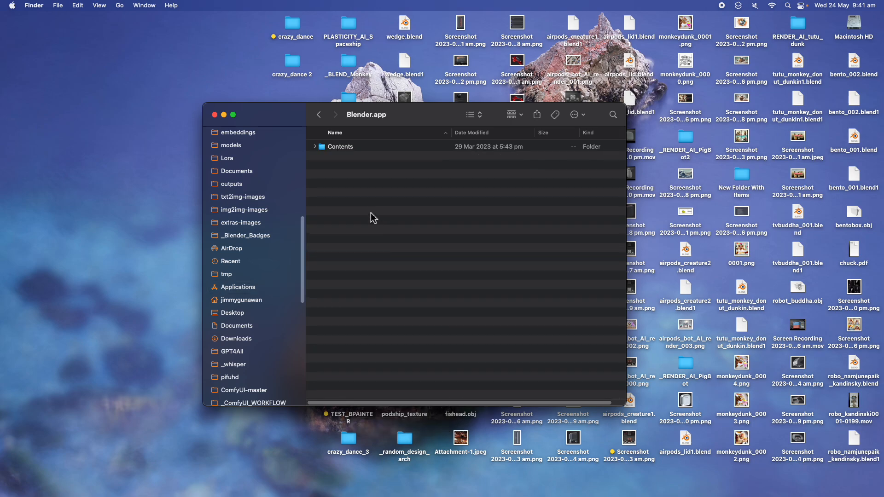
Launch the Blender executable from the package's Contents/MacOS folder so it runs with a terminal.
{"action": "double_click", "coordinate": [343, 147]}
{"action": "double_click", "coordinate": [346, 166]}
{"action": "left_click", "coordinate": [346, 147]}
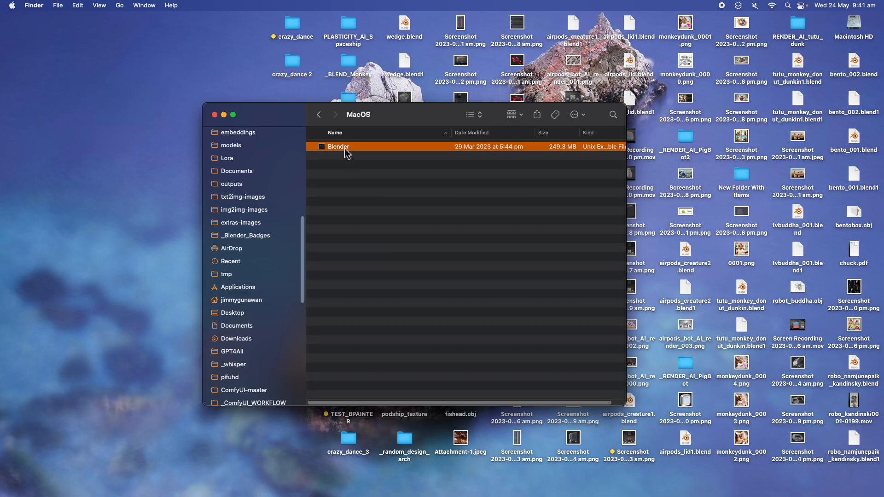
{"action": "double_click", "coordinate": [345, 148]}
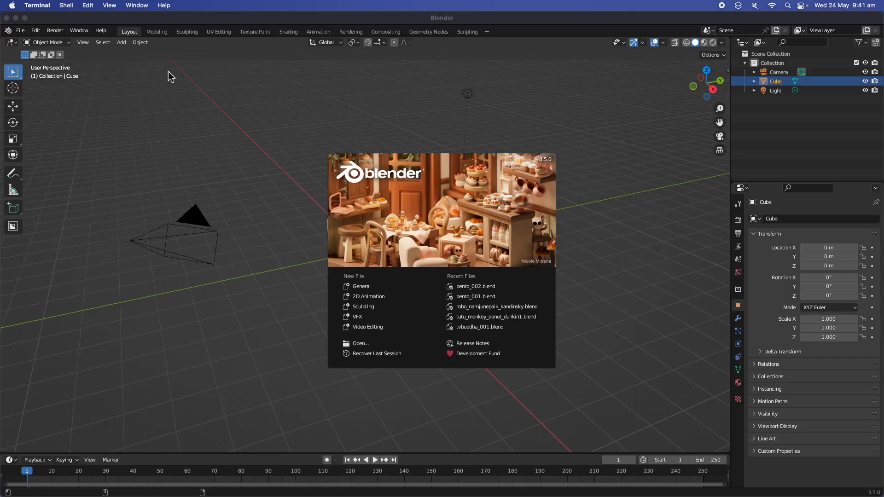
Shift the new Blender window aside to expose the terminal, and reopen the recent file bento_002.blend.
{"action": "left_click", "coordinate": [169, 74]}
{"action": "left_click_drag", "start_coordinate": [39, 17], "coordinate": [187, 17]}
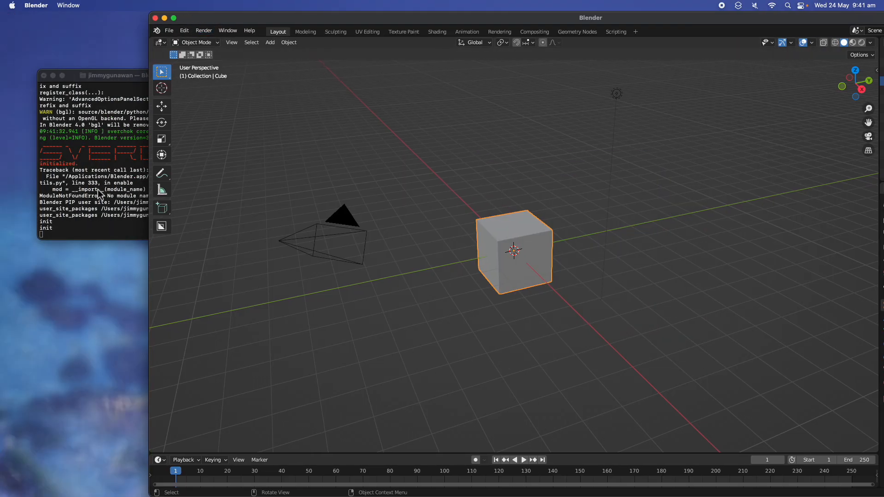
{"action": "left_click", "coordinate": [169, 30]}
{"action": "mouse_move", "coordinate": [191, 60]}
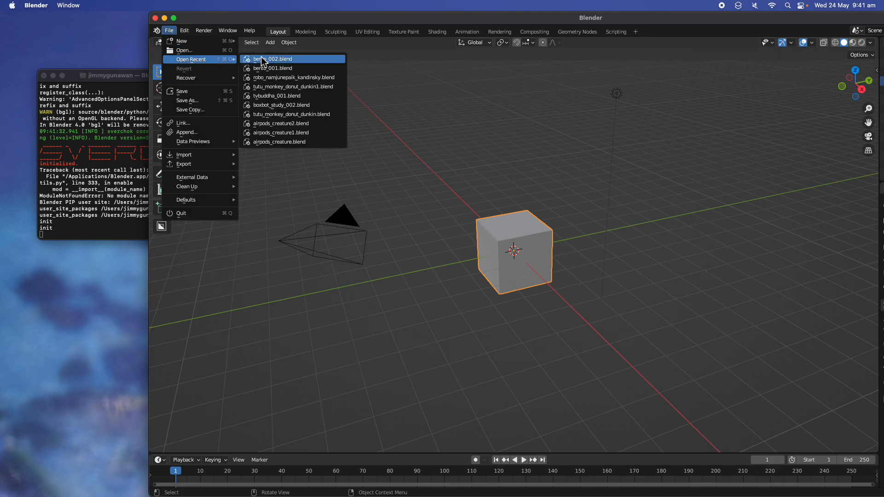
{"action": "left_click", "coordinate": [261, 59]}
Render the bento scene as a still image and move the render window clear of the node setup.
{"action": "left_click", "coordinate": [204, 30]}
{"action": "left_click", "coordinate": [211, 44]}
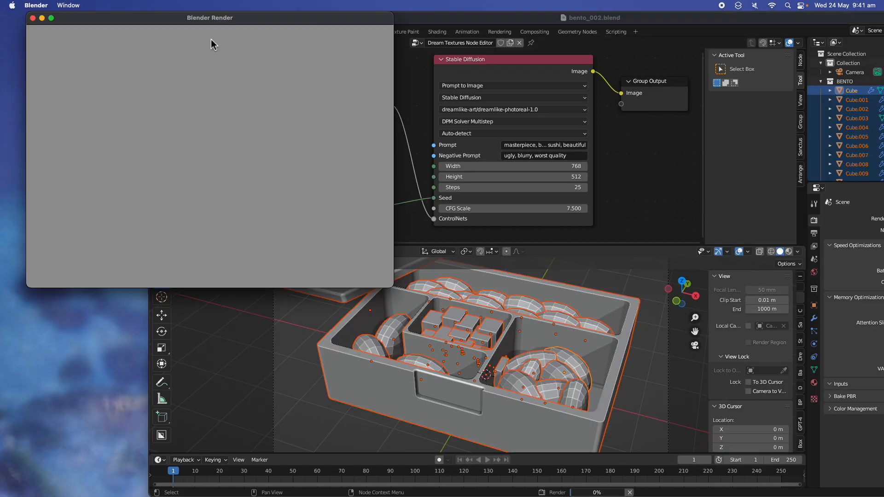
{"action": "left_click_drag", "start_coordinate": [218, 18], "coordinate": [455, 85]}
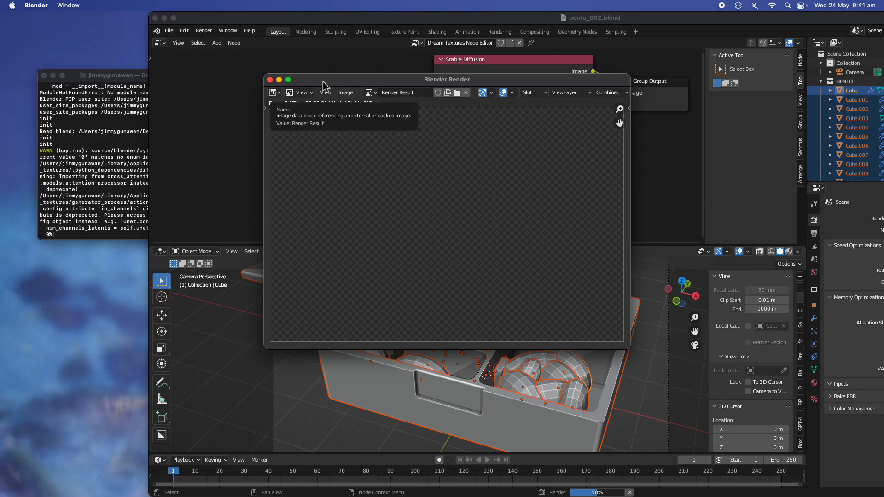
{"action": "left_click_drag", "start_coordinate": [331, 84], "coordinate": [423, 85]}
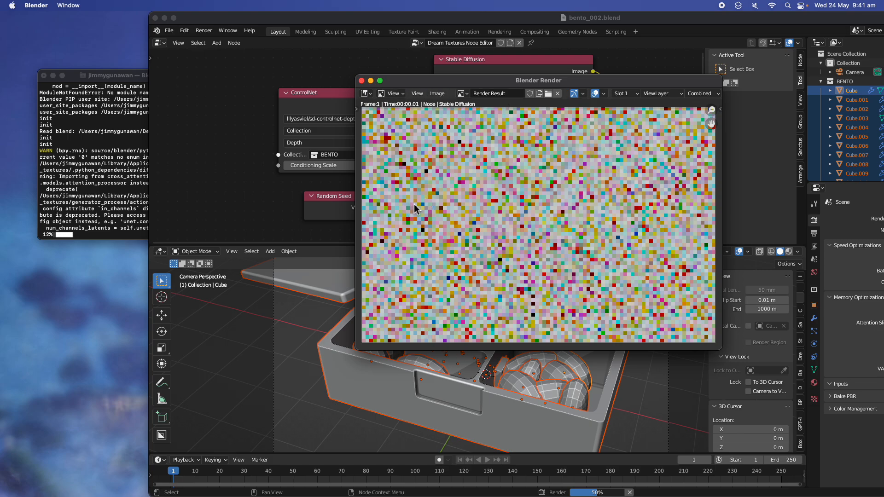
{"action": "left_click_drag", "start_coordinate": [431, 83], "coordinate": [117, 196]}
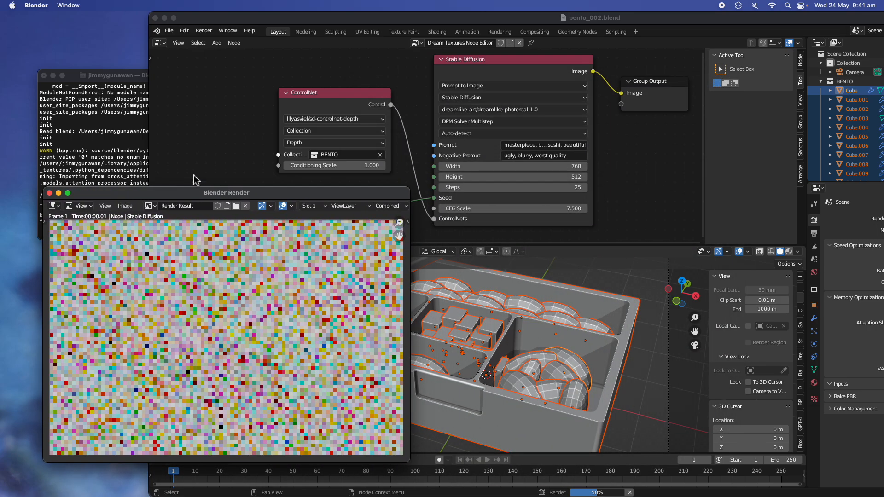
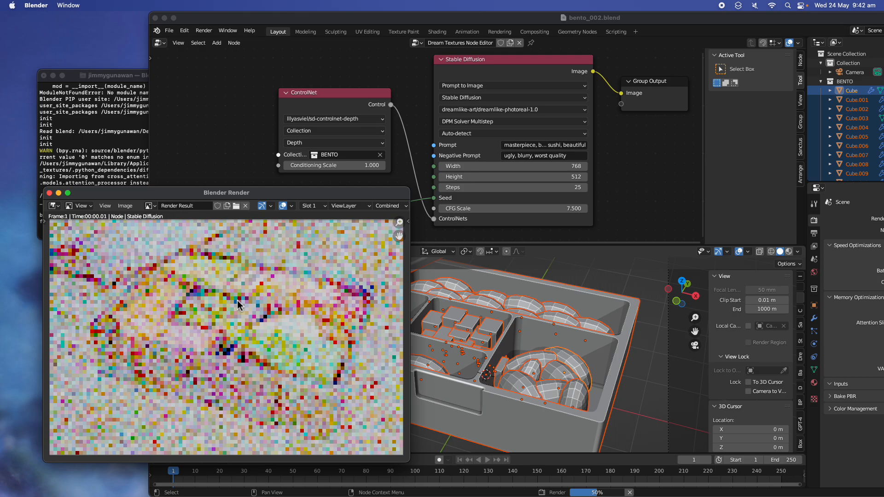
Rearrange the render, terminal and main windows to follow the diffusion progress and inspect the finished image.
{"action": "left_click_drag", "start_coordinate": [330, 193], "coordinate": [751, 106]}
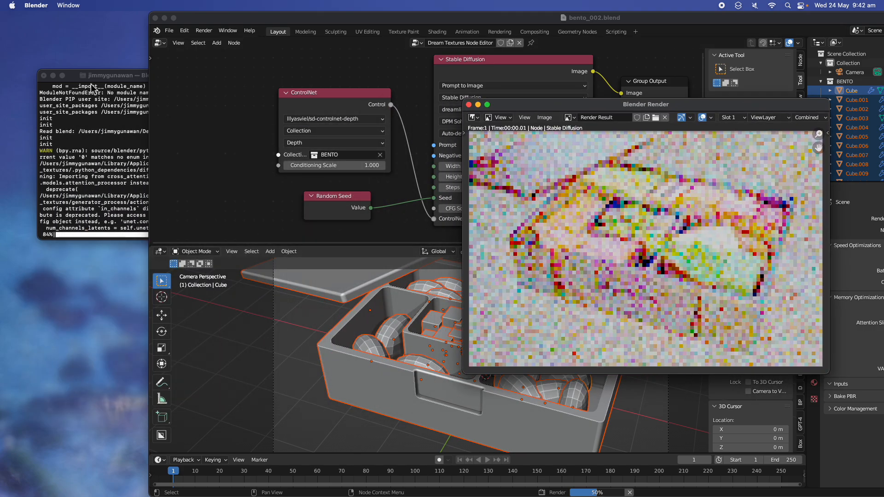
{"action": "left_click_drag", "start_coordinate": [103, 76], "coordinate": [102, 67]}
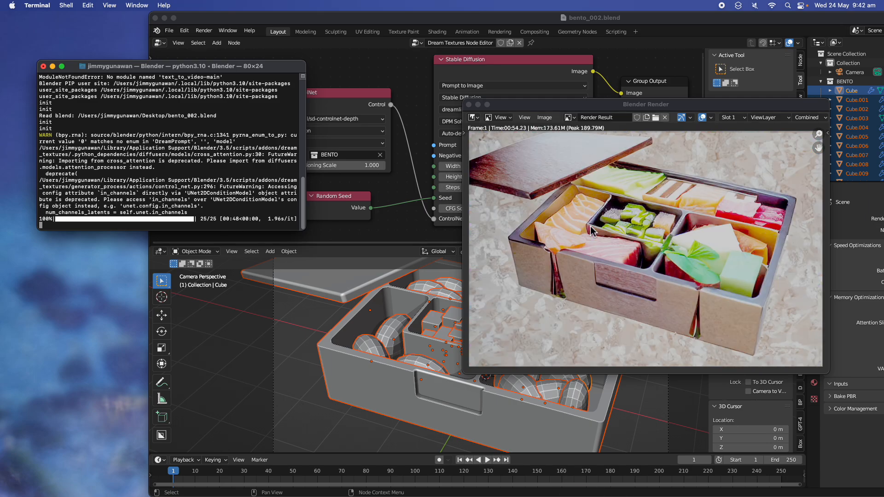
{"action": "mouse_move", "coordinate": [636, 88]}
{"action": "left_mouse_down"}
{"action": "mouse_move", "coordinate": [613, 105]}
{"action": "mouse_move", "coordinate": [638, 91]}
{"action": "left_mouse_up"}
{"action": "left_click_drag", "start_coordinate": [607, 19], "coordinate": [376, 36]}
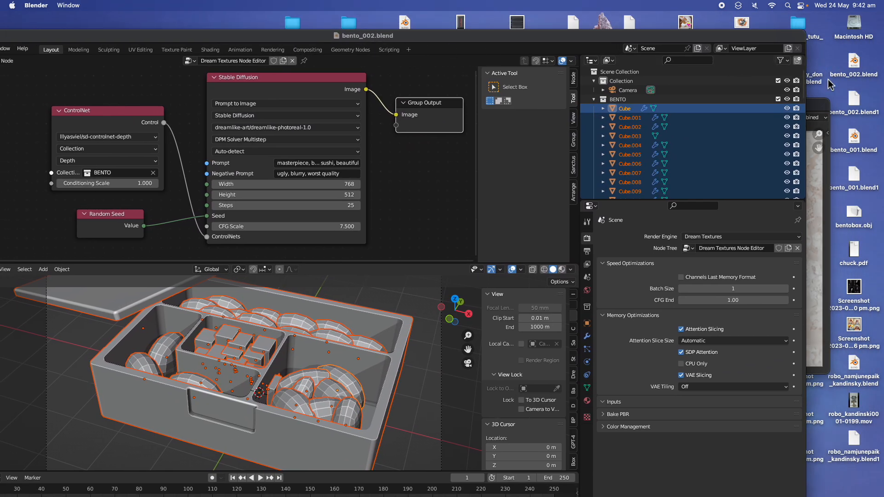
Find the scene's colour management settings in the render properties and set the view transform to Standard.
{"action": "left_click", "coordinate": [821, 105]}
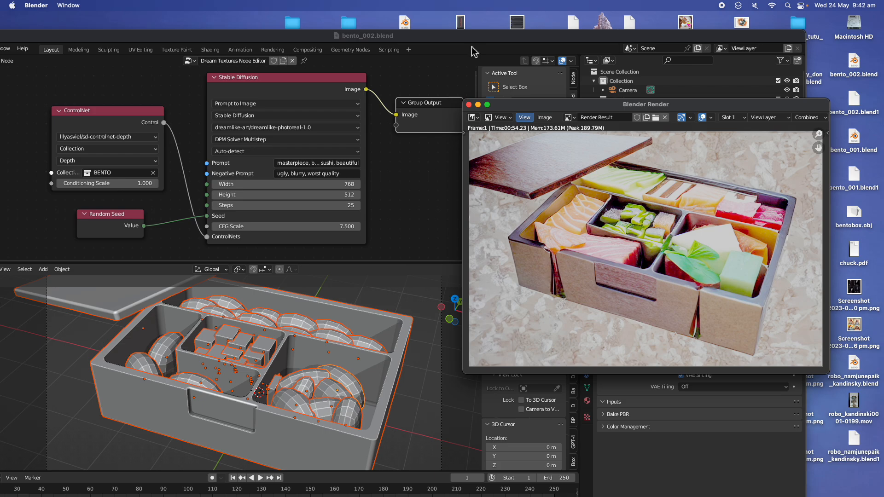
{"action": "left_click_drag", "start_coordinate": [470, 37], "coordinate": [447, 29]}
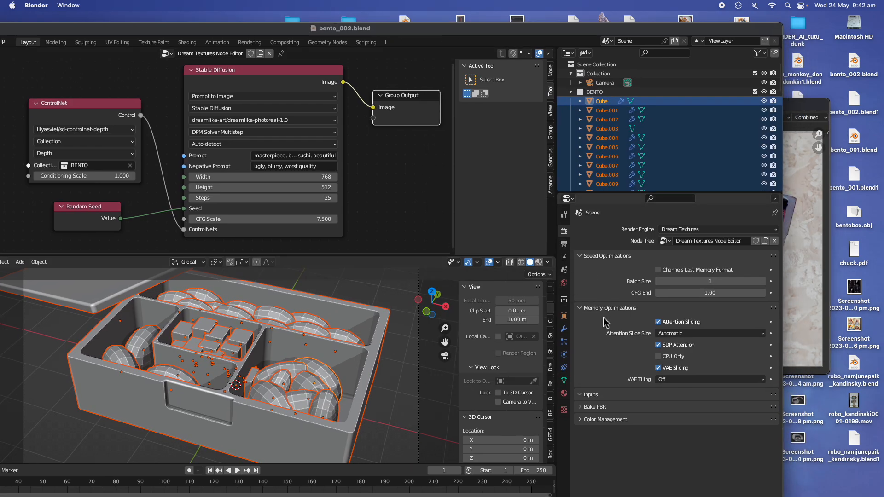
{"action": "left_click", "coordinate": [564, 243]}
{"action": "left_click", "coordinate": [564, 257]}
{"action": "left_click", "coordinate": [565, 269]}
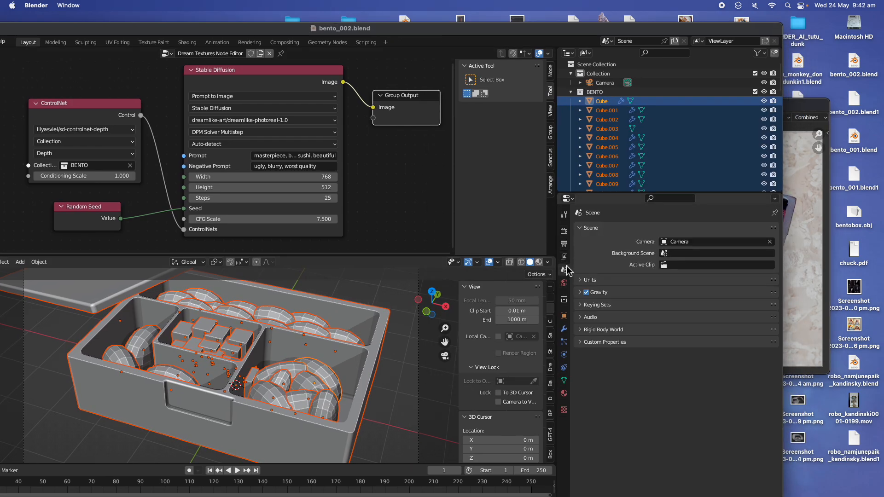
{"action": "left_click", "coordinate": [564, 283]}
{"action": "left_click", "coordinate": [577, 230]}
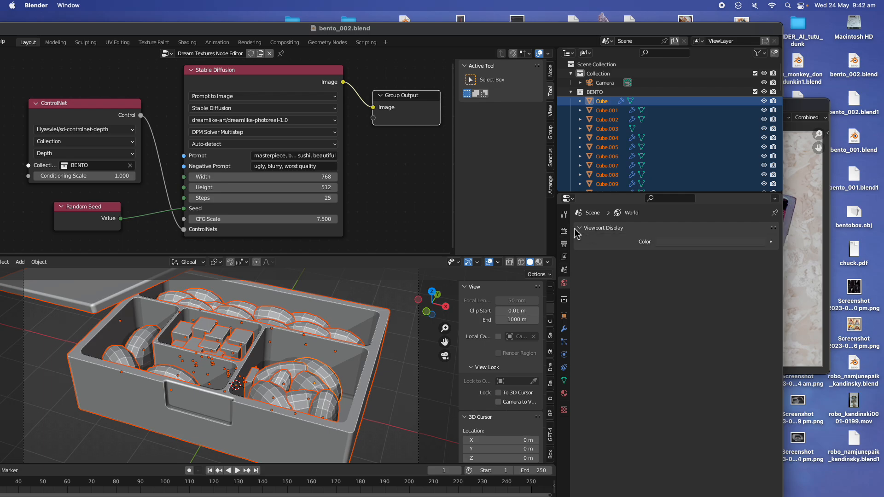
{"action": "left_click", "coordinate": [564, 230]}
{"action": "left_click", "coordinate": [604, 417]}
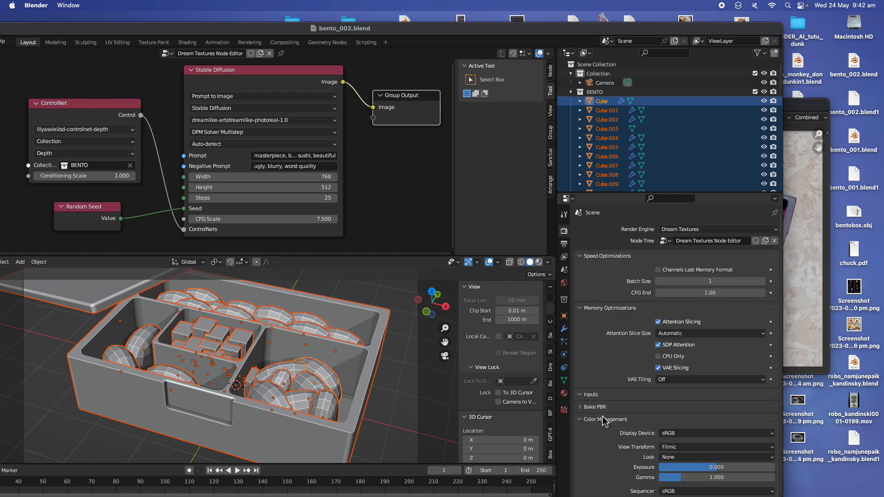
{"action": "left_click", "coordinate": [695, 445]}
{"action": "left_click", "coordinate": [694, 441]}
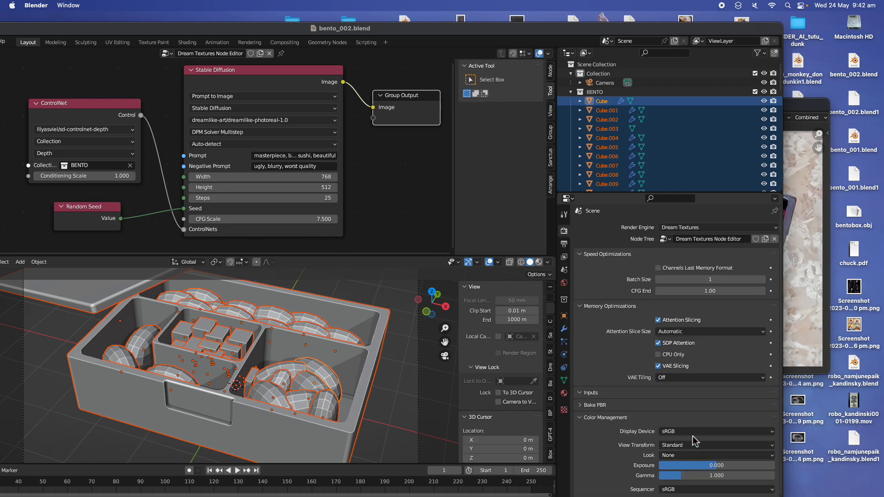
Bring back the rendered bento image, try exposure adjustments against it, and return the exposure to 0.
{"action": "key", "text": "F11"}
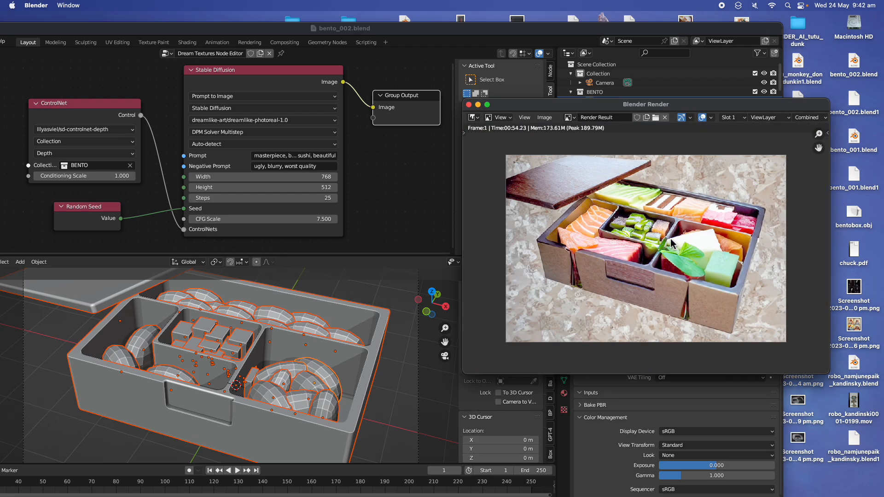
{"action": "left_click_drag", "start_coordinate": [717, 467], "coordinate": [715, 467]}
{"action": "left_click_drag", "start_coordinate": [721, 30], "coordinate": [551, 26]}
{"action": "left_click_drag", "start_coordinate": [543, 461], "coordinate": [538, 460]}
{"action": "left_click", "coordinate": [556, 464]}
{"action": "type", "text": "0"}
{"action": "key", "text": "Return"}
{"action": "left_click", "coordinate": [667, 318]}
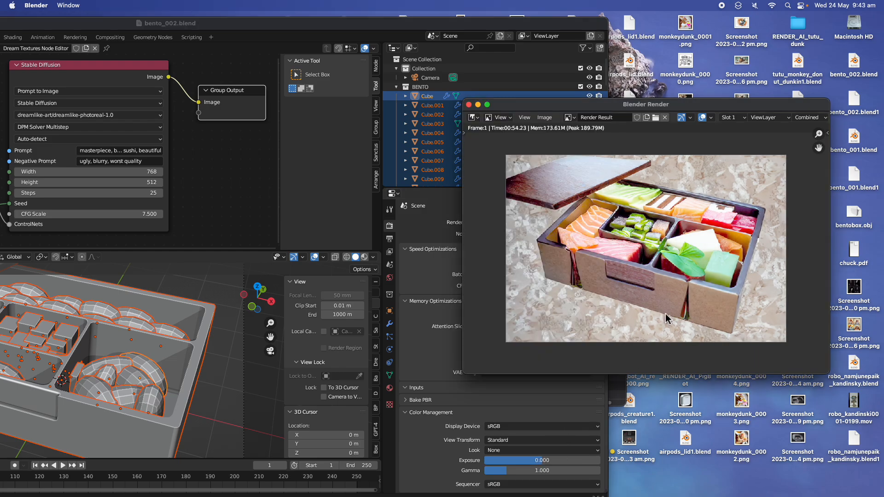
{"action": "scroll", "coordinate": [666, 318], "scroll_direction": "up", "scroll_amount": 1}
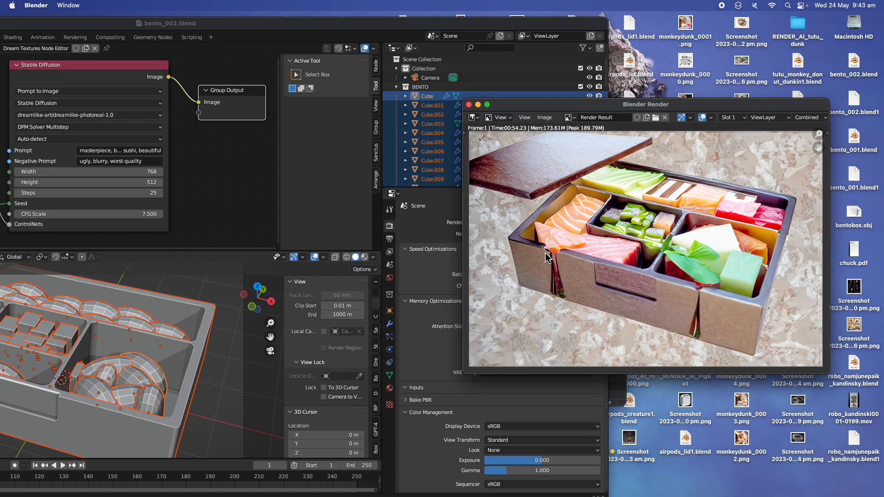
Deselect all objects in the bento scene, save the current file, and bring the whole Blender window into view.
{"action": "middle_click_drag", "start_coordinate": [166, 286], "coordinate": [187, 319]}
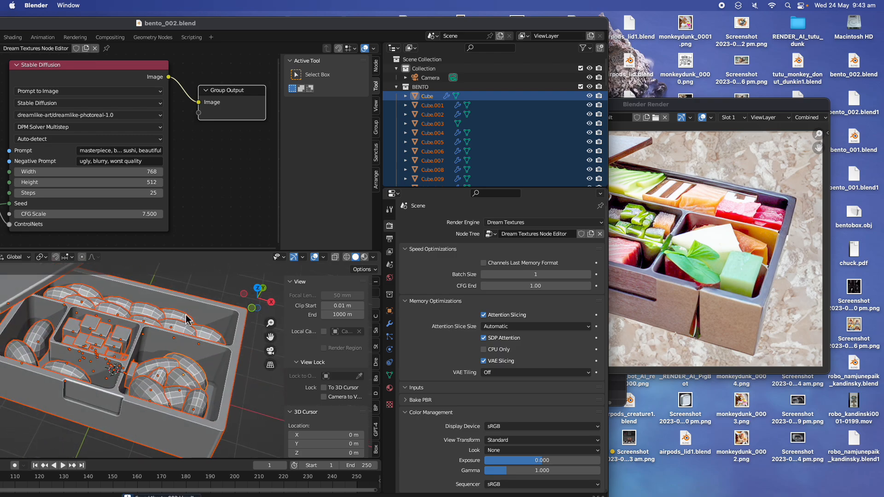
{"action": "left_click_drag", "start_coordinate": [19, 28], "coordinate": [244, 24]}
{"action": "key", "text": "alt+a"}
{"action": "key", "text": "super+s"}
{"action": "left_click_drag", "start_coordinate": [28, 23], "coordinate": [127, 23]}
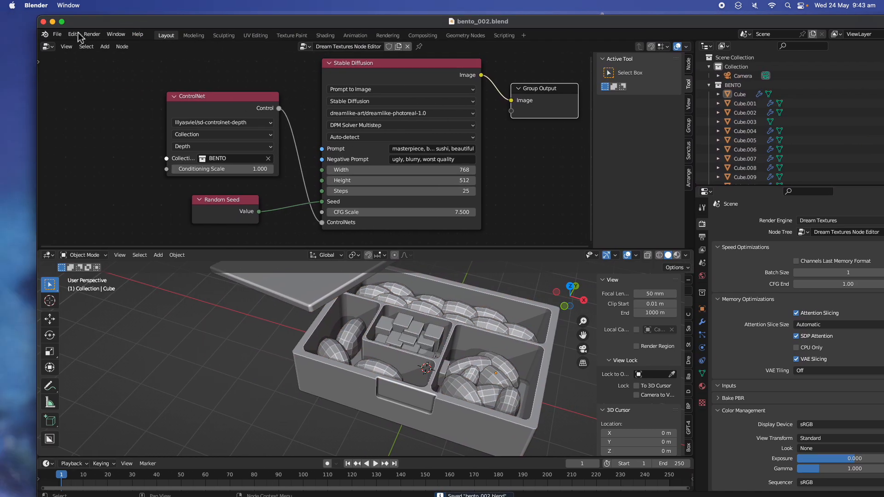
Save an incremented copy of the file to the Desktop as bento_003.blend.
{"action": "left_click", "coordinate": [57, 35]}
{"action": "left_click", "coordinate": [78, 104]}
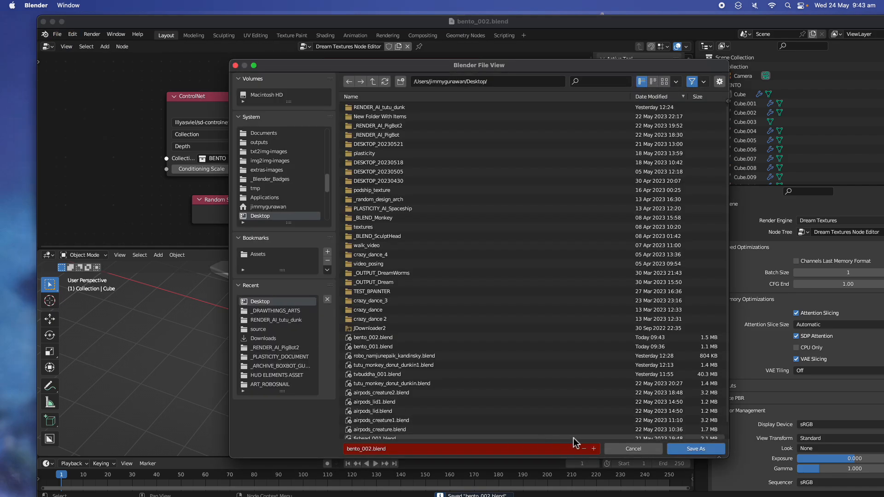
{"action": "left_click", "coordinate": [593, 449]}
{"action": "left_click", "coordinate": [685, 449]}
{"action": "double_click", "coordinate": [249, 21]}
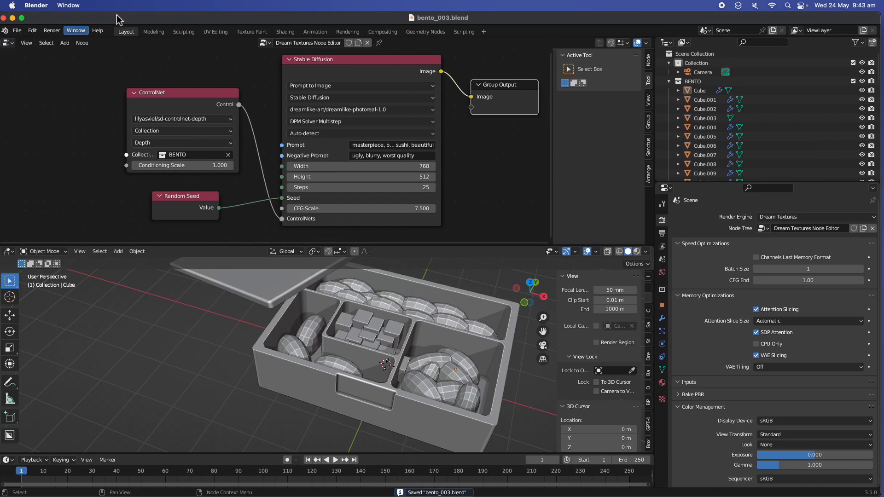
{"action": "left_click_drag", "start_coordinate": [116, 15], "coordinate": [100, 22]}
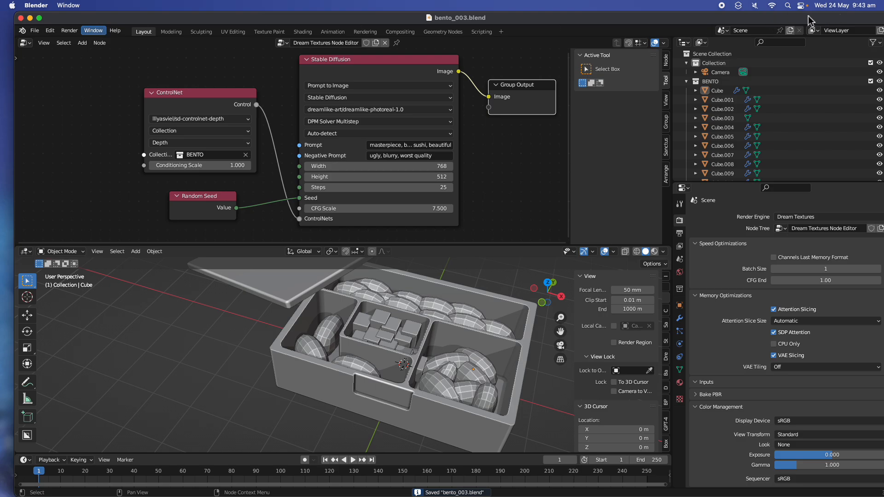
Select every object in the bento scene and convert them all to plain meshes.
{"action": "left_click", "coordinate": [406, 324]}
{"action": "key", "text": "a"}
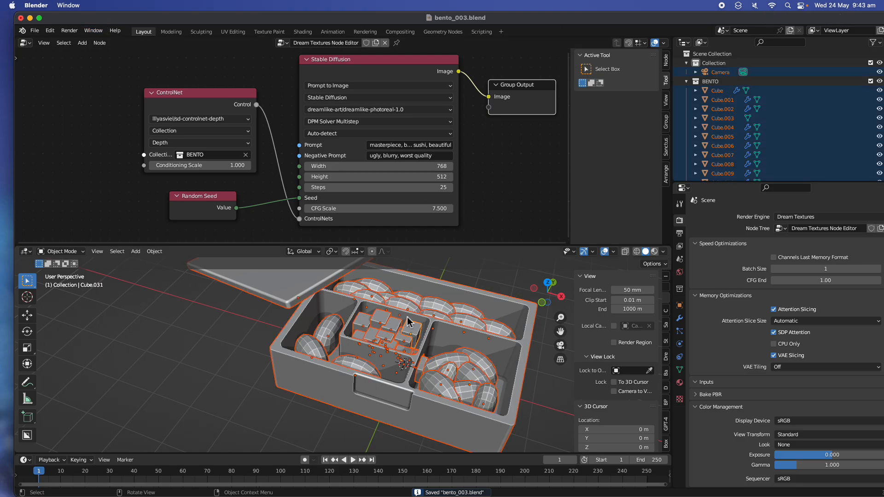
{"action": "right_click", "coordinate": [408, 321]}
{"action": "mouse_move", "coordinate": [404, 352]}
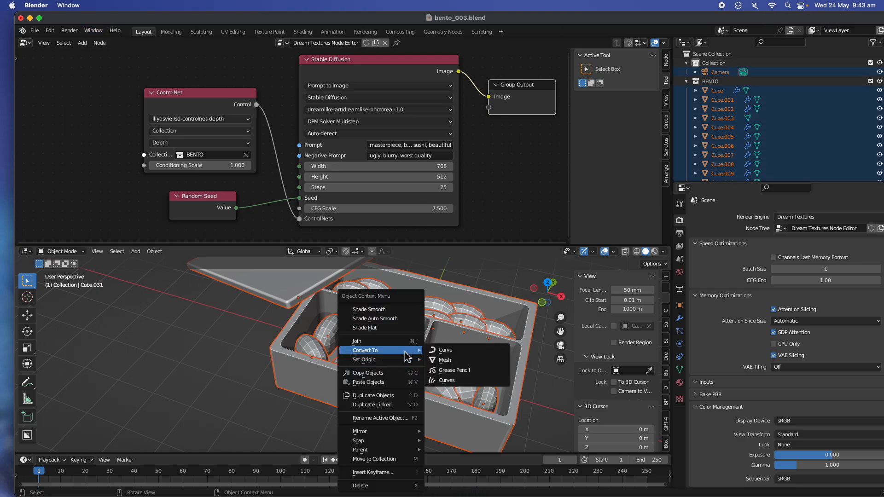
{"action": "left_click", "coordinate": [358, 350]}
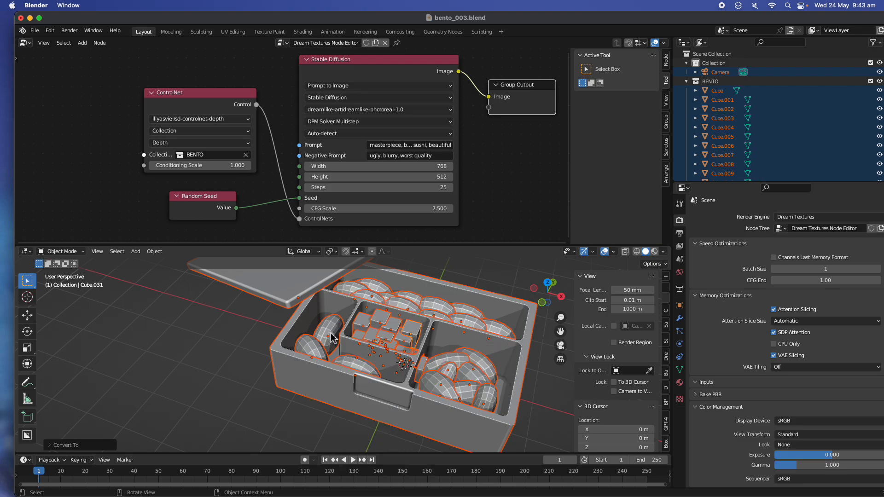
Move one rounded food piece within the bento's large front compartment and place a duplicate of it there.
{"action": "left_click", "coordinate": [456, 379]}
{"action": "key", "text": "g"}
{"action": "left_click", "coordinate": [486, 360]}
{"action": "key", "text": "shift+d"}
{"action": "left_click", "coordinate": [465, 362]}
Add a monkey mesh to the scene and scale it to roughly fit a bento compartment.
{"action": "key", "text": "shift+a"}
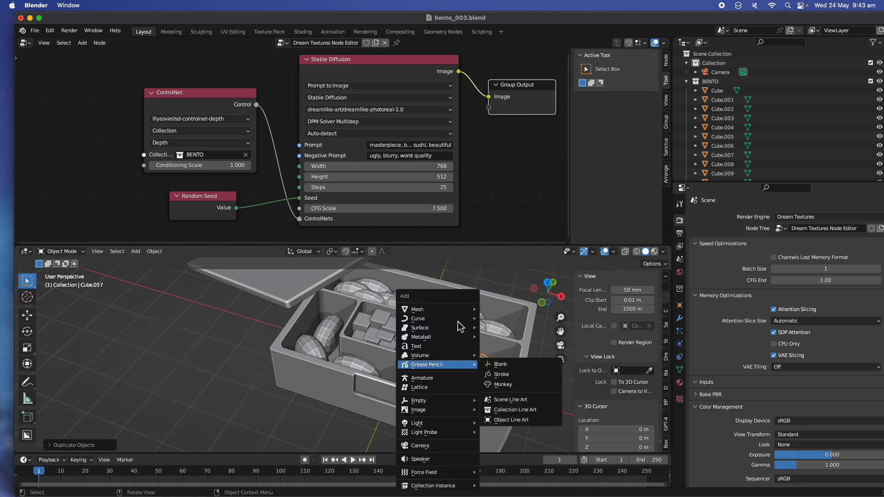
{"action": "mouse_move", "coordinate": [458, 313]}
{"action": "left_click", "coordinate": [501, 396]}
{"action": "key", "text": "s"}
{"action": "left_click", "coordinate": [393, 378]}
Move the monkey head over the compartment with the clustered rounded pieces and rotate it freely.
{"action": "middle_click_drag", "start_coordinate": [394, 378], "coordinate": [428, 365]}
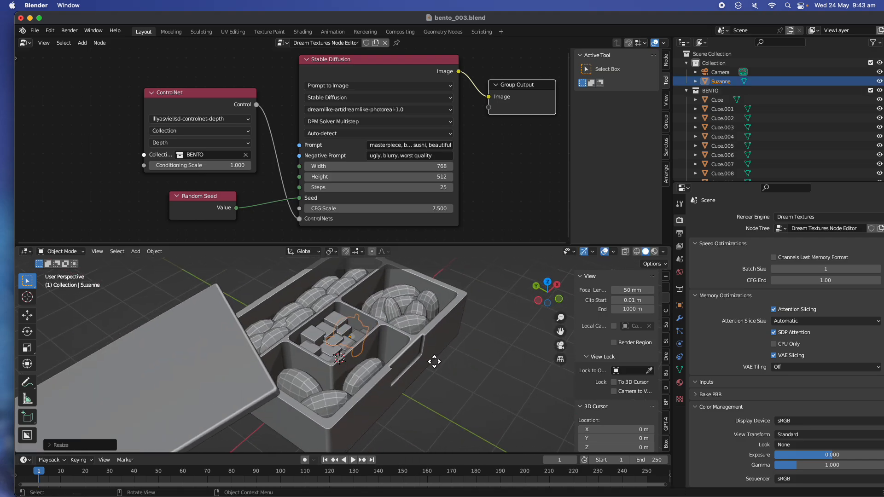
{"action": "key", "text": "g"}
{"action": "left_click", "coordinate": [469, 318]}
{"action": "key", "text": "r"}
{"action": "left_click", "coordinate": [470, 318]}
{"action": "key", "text": "r"}
{"action": "key", "text": "r"}
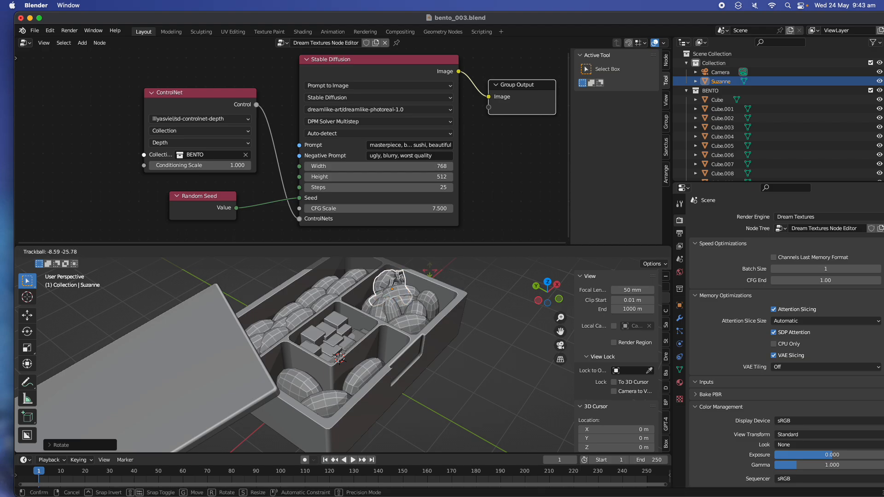
{"action": "left_click", "coordinate": [433, 274]}
Reposition, rotate and scale the monkey head so it rests face-up on the food in the large front compartment.
{"action": "middle_click_drag", "start_coordinate": [432, 274], "coordinate": [489, 322]}
{"action": "middle_click_drag", "start_coordinate": [392, 318], "coordinate": [398, 372], "text": "shift"}
{"action": "key", "text": "g"}
{"action": "left_click", "coordinate": [398, 368]}
{"action": "key", "text": "g"}
{"action": "left_click", "coordinate": [366, 347]}
{"action": "key", "text": "r"}
{"action": "left_click", "coordinate": [377, 349]}
{"action": "key", "text": "s"}
{"action": "left_click", "coordinate": [393, 361]}
{"action": "key", "text": "r"}
{"action": "key", "text": "r"}
{"action": "left_click", "coordinate": [395, 358]}
{"action": "key", "text": "g"}
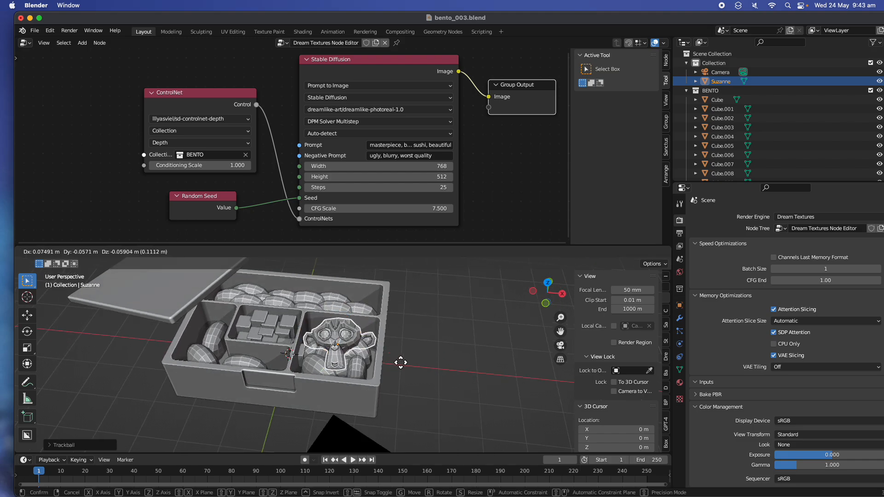
{"action": "left_click", "coordinate": [401, 361]}
Align the camera to a closer view of the bento box with the monkey head, and save the file.
{"action": "middle_click_drag", "start_coordinate": [413, 337], "coordinate": [463, 346]}
{"action": "key", "text": "ctrl+alt+KP_0"}
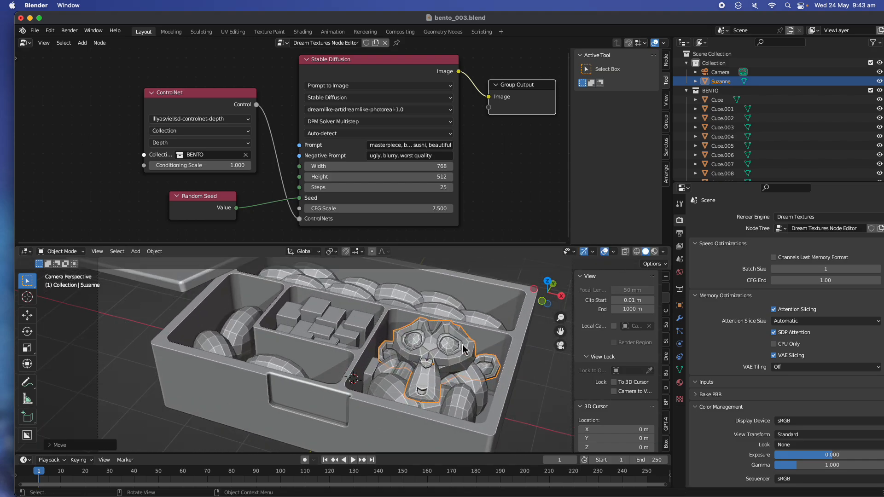
{"action": "key", "text": "super+s"}
Render the monkey bento scene as a still image and bring the main window forward at full size.
{"action": "left_click", "coordinate": [67, 31]}
{"action": "left_click", "coordinate": [88, 41]}
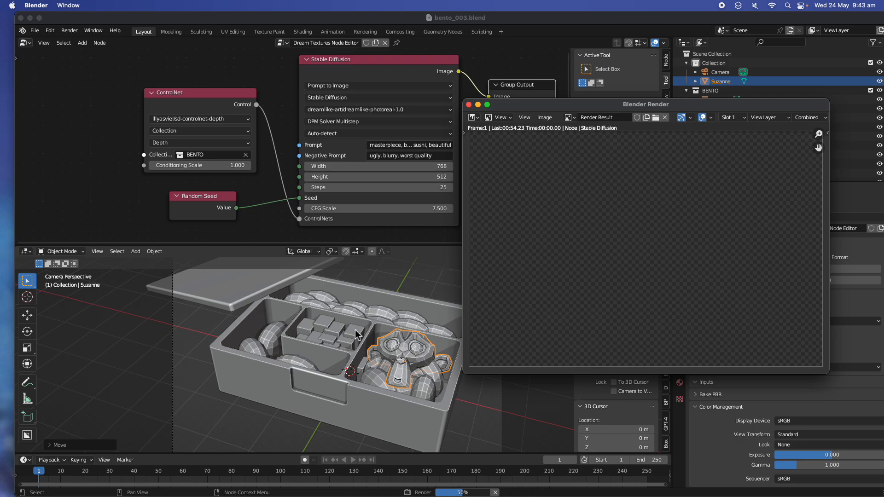
{"action": "left_click", "coordinate": [361, 142]}
{"action": "scroll", "coordinate": [340, 141], "scroll_direction": "right", "scroll_amount": 1}
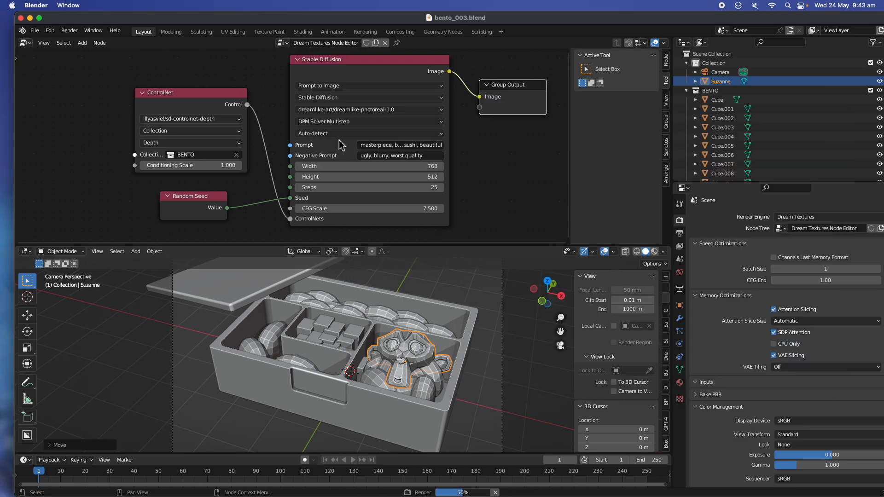
{"action": "left_click", "coordinate": [39, 18]}
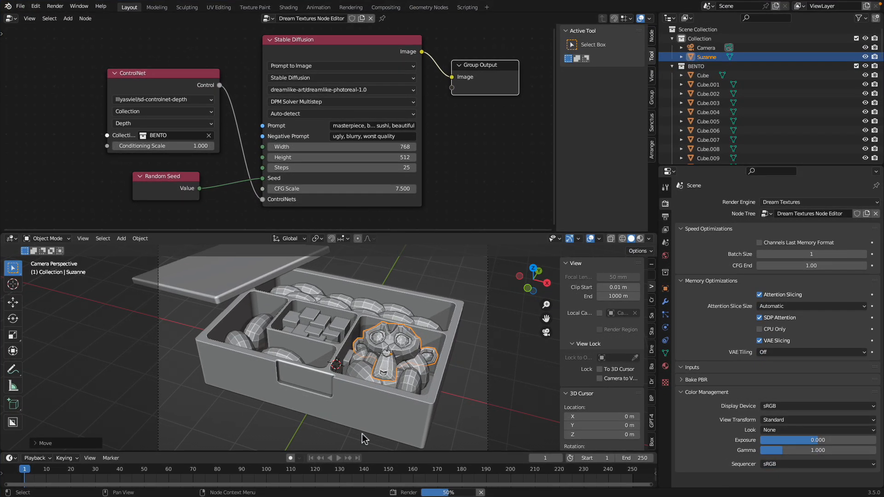
Switch to Safari and open unprompt.ai in a new tab.
{"action": "left_click", "coordinate": [148, 482]}
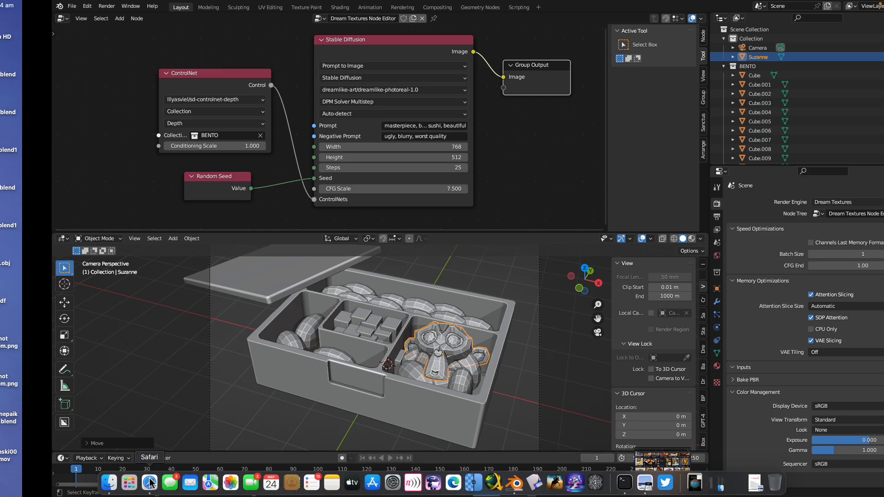
{"action": "left_click", "coordinate": [735, 24]}
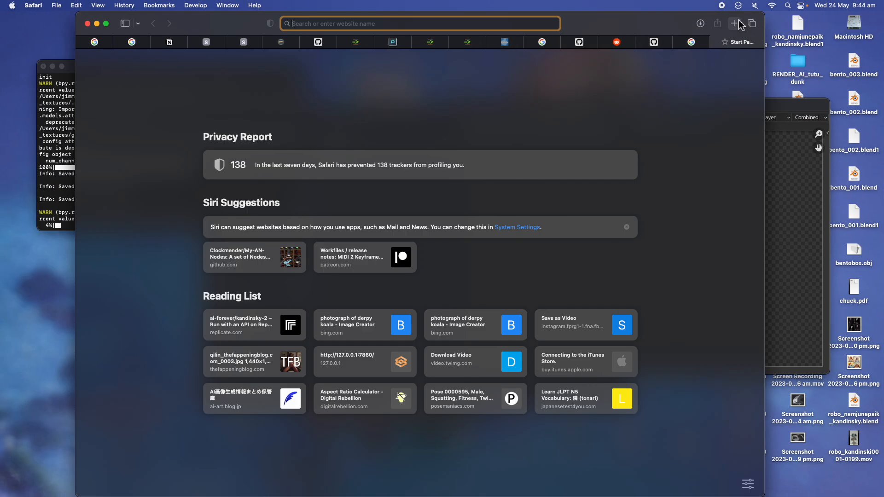
{"action": "type", "text": "unprompt.ai"}
{"action": "key", "text": "Return"}
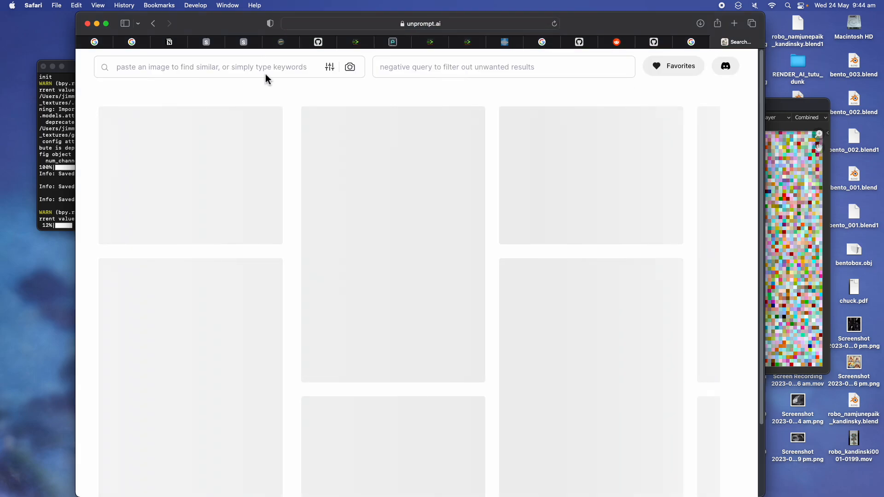
Open chat.forefront.ai in a new tab and ask it to "describe a bento box that is delicious and full of variety of sushi".
{"action": "left_click", "coordinate": [735, 23]}
{"action": "type", "text": "fore"}
{"action": "key", "text": "Return"}
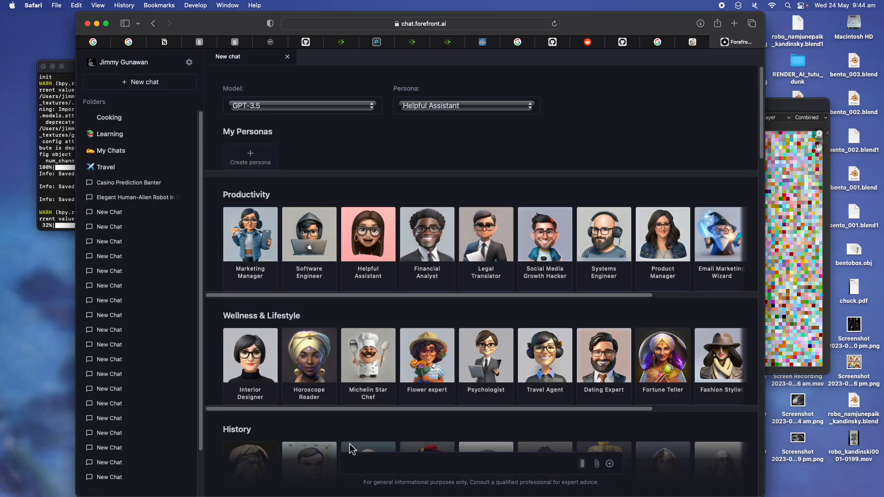
{"action": "left_click", "coordinate": [370, 467]}
{"action": "type", "text": "des"}
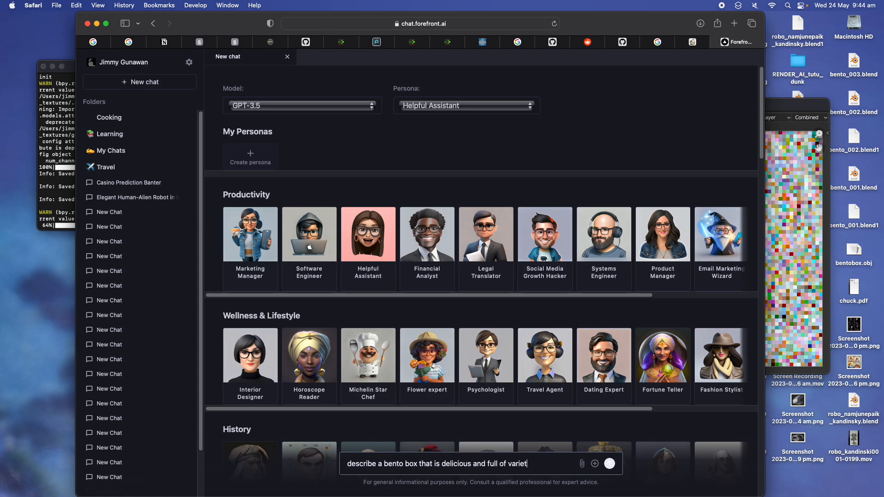
{"action": "key", "text": "Return"}
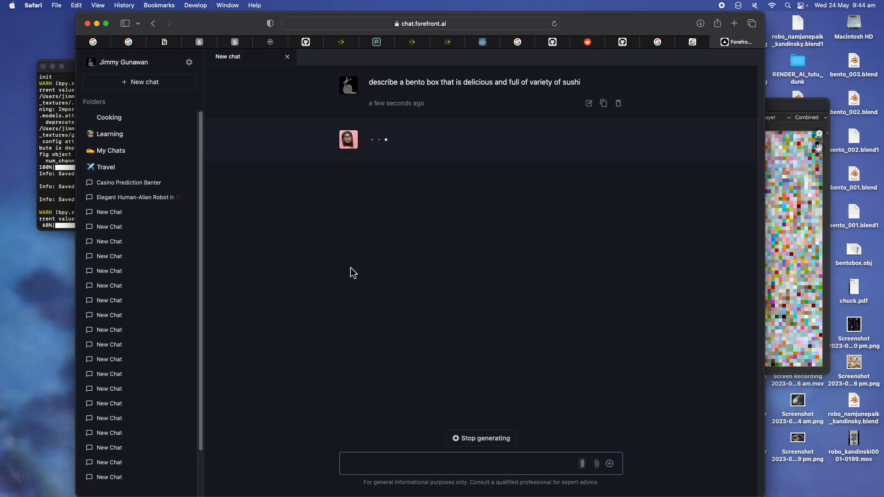
Search unprompt.ai for "bento", open the Japanese bento box image with the gourmet food prompt, and select its main prompt text.
{"action": "left_click", "coordinate": [691, 43]}
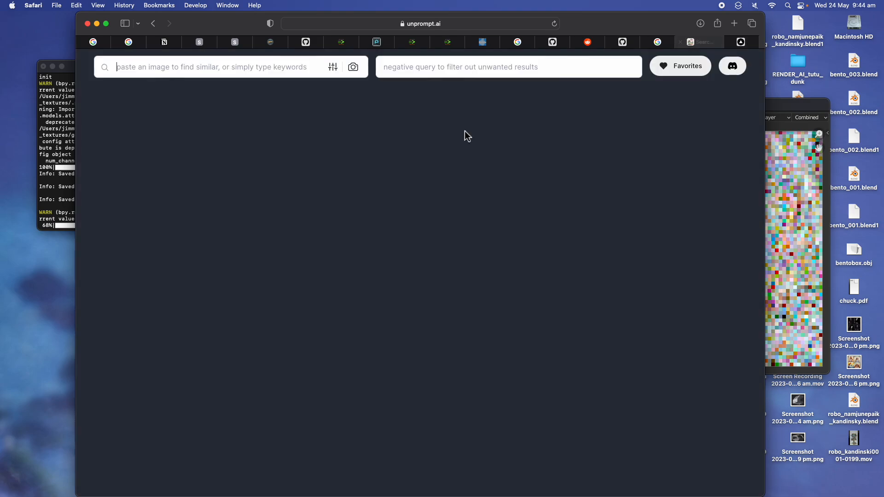
{"action": "type", "text": "b"}
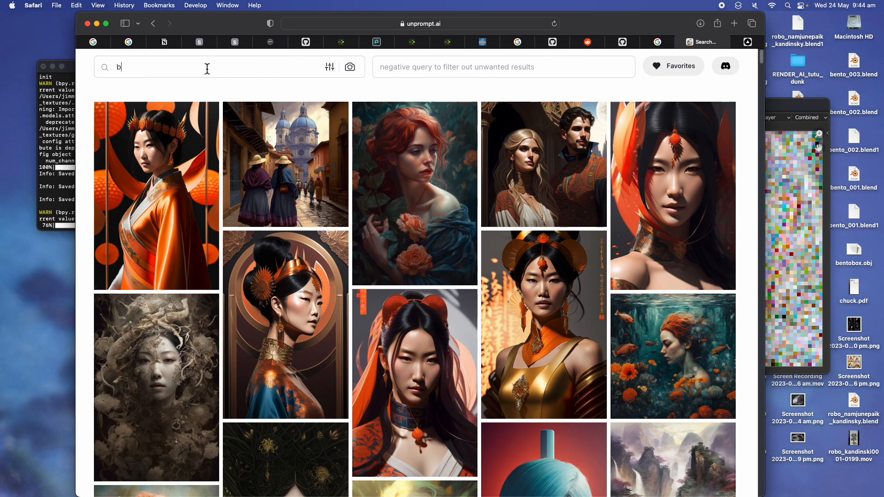
{"action": "type", "text": "ento"}
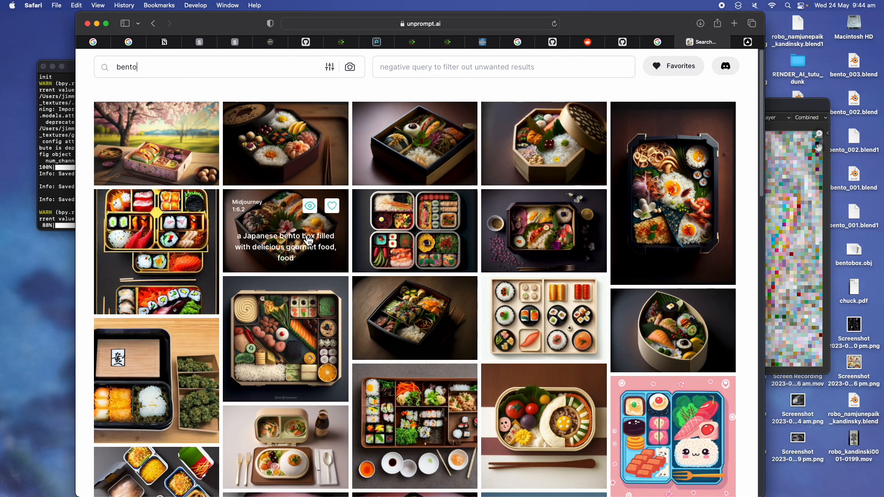
{"action": "left_click", "coordinate": [315, 214]}
{"action": "triple_click", "coordinate": [587, 177]}
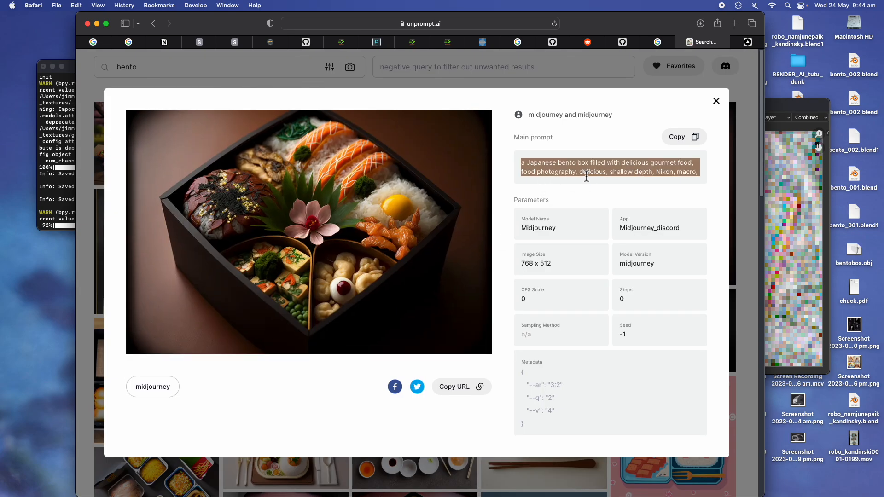
Copy the selected bento prompt, minimise the browser window, and switch back to Blender's main window.
{"action": "left_click_drag", "start_coordinate": [648, 27], "coordinate": [485, 327]}
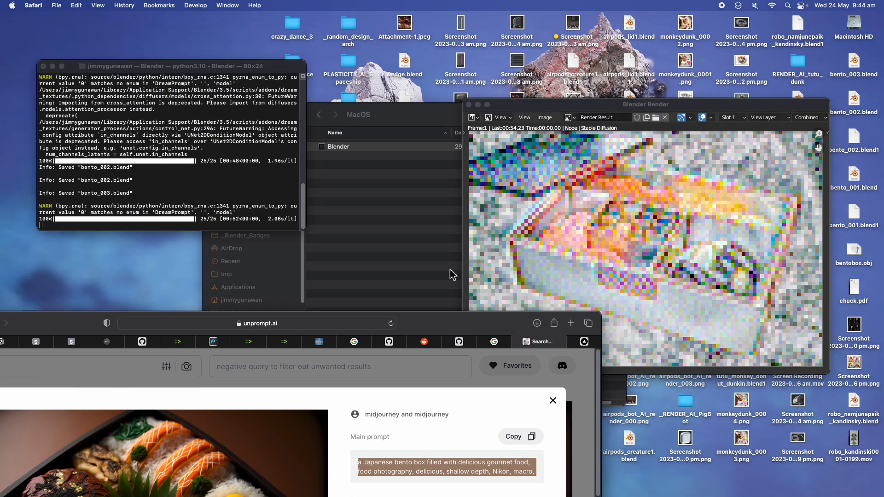
{"action": "left_click_drag", "start_coordinate": [425, 322], "coordinate": [557, 22]}
{"action": "mouse_move", "coordinate": [318, 494]}
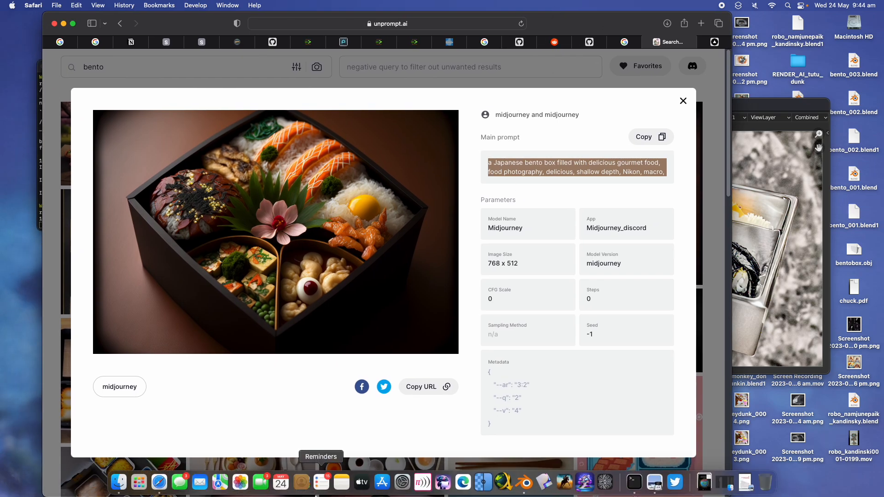
{"action": "left_click", "coordinate": [524, 489]}
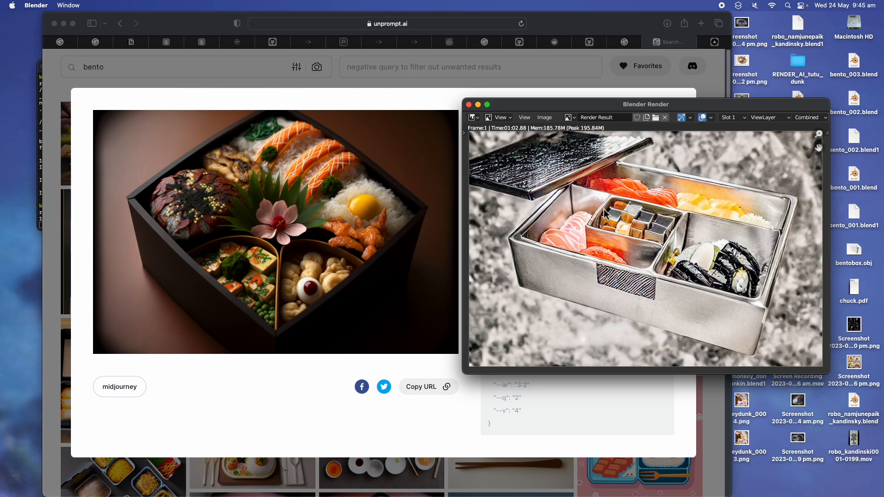
{"action": "left_click", "coordinate": [63, 24]}
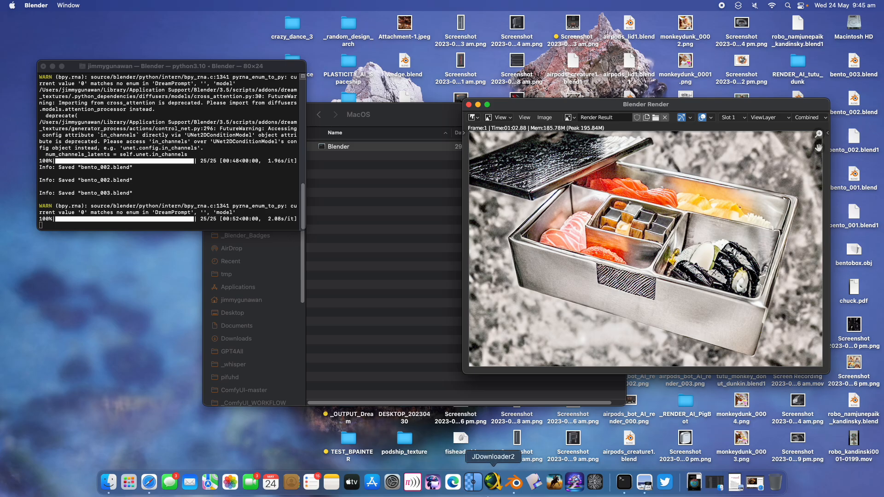
{"action": "left_click", "coordinate": [518, 486]}
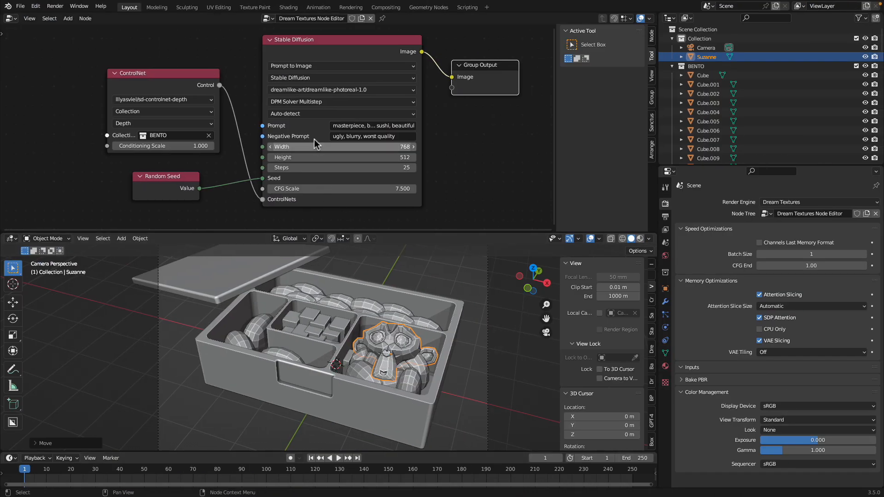
Replace the Stable Diffusion node's prompt with the copied Japanese bento box gourmet food prompt and save the file.
{"action": "left_click", "coordinate": [373, 126]}
{"action": "key", "text": "ctrl+v"}
{"action": "key", "text": "Return"}
{"action": "scroll", "coordinate": [174, 113], "scroll_direction": "up", "scroll_amount": 1}
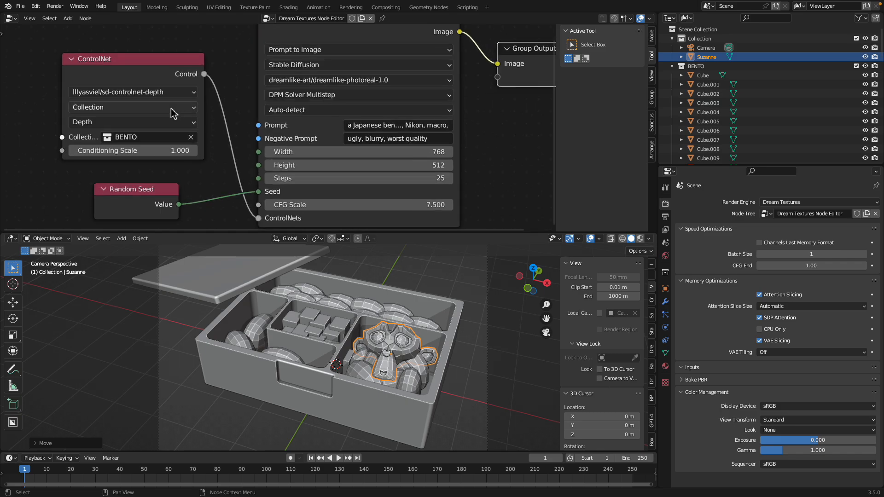
{"action": "key", "text": "ctrl+s"}
{"action": "scroll", "coordinate": [203, 134], "scroll_direction": "down", "scroll_amount": 2}
{"action": "scroll", "coordinate": [270, 94], "scroll_direction": "up", "scroll_amount": 1}
{"action": "left_click", "coordinate": [302, 87]}
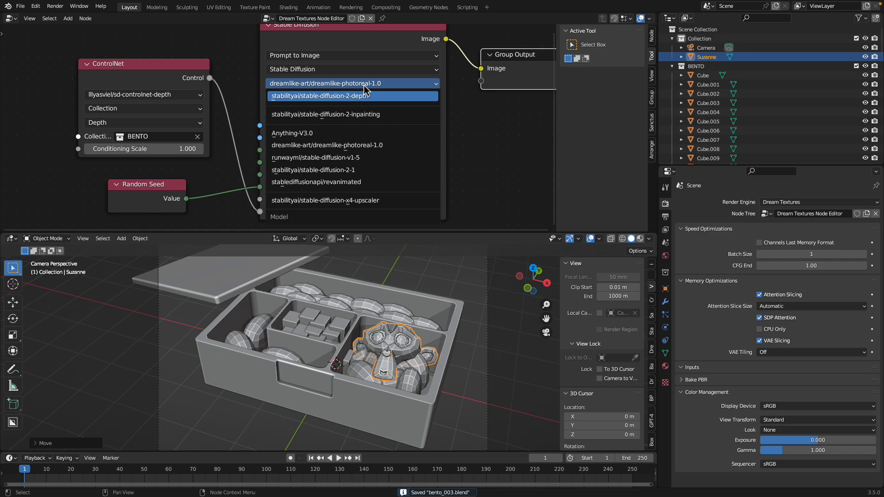
{"action": "key", "text": "Escape"}
Add "illustration, cartoon," at the start of the negative prompt and save the file.
{"action": "left_click", "coordinate": [435, 138]}
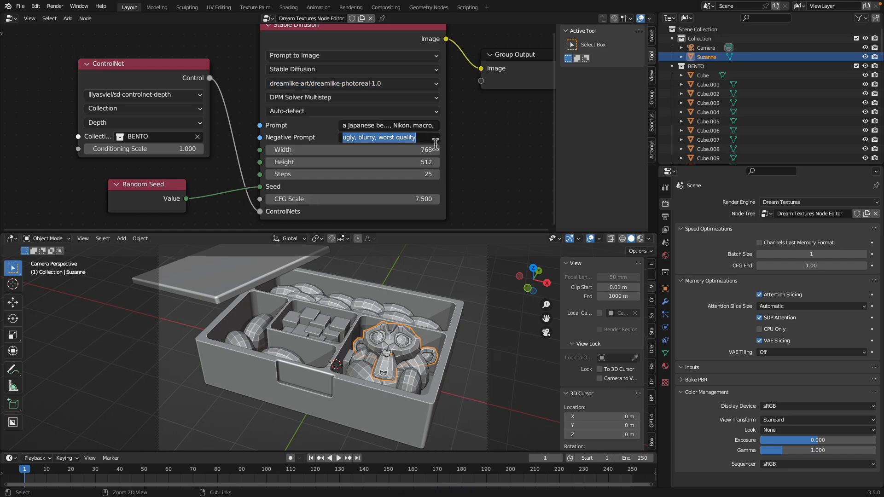
{"action": "key", "text": "Home"}
{"action": "type", "text": "illustration, cartoon,"}
{"action": "key", "text": "Return"}
{"action": "key", "text": "ctrl+s"}
{"action": "key", "text": "Home"}
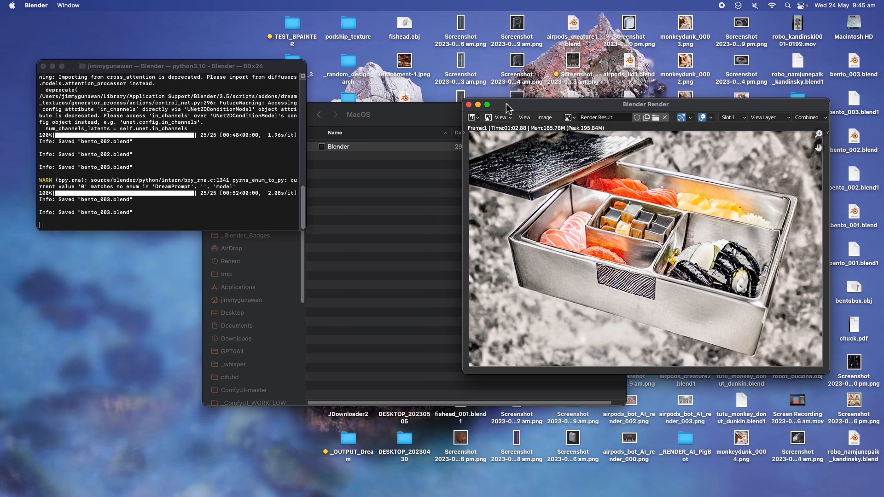
{"action": "left_click_drag", "start_coordinate": [506, 105], "coordinate": [96, 70]}
{"action": "left_click_drag", "start_coordinate": [433, 113], "coordinate": [547, 115]}
{"action": "scroll", "coordinate": [395, 159], "scroll_direction": "up", "scroll_amount": 10}
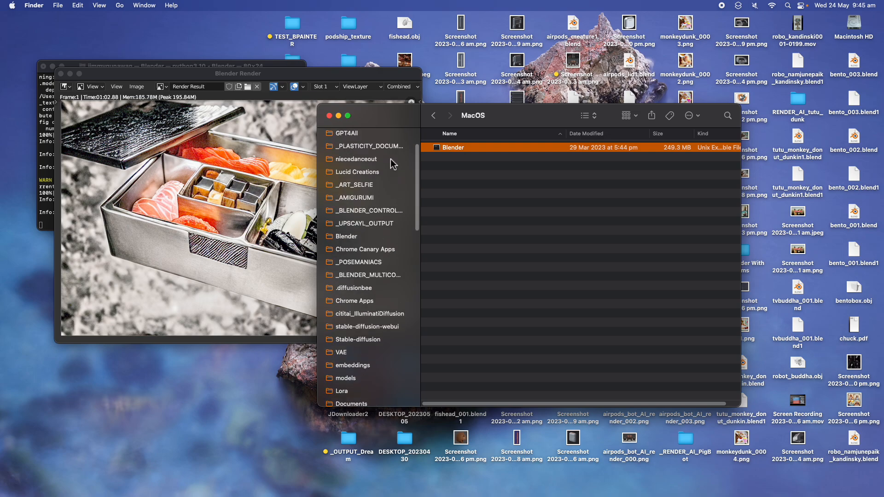
{"action": "left_click", "coordinate": [391, 143]}
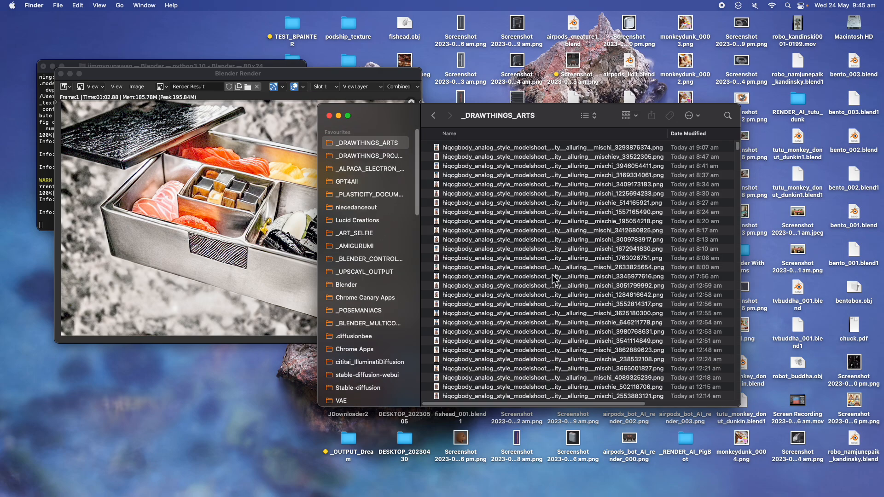
{"action": "left_click", "coordinate": [554, 277]}
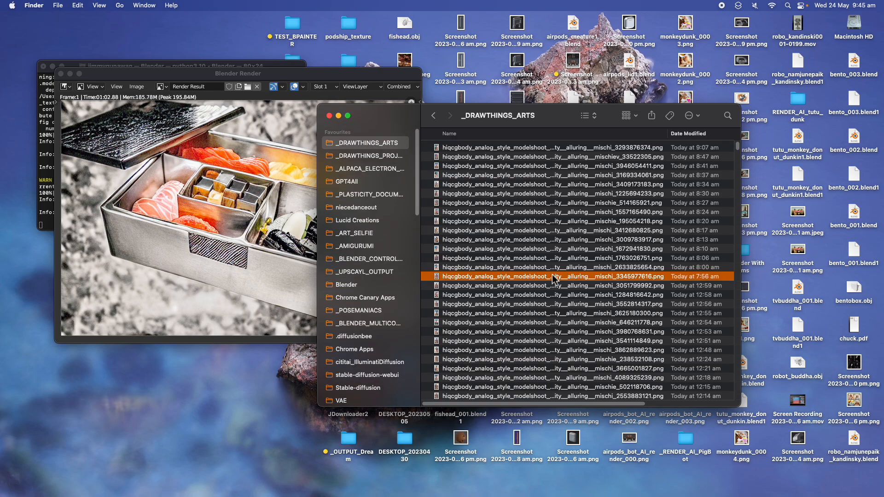
{"action": "key", "text": "super+i"}
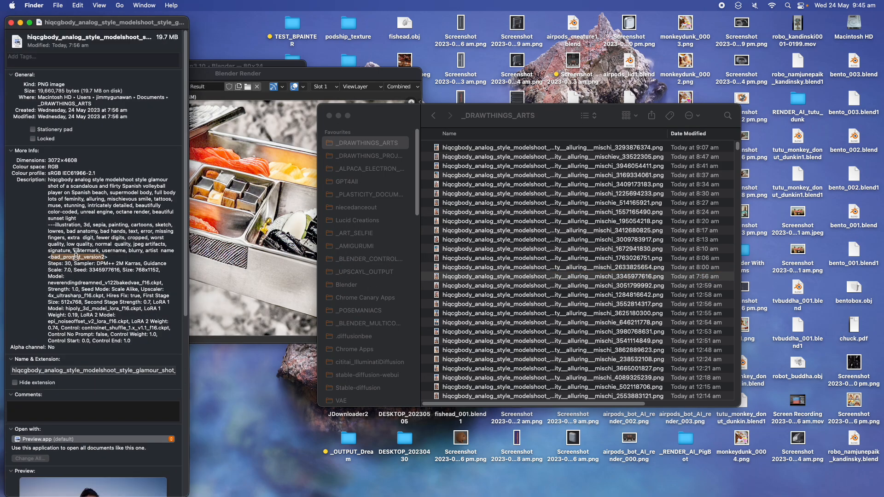
Copy the negative prompt paragraph from the image's description and close the file information and folder windows.
{"action": "triple_click", "coordinate": [77, 238]}
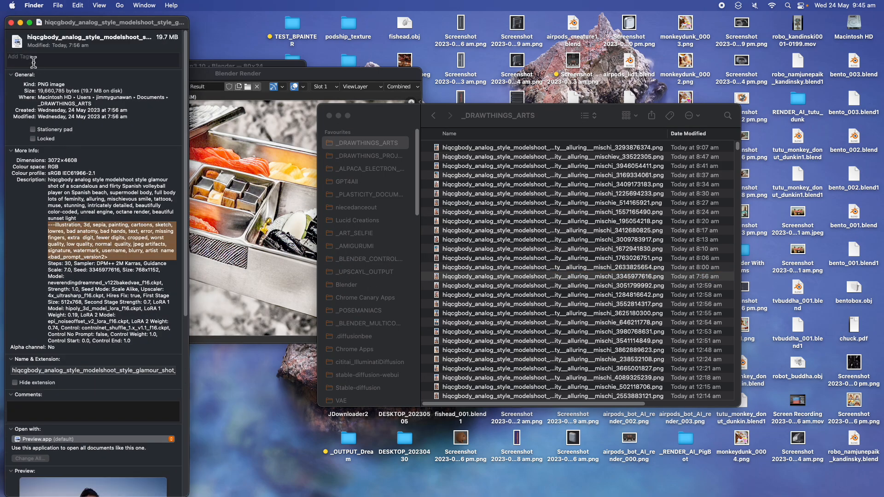
{"action": "left_click", "coordinate": [11, 22]}
{"action": "left_click", "coordinate": [328, 115]}
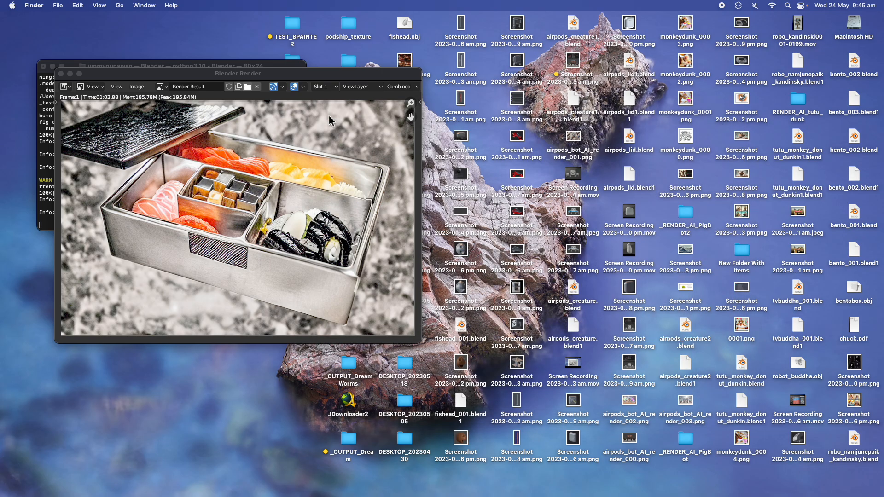
Return to Blender, replace the Stable Diffusion node's negative prompt with the copied text, and save the file.
{"action": "key", "text": "ctrl+Right"}
{"action": "scroll", "coordinate": [353, 148], "scroll_direction": "up", "scroll_amount": 3}
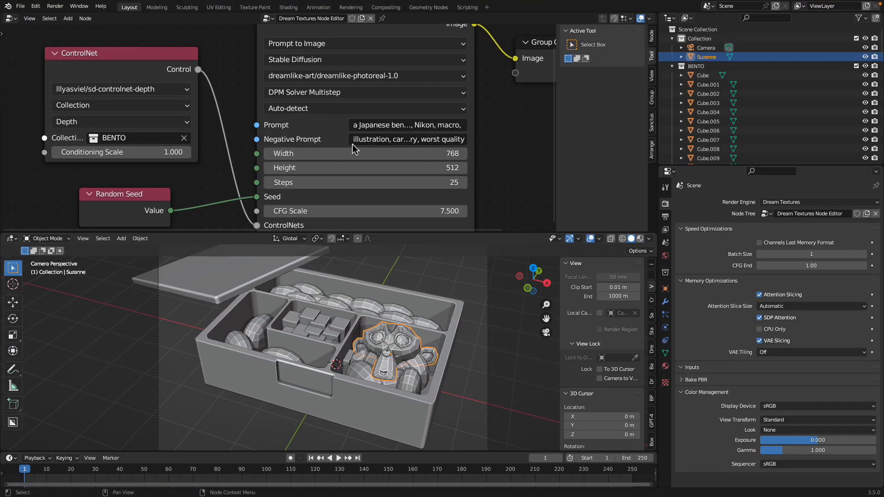
{"action": "left_click", "coordinate": [393, 140]}
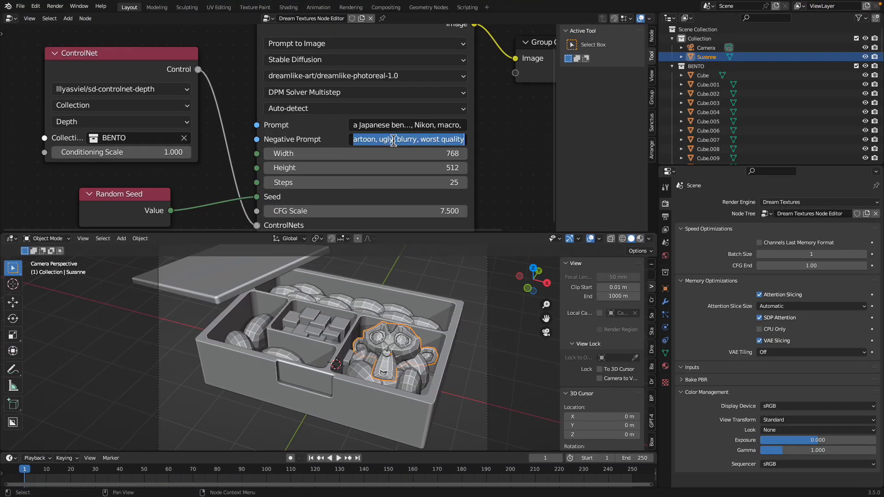
{"action": "key", "text": "ctrl+v"}
{"action": "key", "text": "Return"}
{"action": "key", "text": "ctrl+s"}
Remove the <bad_prompt_version2> tag from the end of the negative prompt.
{"action": "left_click", "coordinate": [433, 139]}
{"action": "left_click", "coordinate": [433, 139]}
{"action": "left_click_drag", "start_coordinate": [379, 139], "coordinate": [503, 142]}
{"action": "key", "text": "BackSpace"}
{"action": "key", "text": "Return"}
Delete the leading dashes before "illustration" in the negative prompt.
{"action": "left_click", "coordinate": [383, 142]}
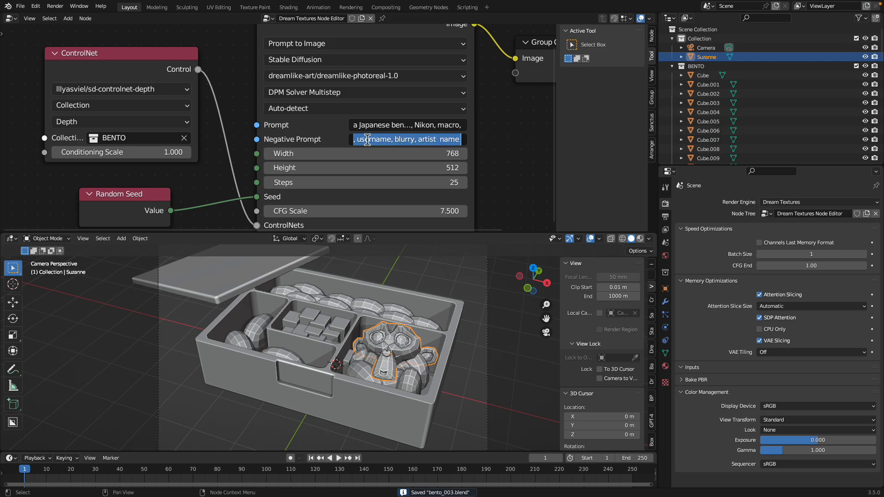
{"action": "key", "text": "Home"}
{"action": "key", "text": "Delete"}
{"action": "key", "text": "Delete"}
{"action": "key", "text": "Delete"}
{"action": "key", "text": "Return"}
{"action": "key", "text": "Home"}
Render the bento scene as a still image and take the main window out of full screen beside the render window.
{"action": "left_click", "coordinate": [55, 6]}
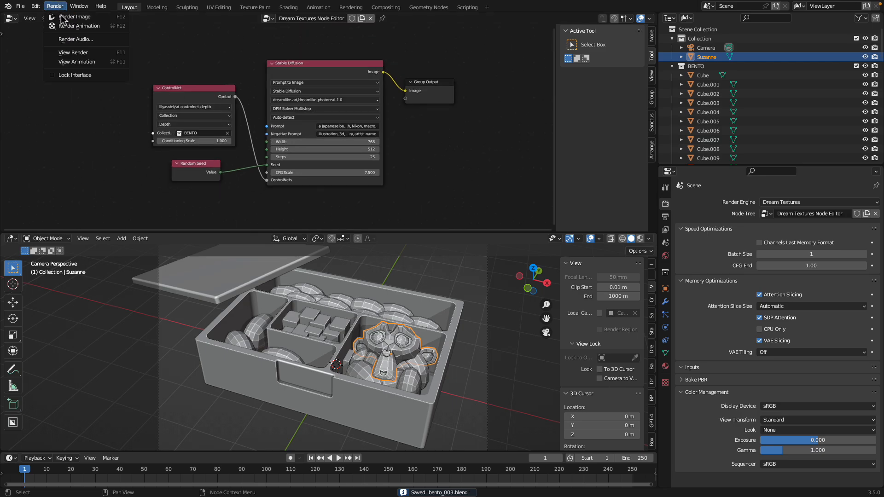
{"action": "left_click", "coordinate": [69, 19]}
{"action": "left_click_drag", "start_coordinate": [142, 73], "coordinate": [111, 48]}
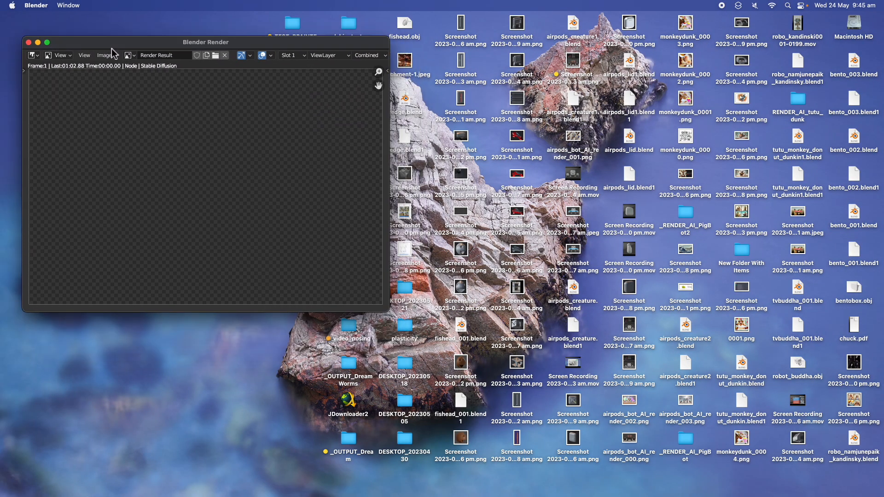
{"action": "key", "text": "ctrl+Right"}
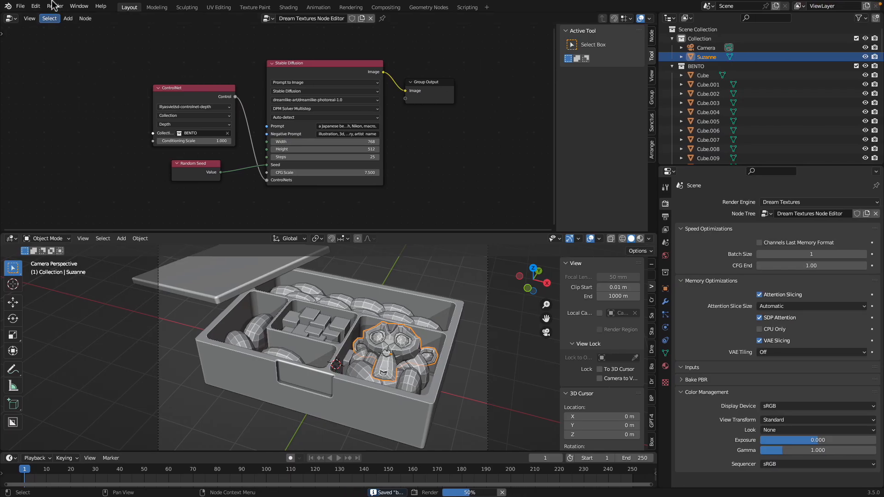
{"action": "left_click", "coordinate": [25, 18]}
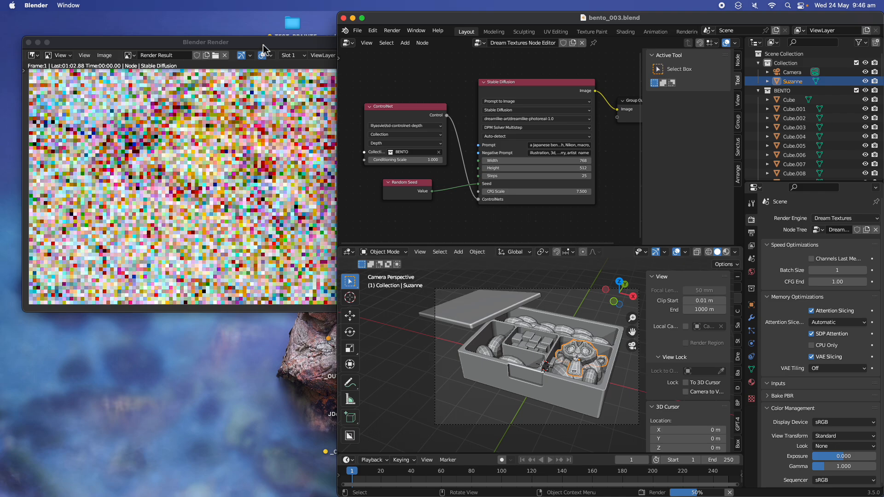
Inspect the render beside the Stable Diffusion node's settings and save the file.
{"action": "left_click_drag", "start_coordinate": [263, 48], "coordinate": [253, 53]}
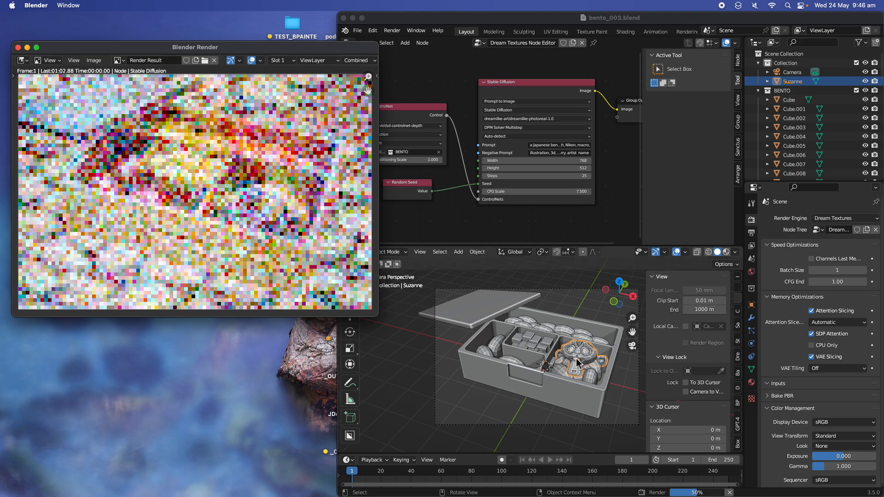
{"action": "scroll", "coordinate": [476, 156], "scroll_direction": "up", "scroll_amount": 3}
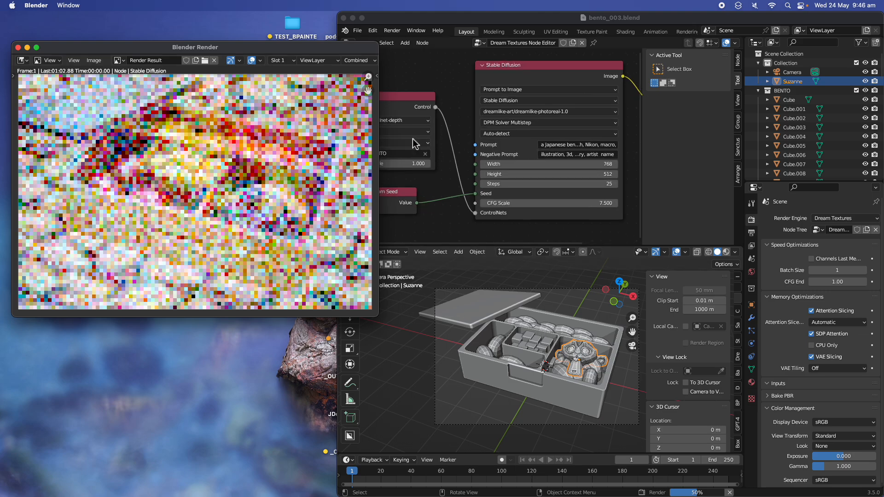
{"action": "middle_click_drag", "start_coordinate": [598, 88], "coordinate": [456, 118]}
{"action": "scroll", "coordinate": [483, 147], "scroll_direction": "up", "scroll_amount": 1}
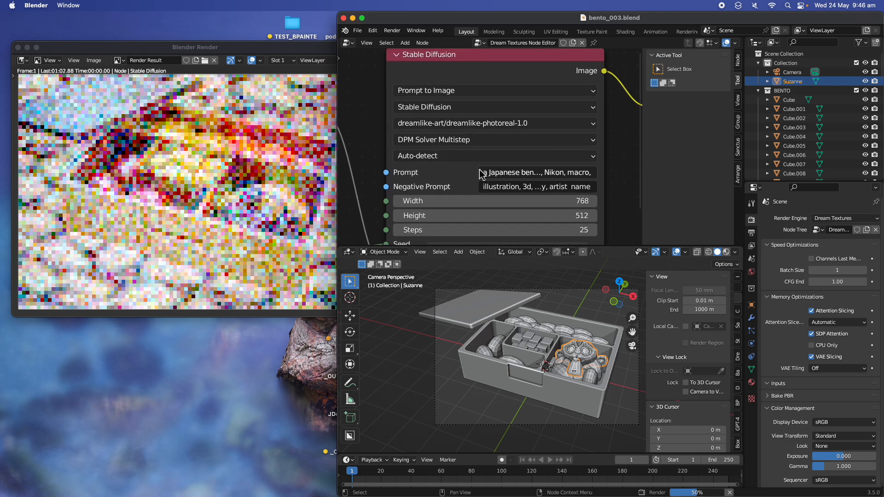
{"action": "scroll", "coordinate": [526, 182], "scroll_direction": "down", "scroll_amount": 2}
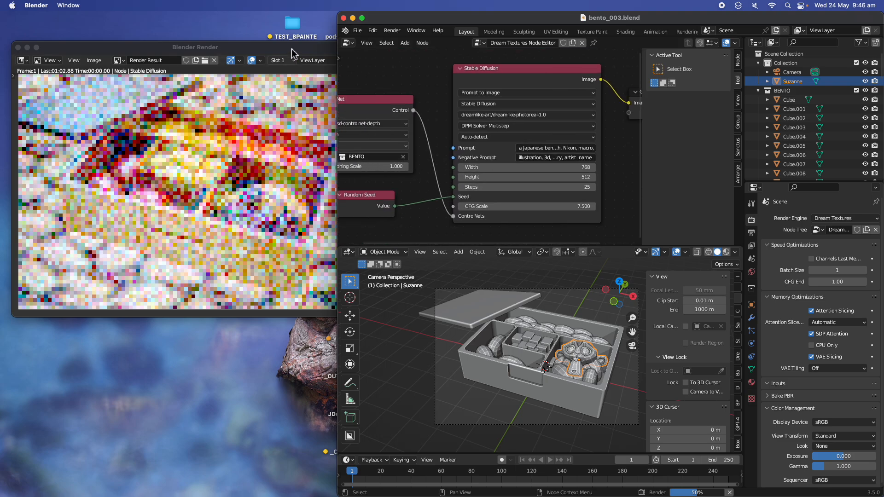
{"action": "left_click_drag", "start_coordinate": [293, 54], "coordinate": [297, 59]}
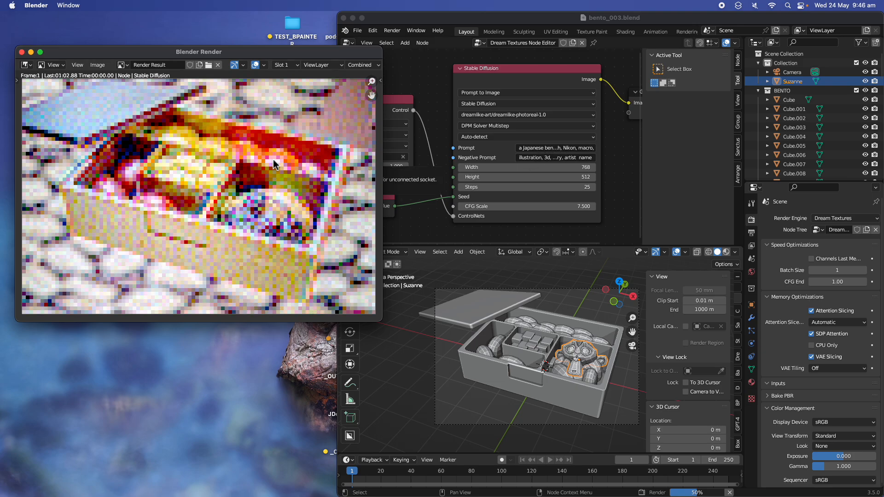
{"action": "key", "text": "Home"}
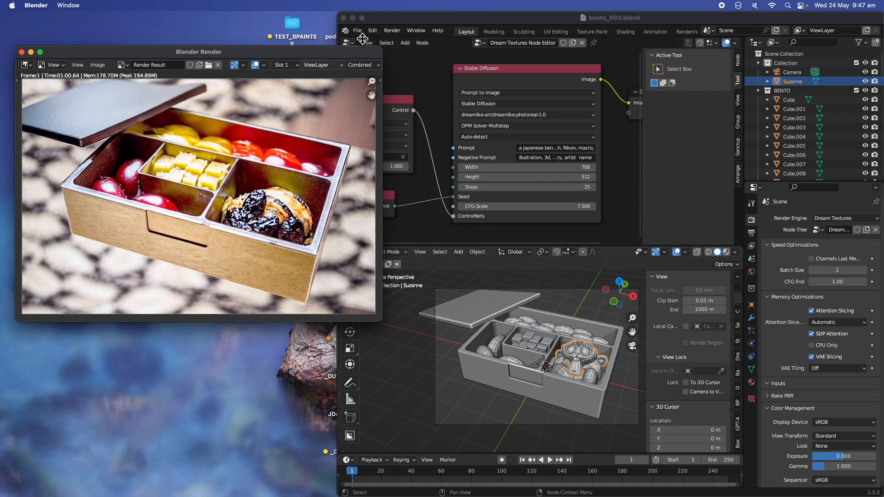
{"action": "left_click", "coordinate": [431, 182]}
{"action": "left_click", "coordinate": [357, 30]}
{"action": "left_click", "coordinate": [370, 91]}
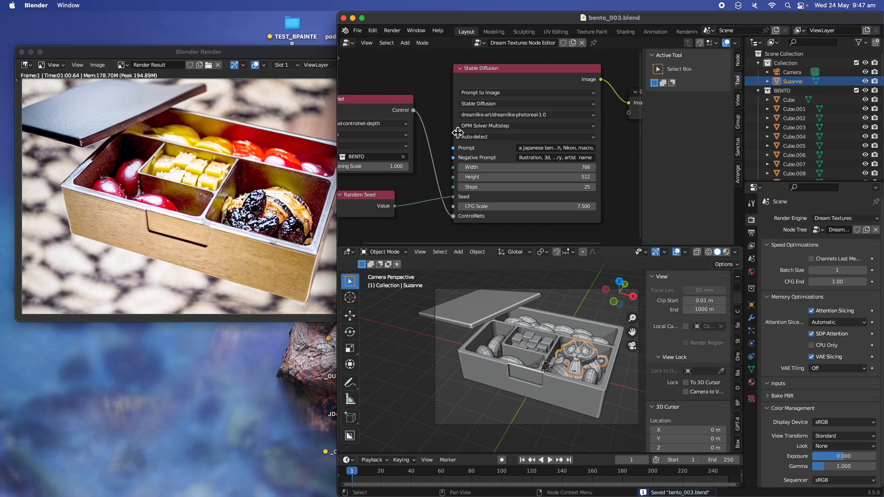
Replace "shallow depth, Nikon, macro," in the prompt with "variery of small foods, monkey head" and save the file.
{"action": "scroll", "coordinate": [525, 149], "scroll_direction": "up", "scroll_amount": 3}
{"action": "left_click", "coordinate": [556, 148]}
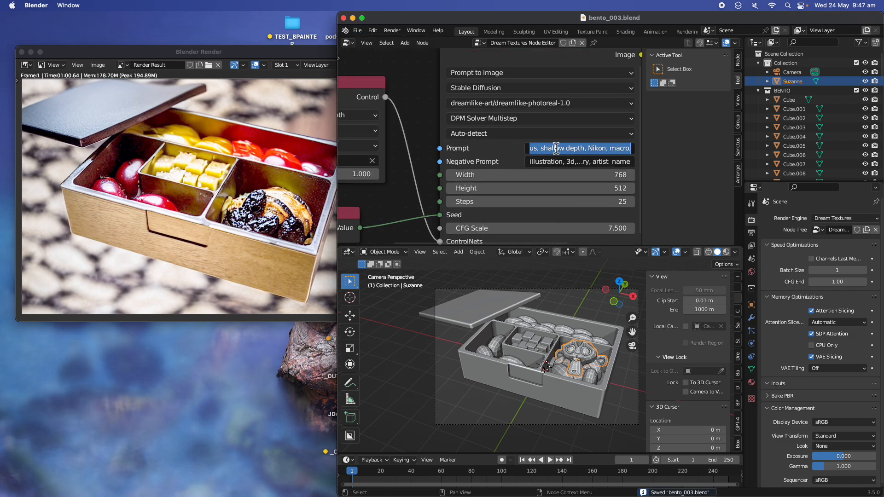
{"action": "left_click", "coordinate": [560, 149]}
{"action": "left_click_drag", "start_coordinate": [544, 148], "coordinate": [682, 152]}
{"action": "key", "text": "BackSpace"}
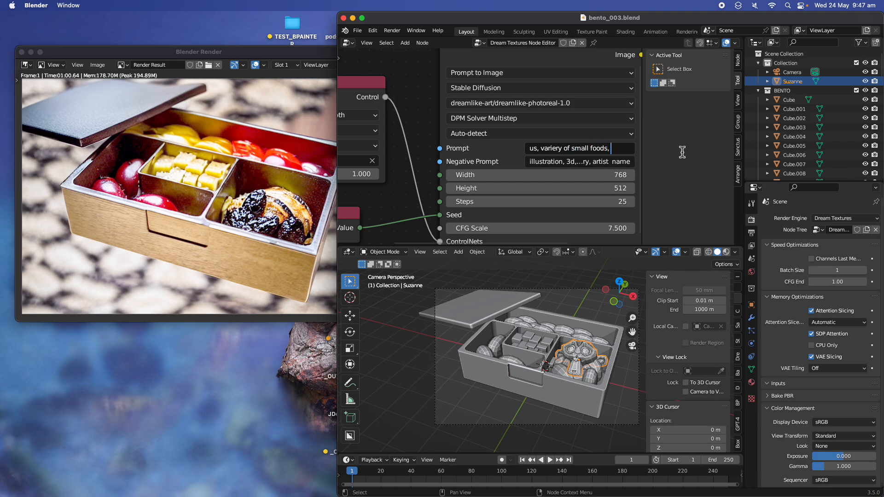
{"action": "type", "text": "nkey head"}
{"action": "key", "text": "Return"}
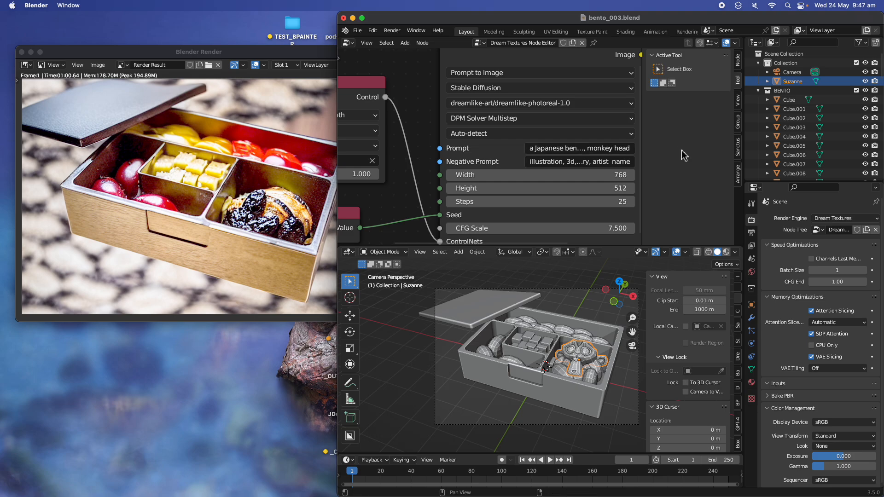
{"action": "key", "text": "super+s"}
Render a new still image of the bento scene with the monkey head prompt.
{"action": "left_click", "coordinate": [398, 33]}
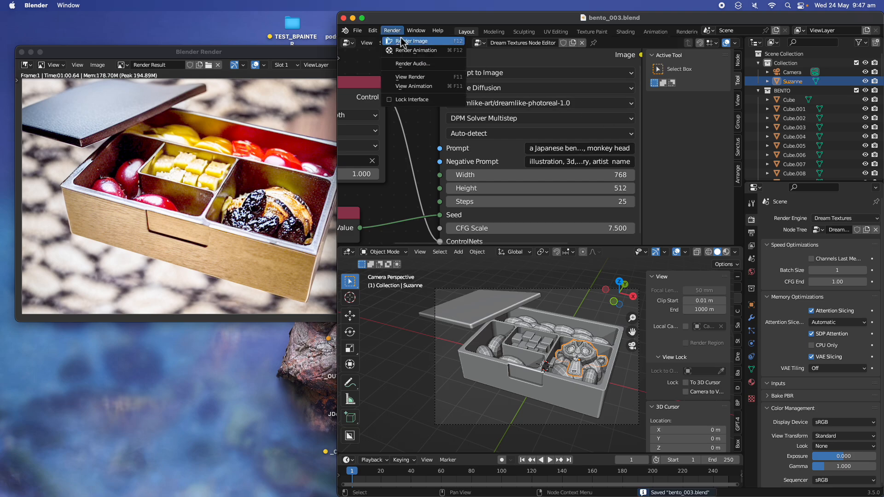
{"action": "left_click", "coordinate": [404, 41]}
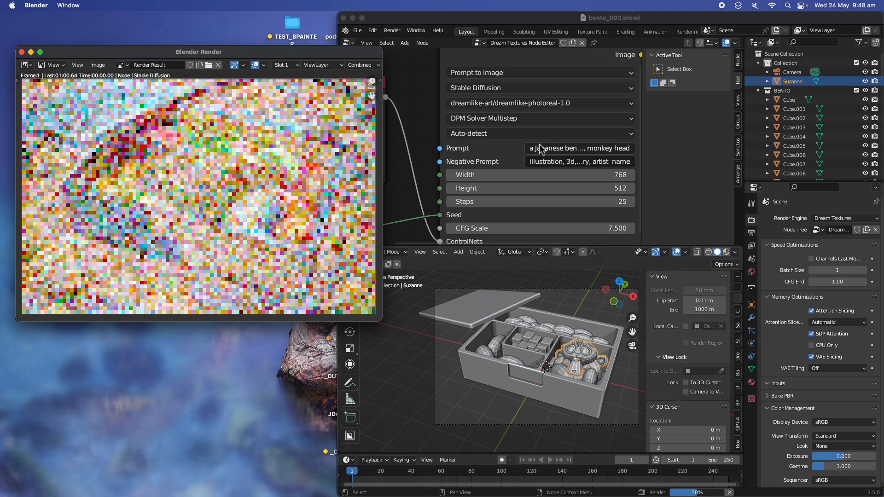
{"action": "scroll", "coordinate": [557, 151], "scroll_direction": "down", "scroll_amount": 3}
{"action": "middle_click_drag", "start_coordinate": [592, 170], "coordinate": [471, 139]}
{"action": "scroll", "coordinate": [502, 141], "scroll_direction": "up", "scroll_amount": 2}
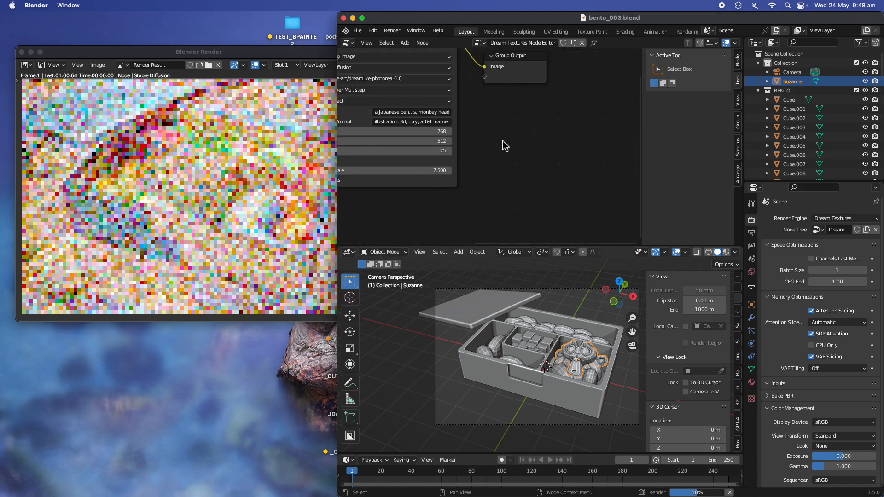
Try adding a Simple Text node and a Generate Knotvector node beside the Stable Diffusion node, and delete the Simple Text node.
{"action": "key", "text": "shift+a"}
{"action": "left_click", "coordinate": [503, 141]}
{"action": "type", "text": "text"}
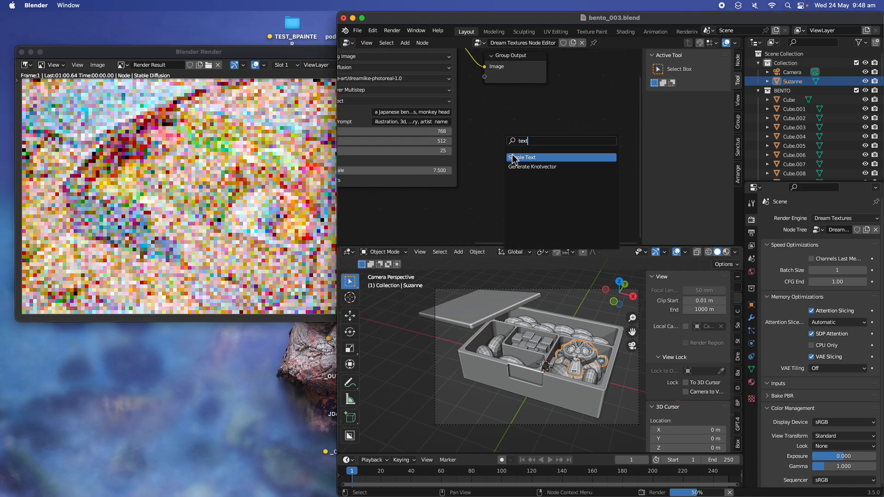
{"action": "left_click", "coordinate": [513, 159]}
{"action": "left_click", "coordinate": [511, 162]}
{"action": "key", "text": "shift+a"}
{"action": "left_click", "coordinate": [505, 187]}
{"action": "type", "text": "free"}
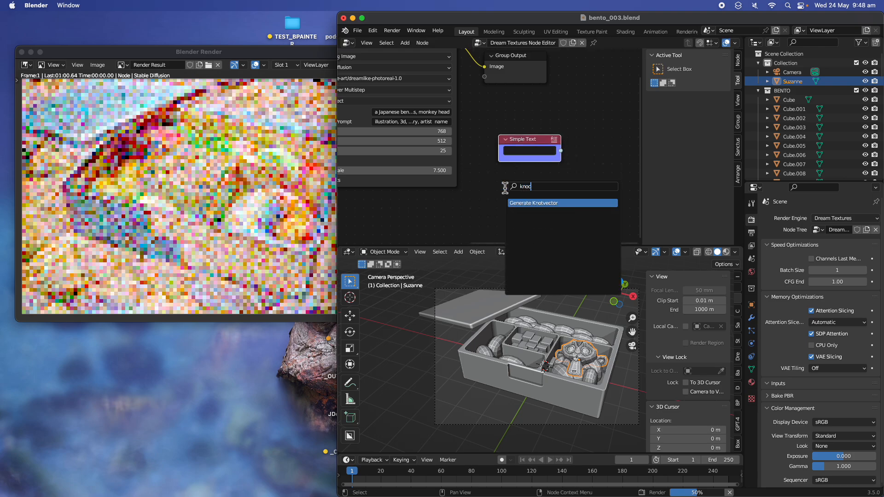
{"action": "key", "text": "Return"}
{"action": "left_click", "coordinate": [511, 193]}
{"action": "scroll", "coordinate": [534, 152], "scroll_direction": "up", "scroll_amount": 2}
{"action": "left_click", "coordinate": [535, 152]}
{"action": "left_click", "coordinate": [544, 139]}
{"action": "key", "text": "x"}
Try a Simple Text node once more in the empty area of the node tree and delete it.
{"action": "key", "text": "shift+a"}
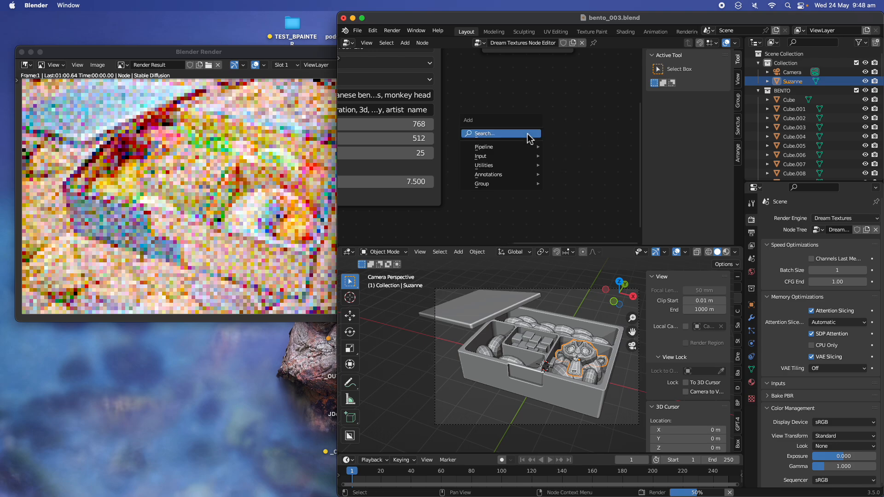
{"action": "left_click", "coordinate": [528, 135]}
{"action": "type", "text": "text"}
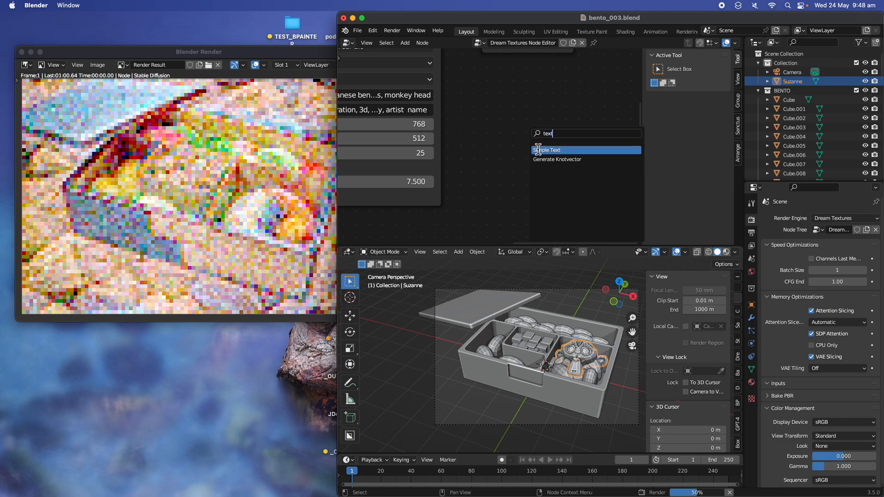
{"action": "left_click", "coordinate": [539, 150]}
{"action": "left_click", "coordinate": [539, 130]}
{"action": "key", "text": "x"}
Search the addable nodes for a prompt node near the ControlNet node.
{"action": "scroll", "coordinate": [499, 143], "scroll_direction": "down", "scroll_amount": 2}
{"action": "middle_click_drag", "start_coordinate": [442, 132], "coordinate": [663, 164]}
{"action": "middle_click_drag", "start_coordinate": [479, 135], "coordinate": [516, 146]}
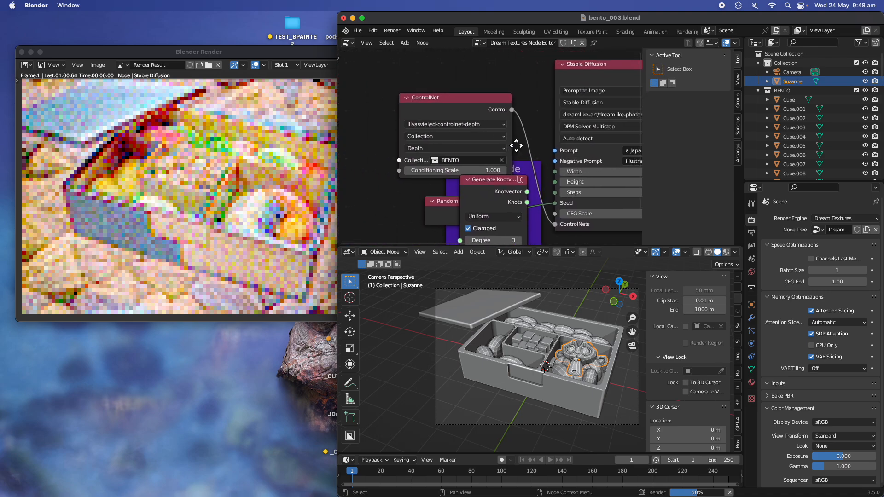
{"action": "middle_click_drag", "start_coordinate": [405, 65], "coordinate": [435, 103]}
{"action": "key", "text": "shift+a"}
{"action": "left_click", "coordinate": [434, 104]}
{"action": "type", "text": "promp"}
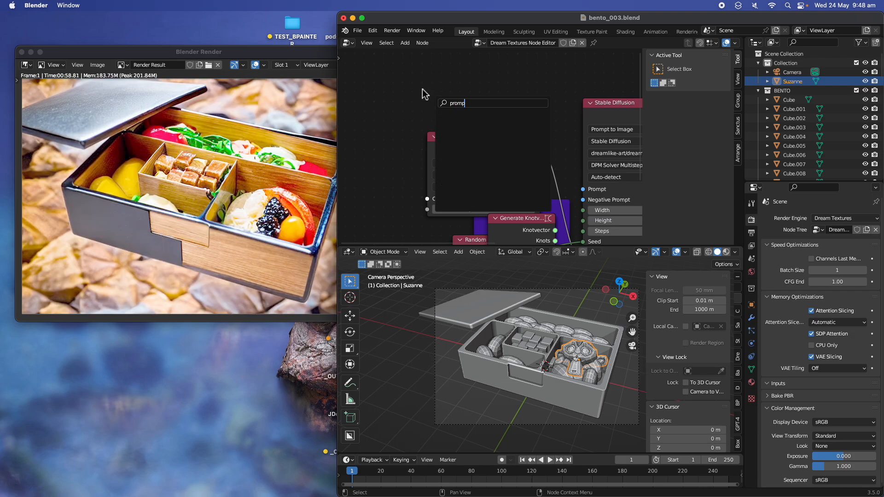
Enlarge the render window, examine the finished bento render's compartments up close, and make the window narrower.
{"action": "left_click", "coordinate": [305, 185]}
{"action": "left_click_drag", "start_coordinate": [383, 322], "coordinate": [570, 439]}
{"action": "scroll", "coordinate": [412, 324], "scroll_direction": "up", "scroll_amount": 2}
{"action": "scroll", "coordinate": [422, 316], "scroll_direction": "down", "scroll_amount": 2}
{"action": "scroll", "coordinate": [423, 308], "scroll_direction": "up", "scroll_amount": 2}
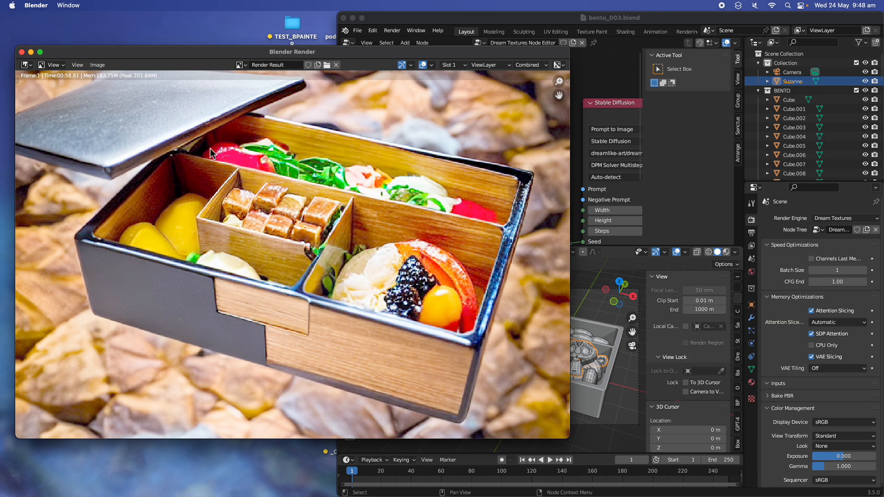
{"action": "scroll", "coordinate": [433, 221], "scroll_direction": "down", "scroll_amount": 3}
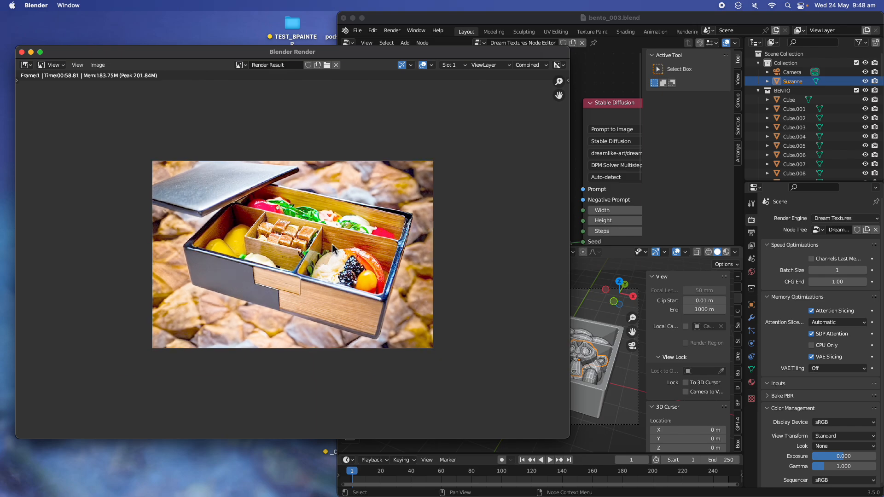
{"action": "scroll", "coordinate": [335, 248], "scroll_direction": "up", "scroll_amount": 2}
{"action": "scroll", "coordinate": [334, 248], "scroll_direction": "up", "scroll_amount": 1}
{"action": "scroll", "coordinate": [302, 215], "scroll_direction": "down", "scroll_amount": 1}
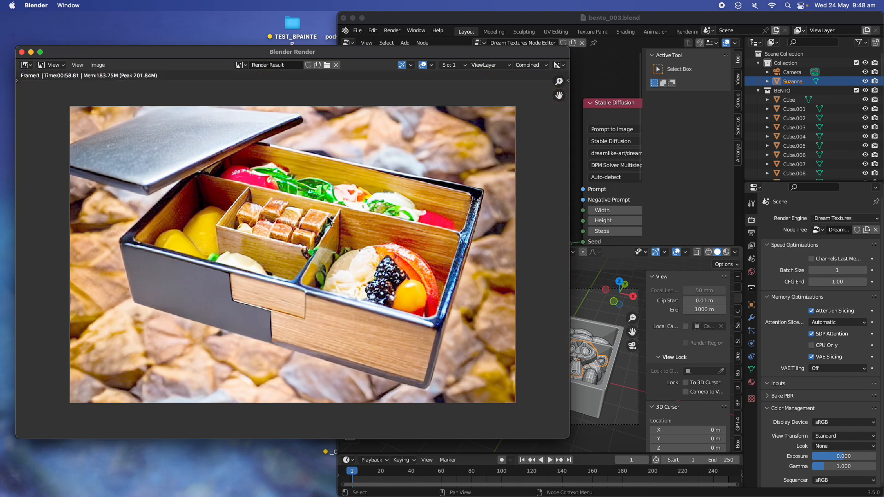
{"action": "left_click_drag", "start_coordinate": [569, 51], "coordinate": [443, 60]}
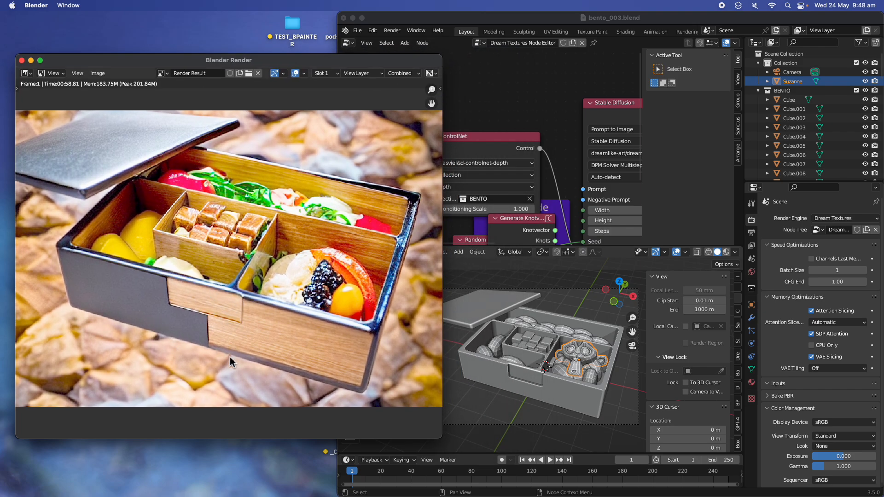
Widen the main window toward the render window and bring the ControlNet and Stable Diffusion nodes fully into view.
{"action": "left_click", "coordinate": [513, 103]}
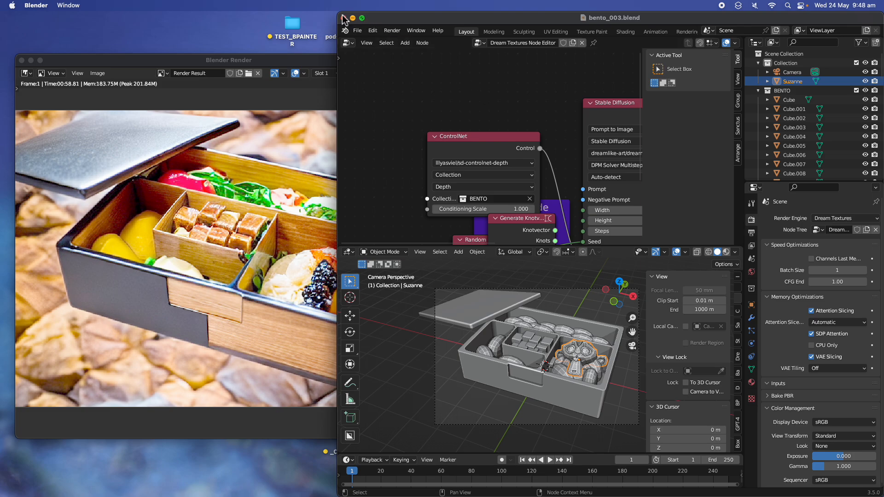
{"action": "left_click_drag", "start_coordinate": [337, 12], "coordinate": [164, 5]}
{"action": "scroll", "coordinate": [425, 150], "scroll_direction": "down", "scroll_amount": 1}
{"action": "middle_click_drag", "start_coordinate": [425, 150], "coordinate": [379, 143]}
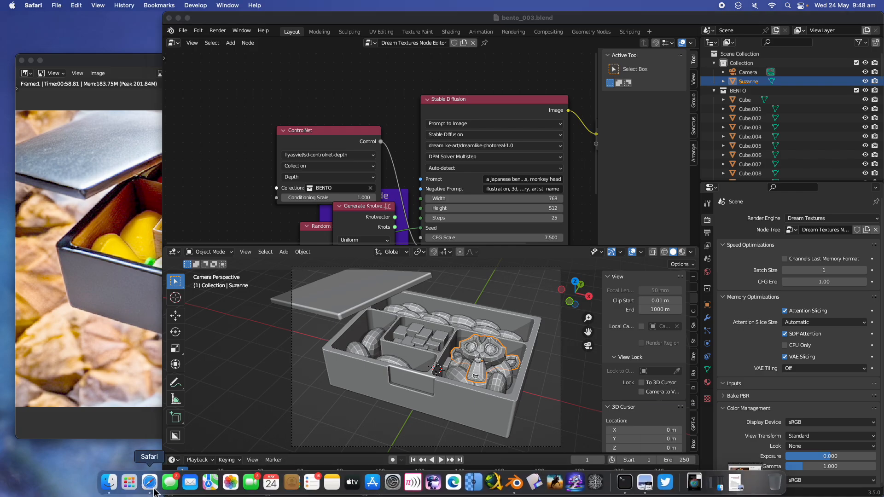
Switch to Safari and examine the prompts of several bento images on unprompt.ai.
{"action": "left_click", "coordinate": [122, 483]}
{"action": "left_click", "coordinate": [72, 24]}
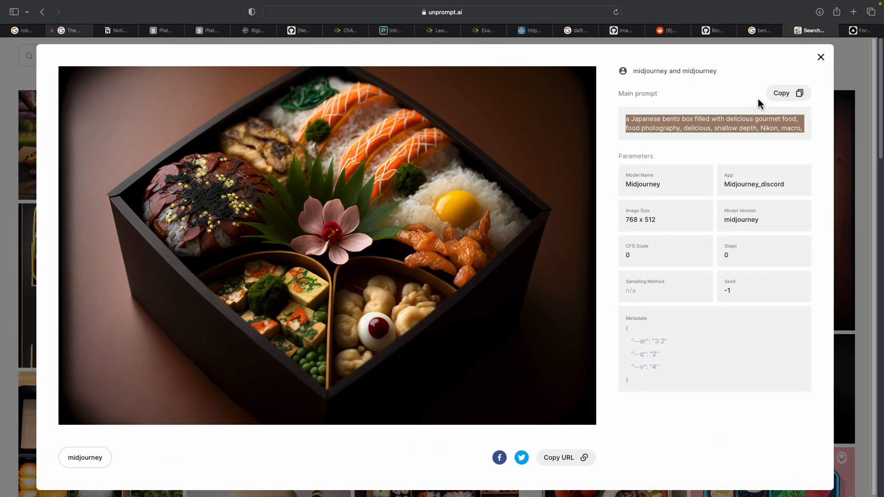
{"action": "left_click", "coordinate": [831, 60]}
{"action": "left_click", "coordinate": [774, 205]}
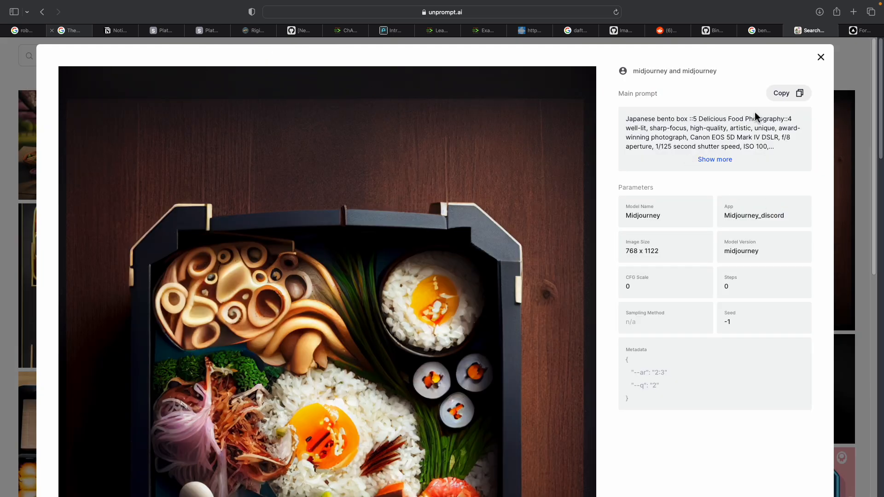
{"action": "left_click", "coordinate": [818, 64]}
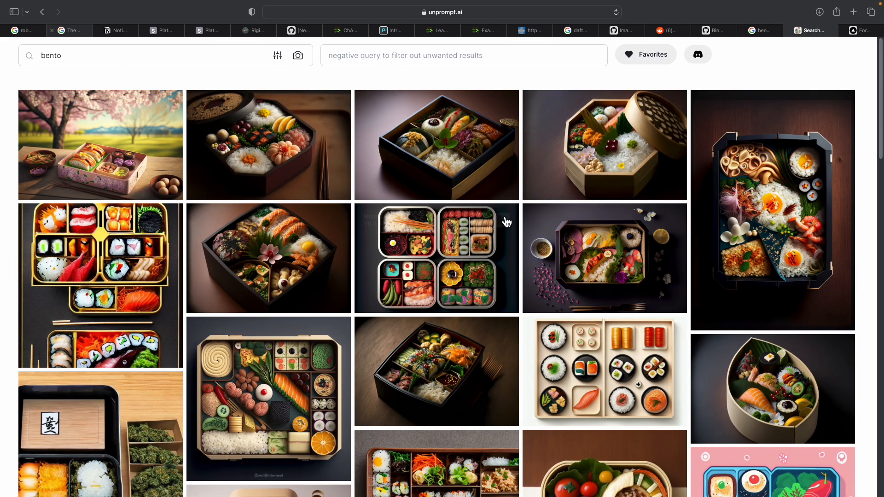
{"action": "left_click", "coordinate": [298, 378]}
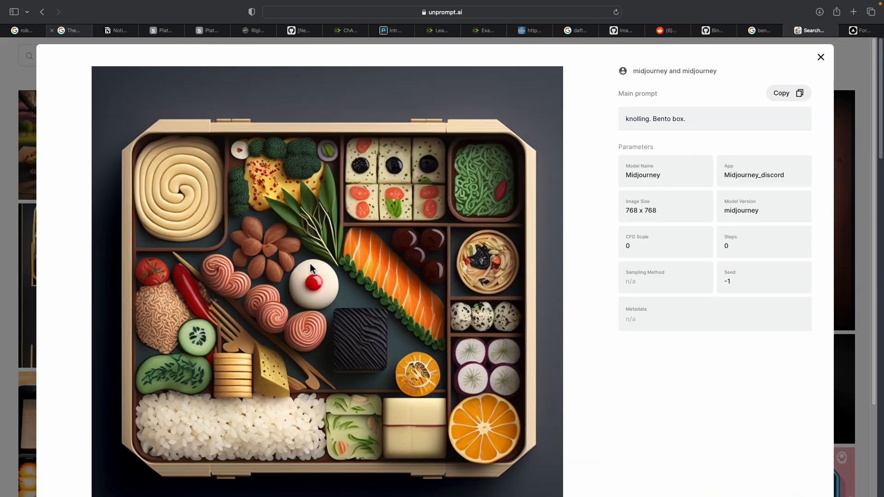
{"action": "left_click", "coordinate": [821, 57]}
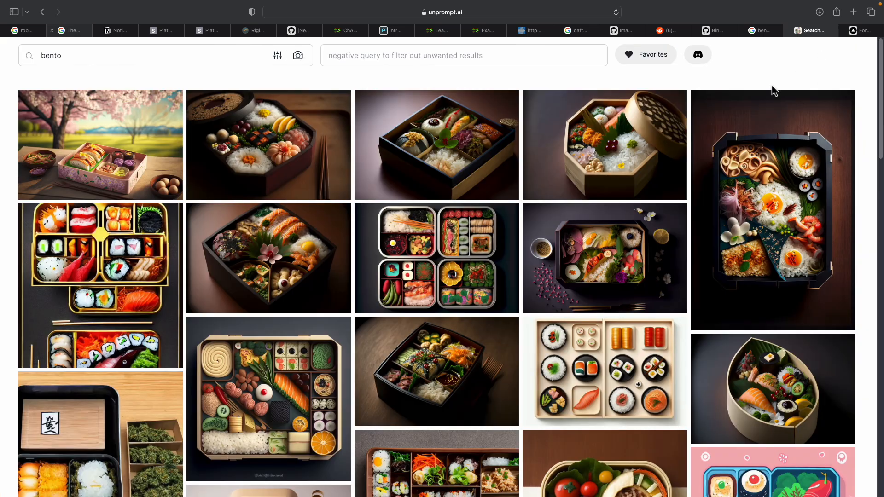
{"action": "left_click", "coordinate": [198, 271]}
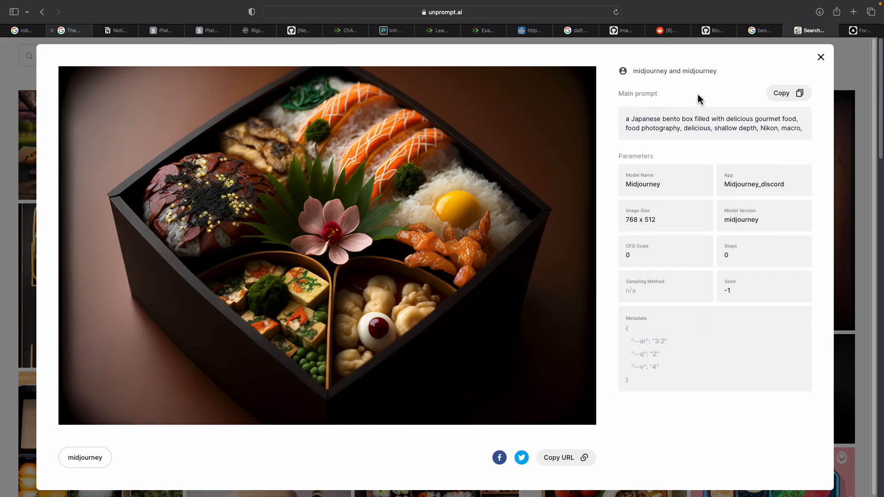
{"action": "left_click", "coordinate": [821, 60]}
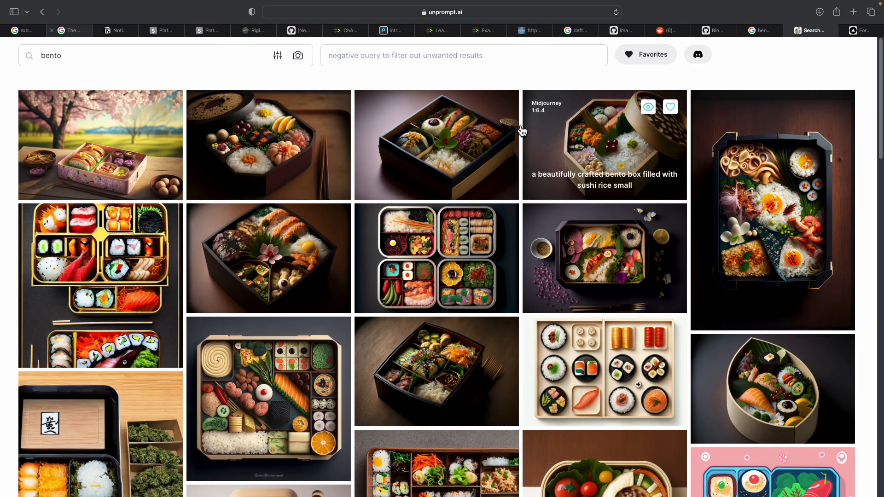
In the Forefront chat about the sushi bento box, send the request "summarize into one paragraph" and copy the answer.
{"action": "left_click", "coordinate": [855, 31]}
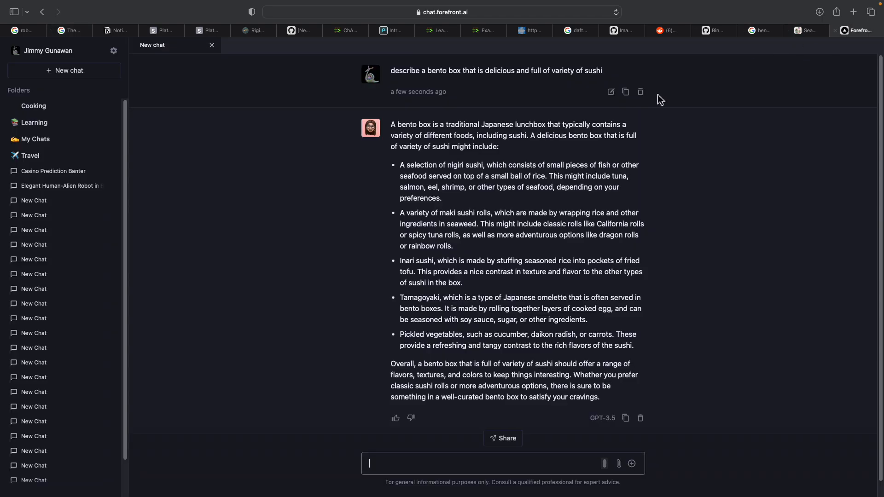
{"action": "left_click", "coordinate": [454, 468]}
{"action": "type", "text": "summarize into one paragraph"}
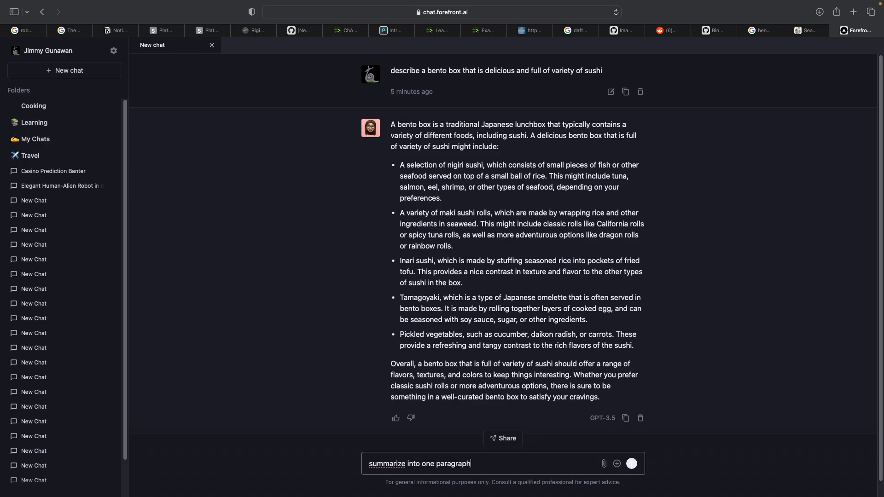
{"action": "key", "text": "Return"}
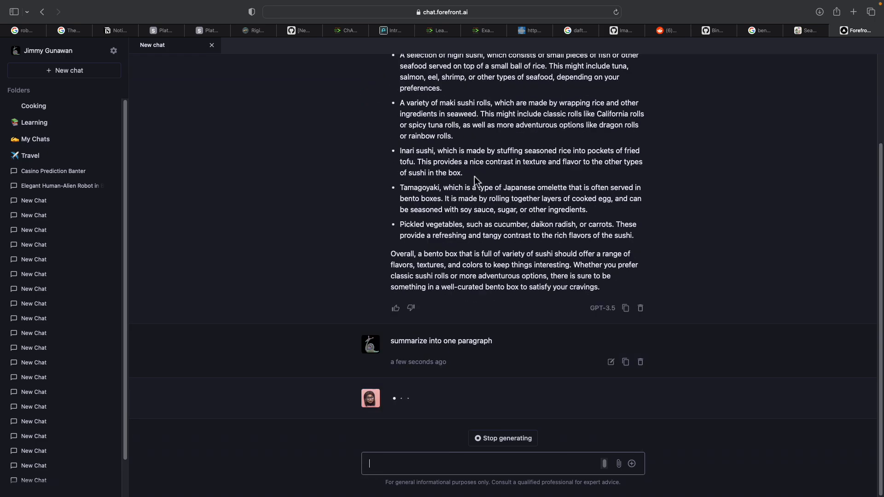
{"action": "scroll", "coordinate": [475, 178], "scroll_direction": "up", "scroll_amount": 1}
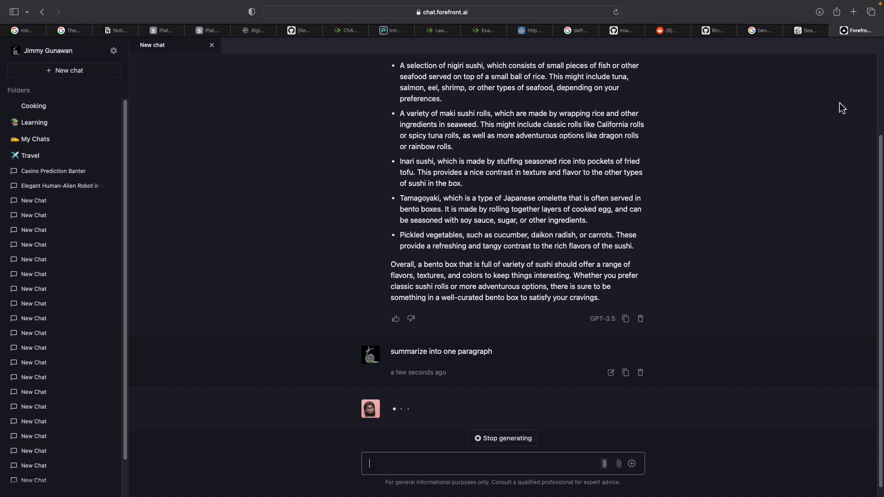
{"action": "left_click", "coordinate": [808, 31]}
{"action": "left_click", "coordinate": [859, 32]}
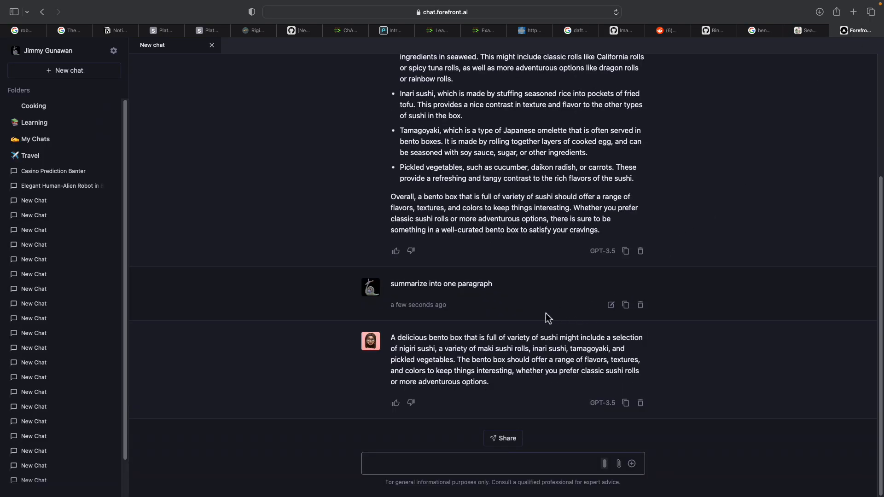
{"action": "left_click", "coordinate": [625, 403]}
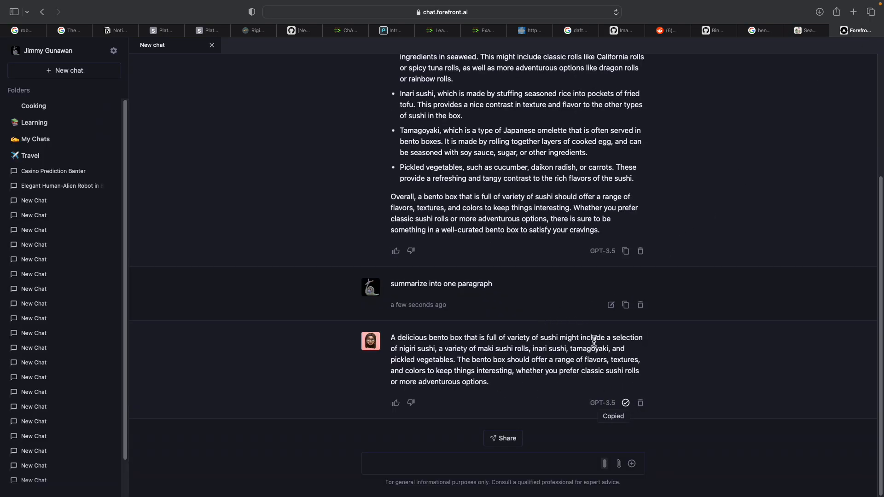
Switch back to Blender, replace the Stable Diffusion node's prompt with the copied bento summary, and save the file.
{"action": "key", "text": "ctrl+Left"}
{"action": "left_click", "coordinate": [518, 180]}
{"action": "key", "text": "ctrl+v"}
{"action": "key", "text": "Return"}
{"action": "scroll", "coordinate": [515, 184], "scroll_direction": "up", "scroll_amount": 3}
{"action": "key", "text": "super+s"}
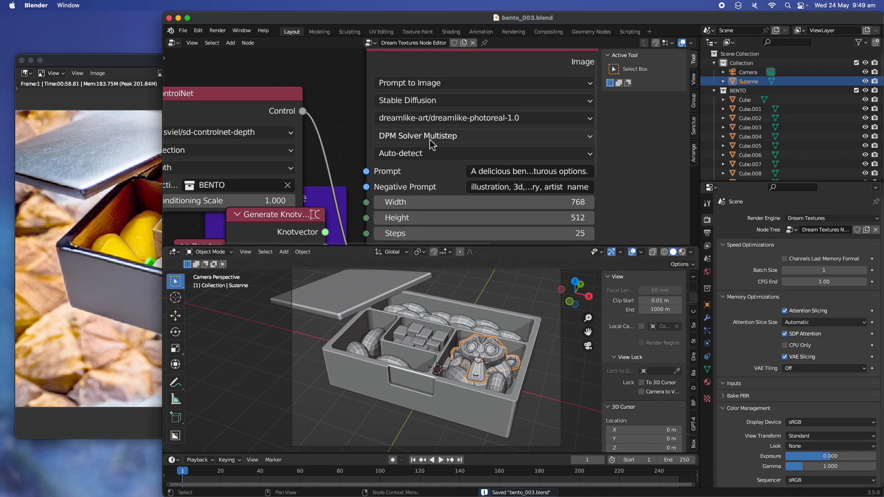
Set the Stable Diffusion node's model to Anything-V3.0 and start rendering a still image.
{"action": "left_click", "coordinate": [451, 118]}
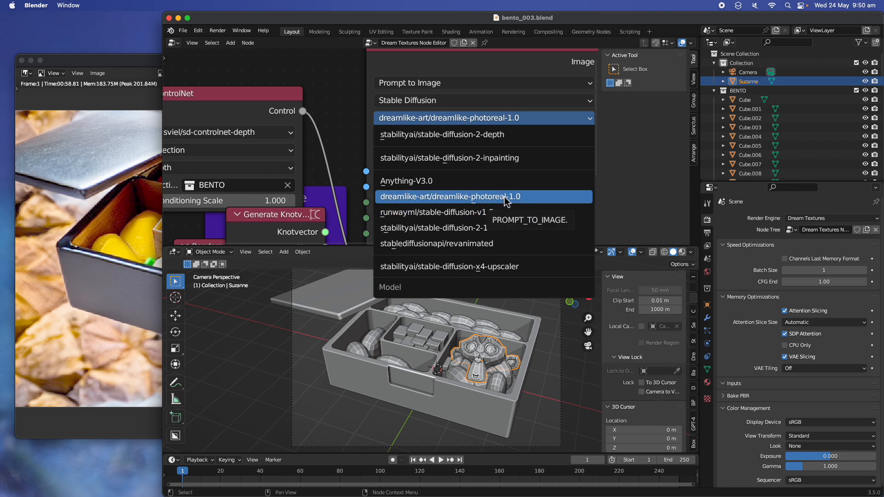
{"action": "left_click", "coordinate": [493, 186]}
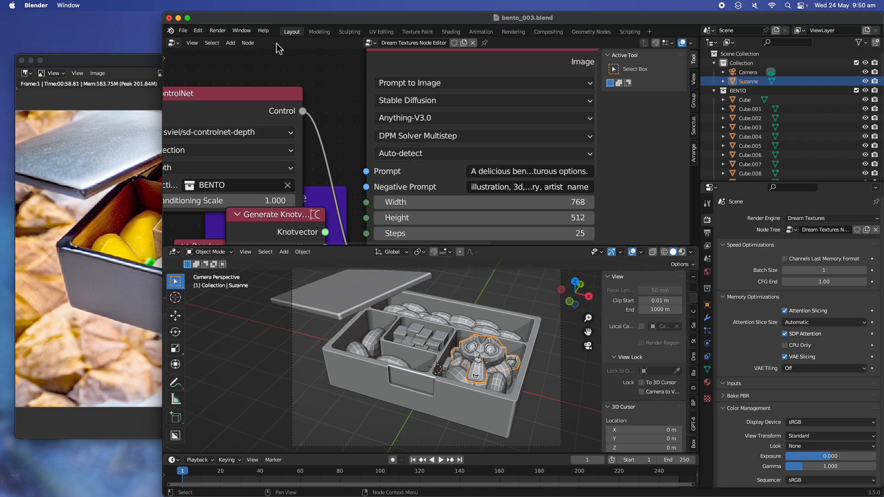
{"action": "left_click", "coordinate": [218, 30]}
{"action": "left_click", "coordinate": [236, 41]}
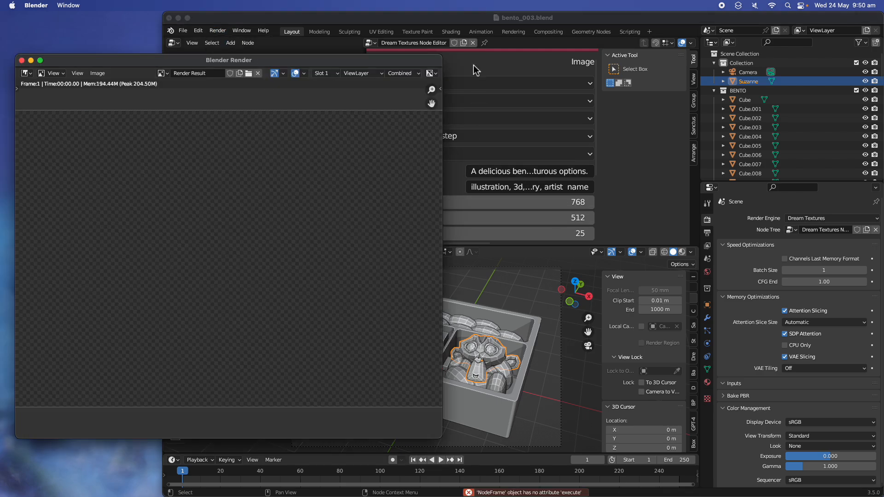
Move the render window aside, examine the render error in the Terminal traceback, and return to the main Blender window.
{"action": "left_click_drag", "start_coordinate": [137, 61], "coordinate": [157, 73]}
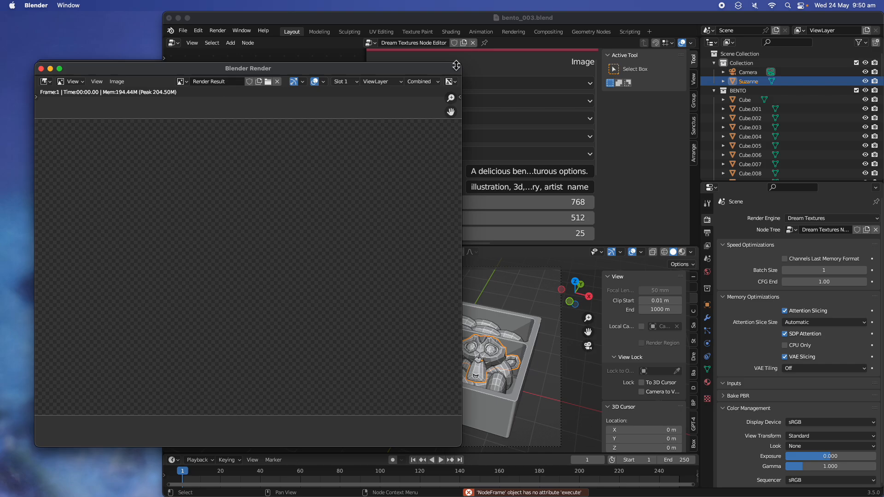
{"action": "left_click_drag", "start_coordinate": [461, 68], "coordinate": [505, 57]}
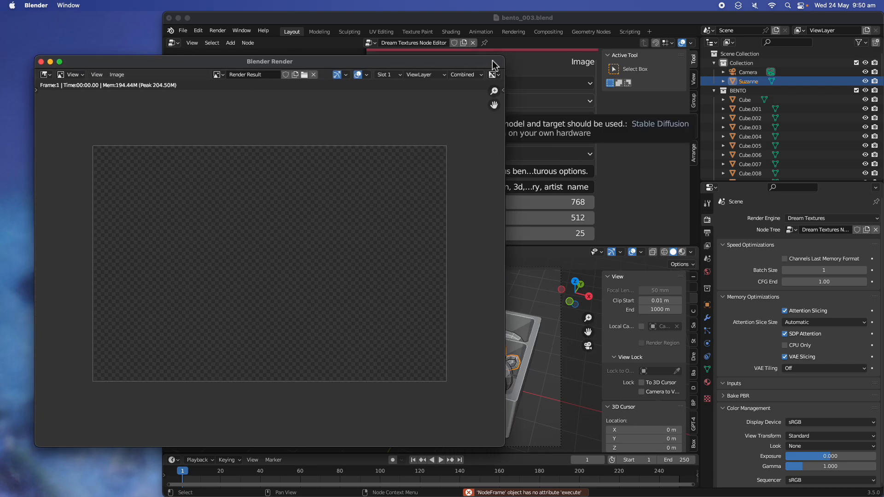
{"action": "left_click_drag", "start_coordinate": [501, 61], "coordinate": [460, 69]}
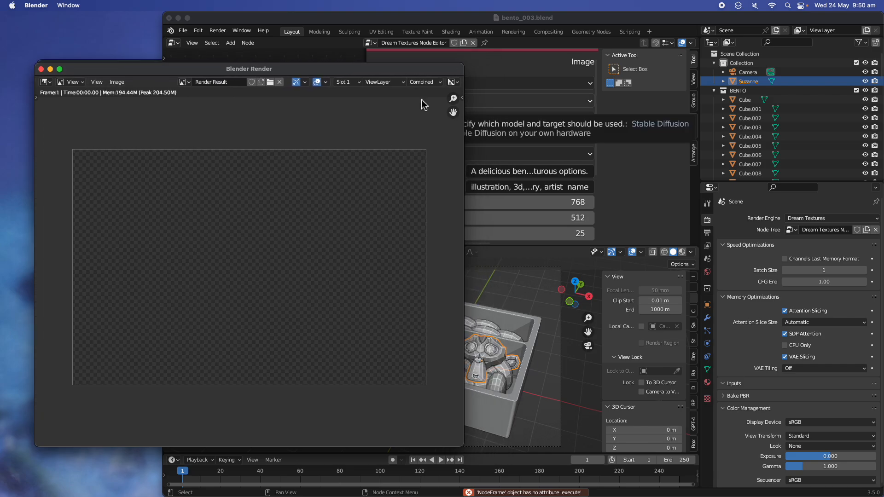
{"action": "left_click_drag", "start_coordinate": [295, 69], "coordinate": [367, 68]}
{"action": "left_click", "coordinate": [94, 72]}
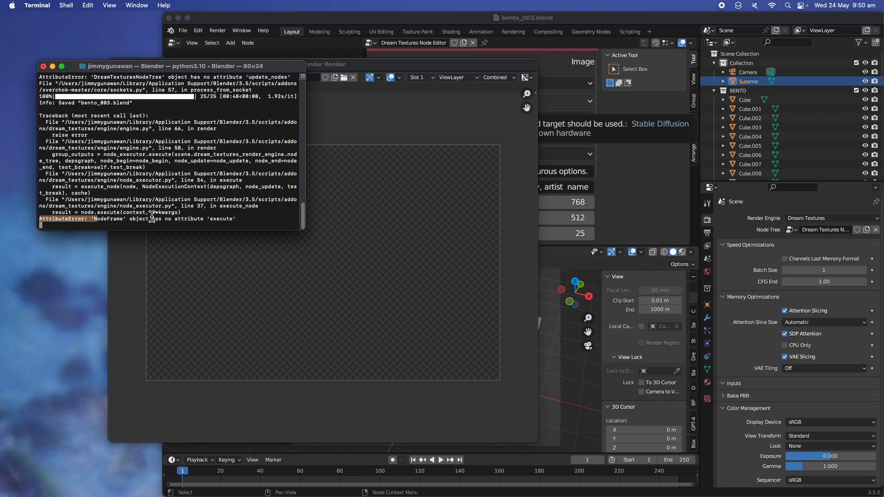
{"action": "left_click_drag", "start_coordinate": [104, 219], "coordinate": [228, 219]}
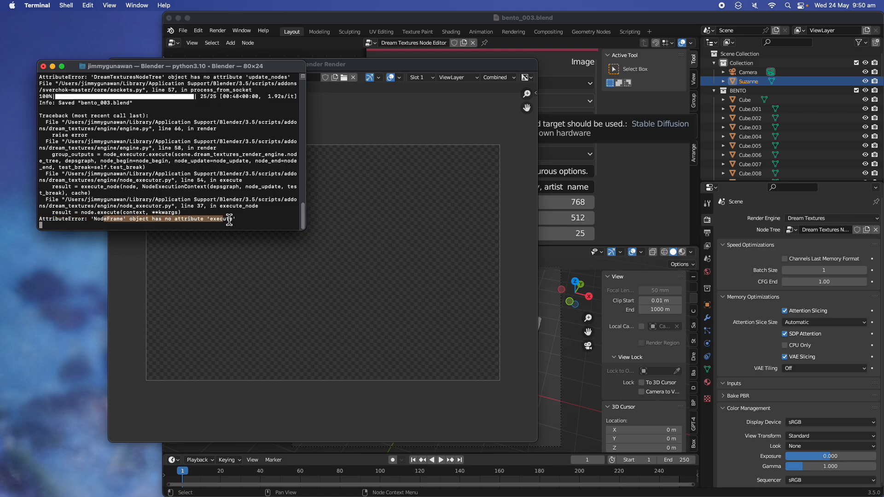
{"action": "left_click", "coordinate": [550, 17]}
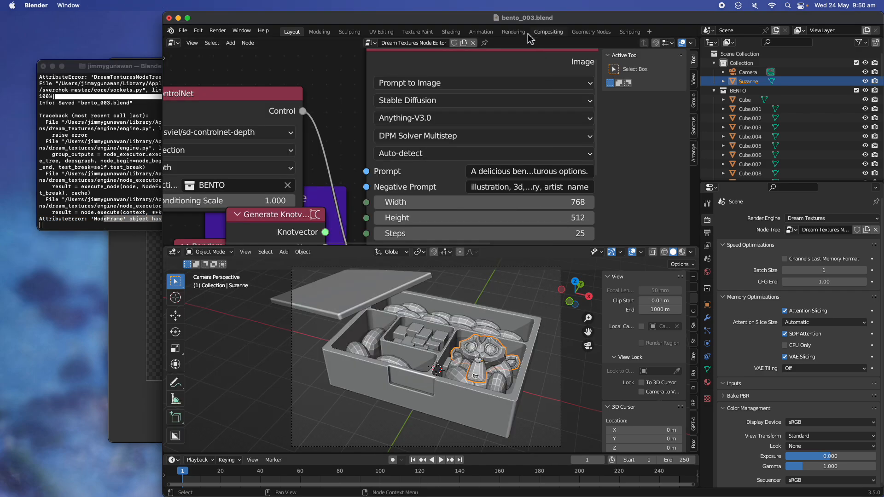
Render the image again, move the render window aside, and check the Terminal output.
{"action": "key", "text": "F12"}
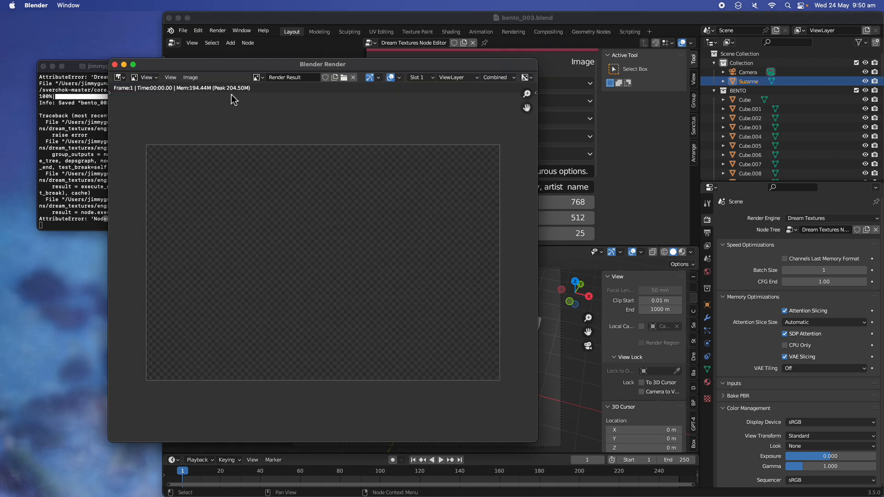
{"action": "left_click_drag", "start_coordinate": [240, 65], "coordinate": [116, 192]}
{"action": "left_click", "coordinate": [107, 163]}
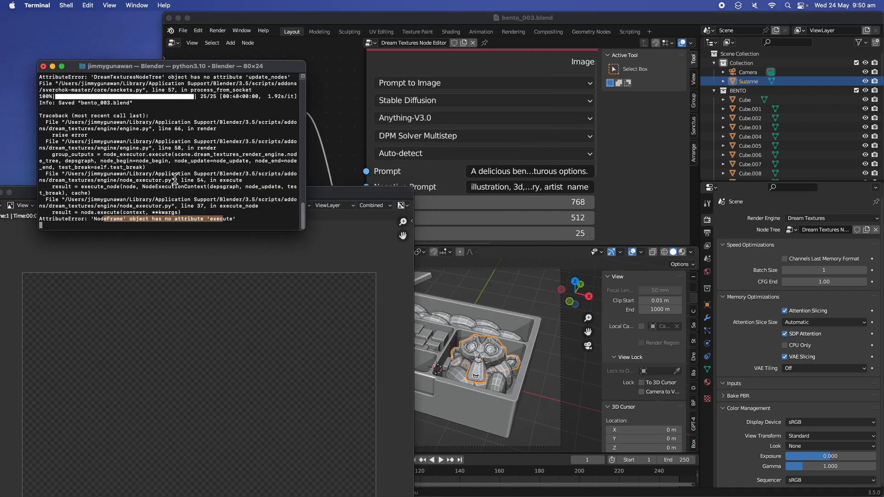
Set the Stable Diffusion node's model to stablediffusionapi/revanimated, then render a still image and check the Terminal output.
{"action": "left_click", "coordinate": [421, 124]}
{"action": "left_click", "coordinate": [421, 119]}
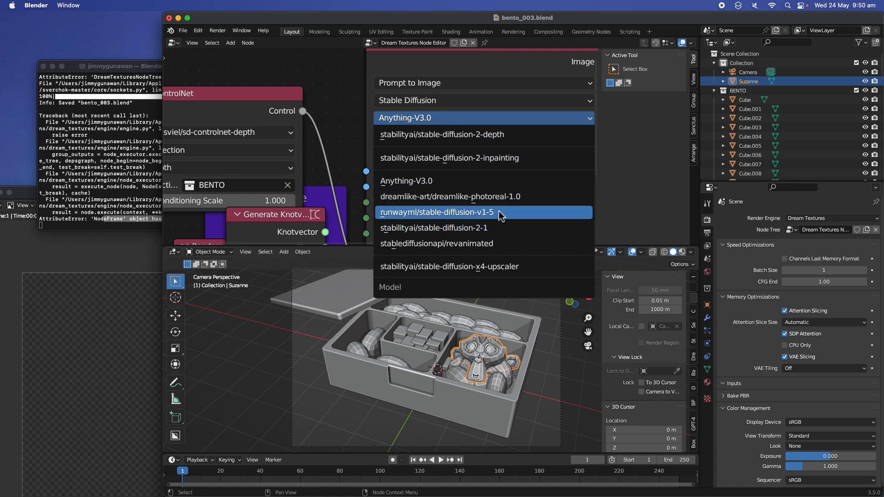
{"action": "left_click", "coordinate": [487, 245]}
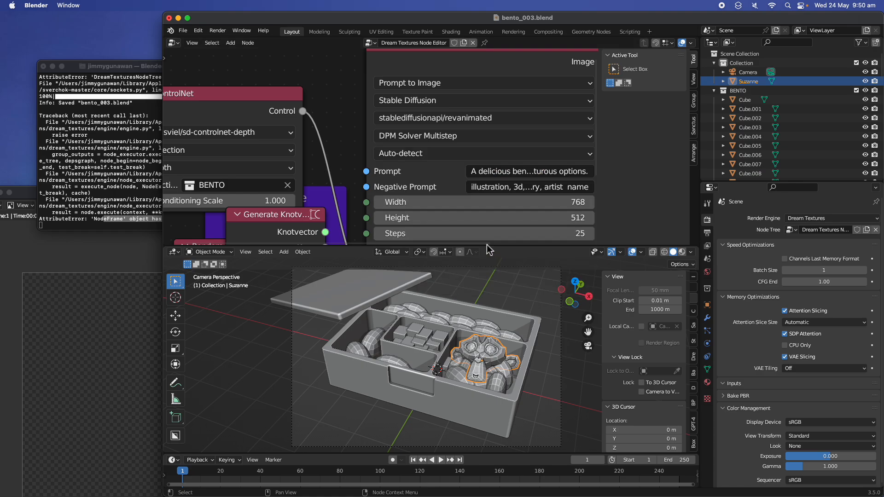
{"action": "left_click", "coordinate": [218, 31]}
{"action": "left_click", "coordinate": [224, 44]}
{"action": "left_click", "coordinate": [125, 114]}
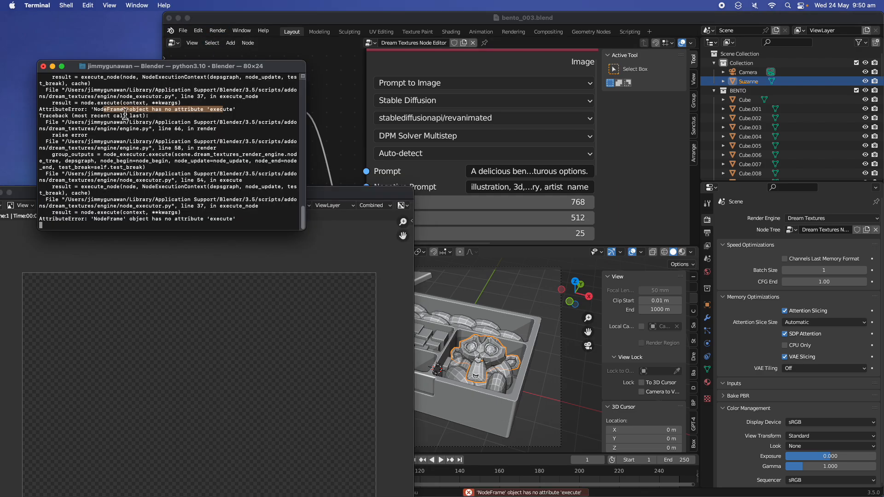
Back in the Dream Textures node tree, move the Alpha Node frame clear and delete it along with its Generate Knotvector node.
{"action": "left_click_drag", "start_coordinate": [347, 196], "coordinate": [548, 116]}
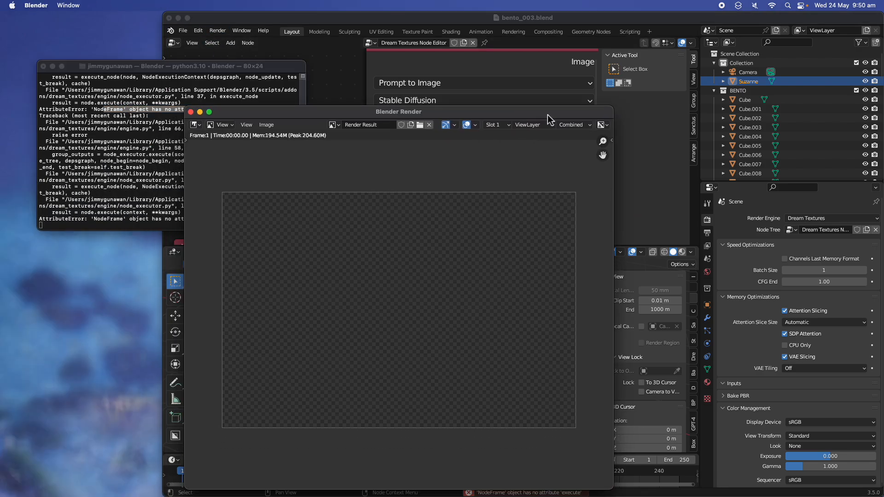
{"action": "left_click", "coordinate": [504, 103]}
{"action": "scroll", "coordinate": [360, 134], "scroll_direction": "down", "scroll_amount": 5}
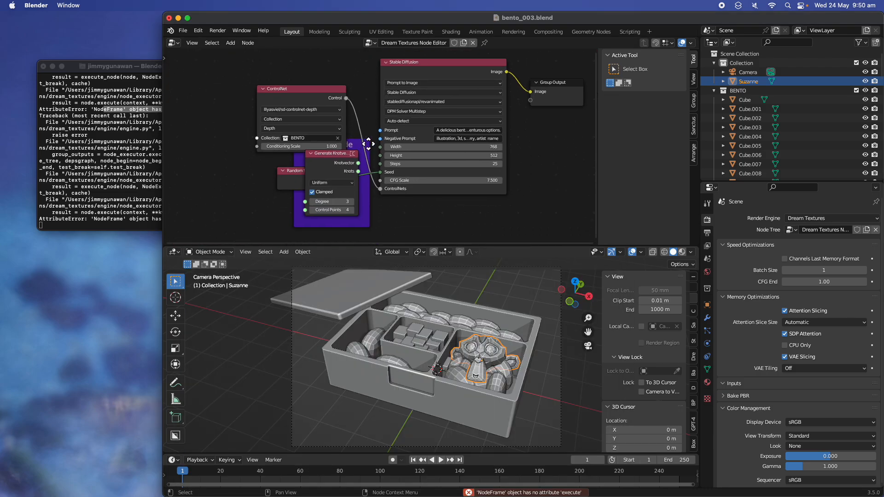
{"action": "left_click_drag", "start_coordinate": [351, 146], "coordinate": [235, 190]}
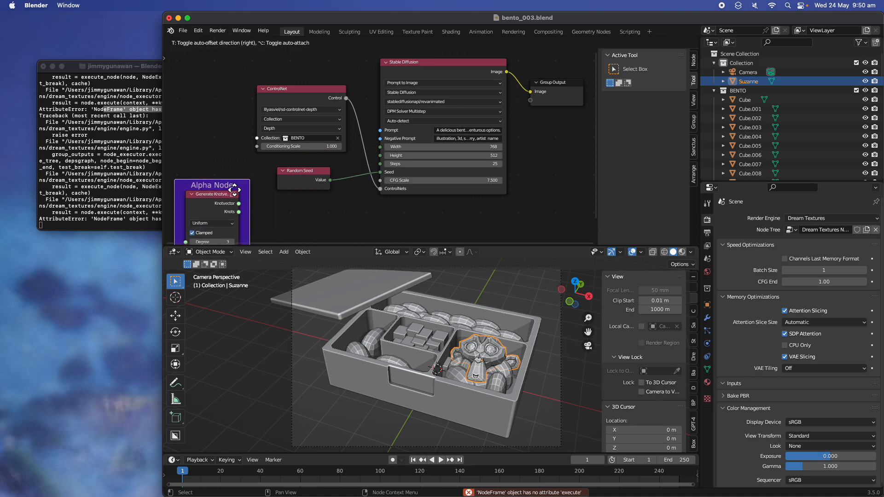
{"action": "key", "text": "x"}
{"action": "left_click", "coordinate": [221, 196]}
{"action": "key", "text": "x"}
{"action": "scroll", "coordinate": [234, 181], "scroll_direction": "up", "scroll_amount": 3}
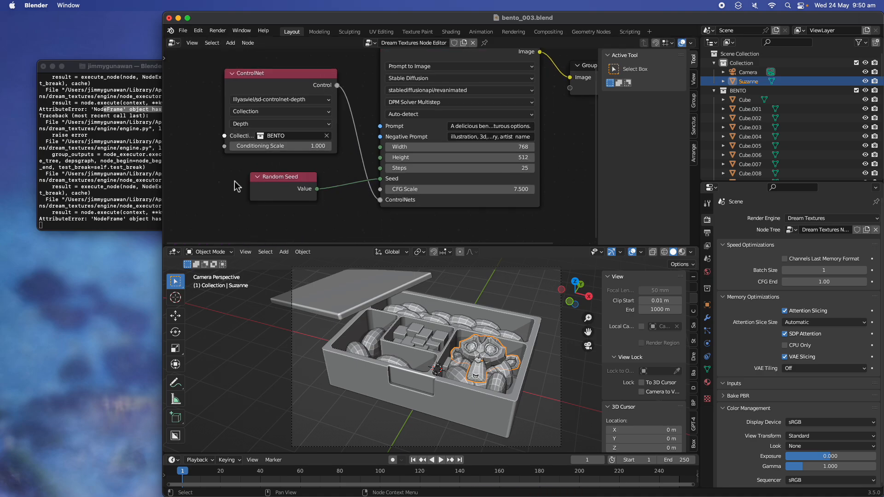
Save the file and start rendering a still image with the cleaned-up node tree.
{"action": "middle_click_drag", "start_coordinate": [258, 176], "coordinate": [253, 185]}
{"action": "key", "text": "super+s"}
{"action": "scroll", "coordinate": [342, 197], "scroll_direction": "down", "scroll_amount": 3}
{"action": "middle_click_drag", "start_coordinate": [428, 143], "coordinate": [353, 158]}
{"action": "left_click_drag", "start_coordinate": [356, 106], "coordinate": [344, 128]}
{"action": "middle_click_drag", "start_coordinate": [344, 128], "coordinate": [367, 100]}
{"action": "left_click", "coordinate": [218, 31]}
{"action": "left_click", "coordinate": [218, 39]}
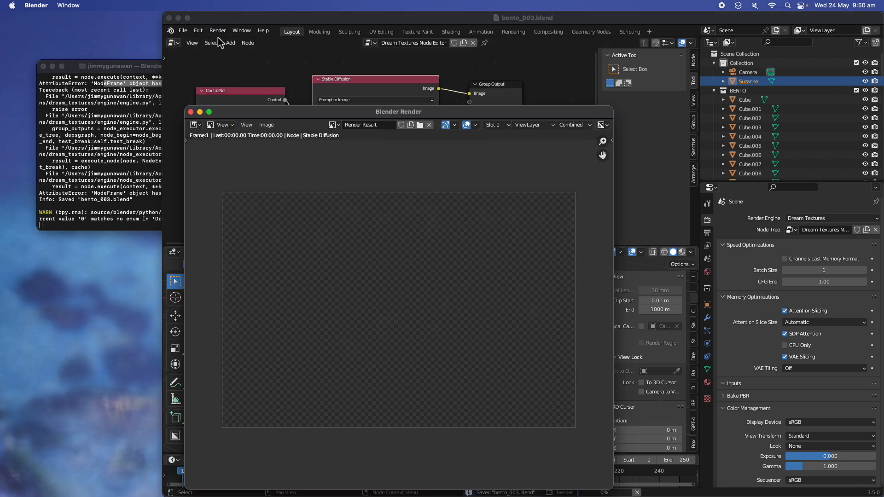
Check the render progress in the Terminal and return to the node tree in the main Blender window.
{"action": "left_click", "coordinate": [129, 136]}
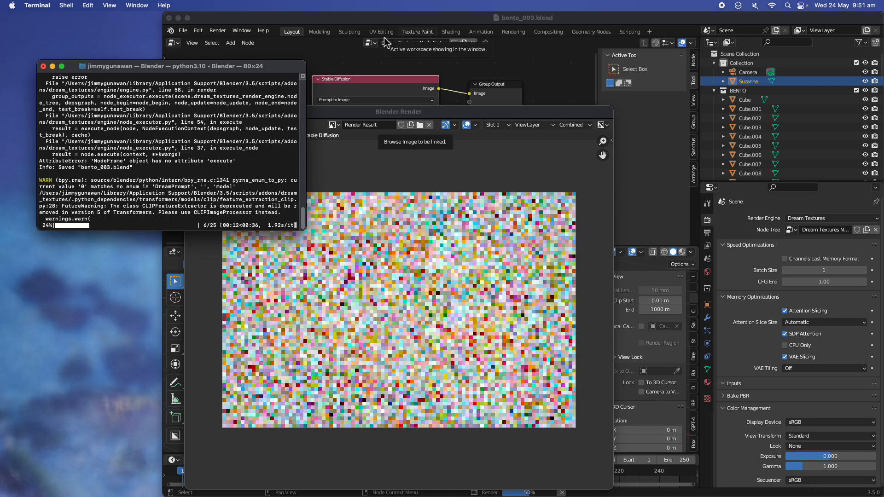
{"action": "left_click", "coordinate": [382, 69]}
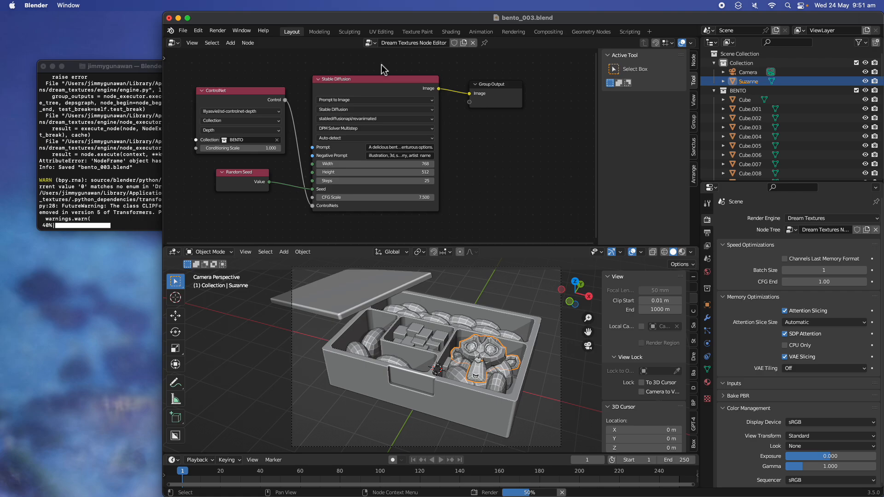
{"action": "scroll", "coordinate": [347, 125], "scroll_direction": "up", "scroll_amount": 2}
{"action": "middle_click_drag", "start_coordinate": [315, 111], "coordinate": [361, 119]}
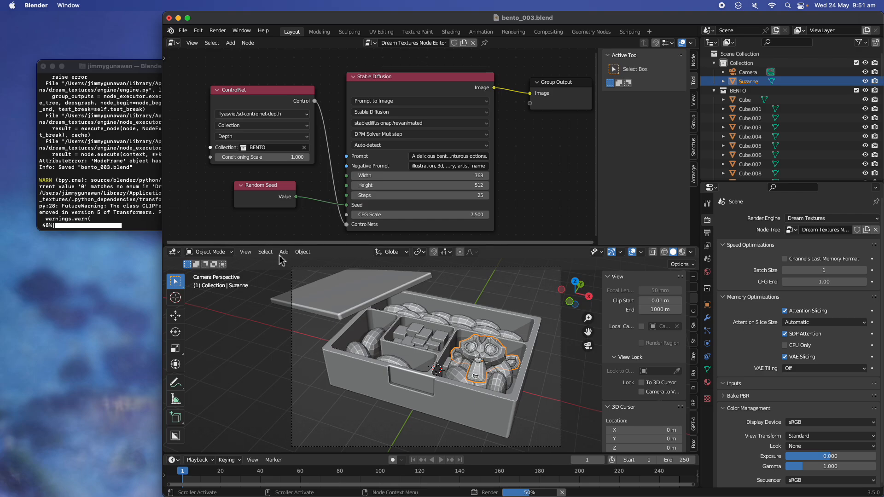
Narrow the main Blender window and arrange it side by side with the render window.
{"action": "left_click_drag", "start_coordinate": [232, 18], "coordinate": [358, 345]}
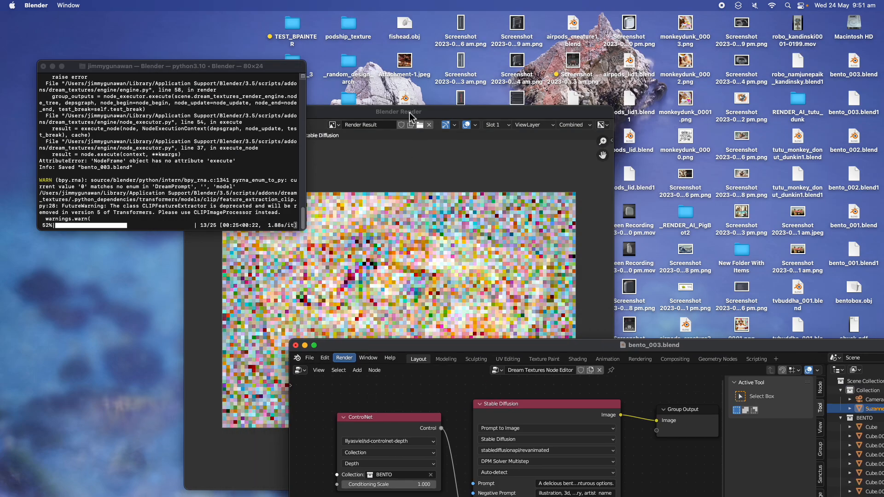
{"action": "left_click_drag", "start_coordinate": [410, 113], "coordinate": [258, 67]}
{"action": "left_click_drag", "start_coordinate": [568, 345], "coordinate": [479, 17]}
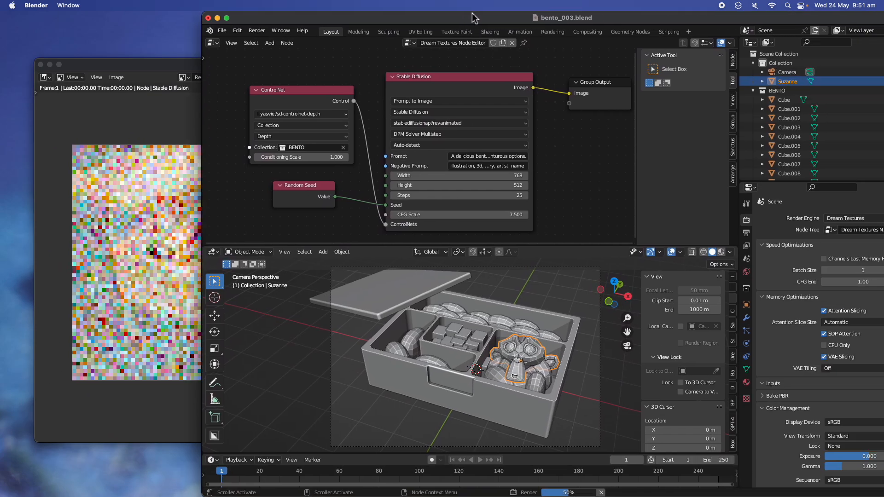
{"action": "left_click_drag", "start_coordinate": [205, 15], "coordinate": [419, 14]}
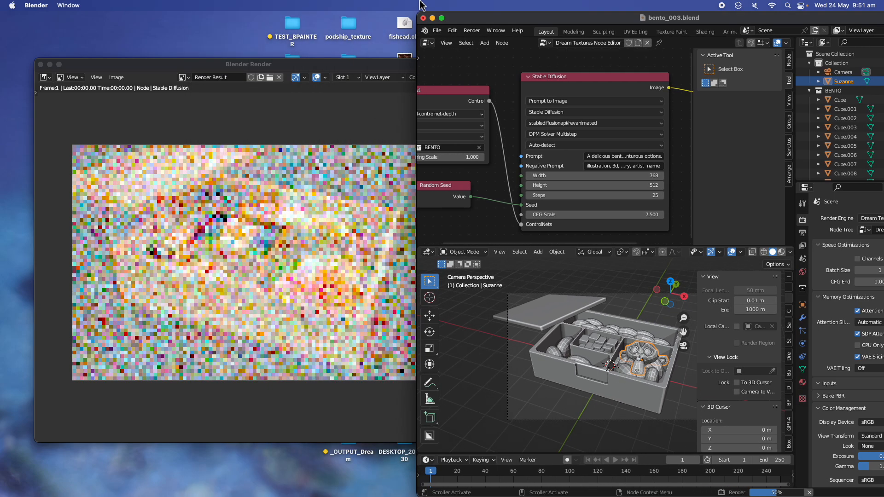
{"action": "left_click_drag", "start_coordinate": [476, 20], "coordinate": [440, 20]}
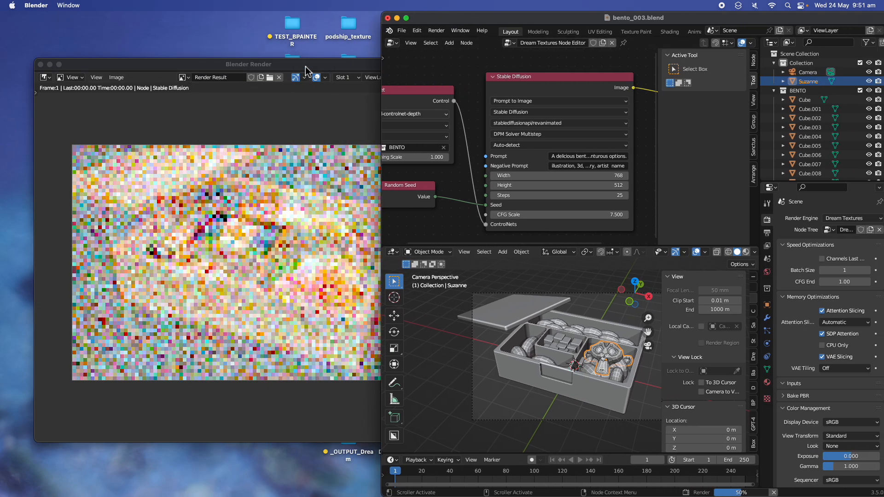
{"action": "left_click_drag", "start_coordinate": [305, 66], "coordinate": [258, 64]}
Examine the settings of the ControlNet and Stable Diffusion nodes alongside the render.
{"action": "scroll", "coordinate": [495, 157], "scroll_direction": "up", "scroll_amount": 4}
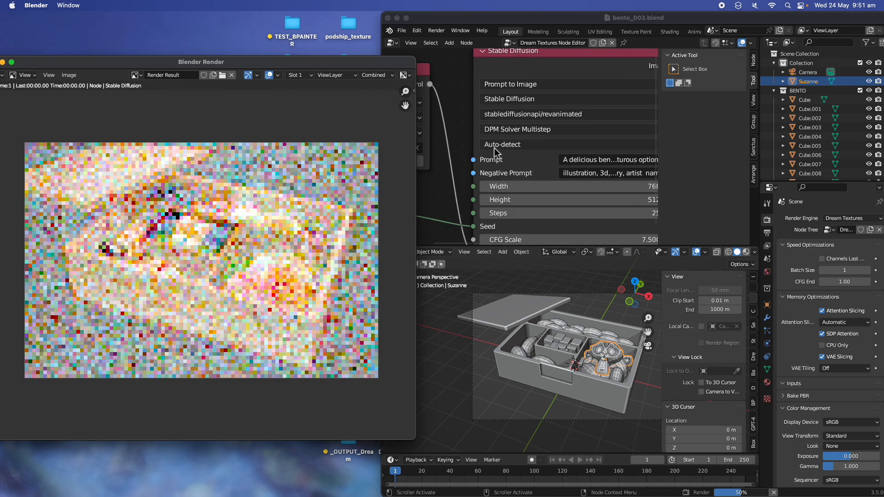
{"action": "scroll", "coordinate": [480, 114], "scroll_direction": "down", "scroll_amount": 1}
{"action": "left_click", "coordinate": [483, 137]}
{"action": "scroll", "coordinate": [486, 137], "scroll_direction": "left", "scroll_amount": 10}
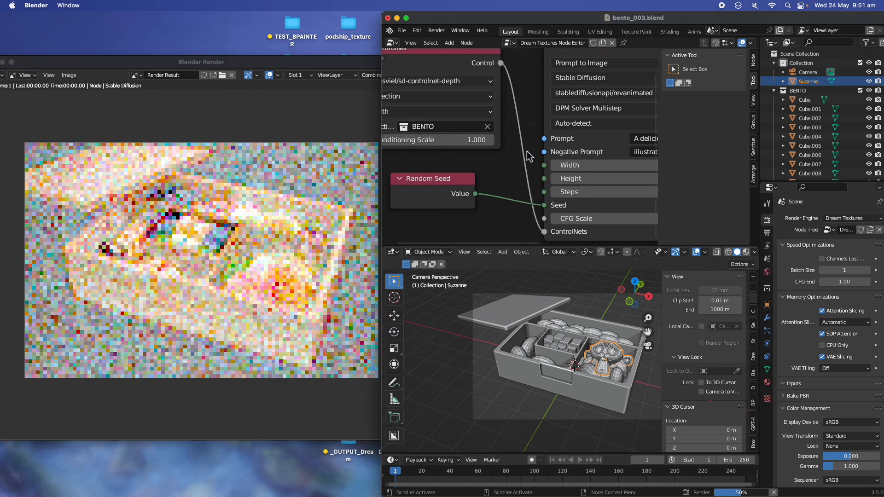
{"action": "scroll", "coordinate": [485, 137], "scroll_direction": "up", "scroll_amount": 2}
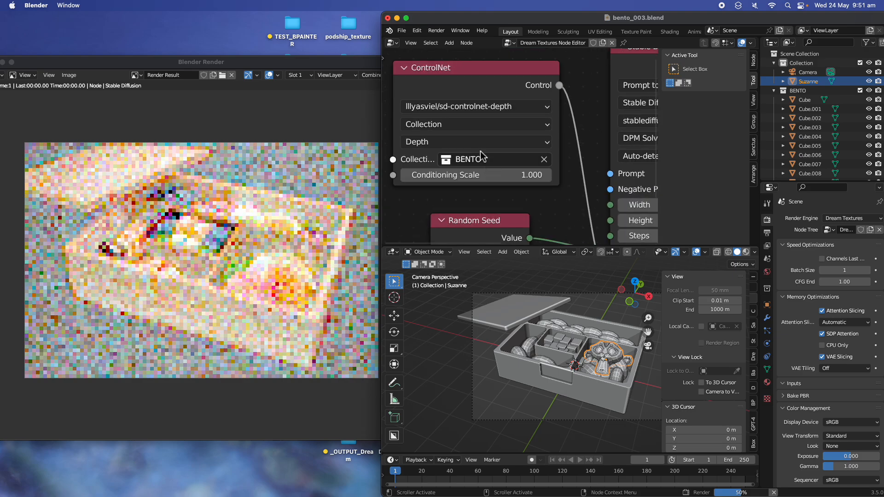
{"action": "left_click", "coordinate": [463, 108]}
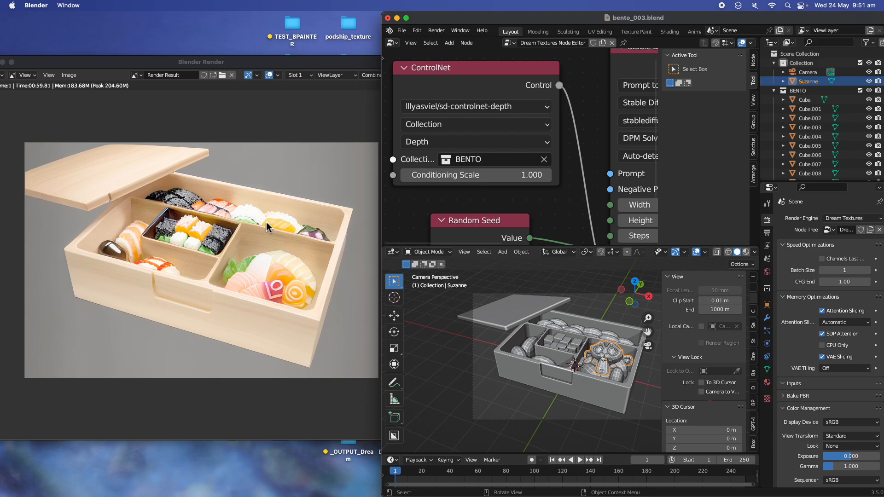
{"action": "middle_click_drag", "start_coordinate": [574, 167], "coordinate": [477, 184]}
{"action": "scroll", "coordinate": [494, 155], "scroll_direction": "up", "scroll_amount": 1}
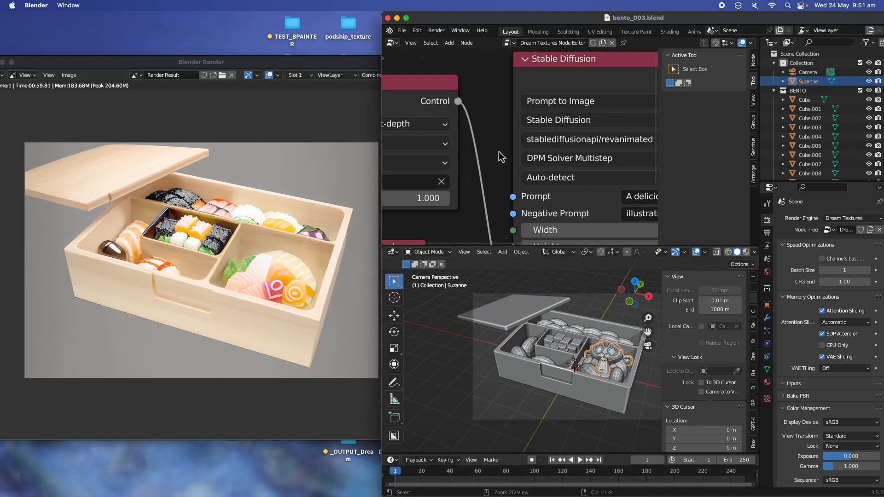
{"action": "scroll", "coordinate": [486, 147], "scroll_direction": "right", "scroll_amount": 3}
{"action": "left_click", "coordinate": [474, 137]}
{"action": "left_click", "coordinate": [474, 138]}
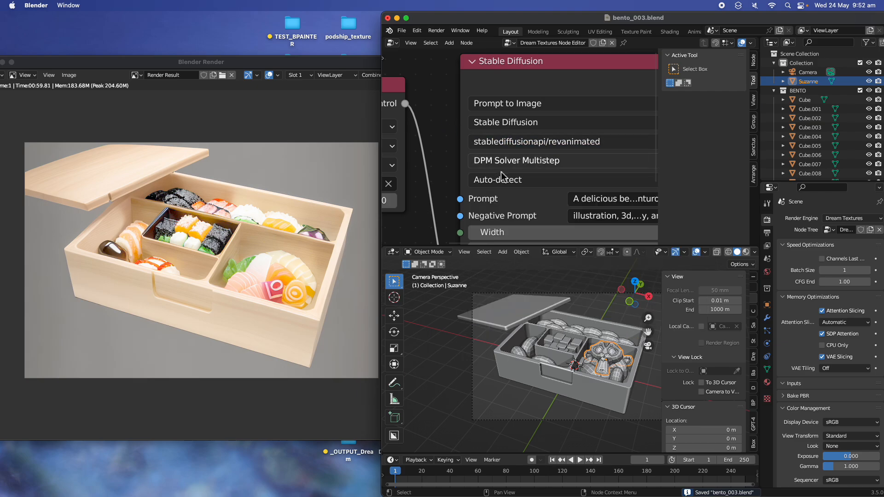
Replace the leading "A" of the Stable Diffusion node's prompt with "masterpiece, foods, colorful".
{"action": "scroll", "coordinate": [506, 194], "scroll_direction": "right", "scroll_amount": 4}
{"action": "left_click", "coordinate": [538, 199]}
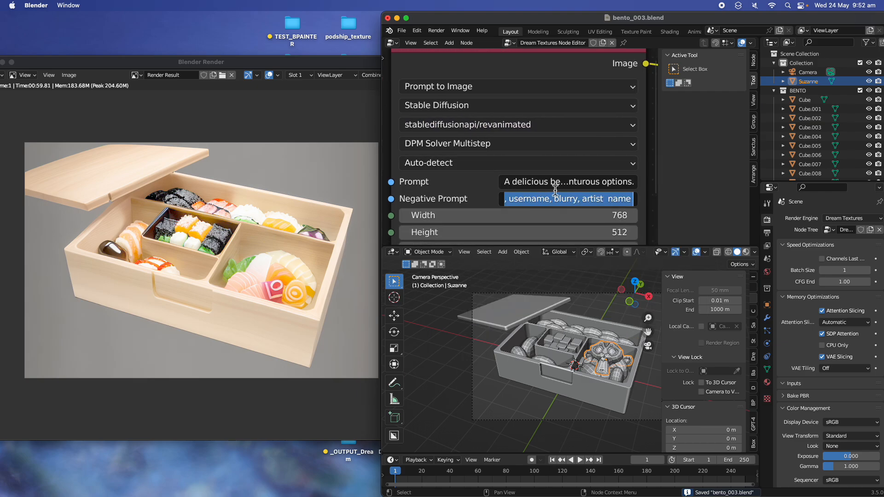
{"action": "left_click", "coordinate": [555, 188]}
{"action": "left_click", "coordinate": [554, 185]}
{"action": "left_click_drag", "start_coordinate": [528, 182], "coordinate": [424, 142]}
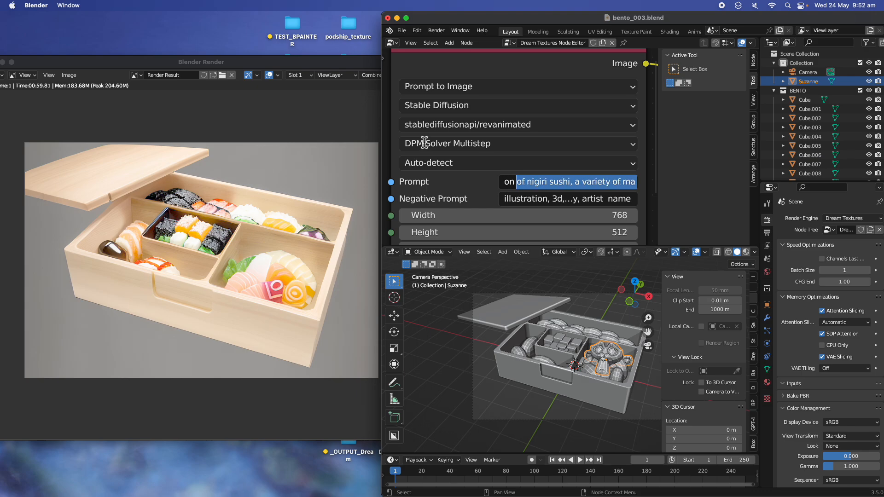
{"action": "key", "text": "Home"}
{"action": "key", "text": "Delete"}
{"action": "type", "text": "masterpiece, foods, "}
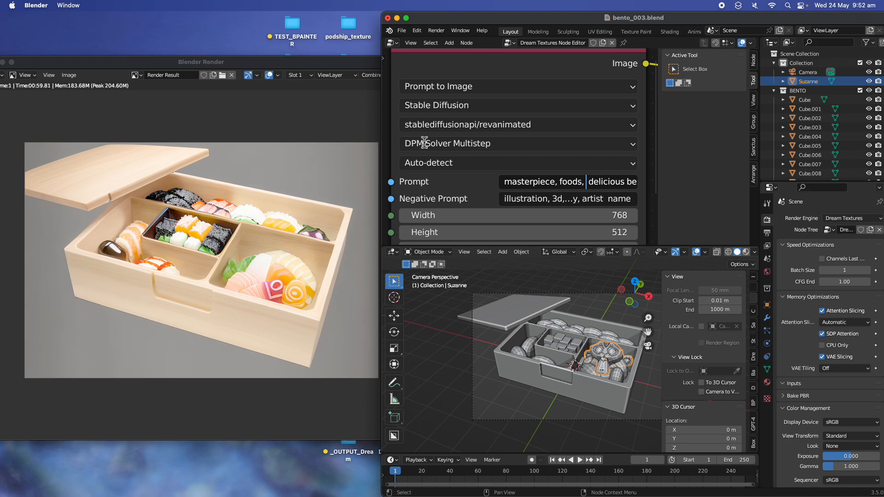
{"action": "type", "text": "colorful"}
{"action": "key", "text": "Return"}
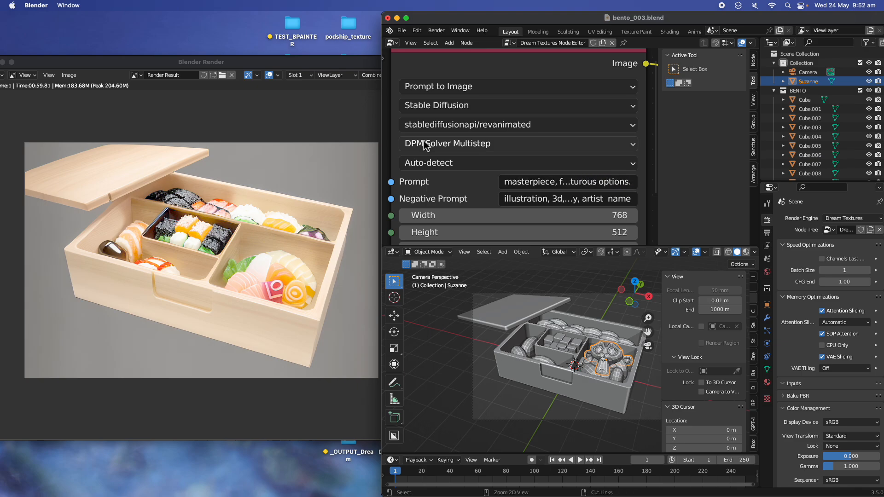
Save the file and start rendering a still image with the edited prompt.
{"action": "key", "text": "ctrl+s"}
{"action": "left_click", "coordinate": [436, 30]}
{"action": "left_click", "coordinate": [438, 42]}
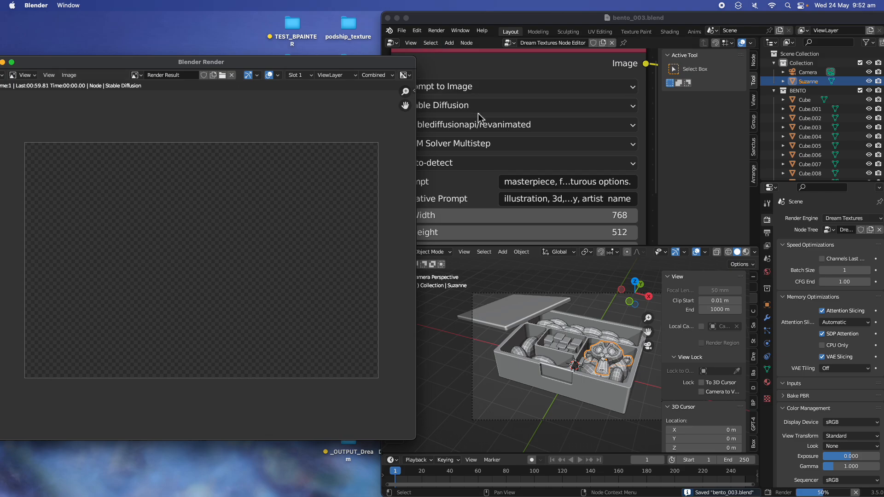
Return to the main Blender window, hide the 3D viewport's sidebar, and deselect the monkey head.
{"action": "left_click", "coordinate": [647, 153]}
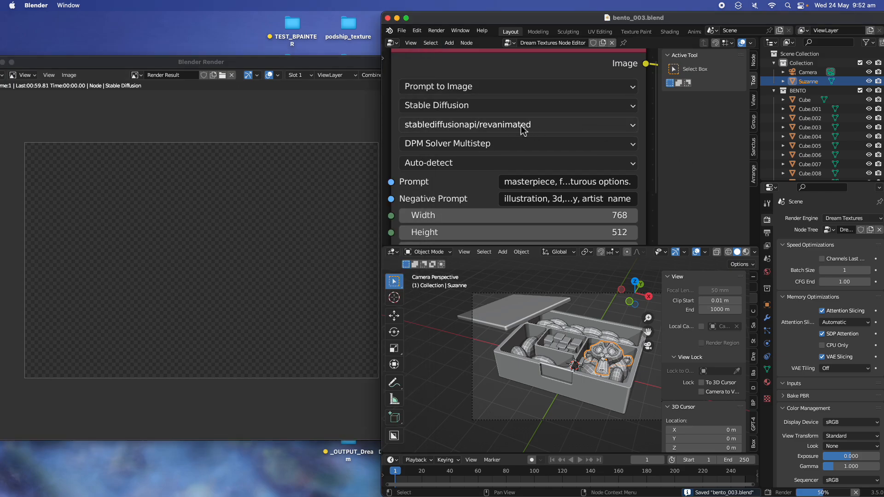
{"action": "scroll", "coordinate": [555, 134], "scroll_direction": "down", "scroll_amount": 1}
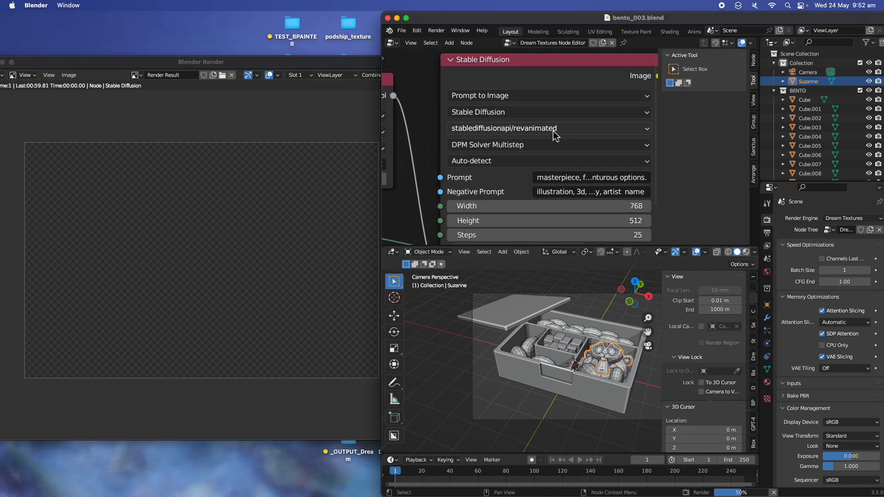
{"action": "scroll", "coordinate": [529, 198], "scroll_direction": "down", "scroll_amount": 2}
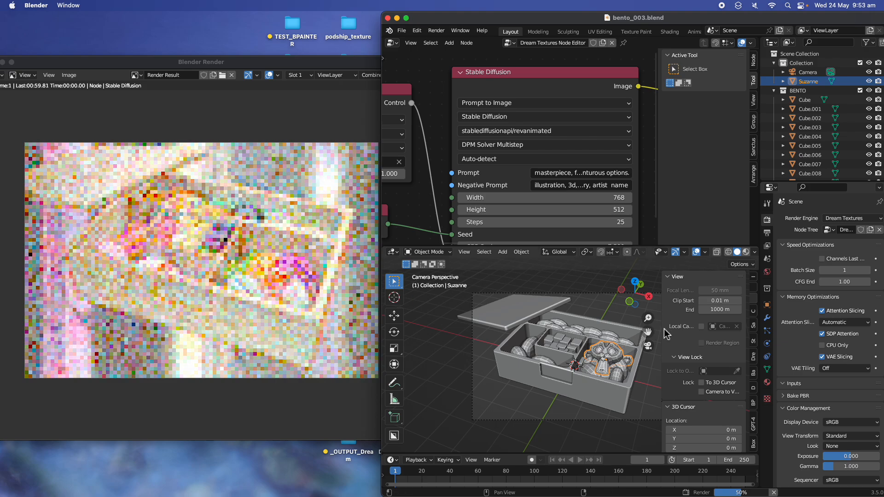
{"action": "key", "text": "n"}
{"action": "left_click", "coordinate": [644, 312]}
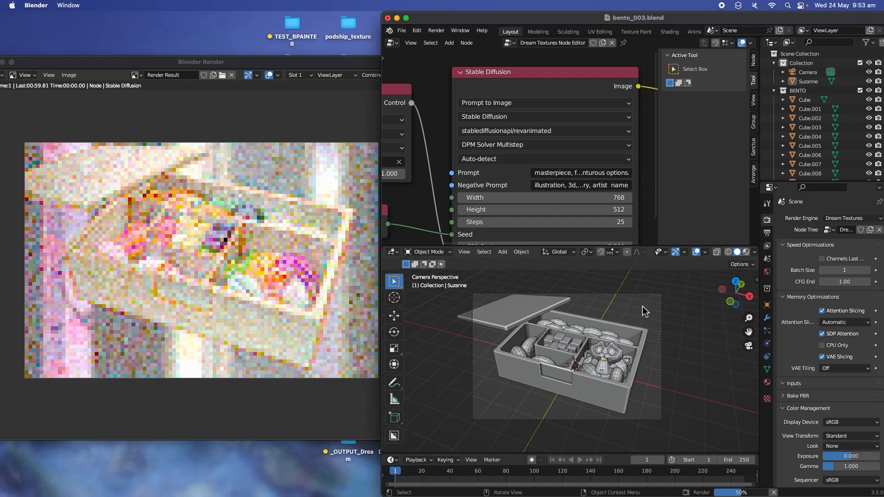
Set the Stable Diffusion node's model to Anything-V3.0 and save the file.
{"action": "left_click", "coordinate": [548, 131]}
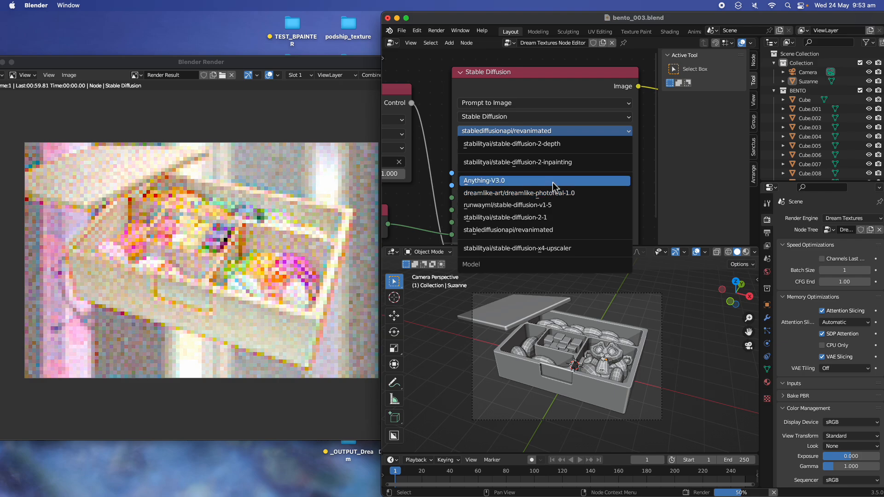
{"action": "left_click", "coordinate": [508, 184]}
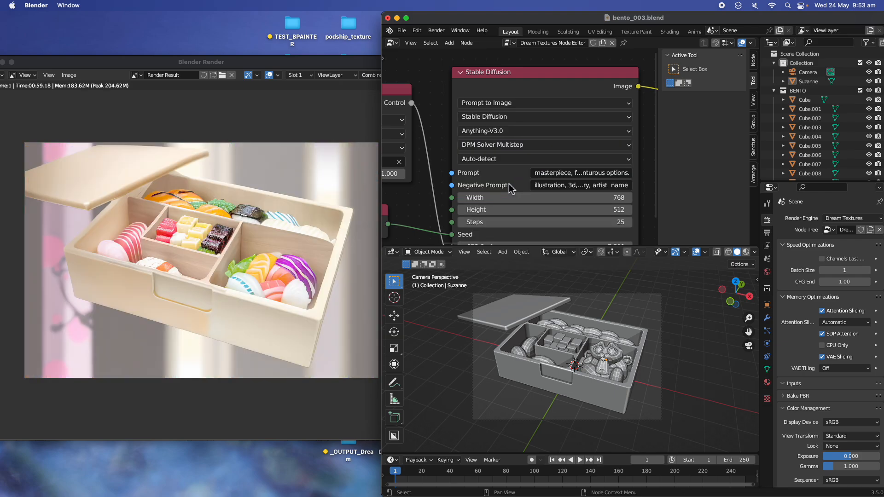
{"action": "key", "text": "super+s"}
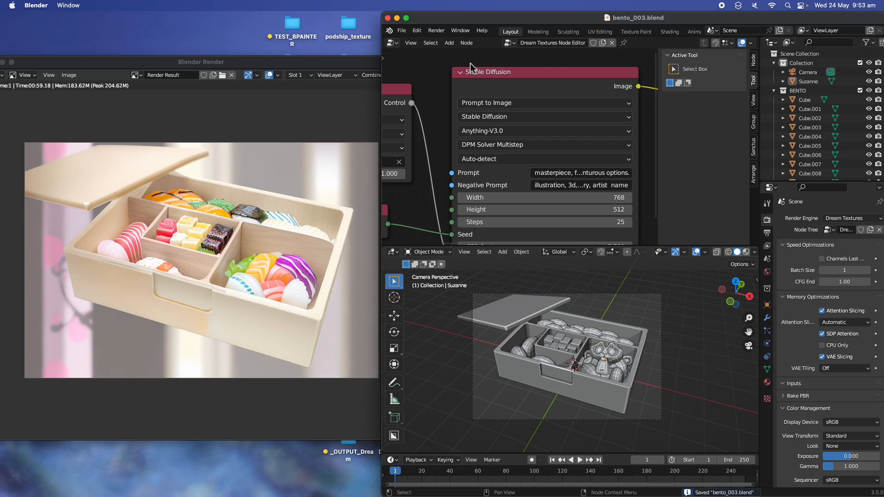
Start rendering a still image with the Anything-V3.0 model and move the render window fully onto the screen.
{"action": "left_click", "coordinate": [436, 31]}
{"action": "left_click", "coordinate": [456, 41]}
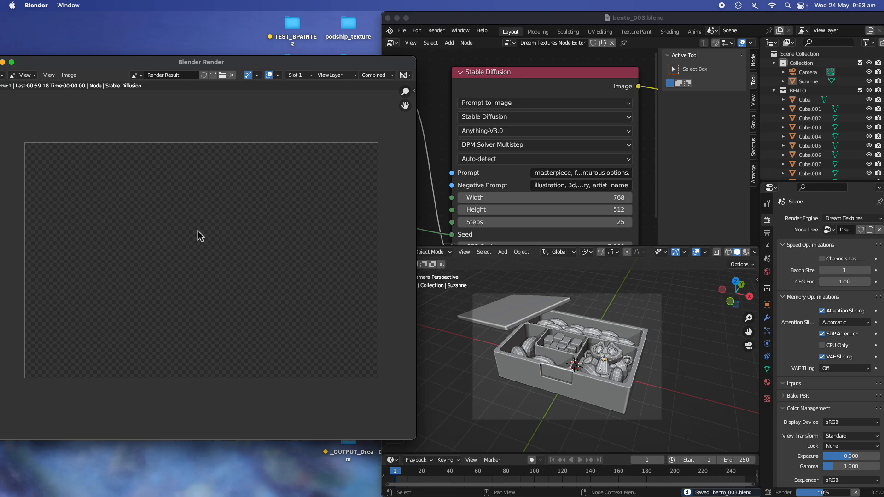
{"action": "left_click", "coordinate": [134, 75]}
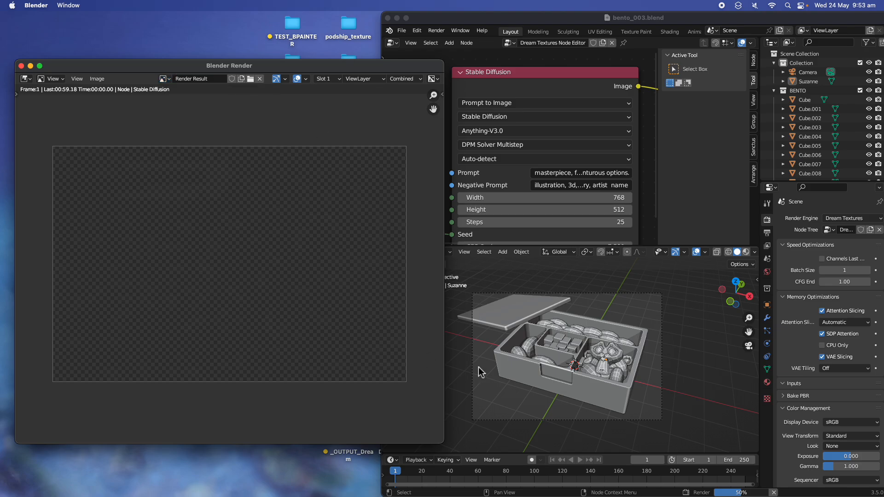
Lock the camera to the view in the 3D viewport's sidebar and reframe the camera on the open bento box from a new angle.
{"action": "left_click", "coordinate": [552, 378]}
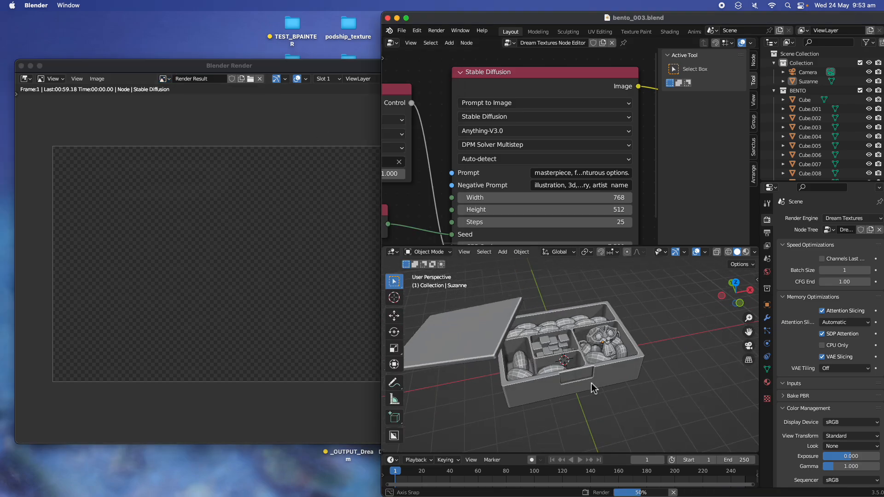
{"action": "left_click", "coordinate": [757, 279]}
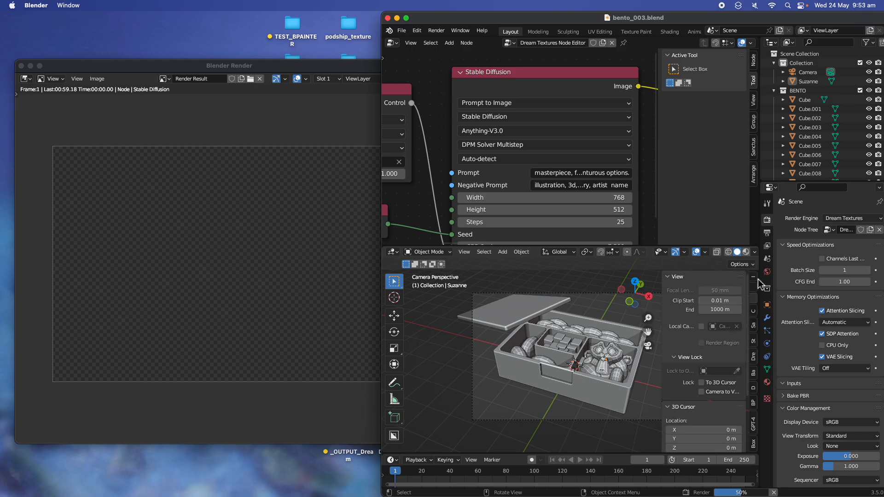
{"action": "left_click", "coordinate": [711, 395]}
{"action": "mouse_move", "coordinate": [606, 390]}
{"action": "middle_mouse_down"}
{"action": "mouse_move", "coordinate": [640, 394]}
{"action": "mouse_move", "coordinate": [610, 382]}
{"action": "middle_mouse_up"}
{"action": "scroll", "coordinate": [607, 379], "scroll_direction": "up", "scroll_amount": 3}
{"action": "scroll", "coordinate": [609, 371], "scroll_direction": "down", "scroll_amount": 2}
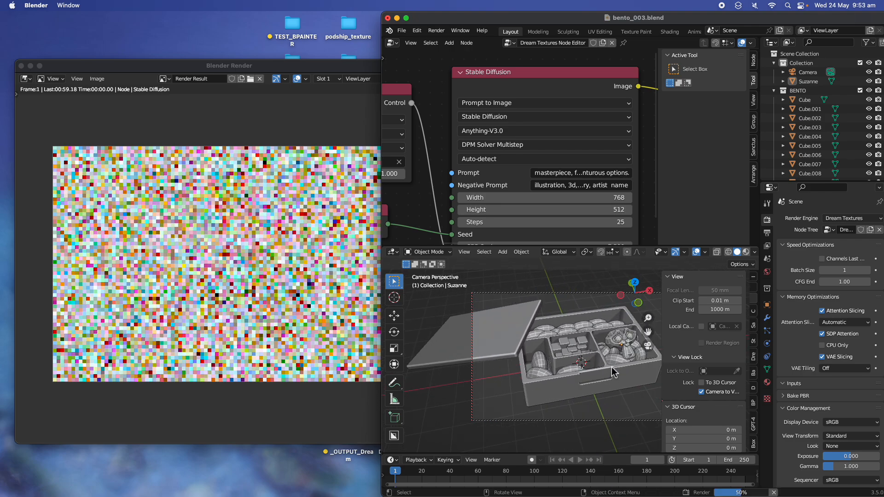
{"action": "middle_click_drag", "start_coordinate": [609, 371], "coordinate": [612, 368], "text": "shift"}
Select the monkey head in the bento box and free-rotate it so its face turns toward the camera.
{"action": "left_click", "coordinate": [630, 356]}
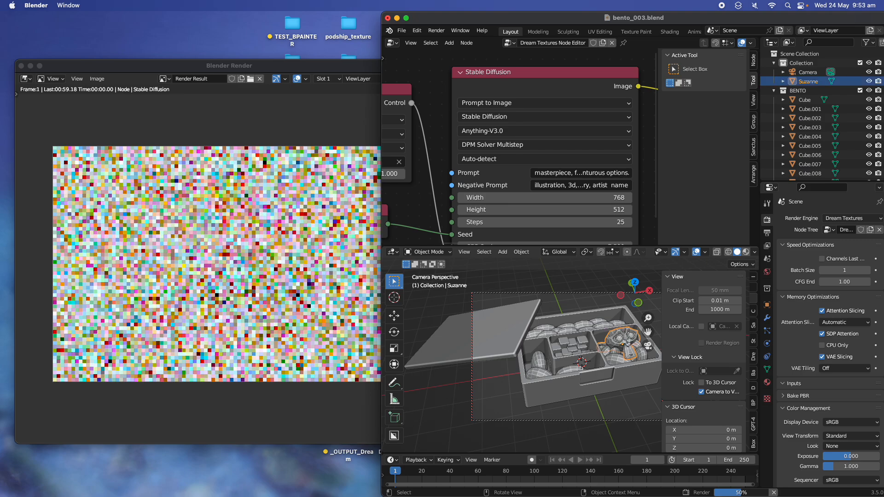
{"action": "key", "text": "r"}
{"action": "key", "text": "r"}
{"action": "left_click", "coordinate": [629, 366]}
{"action": "key", "text": "r"}
{"action": "left_click", "coordinate": [634, 384]}
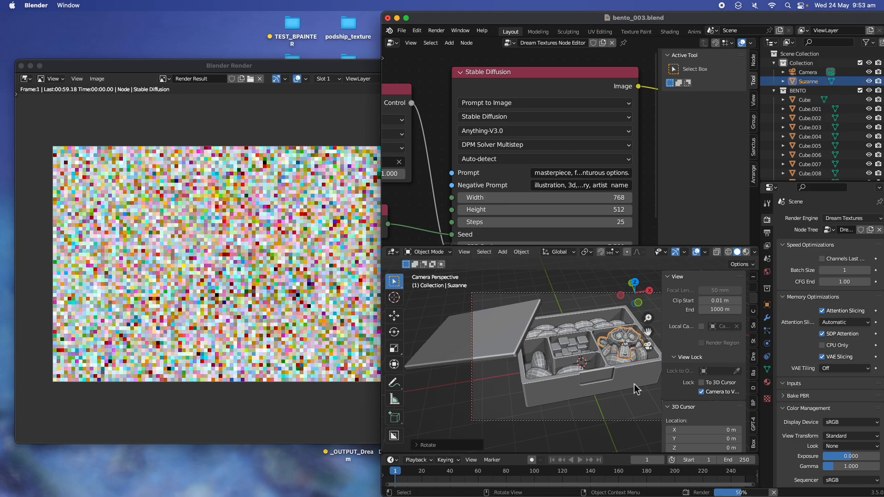
{"action": "key", "text": "r"}
{"action": "key", "text": "r"}
{"action": "left_click", "coordinate": [634, 387]}
Move the monkey head slightly within its compartment, deselect it and save the file.
{"action": "key", "text": "g"}
{"action": "left_click", "coordinate": [631, 386]}
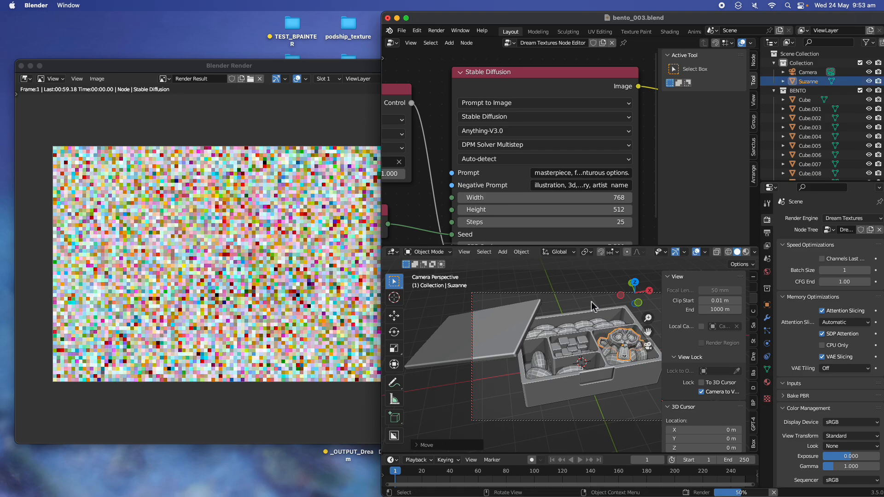
{"action": "key", "text": "alt+a"}
{"action": "key", "text": "super+s"}
{"action": "left_click", "coordinate": [576, 172]}
{"action": "left_click_drag", "start_coordinate": [560, 174], "coordinate": [595, 173]}
{"action": "left_click", "coordinate": [594, 173]}
{"action": "left_click", "coordinate": [666, 174]}
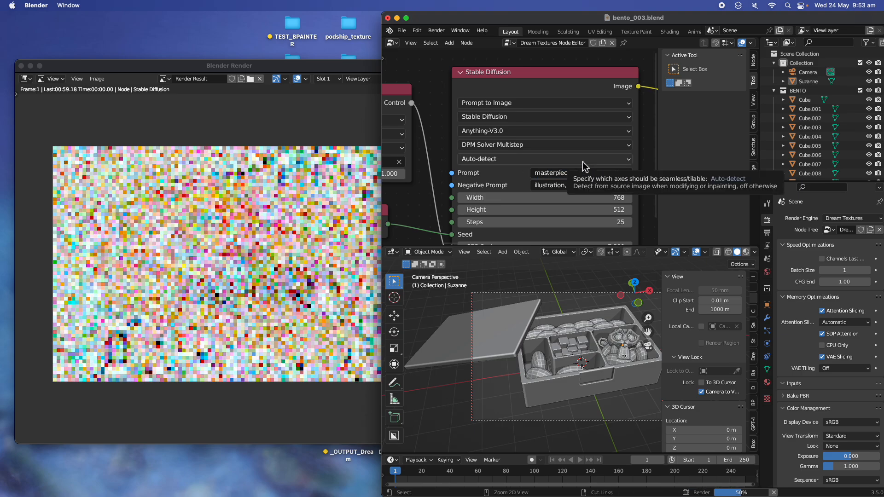
Switch to the browser's unprompt.ai bento gallery and copy the main prompt of the leaf-shaped bento box image.
{"action": "key", "text": "ctrl+Right"}
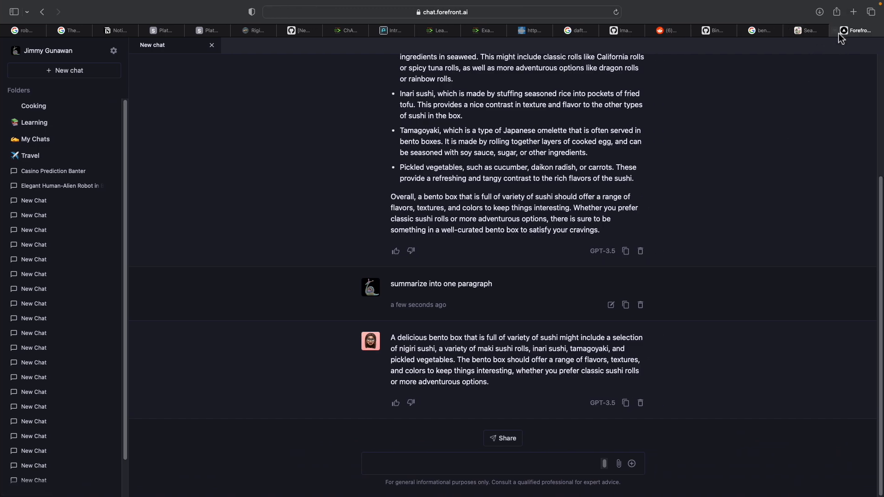
{"action": "left_click", "coordinate": [835, 31]}
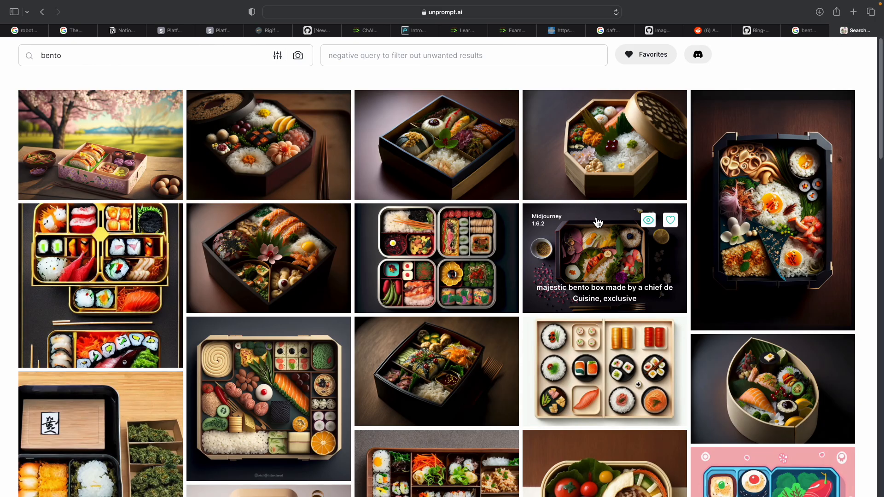
{"action": "scroll", "coordinate": [756, 354], "scroll_direction": "down", "scroll_amount": 1}
{"action": "left_click", "coordinate": [756, 353]}
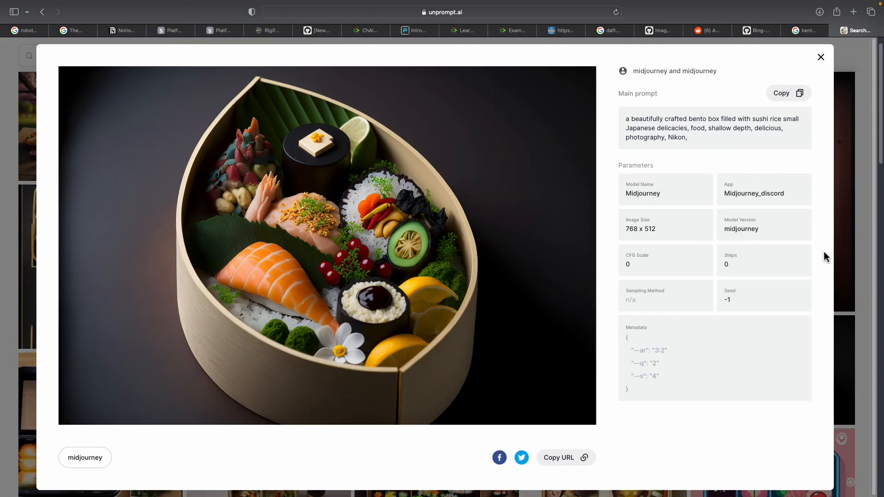
{"action": "triple_click", "coordinate": [774, 136]}
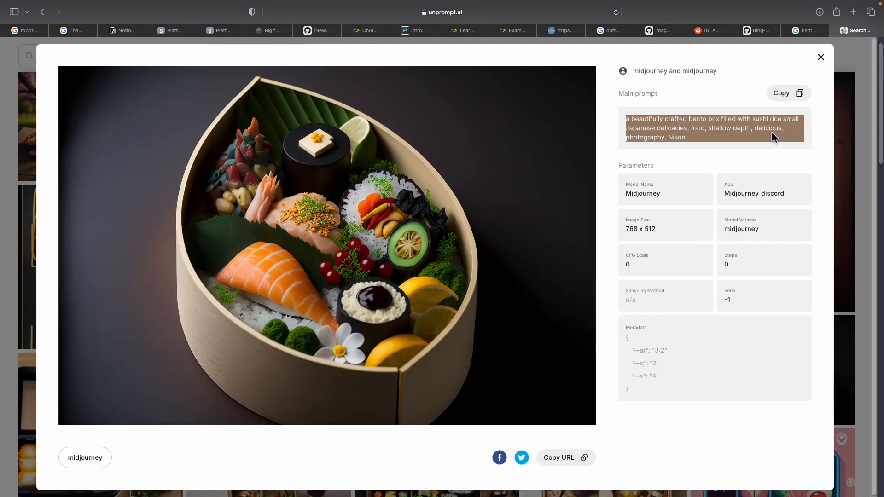
{"action": "left_click", "coordinate": [831, 197]}
Switch back to Blender and replace the Stable Diffusion node's prompt with the copied bento box prompt.
{"action": "key", "text": "ctrl+Left"}
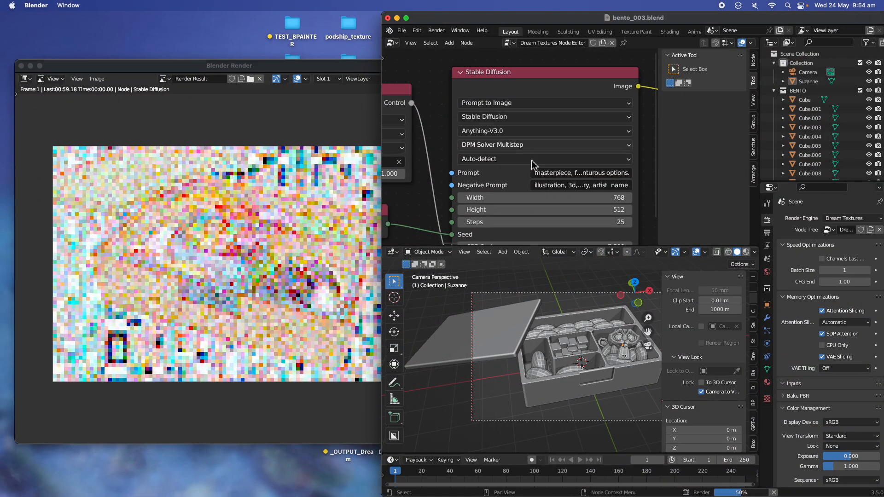
{"action": "left_click", "coordinate": [552, 172]}
{"action": "key", "text": "BackSpace"}
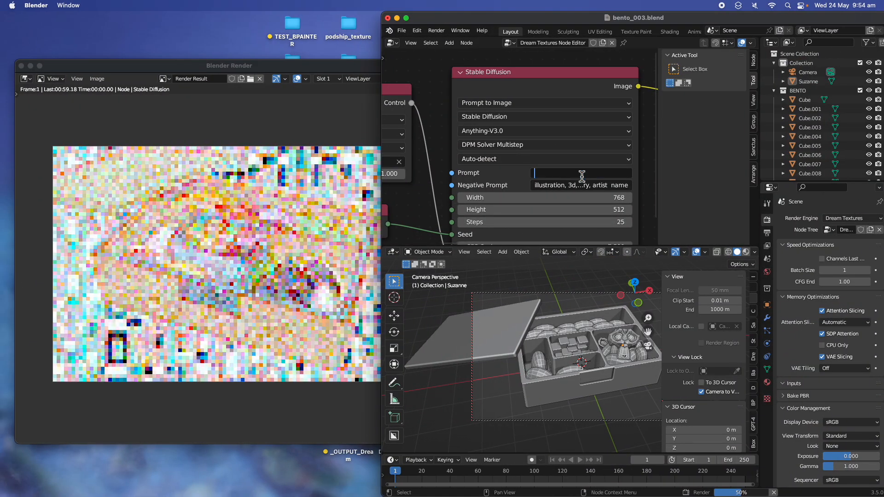
{"action": "key", "text": "super+v"}
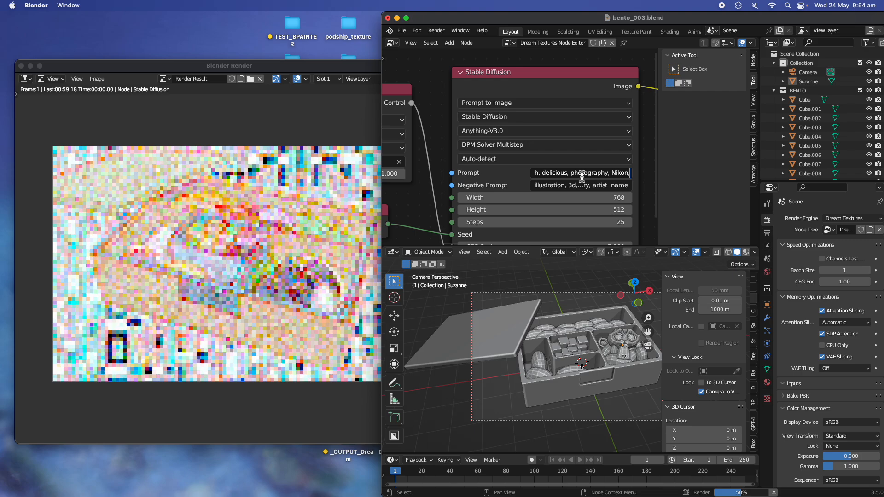
Replace "rice" after "filled with sushi" in the prompt with ", and a monkey head" and save the file.
{"action": "left_click_drag", "start_coordinate": [559, 174], "coordinate": [637, 171]}
{"action": "left_click", "coordinate": [600, 173]}
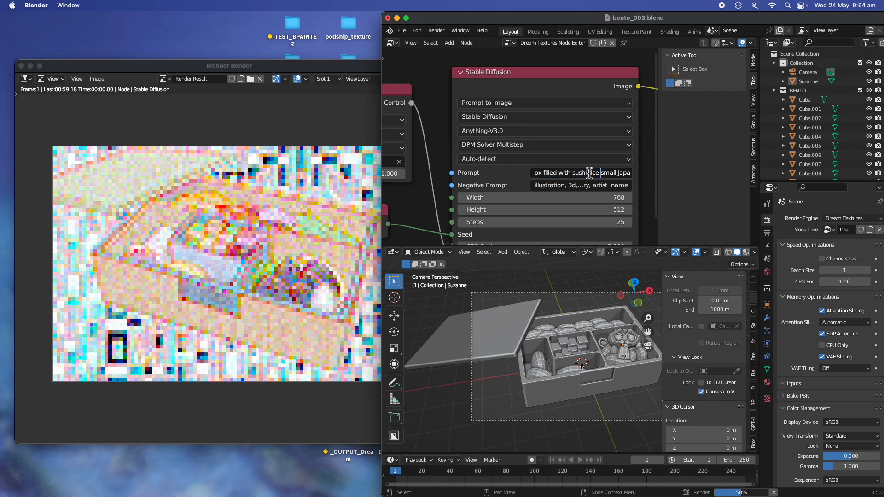
{"action": "left_click_drag", "start_coordinate": [588, 173], "coordinate": [600, 173]}
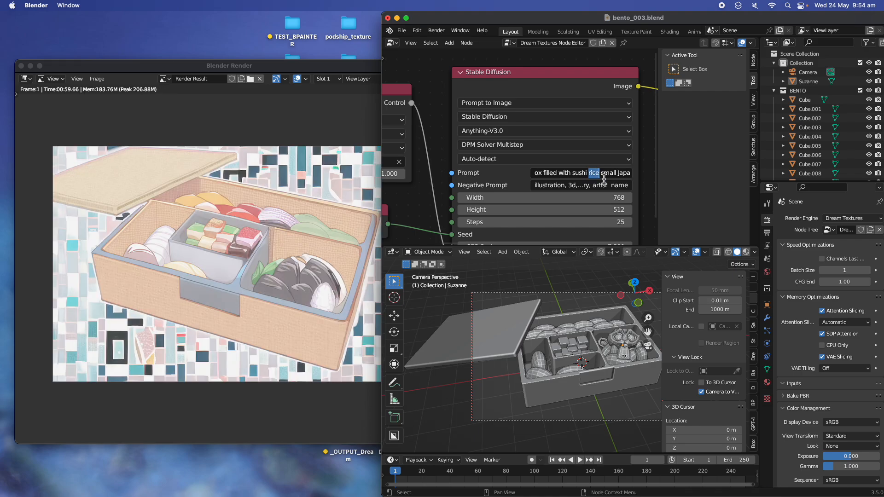
{"action": "key", "text": "BackSpace"}
{"action": "key", "text": "BackSpace"}
{"action": "type", "text": ", and a monkey head,"}
{"action": "key", "text": "Return"}
{"action": "key", "text": "super+s"}
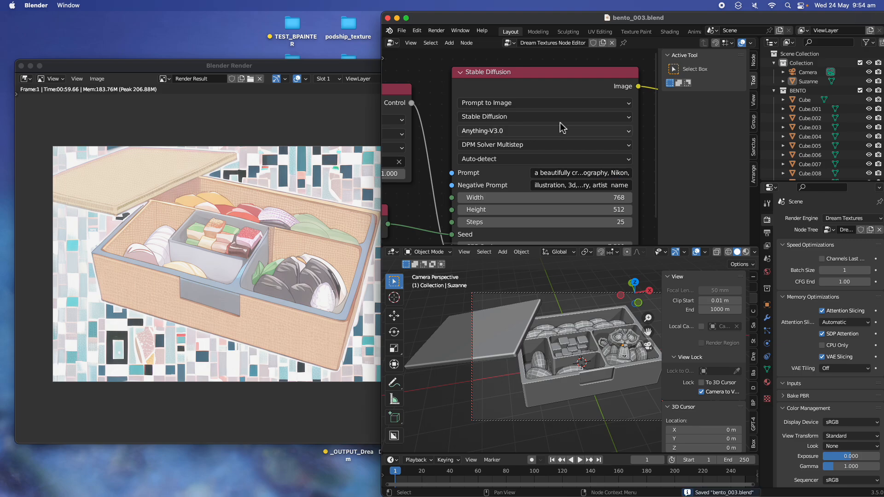
Set the Stable Diffusion node's model to stablediffusionapi/revanimated, save the file and start rendering a still image.
{"action": "left_click", "coordinate": [542, 131]}
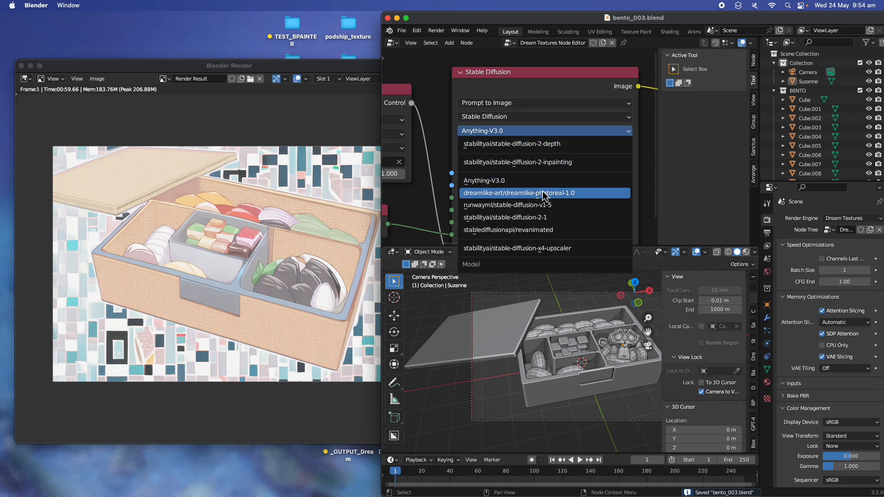
{"action": "left_click", "coordinate": [544, 231]}
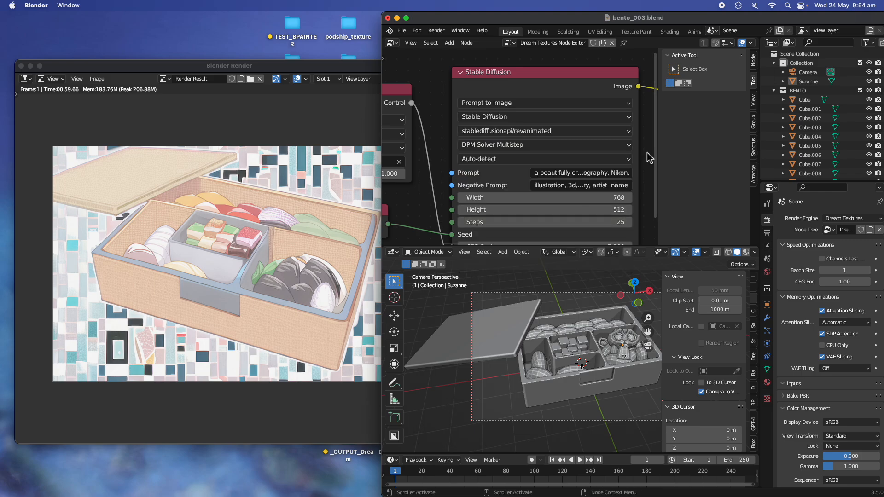
{"action": "key", "text": "super+s"}
{"action": "left_click", "coordinate": [437, 31]}
{"action": "left_click", "coordinate": [453, 41]}
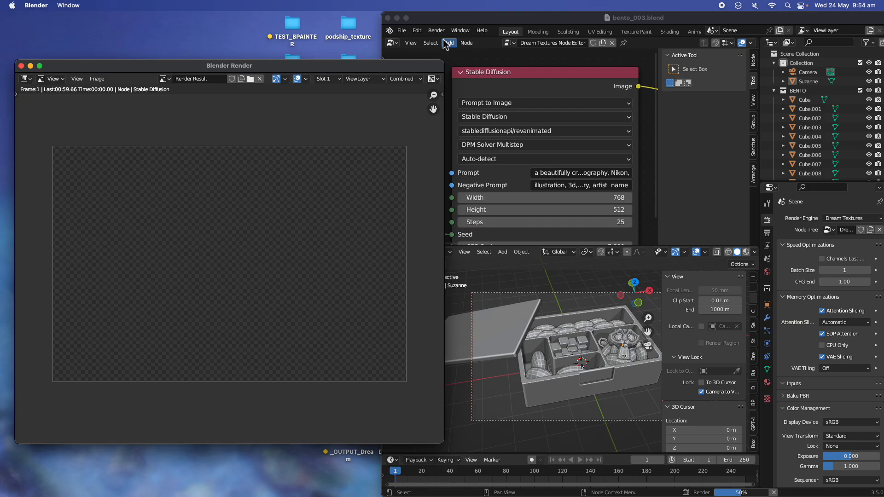
Switch to the browser's Google Images bento results and examine the character bento pictures and their related images.
{"action": "key", "text": "ctrl+Right"}
{"action": "left_click", "coordinate": [807, 32]}
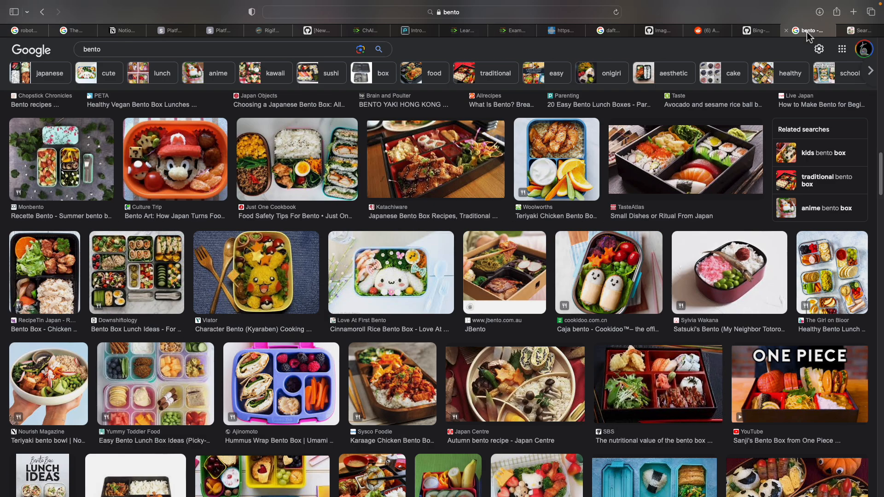
{"action": "scroll", "coordinate": [322, 318], "scroll_direction": "down", "scroll_amount": 4}
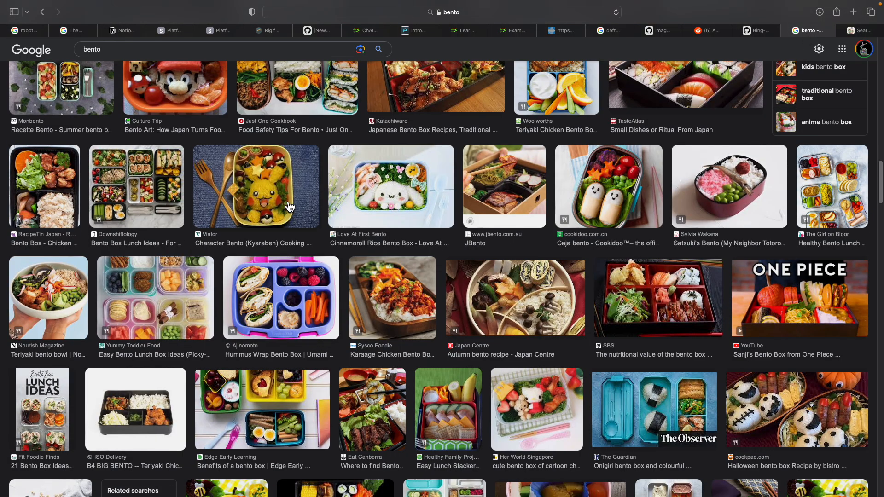
{"action": "left_click", "coordinate": [275, 204]}
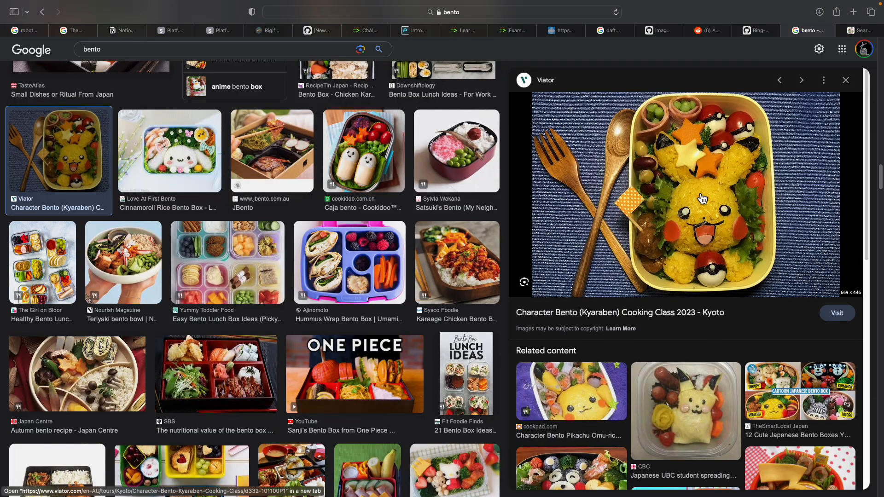
{"action": "scroll", "coordinate": [644, 294], "scroll_direction": "down", "scroll_amount": 2}
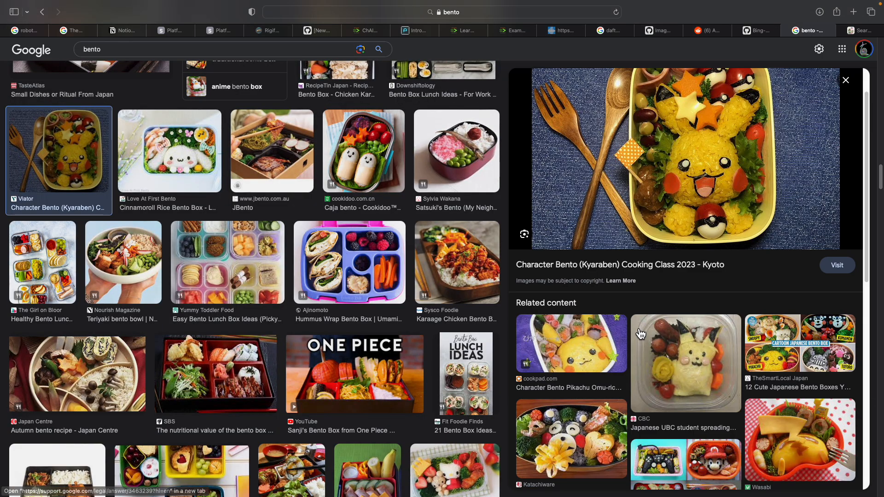
{"action": "scroll", "coordinate": [640, 340], "scroll_direction": "down", "scroll_amount": 1}
{"action": "left_click", "coordinate": [599, 396]}
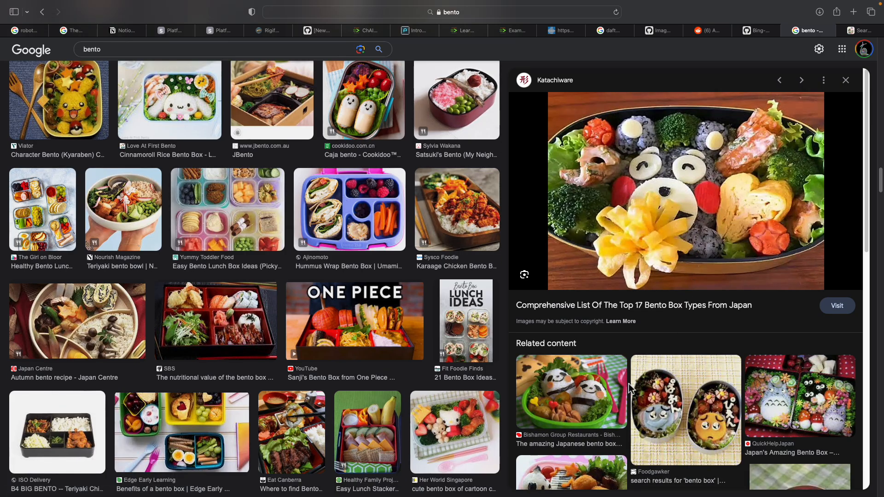
{"action": "left_click", "coordinate": [601, 387]}
{"action": "scroll", "coordinate": [676, 288], "scroll_direction": "down", "scroll_amount": 3}
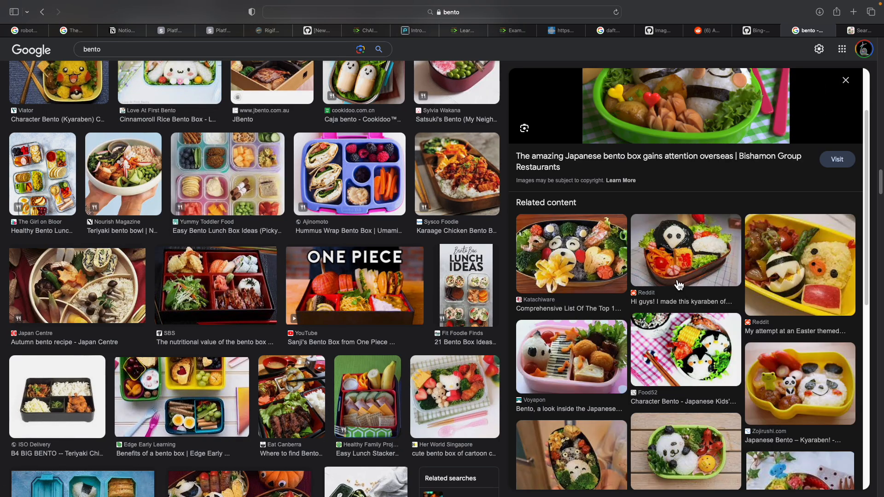
{"action": "scroll", "coordinate": [677, 287], "scroll_direction": "down", "scroll_amount": 2}
Compare the compartment layouts and food arrangements of several bento box photos in the image results.
{"action": "left_click", "coordinate": [444, 384]}
{"action": "left_click", "coordinate": [389, 353]}
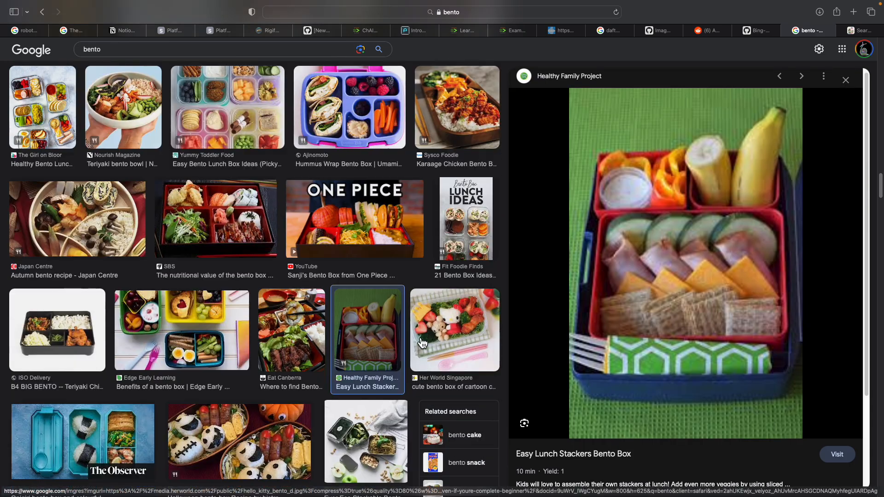
{"action": "left_click", "coordinate": [282, 354]}
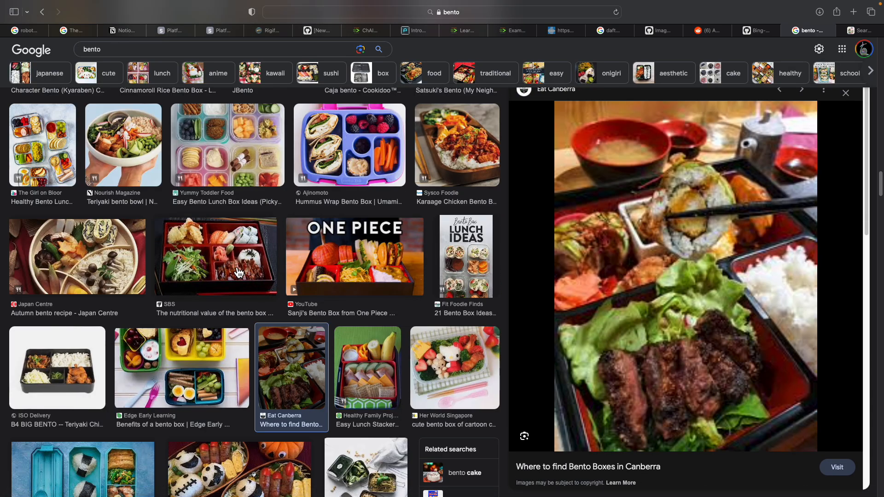
{"action": "left_click", "coordinate": [234, 270]}
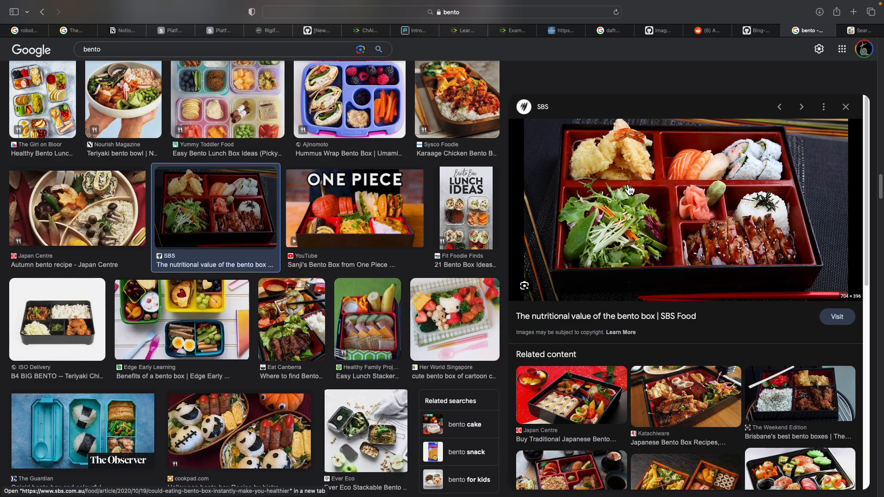
{"action": "left_click", "coordinate": [373, 323]}
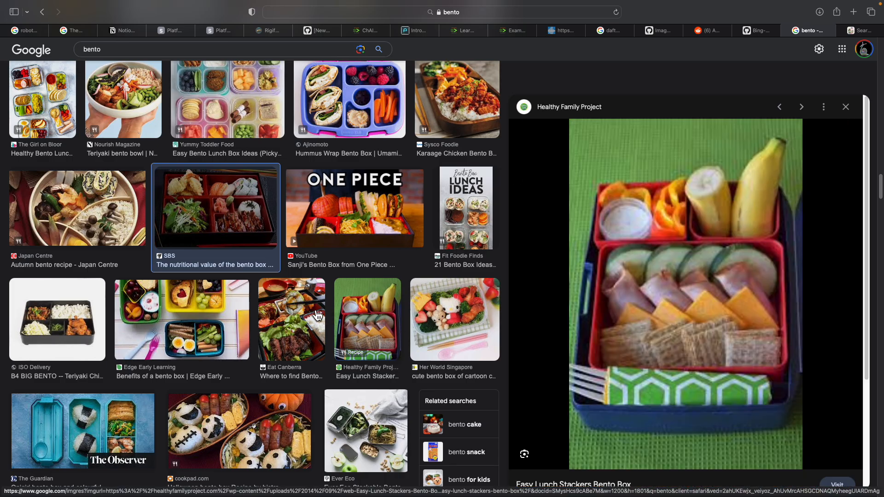
{"action": "left_click", "coordinate": [301, 323]}
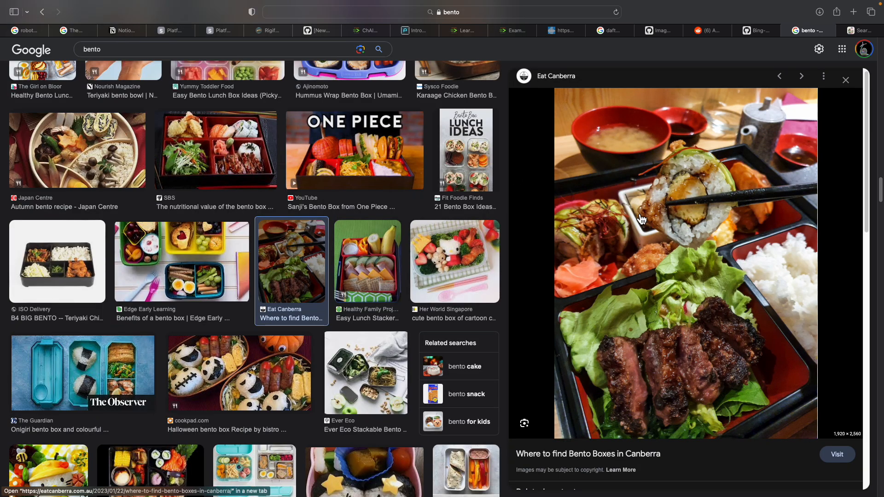
{"action": "left_click", "coordinate": [257, 381]}
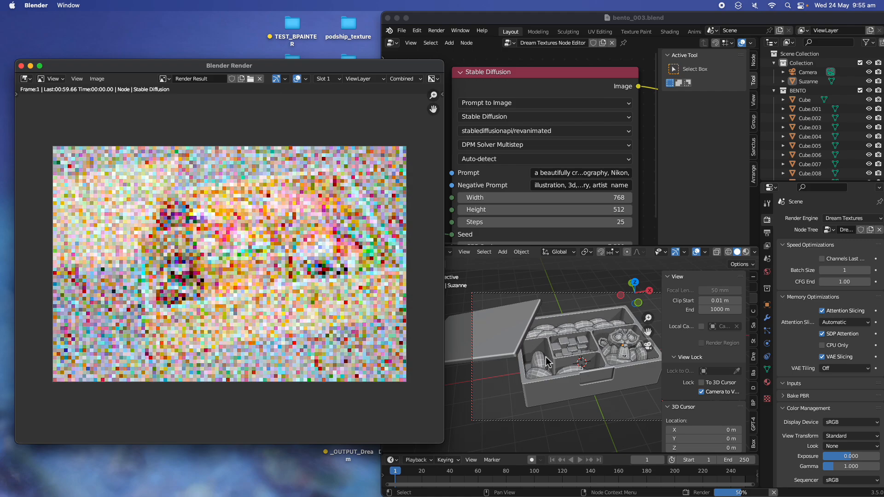
Insert "artful, foods and" before "sushi" in the Stable Diffusion node's prompt.
{"action": "left_click", "coordinate": [552, 172]}
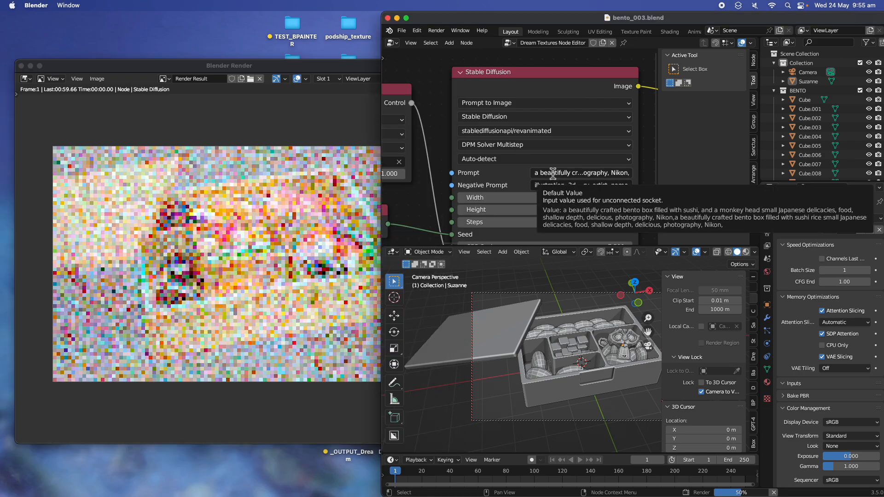
{"action": "left_click", "coordinate": [552, 173]}
{"action": "left_click", "coordinate": [553, 174]}
{"action": "left_click_drag", "start_coordinate": [568, 174], "coordinate": [506, 173]}
{"action": "left_click", "coordinate": [561, 174]}
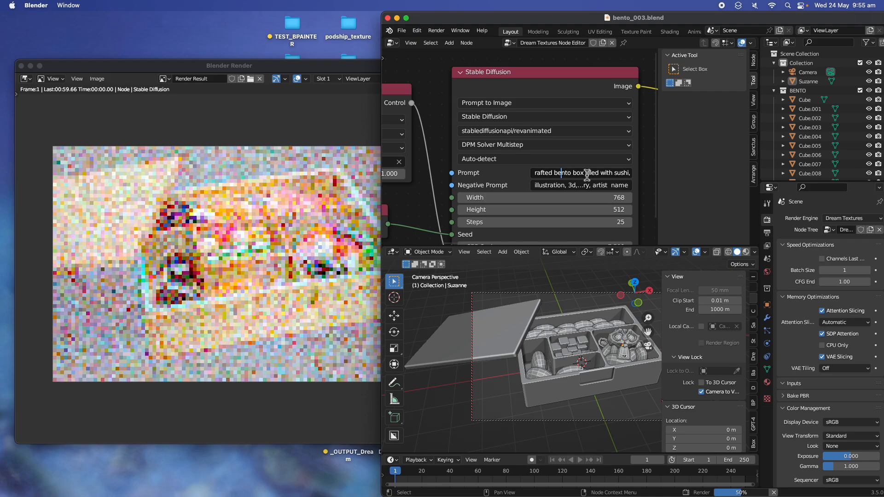
{"action": "left_click", "coordinate": [617, 175]}
{"action": "type", "text": "artful, "}
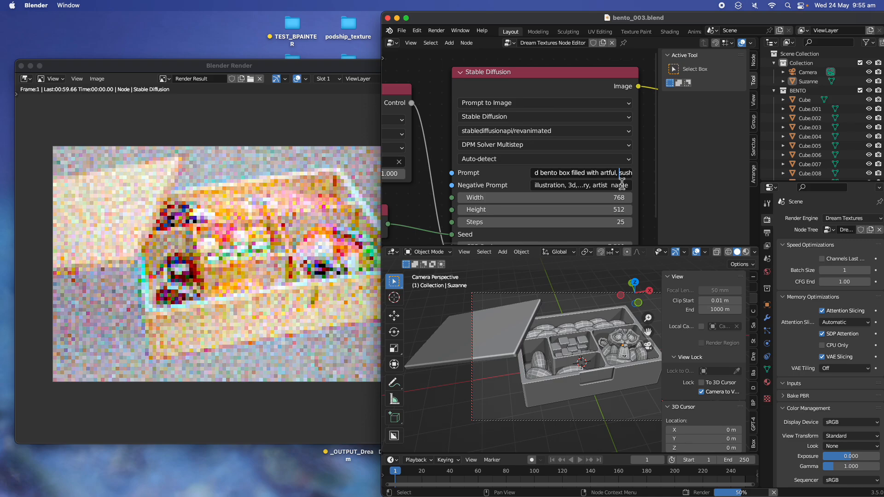
{"action": "type", "text": "foods and"}
{"action": "key", "text": "Return"}
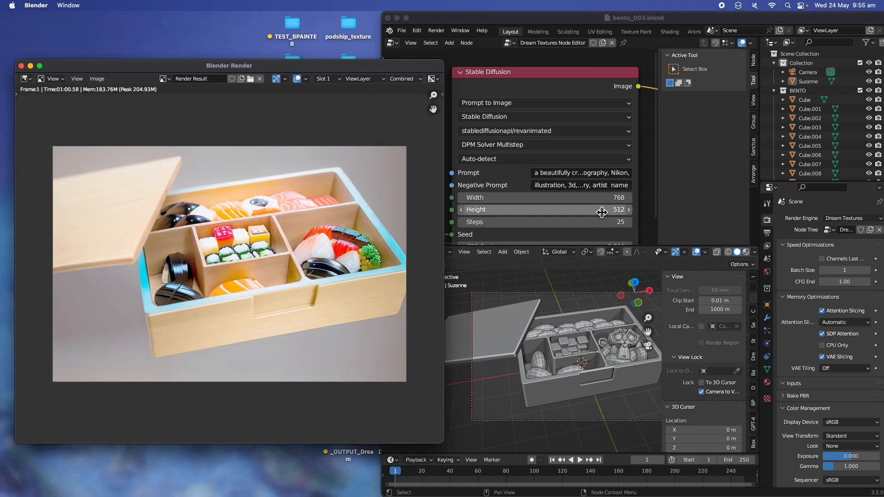
Narrow the node editor's sidebar to leave more room for the Stable Diffusion node, and save the file.
{"action": "left_click", "coordinate": [661, 197]}
{"action": "scroll", "coordinate": [671, 192], "scroll_direction": "up", "scroll_amount": 1}
{"action": "left_click_drag", "start_coordinate": [659, 186], "coordinate": [701, 181]}
{"action": "key", "text": "super+s"}
{"action": "scroll", "coordinate": [479, 189], "scroll_direction": "down", "scroll_amount": 3}
{"action": "middle_click_drag", "start_coordinate": [453, 211], "coordinate": [525, 168]}
{"action": "scroll", "coordinate": [525, 168], "scroll_direction": "up", "scroll_amount": 3}
{"action": "middle_click_drag", "start_coordinate": [474, 151], "coordinate": [379, 183]}
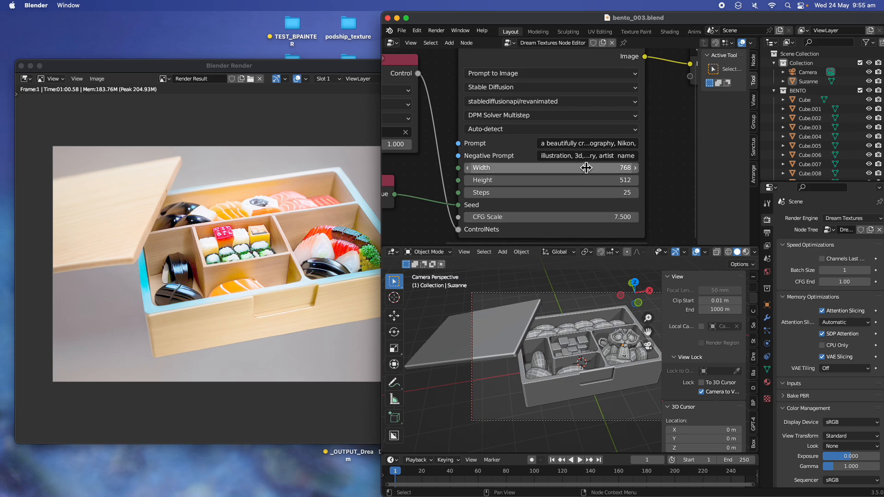
Replace "a beautifully" at the start of the prompt with "masterpiece,".
{"action": "scroll", "coordinate": [585, 160], "scroll_direction": "up", "scroll_amount": 1}
{"action": "left_click", "coordinate": [582, 145]}
{"action": "mouse_move", "coordinate": [573, 143]}
{"action": "left_mouse_down"}
{"action": "mouse_move", "coordinate": [461, 131]}
{"action": "mouse_move", "coordinate": [582, 145]}
{"action": "left_mouse_up"}
{"action": "type", "text": "masterpiece, crafted bento box fill"}
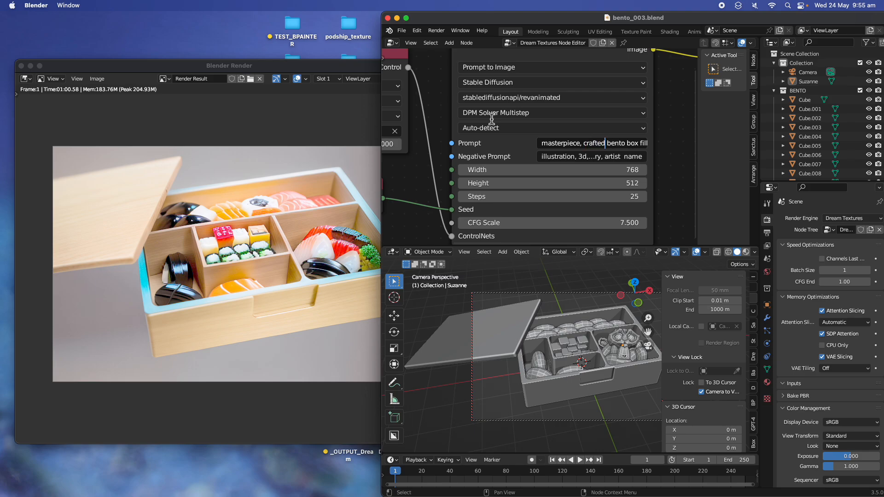
Read along the prompt text past "a monkey head" and accept the edited prompt.
{"action": "key", "text": "Right"}
{"action": "key", "text": "Right"}
{"action": "key", "text": "Right"}
{"action": "key", "text": "Right"}
{"action": "key", "text": "Right"}
{"action": "key", "text": "Right"}
{"action": "key", "text": "Right"}
{"action": "key", "text": "Right"}
{"action": "key", "text": "Right"}
{"action": "key", "text": "Right"}
{"action": "key", "text": "Right"}
{"action": "key", "text": "Right"}
{"action": "key", "text": "Right"}
{"action": "key", "text": "Right"}
{"action": "key", "text": "Right"}
{"action": "key", "text": "Right"}
{"action": "key", "text": "Right"}
{"action": "key", "text": "Right"}
{"action": "key", "text": "Right"}
{"action": "key", "text": "Right"}
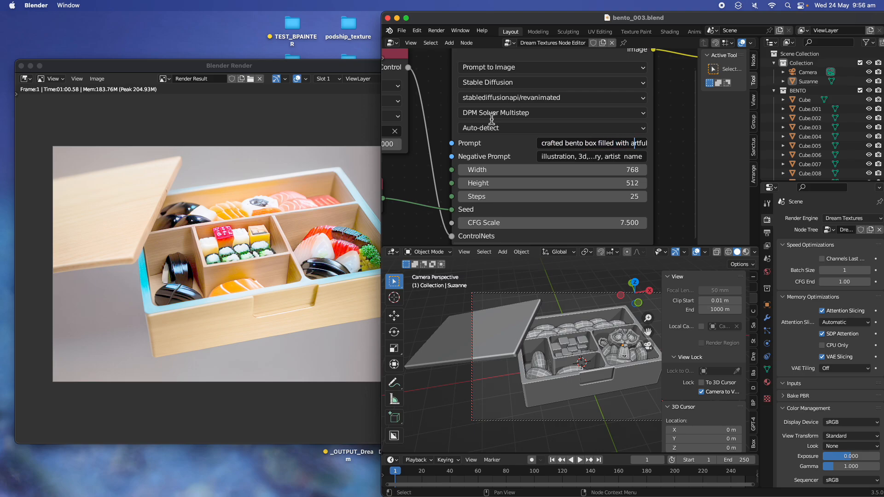
{"action": "key", "text": "Right"}
{"action": "key", "text": "Right"}
{"action": "key", "text": "Right"}
{"action": "key", "text": "Right"}
{"action": "key", "text": "Right"}
{"action": "key", "text": "Right"}
{"action": "key", "text": "Right"}
{"action": "key", "text": "Right"}
{"action": "key", "text": "Right"}
{"action": "key", "text": "Right"}
{"action": "key", "text": "Right"}
{"action": "key", "text": "Right"}
{"action": "key", "text": "Right"}
{"action": "key", "text": "Right"}
{"action": "key", "text": "Right"}
{"action": "key", "text": "Right"}
{"action": "key", "text": "Right"}
{"action": "key", "text": "Right"}
{"action": "key", "text": "Right"}
{"action": "key", "text": "Right"}
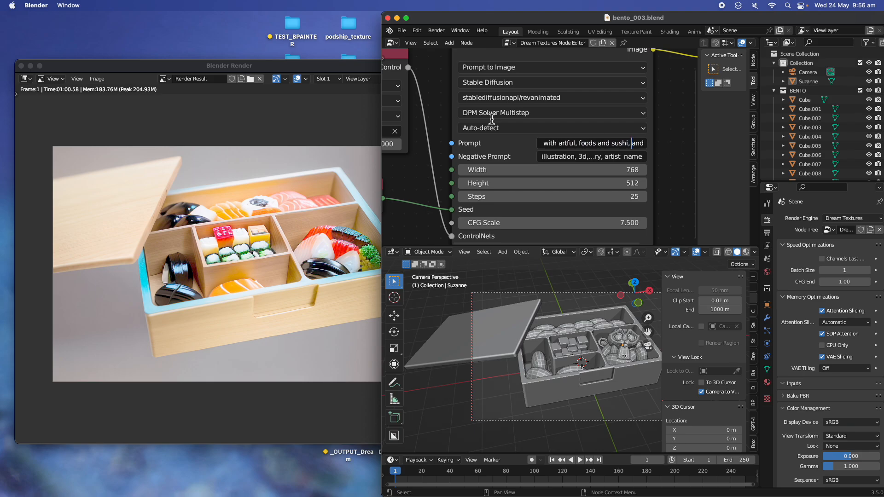
{"action": "key", "text": "Right"}
{"action": "key", "text": "Right"}
{"action": "key", "text": "Right"}
{"action": "key", "text": "Right"}
{"action": "key", "text": "Right"}
{"action": "key", "text": "Right"}
{"action": "key", "text": "Right"}
{"action": "key", "text": "Right"}
{"action": "key", "text": "Right"}
{"action": "key", "text": "Right"}
{"action": "key", "text": "Right"}
{"action": "key", "text": "Right"}
{"action": "key", "text": "Right"}
{"action": "key", "text": "Right"}
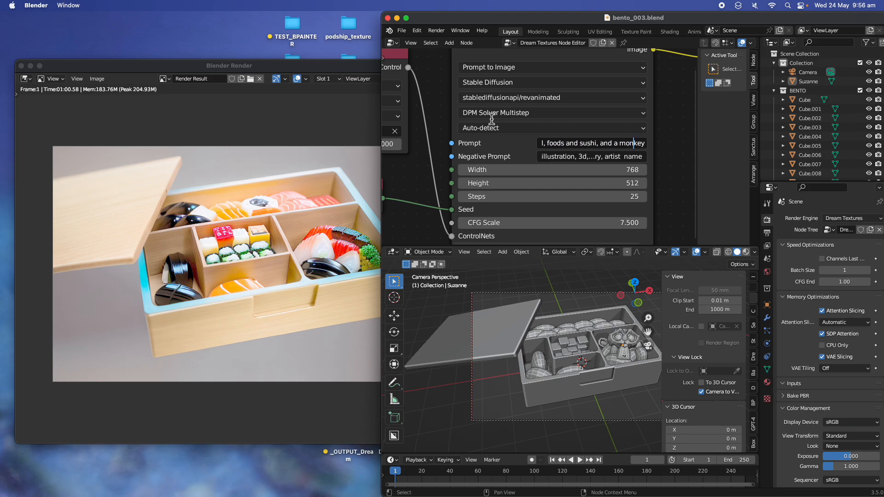
{"action": "key", "text": "Right"}
{"action": "key", "text": "Right"}
{"action": "key", "text": "Right"}
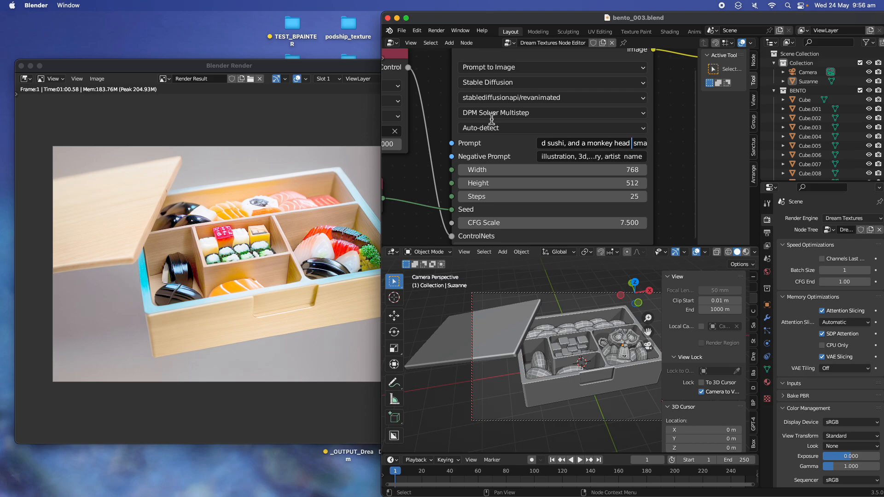
{"action": "key", "text": "Right"}
{"action": "key", "text": "Right"}
{"action": "key", "text": "Right"}
{"action": "key", "text": "Right"}
{"action": "key", "text": "Return"}
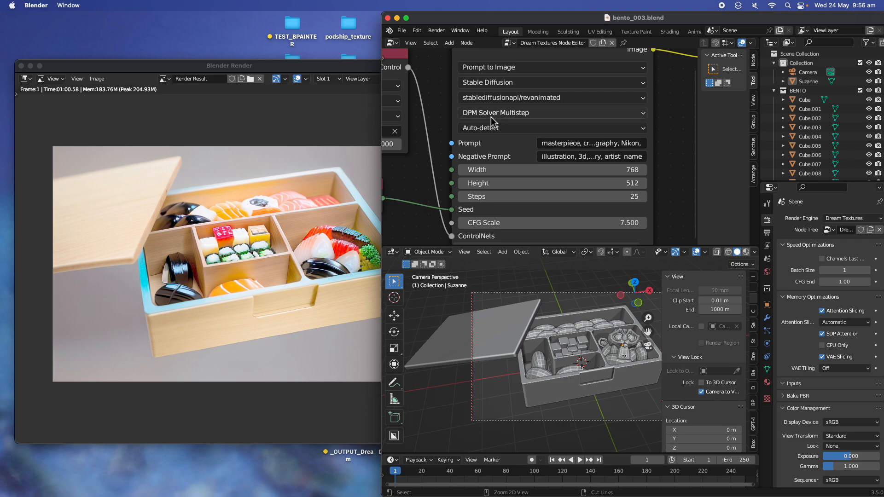
Save the file, start rendering a still image and shift the render window slightly.
{"action": "key", "text": "super+s"}
{"action": "left_click", "coordinate": [436, 30]}
{"action": "left_click", "coordinate": [449, 43]}
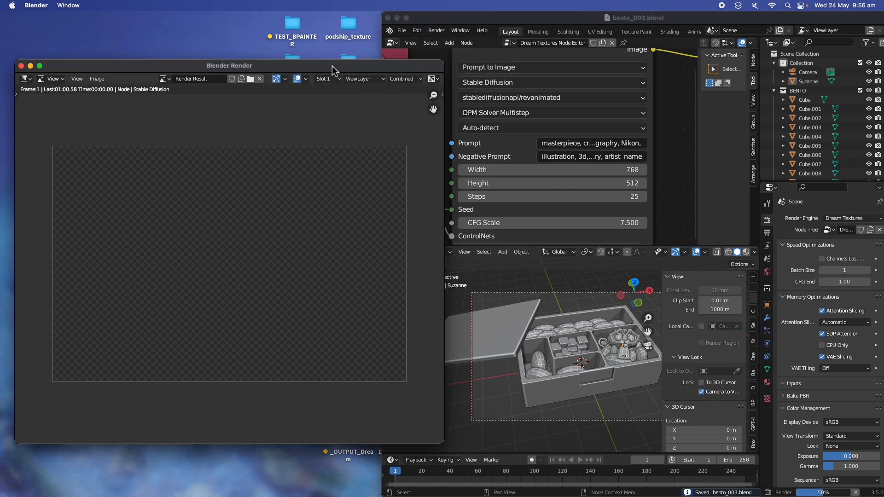
{"action": "left_click_drag", "start_coordinate": [332, 66], "coordinate": [335, 71]}
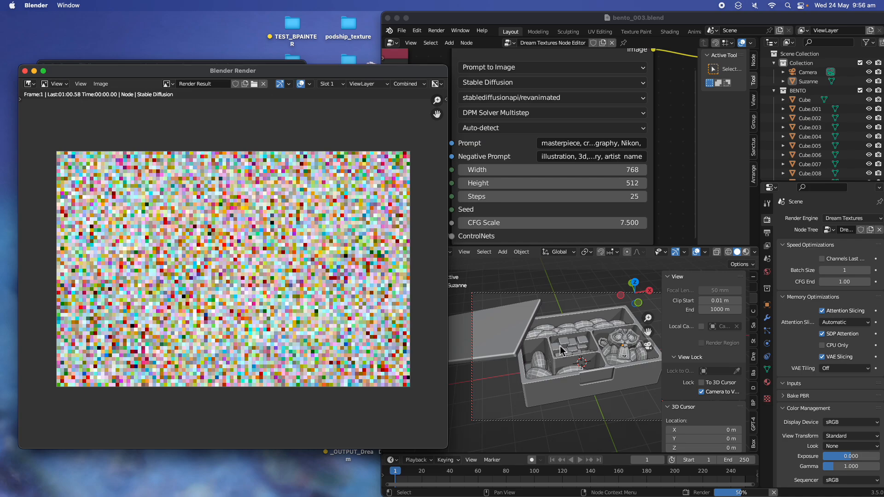
Unlock the camera from the view and freely rotate three of the small cubes in the middle compartment.
{"action": "left_click", "coordinate": [709, 392]}
{"action": "scroll", "coordinate": [598, 368], "scroll_direction": "up", "scroll_amount": 8}
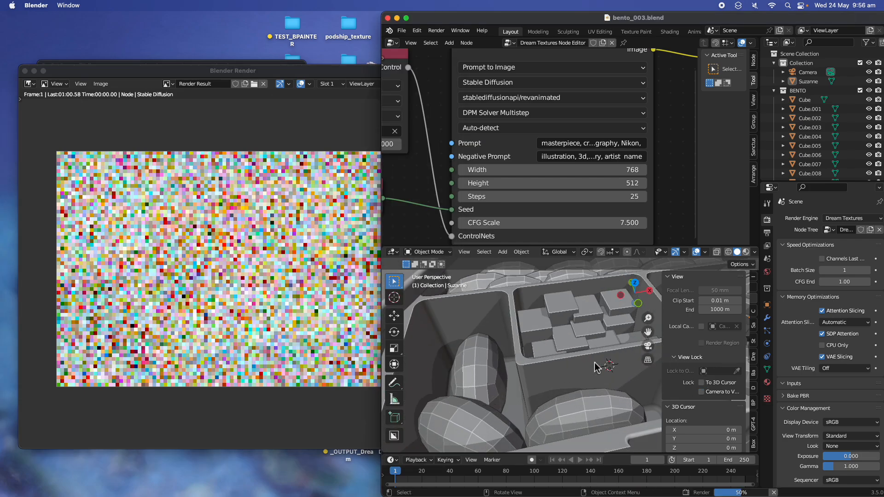
{"action": "left_click", "coordinate": [550, 319]}
{"action": "key", "text": "r"}
{"action": "key", "text": "r"}
{"action": "left_click", "coordinate": [555, 313]}
{"action": "left_click", "coordinate": [575, 319]}
{"action": "key", "text": "r"}
{"action": "key", "text": "r"}
{"action": "left_click", "coordinate": [589, 324]}
{"action": "left_click", "coordinate": [602, 317]}
{"action": "key", "text": "r"}
{"action": "key", "text": "r"}
{"action": "left_click", "coordinate": [604, 313]}
Freely rotate more of the small cubes in the middle compartment and shift one of them to vary the pile.
{"action": "left_click", "coordinate": [604, 336]}
{"action": "key", "text": "r"}
{"action": "key", "text": "r"}
{"action": "left_click", "coordinate": [597, 340]}
{"action": "left_click", "coordinate": [580, 347]}
{"action": "key", "text": "r"}
{"action": "key", "text": "r"}
{"action": "left_click", "coordinate": [594, 332]}
{"action": "key", "text": "g"}
{"action": "left_click", "coordinate": [591, 333]}
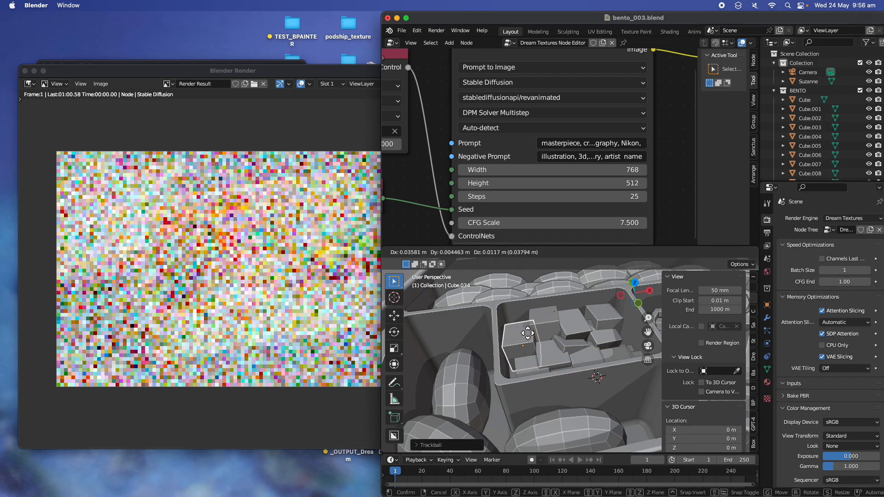
{"action": "left_click", "coordinate": [553, 358]}
{"action": "key", "text": "r"}
{"action": "key", "text": "r"}
{"action": "left_click", "coordinate": [561, 349]}
Duplicate the upright rounded piece in the box's front-left compartment, then position, rotate and scale down the copy beside it.
{"action": "scroll", "coordinate": [516, 375], "scroll_direction": "down", "scroll_amount": 4}
{"action": "left_click", "coordinate": [493, 362]}
{"action": "middle_click_drag", "start_coordinate": [493, 361], "coordinate": [503, 389]}
{"action": "key", "text": "shift+d"}
{"action": "left_click", "coordinate": [551, 372]}
{"action": "key", "text": "g"}
{"action": "left_click", "coordinate": [509, 384]}
{"action": "key", "text": "r"}
{"action": "left_click", "coordinate": [516, 368]}
{"action": "key", "text": "s"}
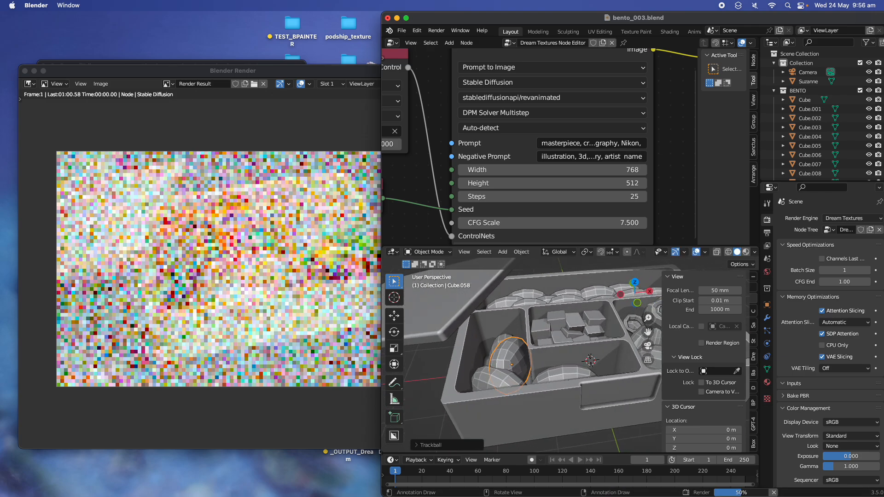
{"action": "left_click", "coordinate": [524, 370]}
{"action": "key", "text": "r"}
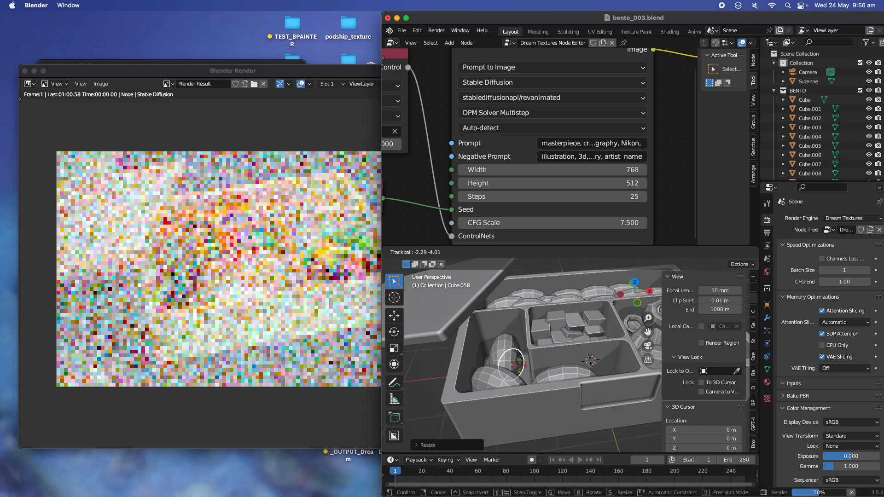
{"action": "left_click", "coordinate": [526, 370]}
Move the original upright rounded piece away from its smaller copy and reposition two other food pieces in the box.
{"action": "key", "text": "g"}
{"action": "left_click", "coordinate": [532, 369]}
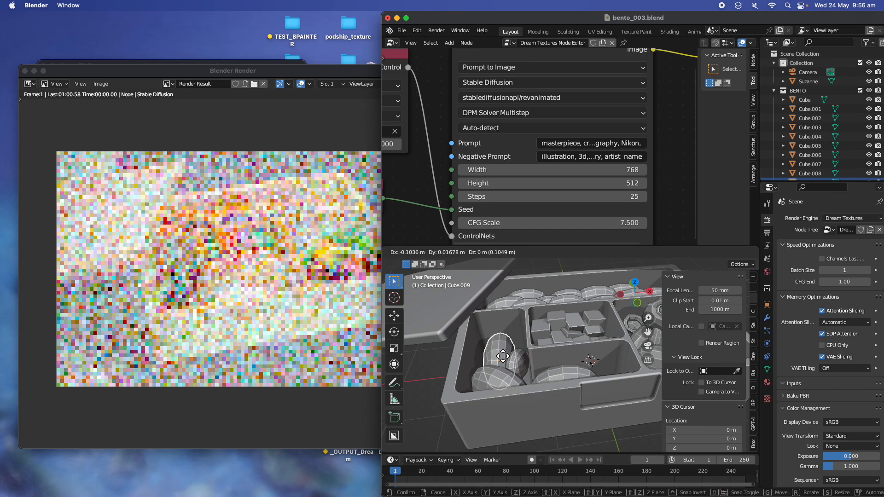
{"action": "middle_click_drag", "start_coordinate": [532, 374], "coordinate": [534, 333]}
{"action": "left_click", "coordinate": [513, 339]}
{"action": "key", "text": "g"}
{"action": "left_click", "coordinate": [530, 329]}
{"action": "left_click", "coordinate": [608, 323]}
{"action": "key", "text": "g"}
{"action": "left_click", "coordinate": [606, 327]}
Duplicate two more food pieces within the bento compartments and rotate the second copy.
{"action": "middle_click_drag", "start_coordinate": [597, 328], "coordinate": [505, 338], "text": "shift"}
{"action": "left_click", "coordinate": [533, 316]}
{"action": "left_click", "coordinate": [519, 310]}
{"action": "key", "text": "shift+d"}
{"action": "left_click", "coordinate": [547, 309]}
{"action": "scroll", "coordinate": [546, 327], "scroll_direction": "down", "scroll_amount": 2}
{"action": "middle_click_drag", "start_coordinate": [548, 347], "coordinate": [545, 325], "text": "shift"}
{"action": "left_click", "coordinate": [549, 355]}
{"action": "left_click", "coordinate": [566, 398]}
{"action": "key", "text": "shift+d"}
{"action": "left_click", "coordinate": [556, 405]}
{"action": "key", "text": "r"}
{"action": "left_click", "coordinate": [569, 390]}
Reposition the monkey head among the rounded pieces in its compartment.
{"action": "left_click", "coordinate": [538, 384]}
{"action": "middle_click_drag", "start_coordinate": [538, 385], "coordinate": [554, 375]}
{"action": "key", "text": "g"}
{"action": "left_click", "coordinate": [545, 359]}
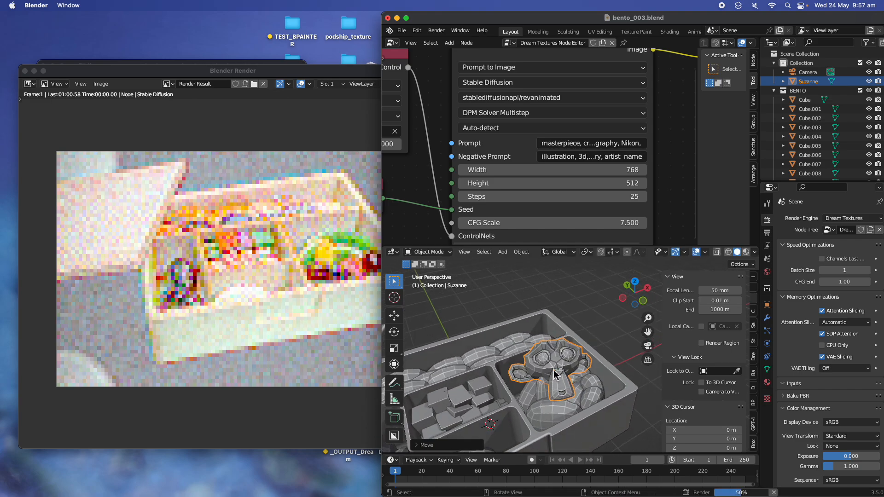
Add a level 1 subdivision surface to the monkey head, shade it smooth, return to the camera view and save the file.
{"action": "key", "text": "ctrl+1"}
{"action": "right_click", "coordinate": [555, 371]}
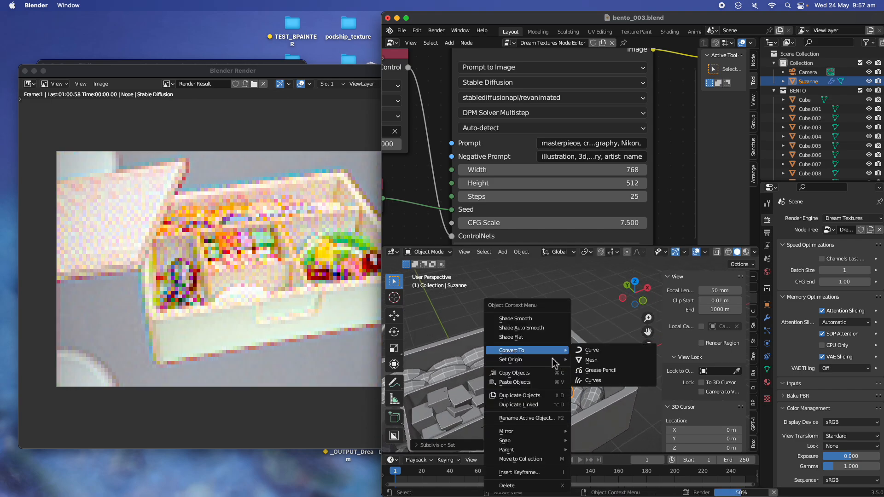
{"action": "left_click", "coordinate": [542, 322]}
{"action": "mouse_move", "coordinate": [552, 343]}
{"action": "middle_mouse_down"}
{"action": "mouse_move", "coordinate": [523, 321]}
{"action": "mouse_move", "coordinate": [548, 334]}
{"action": "middle_mouse_up"}
{"action": "key", "text": "KP_0"}
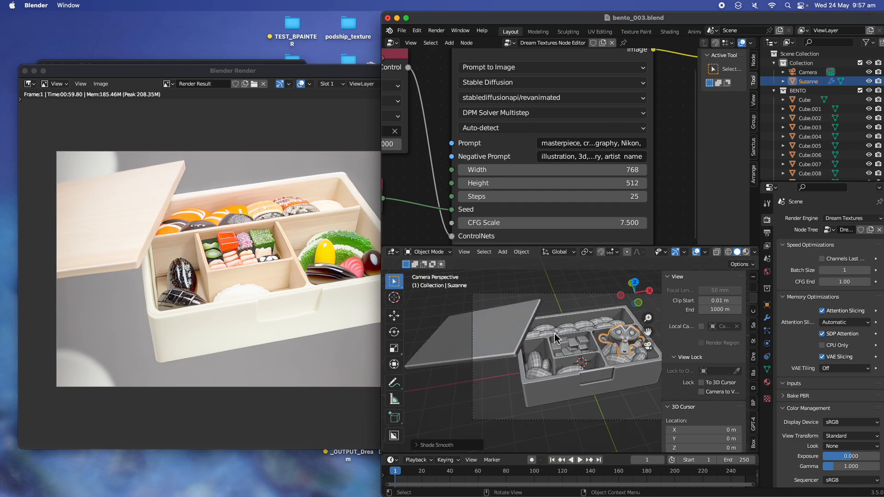
{"action": "key", "text": "super+s"}
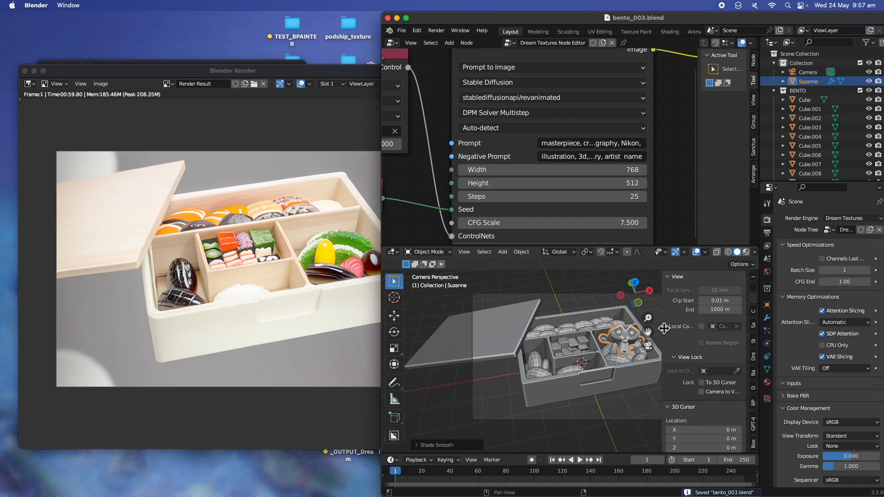
Lock the camera to the view, reframe the bento box slightly in the camera shot and save the file.
{"action": "key", "text": "n"}
{"action": "left_click", "coordinate": [662, 317]}
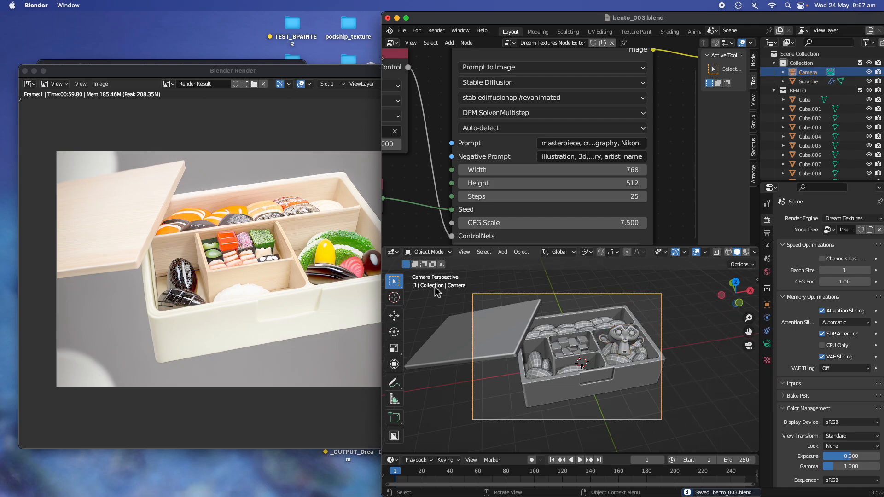
{"action": "left_click", "coordinate": [306, 269]}
{"action": "left_click", "coordinate": [594, 333]}
{"action": "key", "text": "n"}
{"action": "left_click", "coordinate": [717, 391]}
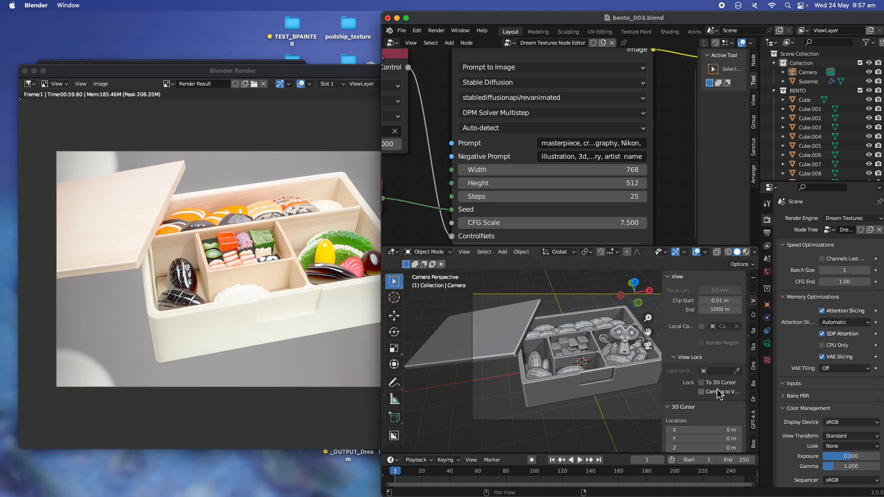
{"action": "middle_click_drag", "start_coordinate": [622, 354], "coordinate": [634, 362]}
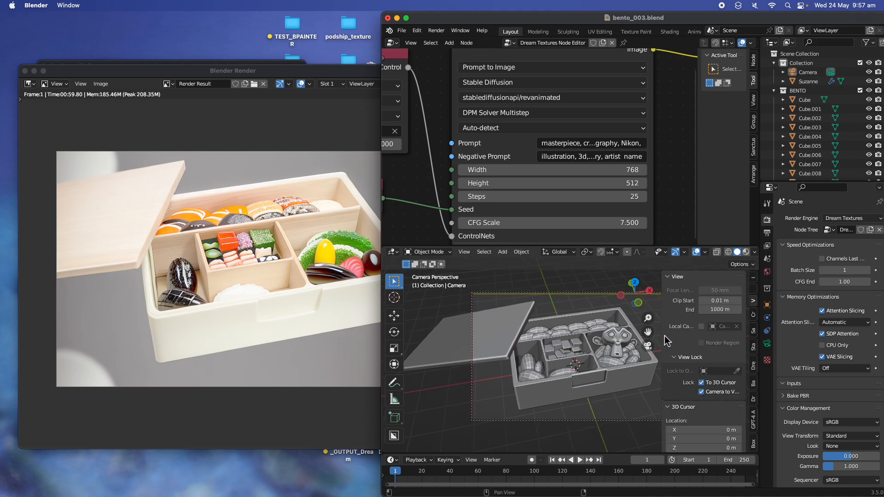
{"action": "key", "text": "n"}
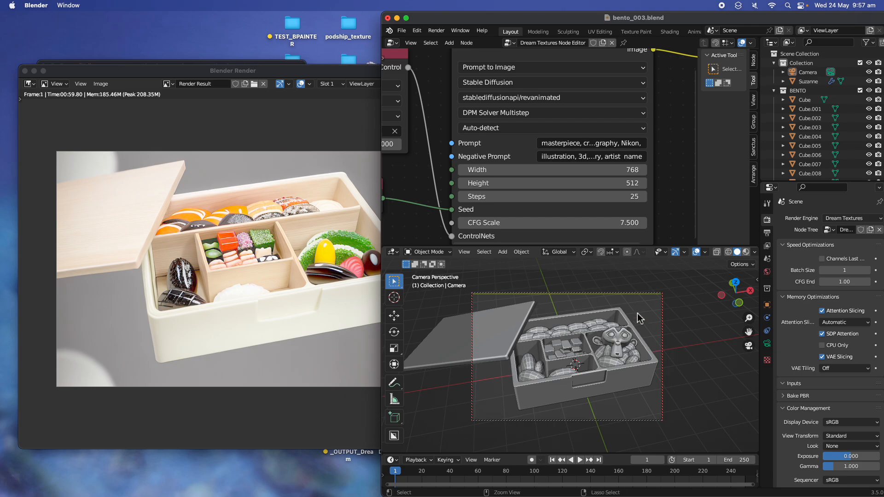
{"action": "key", "text": "super+s"}
Delete the end of the prompt after "photography", removing "Nikon,".
{"action": "left_click", "coordinate": [573, 144]}
{"action": "left_click", "coordinate": [574, 144]}
{"action": "left_click_drag", "start_coordinate": [582, 143], "coordinate": [425, 136]}
{"action": "left_click_drag", "start_coordinate": [564, 144], "coordinate": [517, 141]}
{"action": "left_click", "coordinate": [593, 143]}
{"action": "left_click_drag", "start_coordinate": [641, 145], "coordinate": [709, 144]}
{"action": "left_click", "coordinate": [621, 148]}
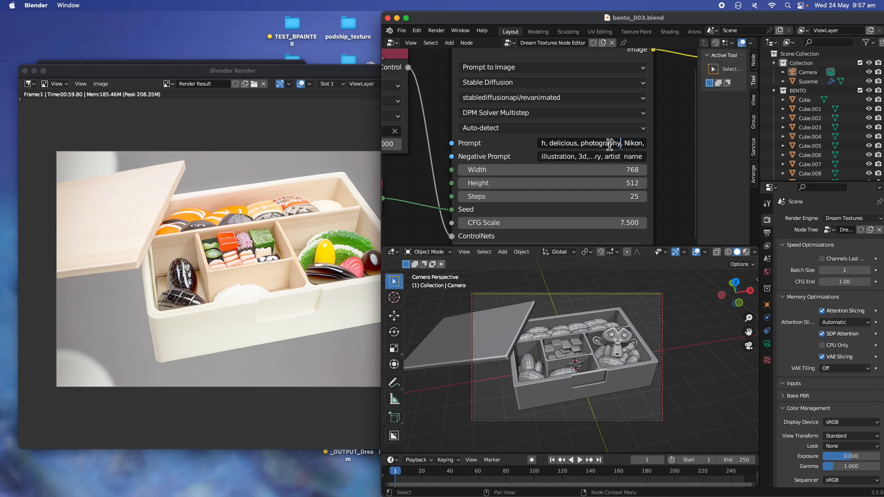
{"action": "left_click_drag", "start_coordinate": [625, 144], "coordinate": [708, 192]}
{"action": "key", "text": "BackSpace"}
{"action": "key", "text": "Return"}
Insert "on wooden table" after "bento box" in the Stable Diffusion node's prompt.
{"action": "left_click", "coordinate": [573, 146]}
{"action": "left_click", "coordinate": [560, 145]}
{"action": "left_click_drag", "start_coordinate": [539, 144], "coordinate": [472, 134]}
{"action": "left_click", "coordinate": [570, 144]}
{"action": "left_click_drag", "start_coordinate": [570, 145], "coordinate": [496, 138]}
{"action": "left_click", "coordinate": [594, 144]}
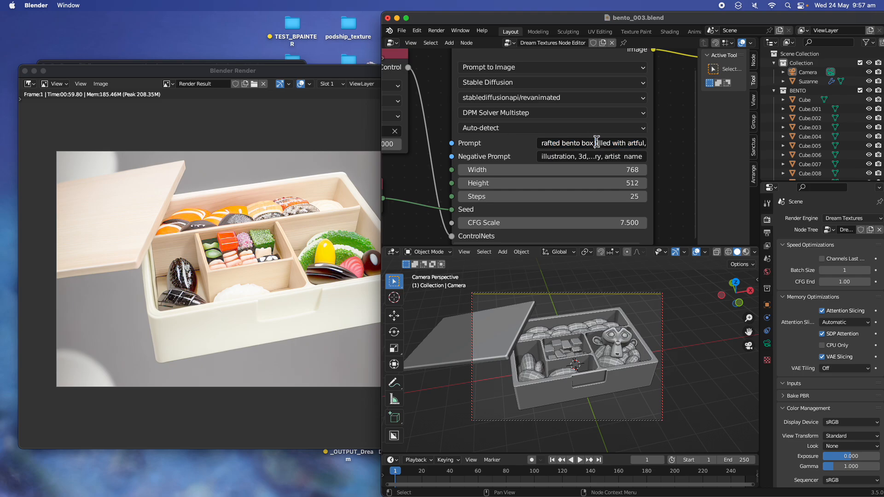
{"action": "type", "text": "on wooden table"}
{"action": "key", "text": "Return"}
Save the file and render the image with the revised prompt.
{"action": "key", "text": "super+s"}
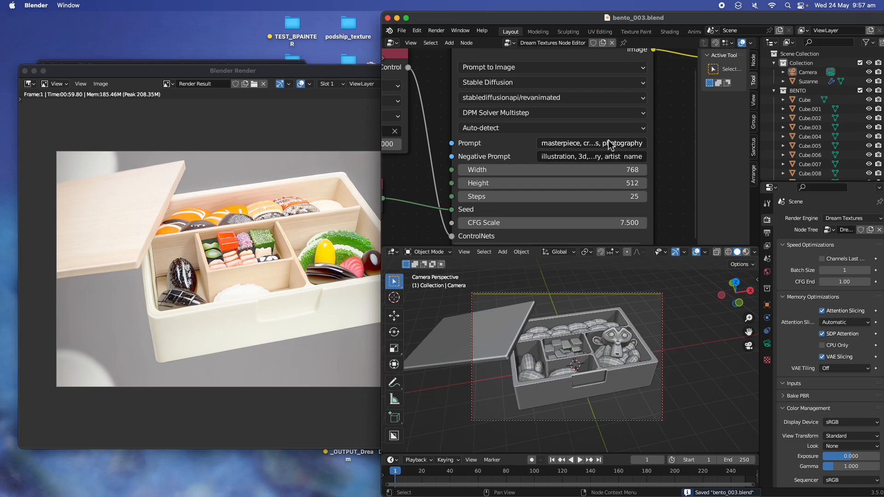
{"action": "left_click", "coordinate": [436, 31]}
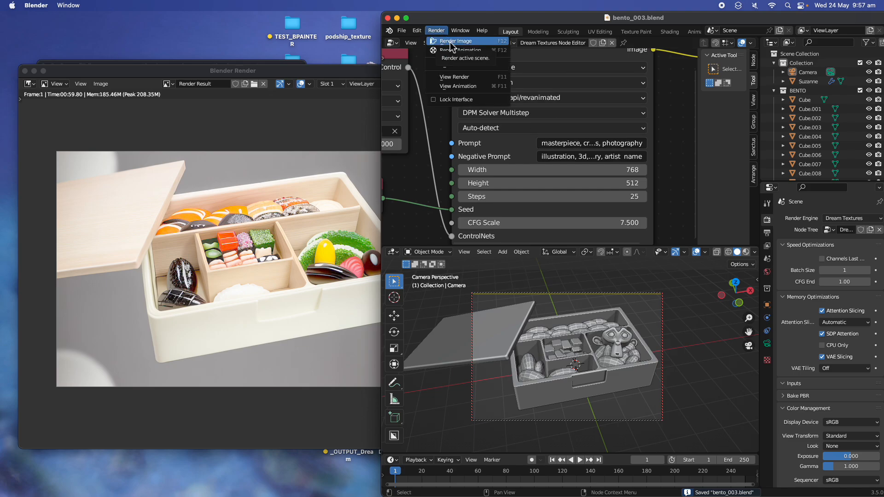
{"action": "left_click", "coordinate": [451, 41]}
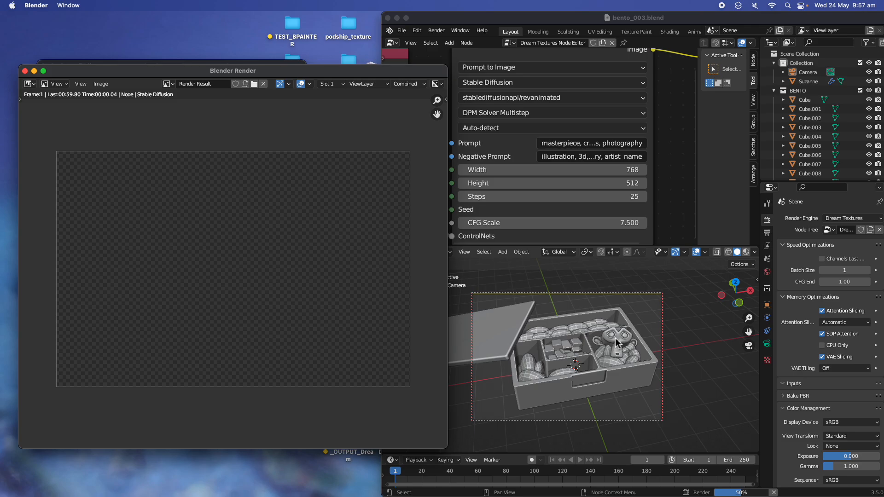
Examine the ControlNet node's model choices and its available input types while the image renders.
{"action": "middle_click_drag", "start_coordinate": [593, 194], "coordinate": [698, 168]}
{"action": "scroll", "coordinate": [691, 168], "scroll_direction": "down", "scroll_amount": 3}
{"action": "middle_click_drag", "start_coordinate": [533, 178], "coordinate": [527, 202]}
{"action": "scroll", "coordinate": [525, 184], "scroll_direction": "up", "scroll_amount": 2}
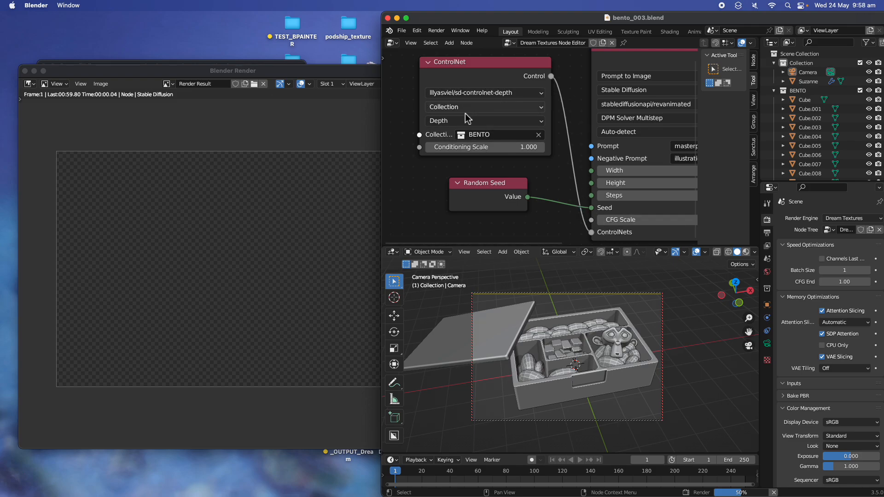
{"action": "left_click", "coordinate": [457, 121]}
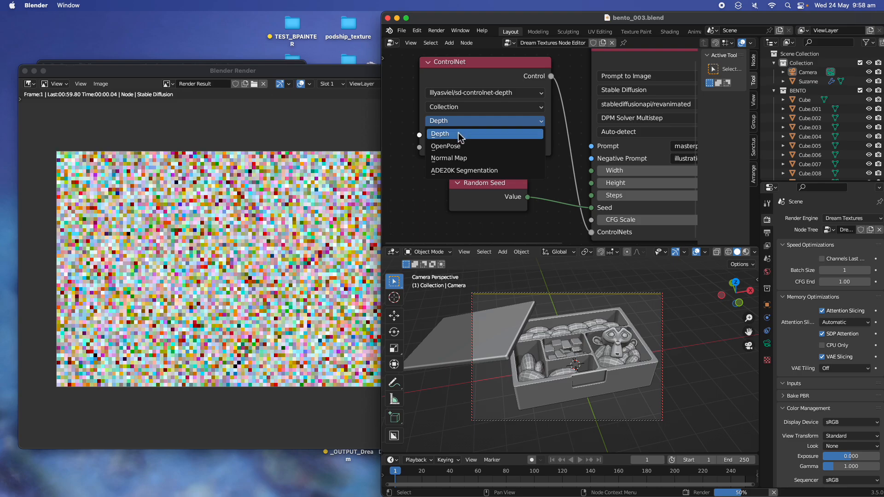
{"action": "left_click", "coordinate": [459, 134]}
{"action": "left_click", "coordinate": [479, 94]}
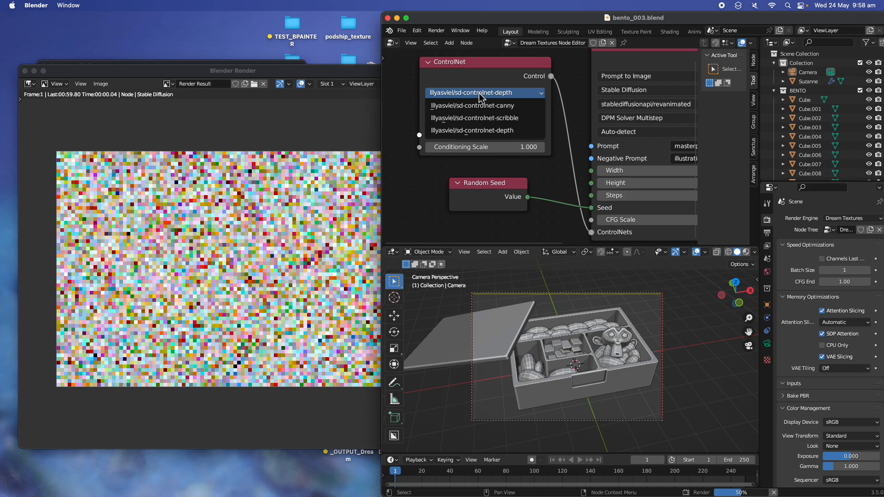
{"action": "left_click", "coordinate": [459, 121]}
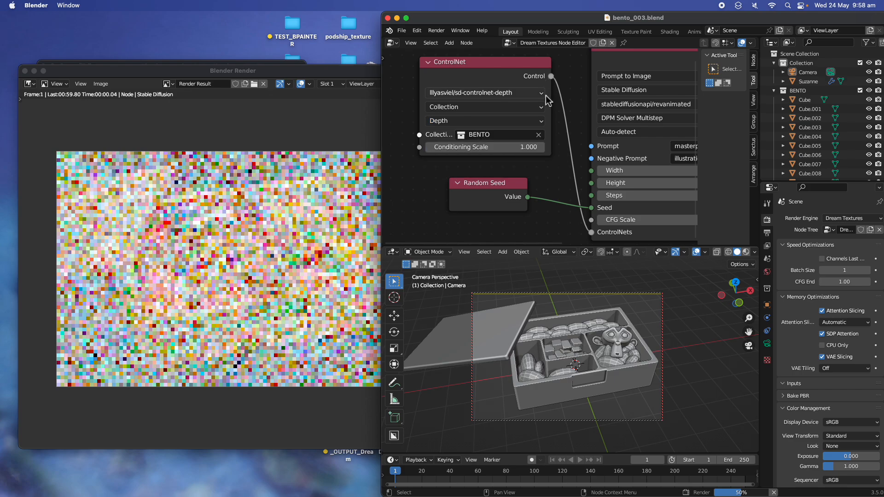
{"action": "left_click", "coordinate": [470, 122]}
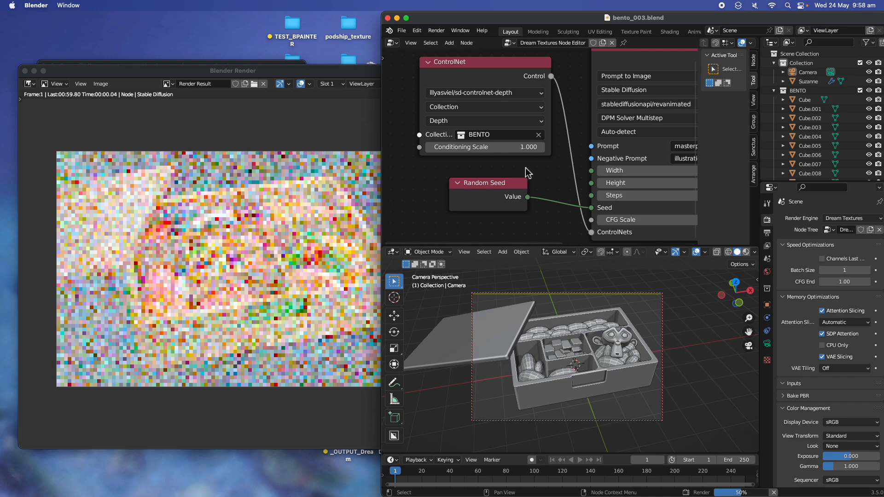
{"action": "left_click", "coordinate": [507, 121]}
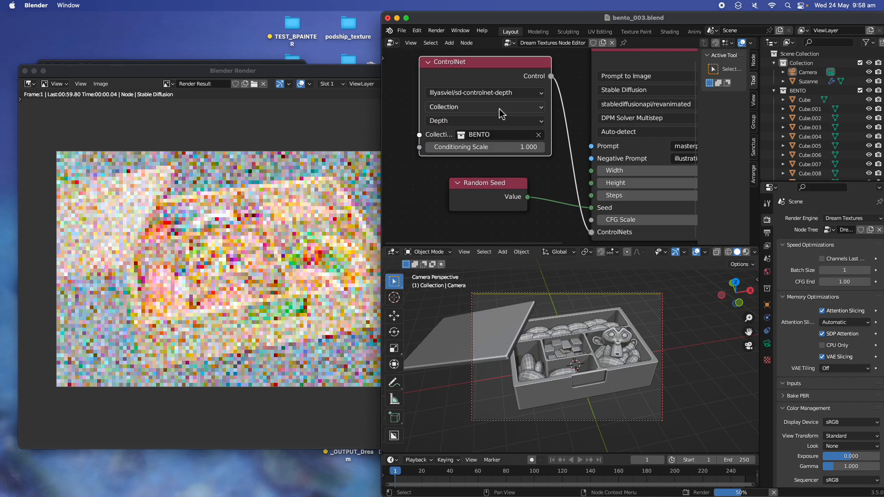
{"action": "left_click", "coordinate": [506, 107]}
{"action": "left_click", "coordinate": [455, 121]}
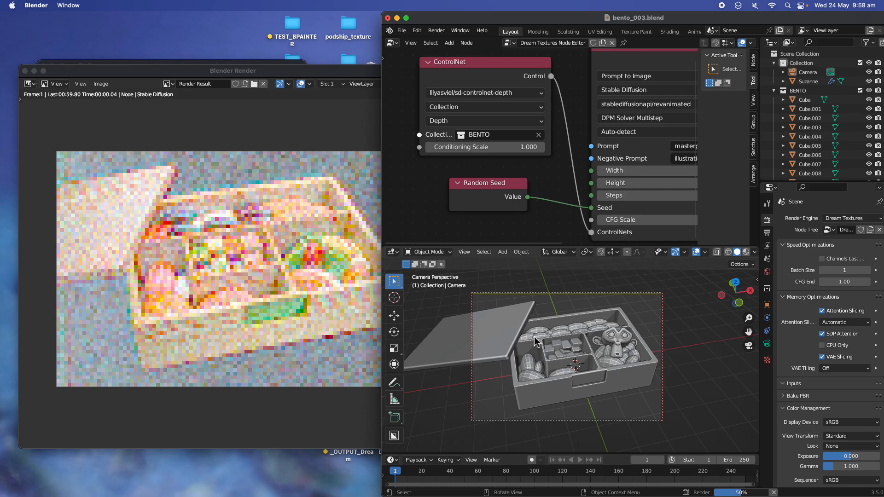
Save the file and render the image with the ControlNet input type set to Normal Map.
{"action": "key", "text": "Home"}
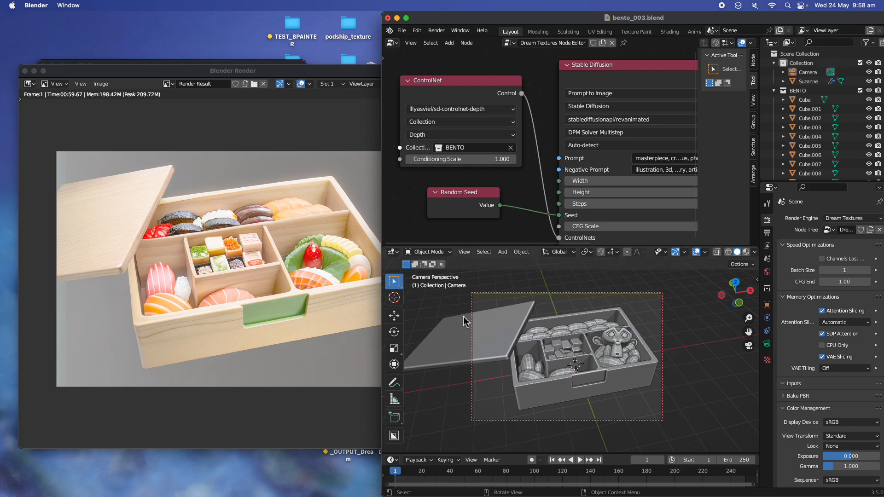
{"action": "key", "text": "super+s"}
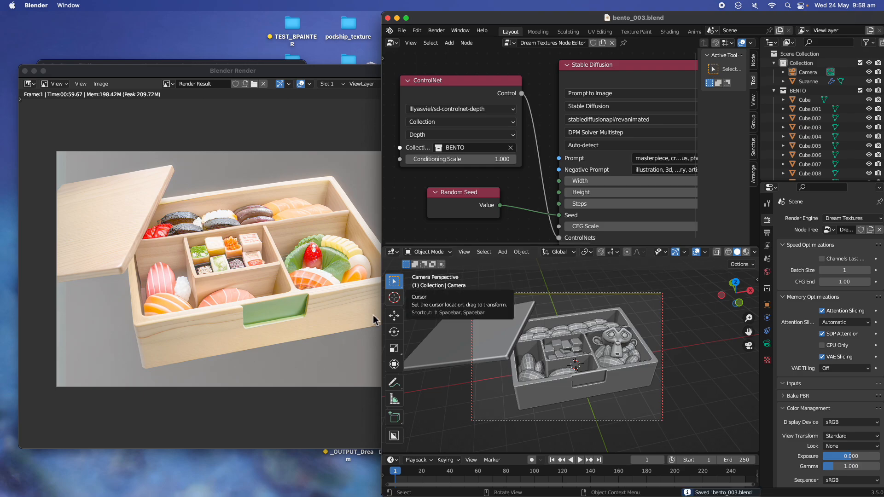
{"action": "left_click", "coordinate": [462, 134]}
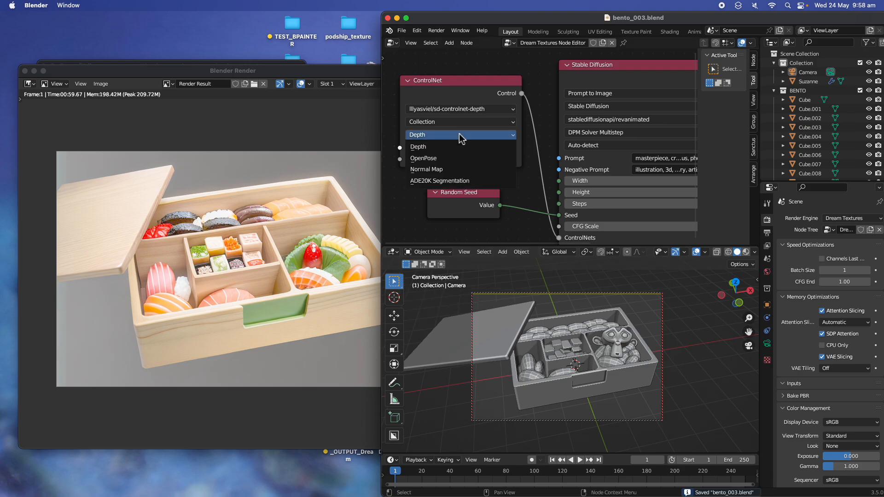
{"action": "left_click", "coordinate": [463, 170]}
{"action": "left_click", "coordinate": [434, 32]}
{"action": "left_click", "coordinate": [449, 41]}
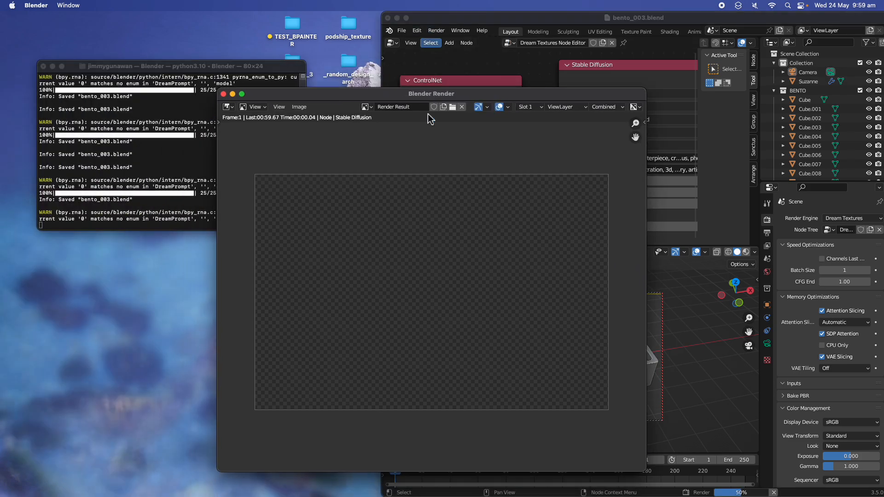
Enlarge the Terminal window to read the render log, and move and resize the render window to inspect the result.
{"action": "left_click", "coordinate": [165, 165]}
{"action": "left_click_drag", "start_coordinate": [304, 229], "coordinate": [367, 287]}
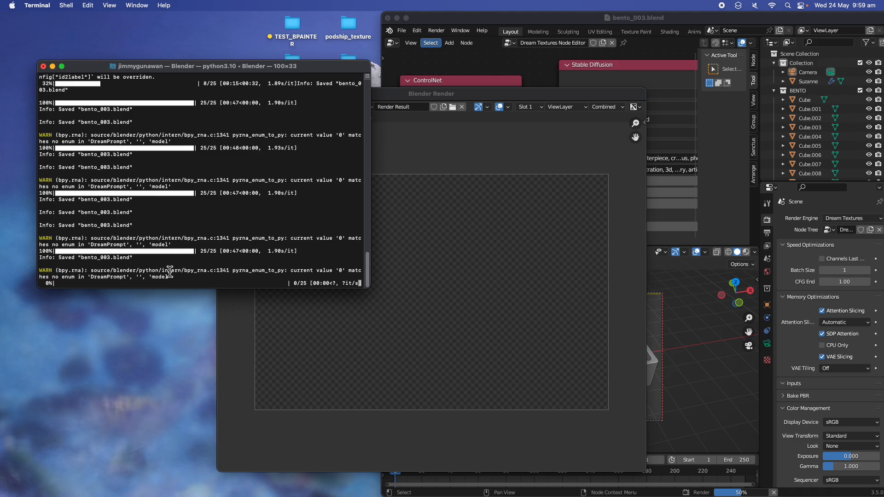
{"action": "left_click_drag", "start_coordinate": [489, 96], "coordinate": [399, 36]}
{"action": "left_click_drag", "start_coordinate": [558, 416], "coordinate": [616, 444]}
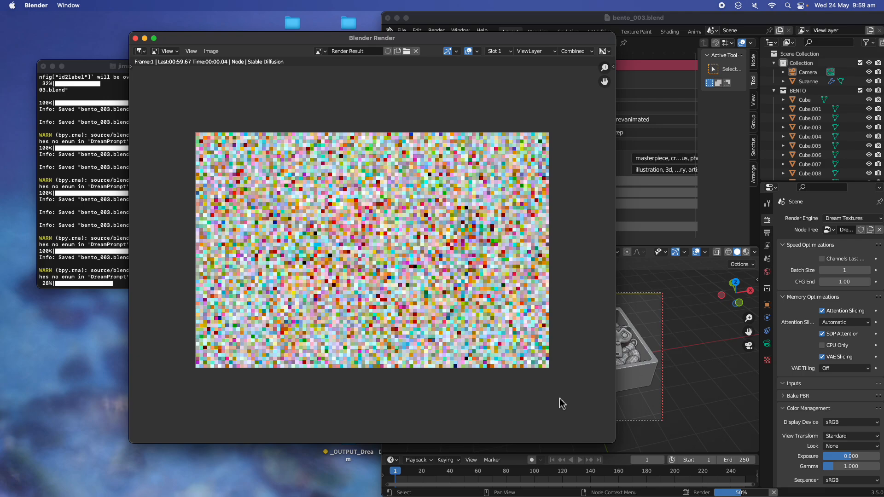
{"action": "left_click_drag", "start_coordinate": [616, 33], "coordinate": [498, 51]}
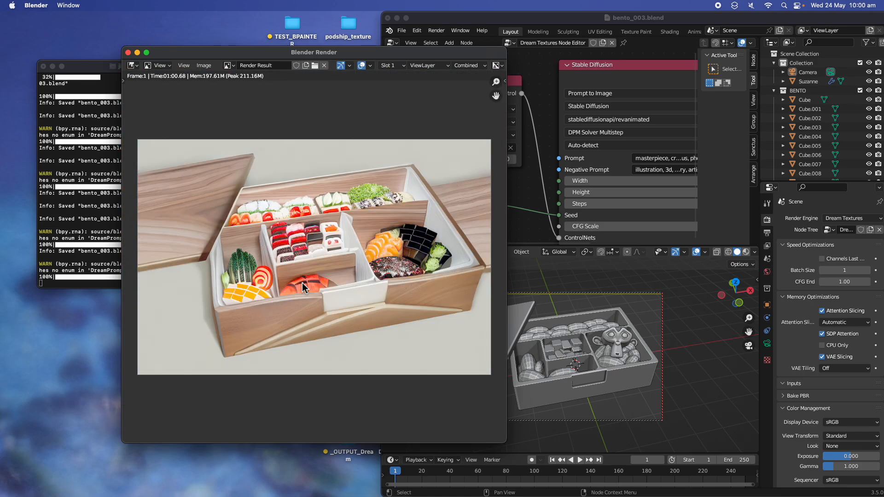
{"action": "scroll", "coordinate": [302, 283], "scroll_direction": "up", "scroll_amount": 2}
{"action": "scroll", "coordinate": [242, 215], "scroll_direction": "down", "scroll_amount": 1}
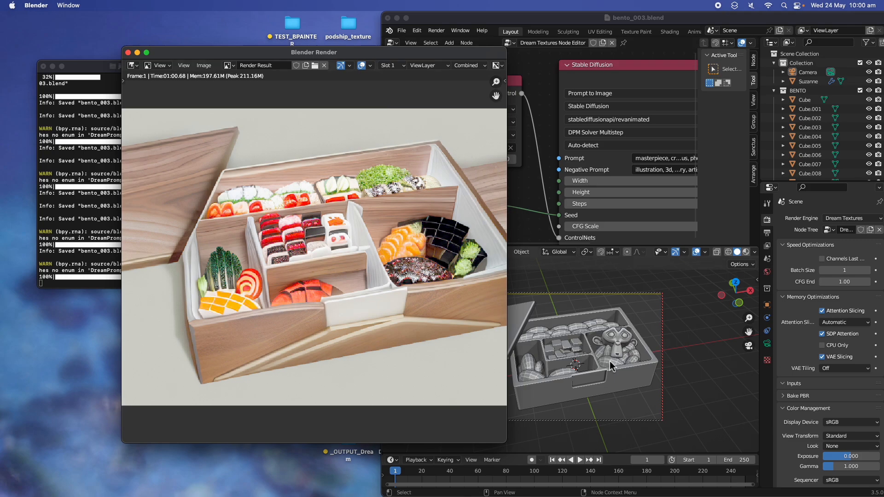
Bring the main Blender window forward, enlarge it and show the whole Dream Textures node tree.
{"action": "left_click_drag", "start_coordinate": [451, 17], "coordinate": [306, 17]}
{"action": "left_click_drag", "start_coordinate": [239, 14], "coordinate": [77, 13]}
{"action": "left_click_drag", "start_coordinate": [745, 14], "coordinate": [854, 12]}
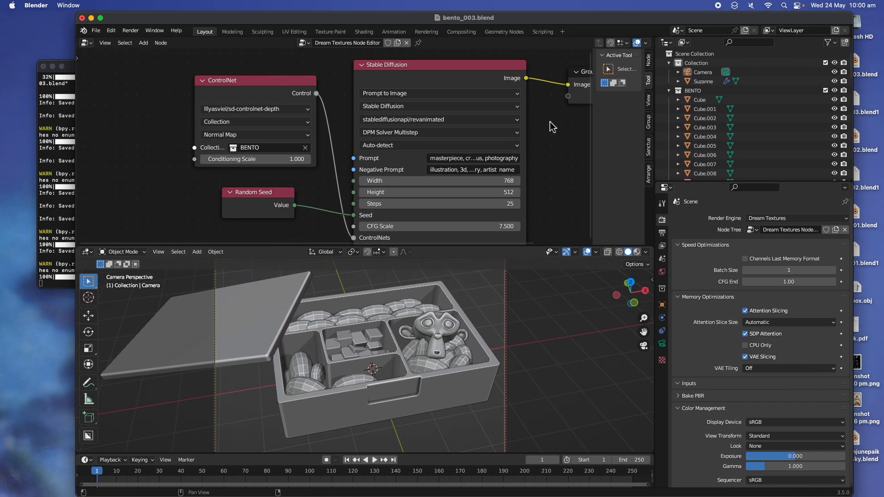
{"action": "scroll", "coordinate": [516, 138], "scroll_direction": "down", "scroll_amount": 2}
{"action": "middle_click_drag", "start_coordinate": [515, 137], "coordinate": [447, 139]}
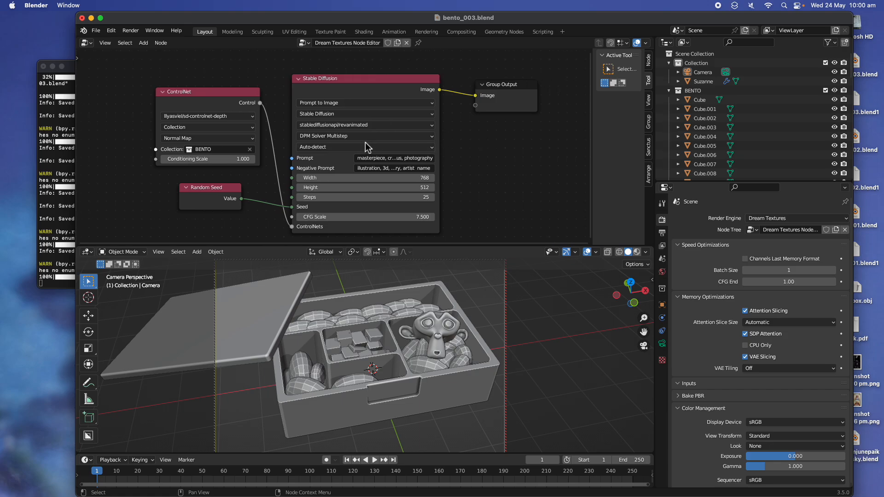